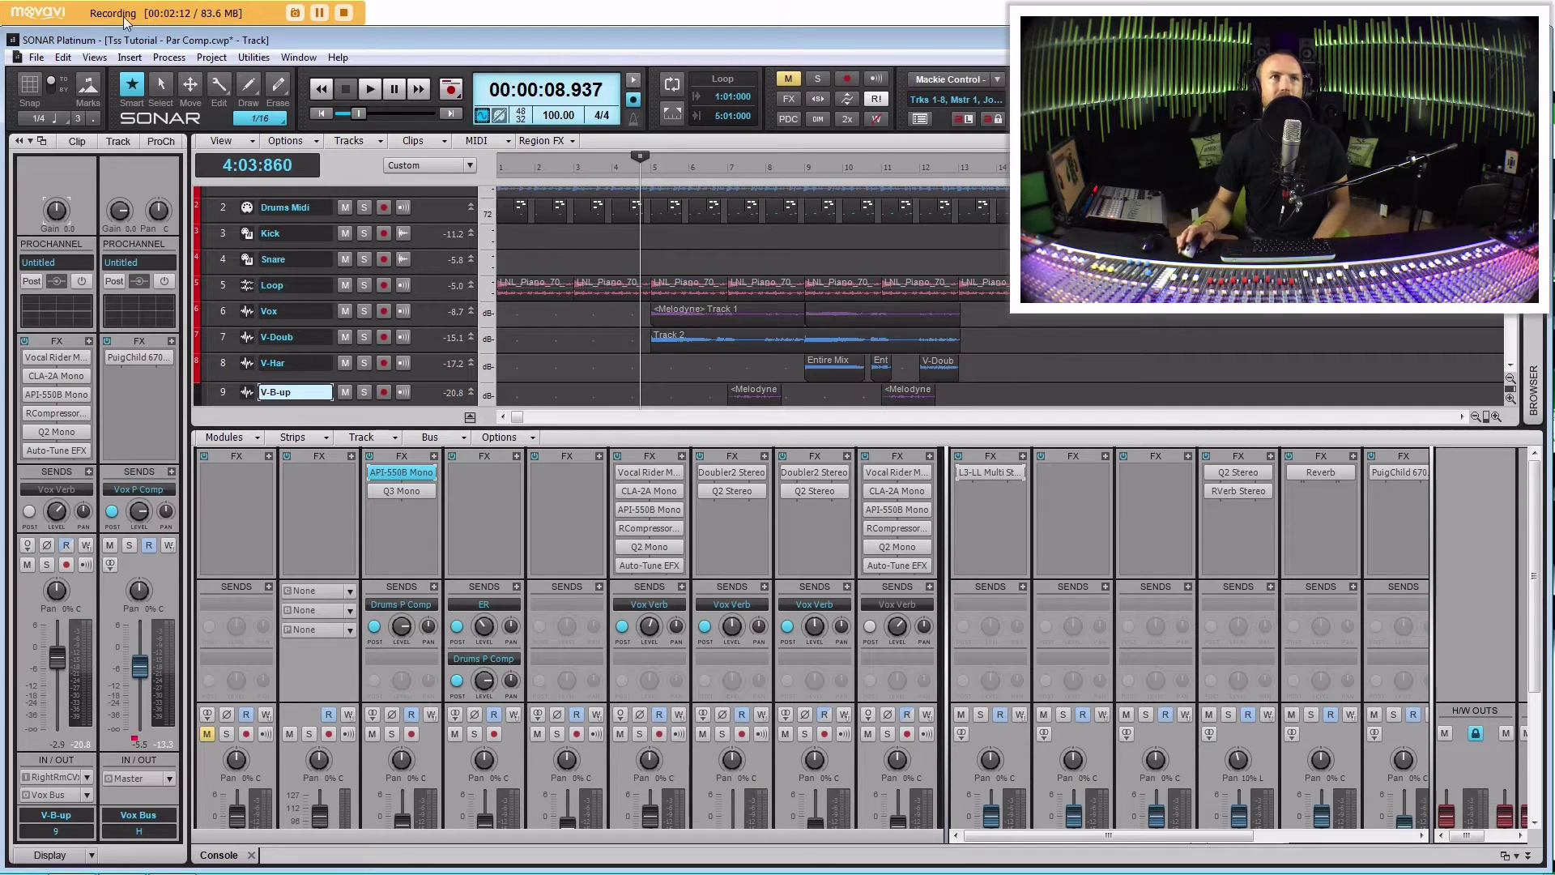
Save a copy of the project under the file name "Tss Tutorial - Par Comp Mixed".
click(36, 57)
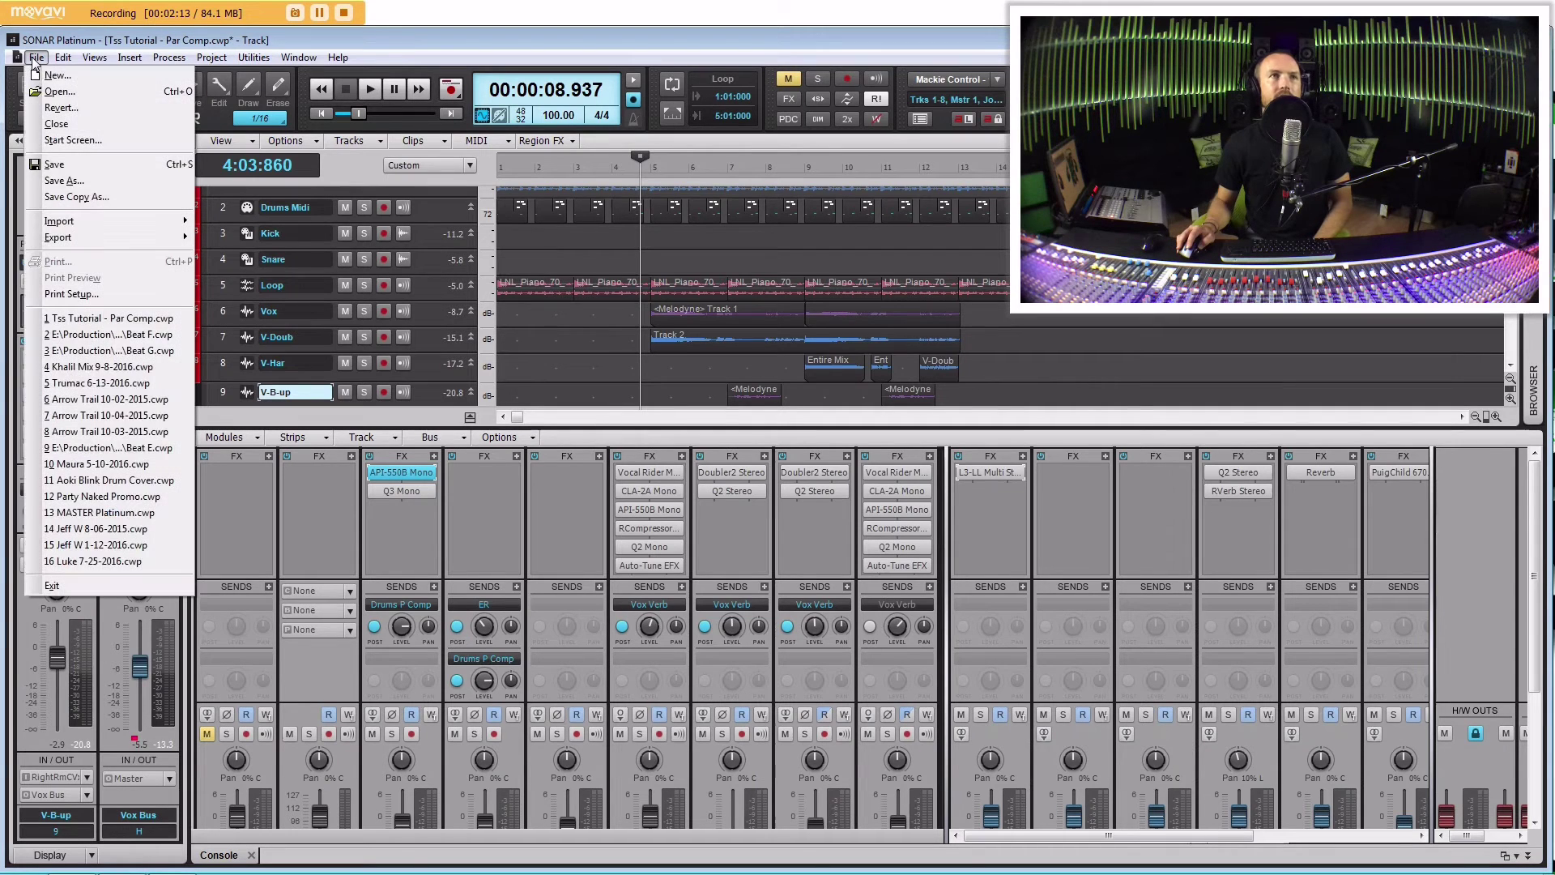
click(62, 182)
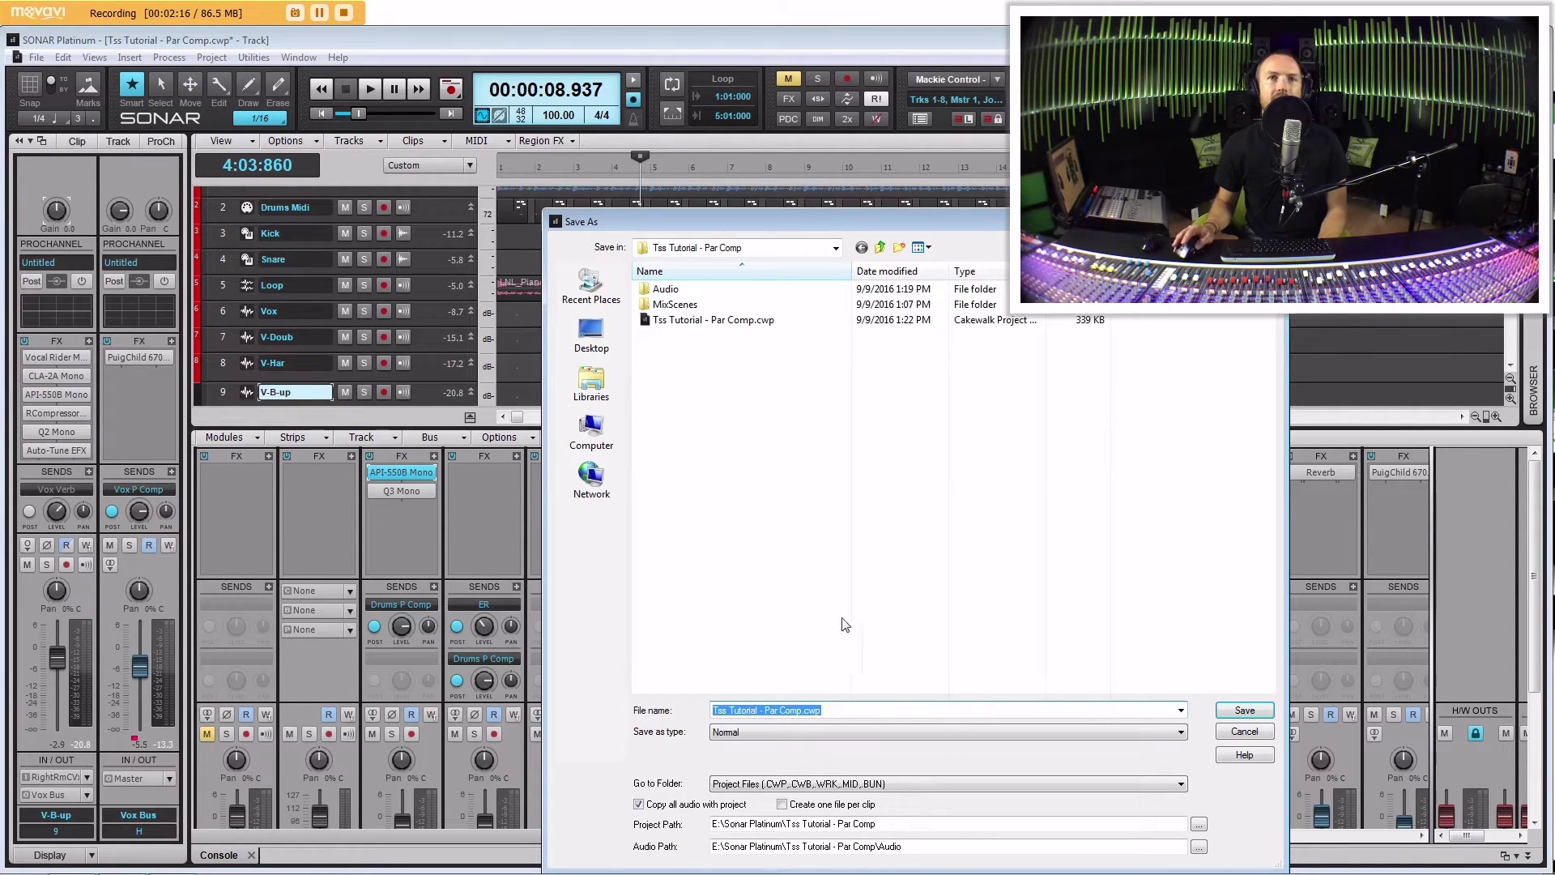
click(865, 710)
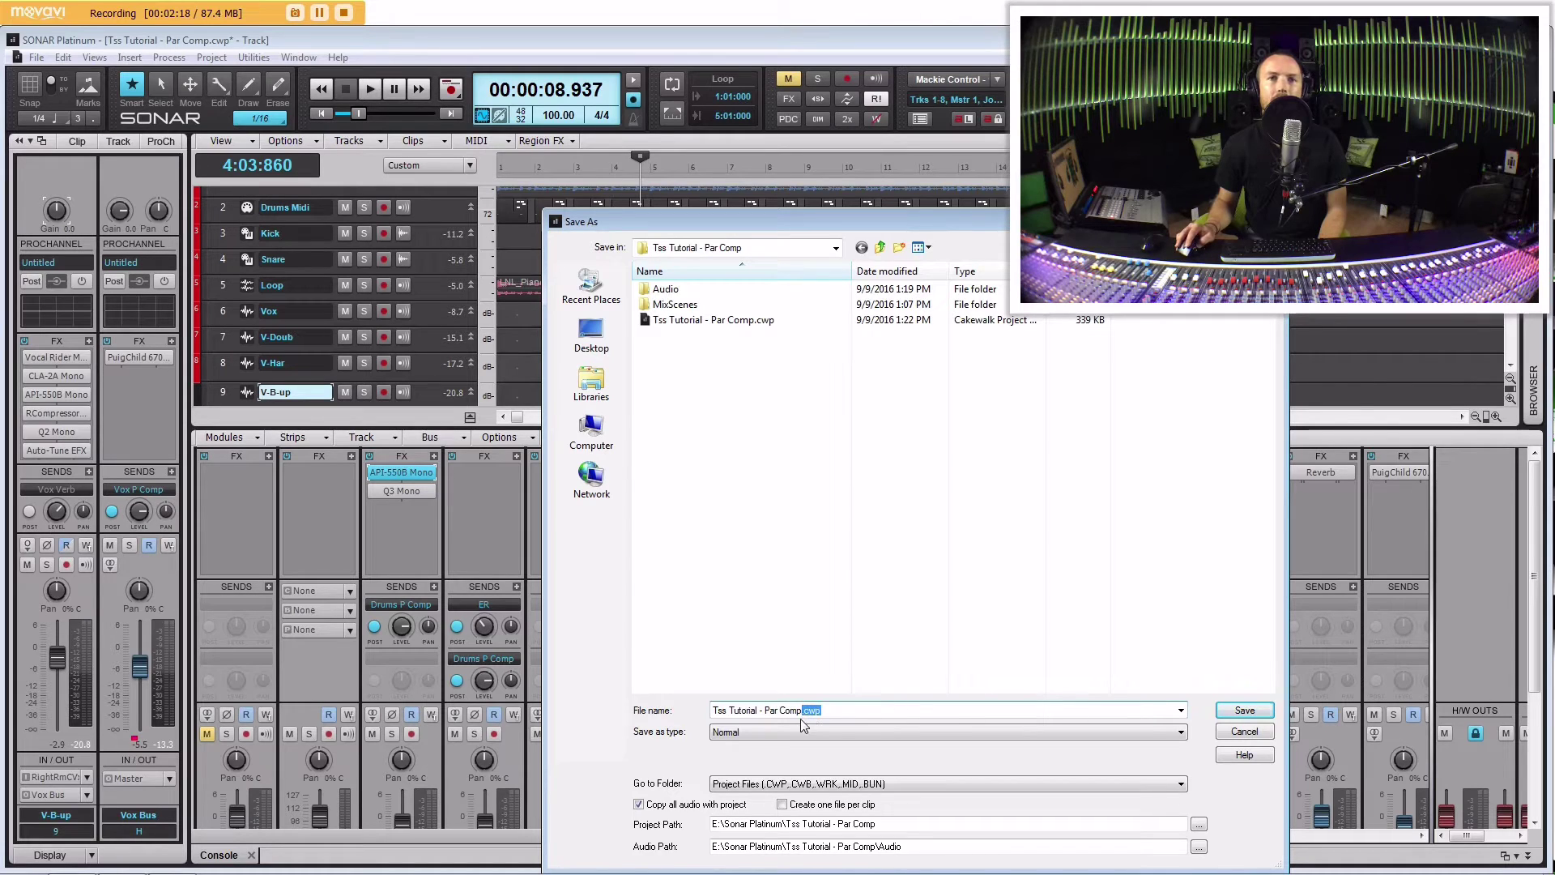
key(BackSpace)
key(BackSpace)
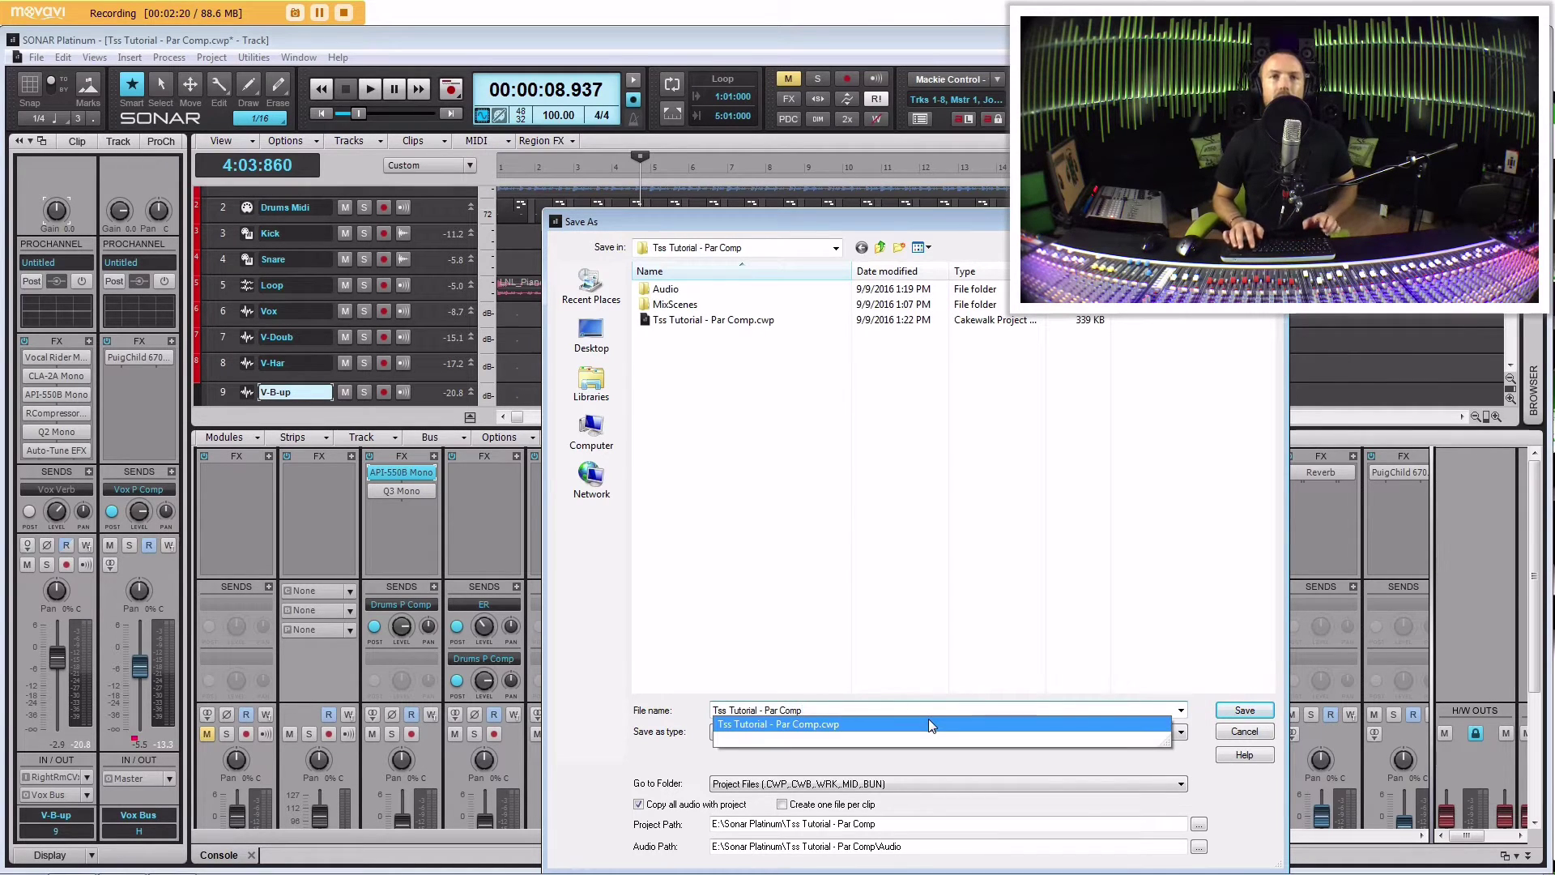
text(p )
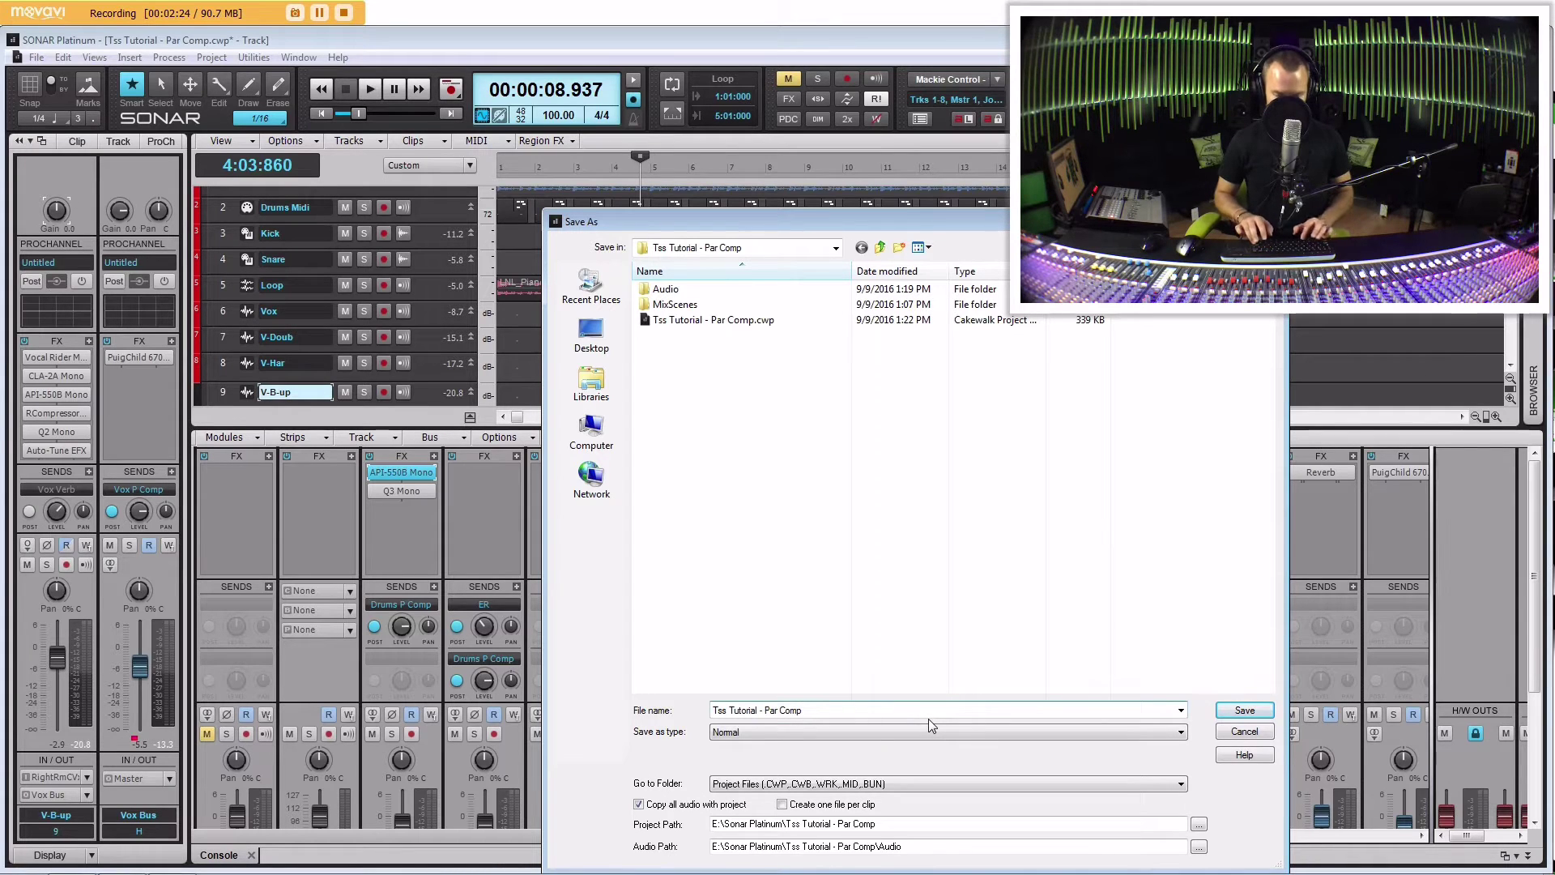
text(Mixed)
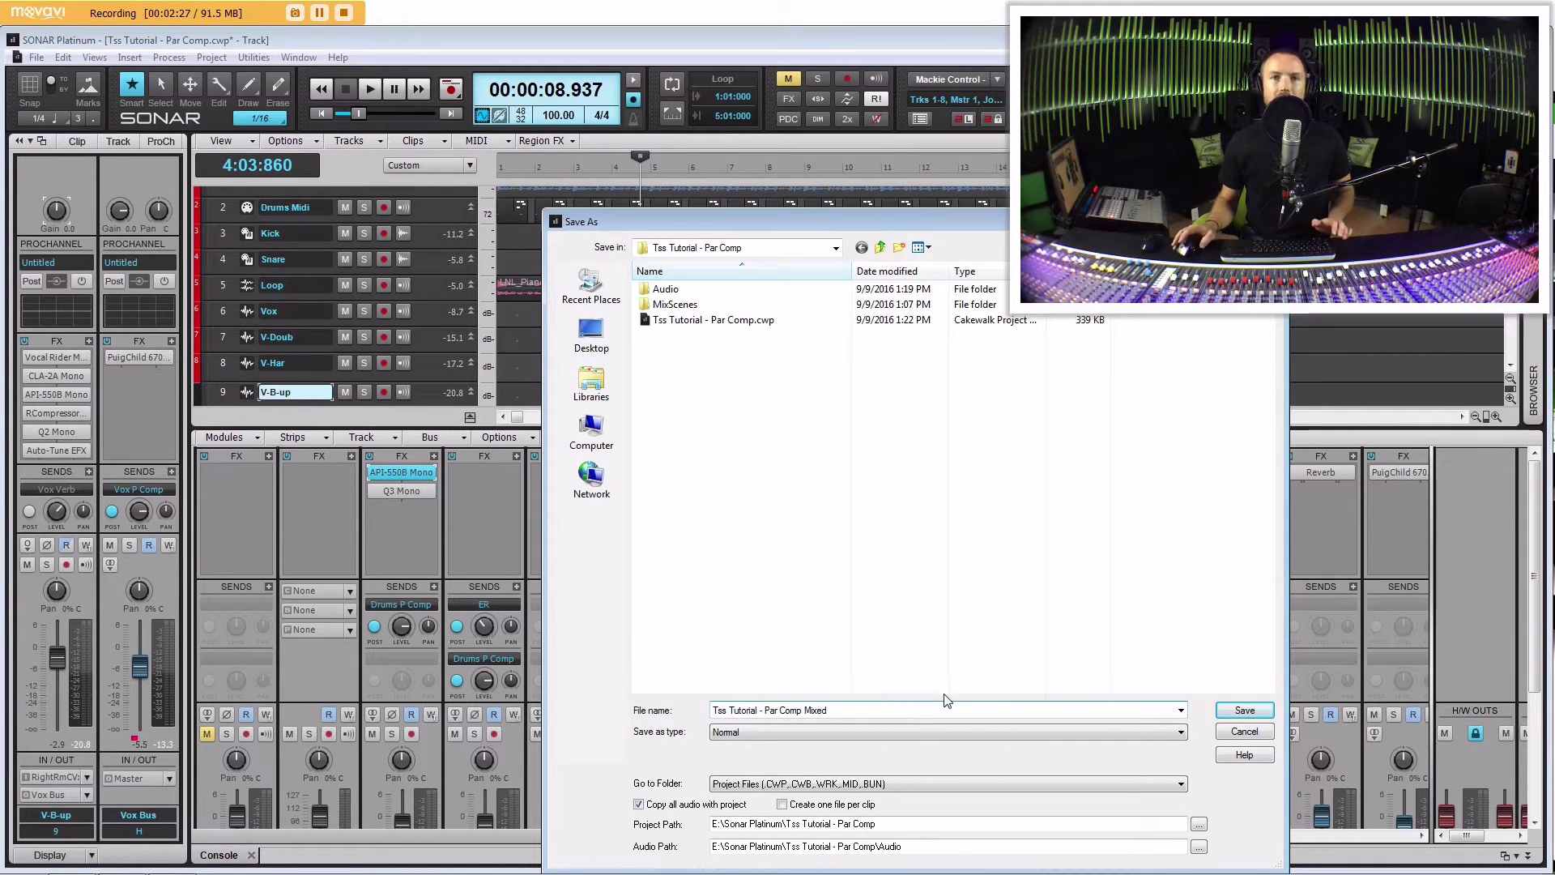
click(1231, 712)
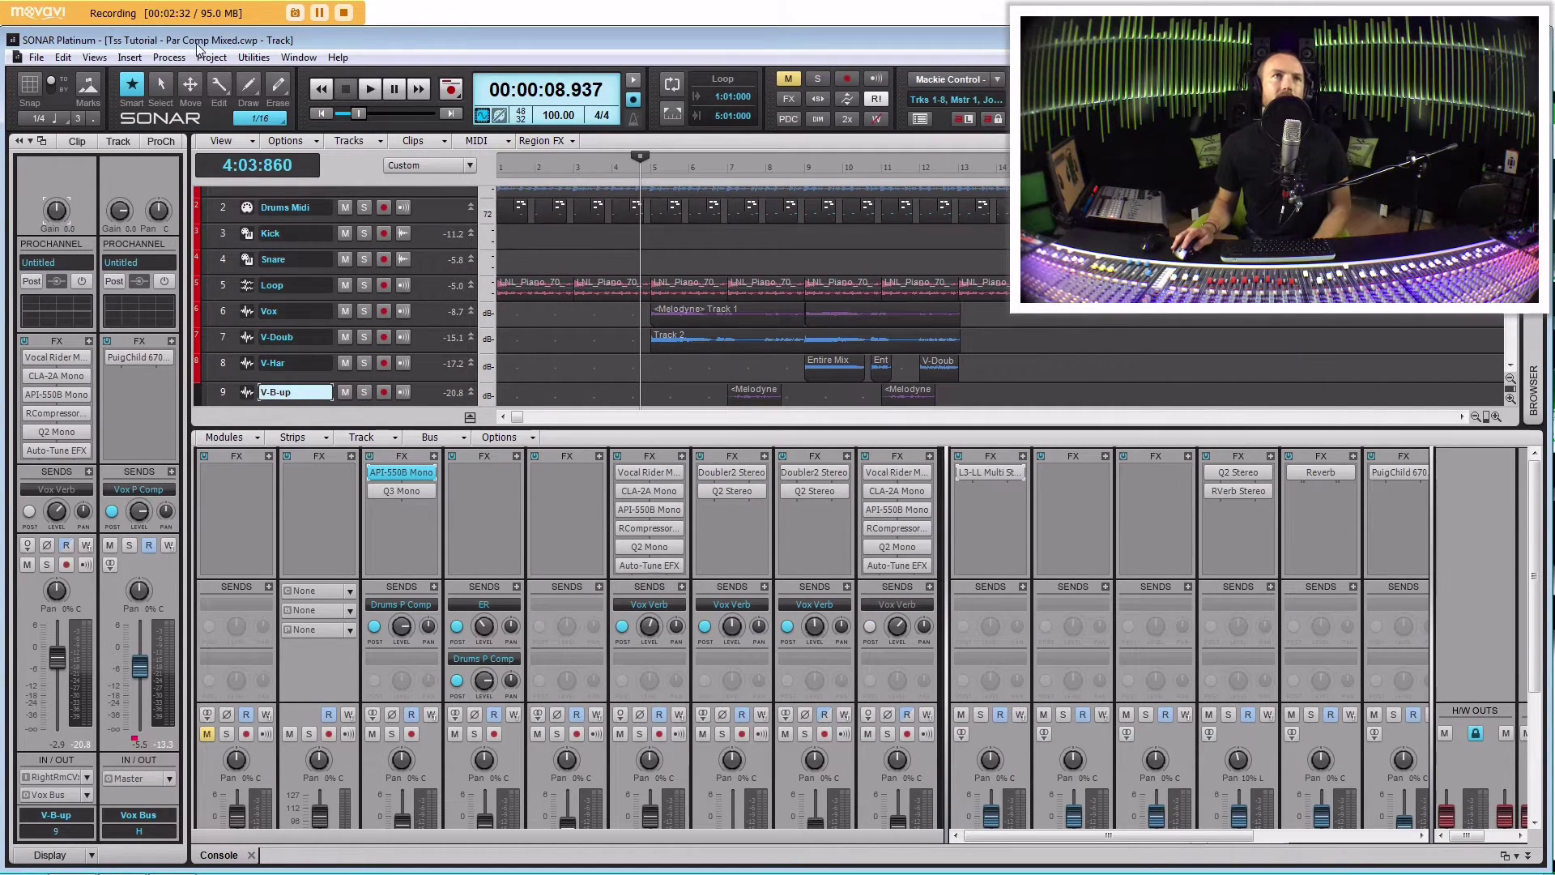
Play a short passage of the mix starting just before measure 5.
click(638, 245)
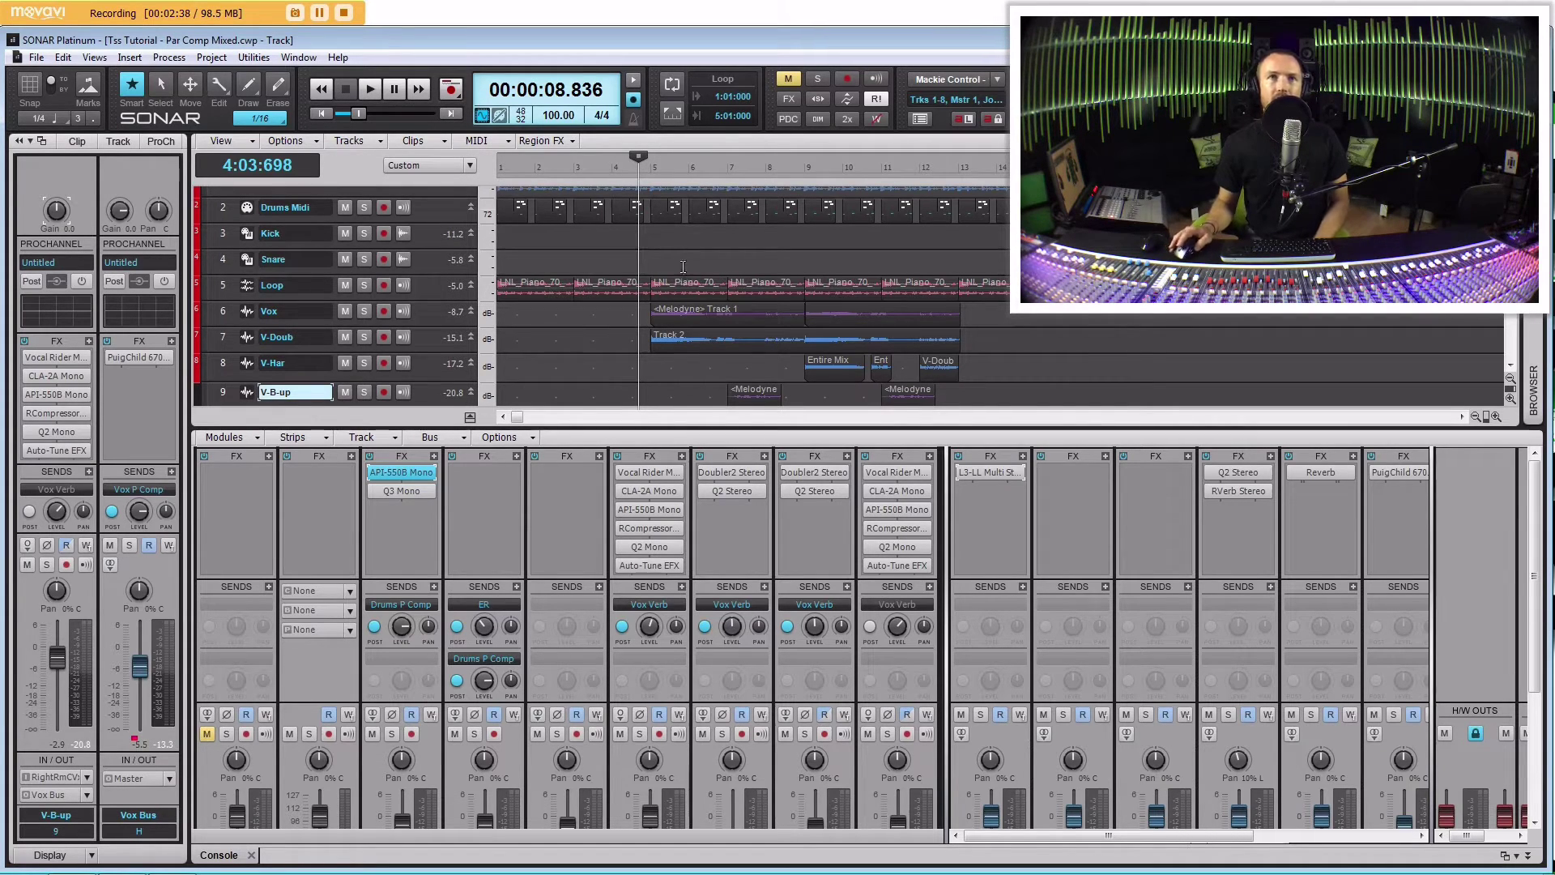
key(space)
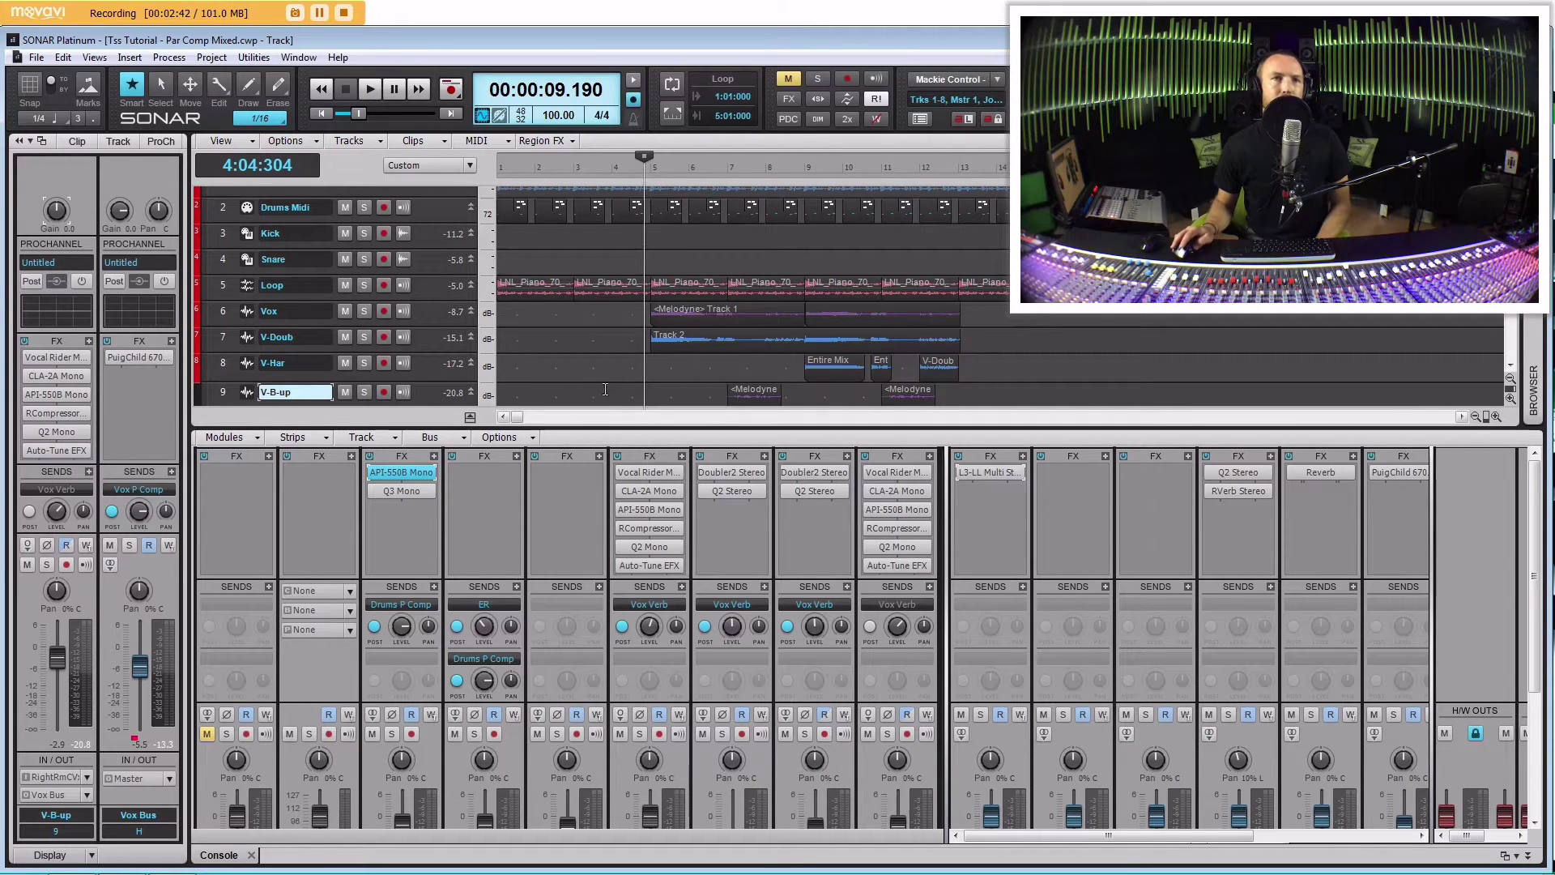
key(space)
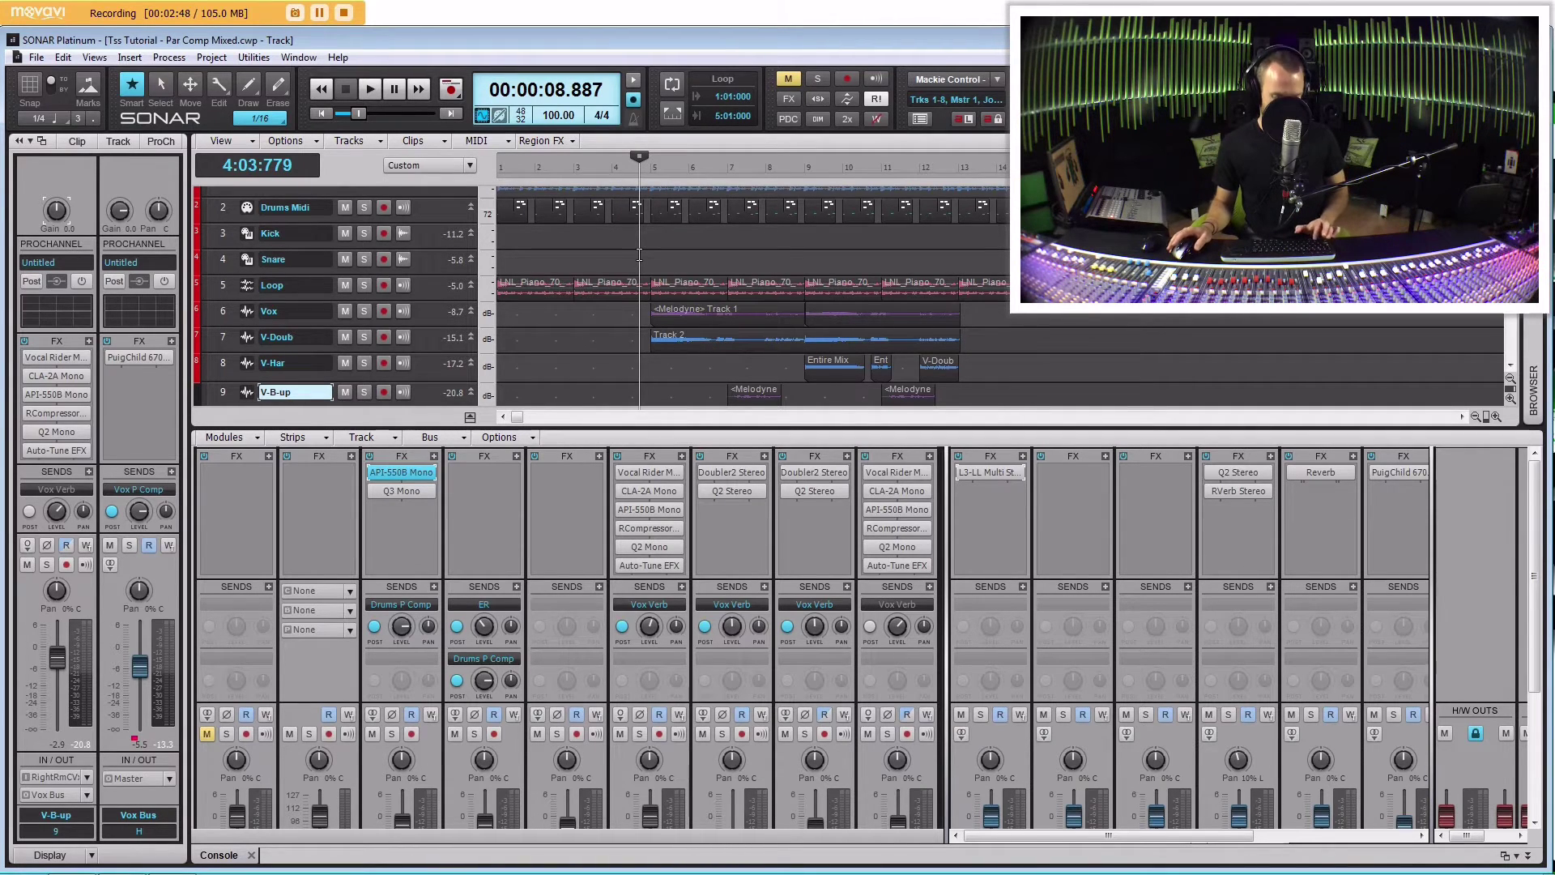
Bypass all effects in the project and switch off the sends on the Kick, Snare, Vox, V-Doub and V-Har tracks.
key(e)
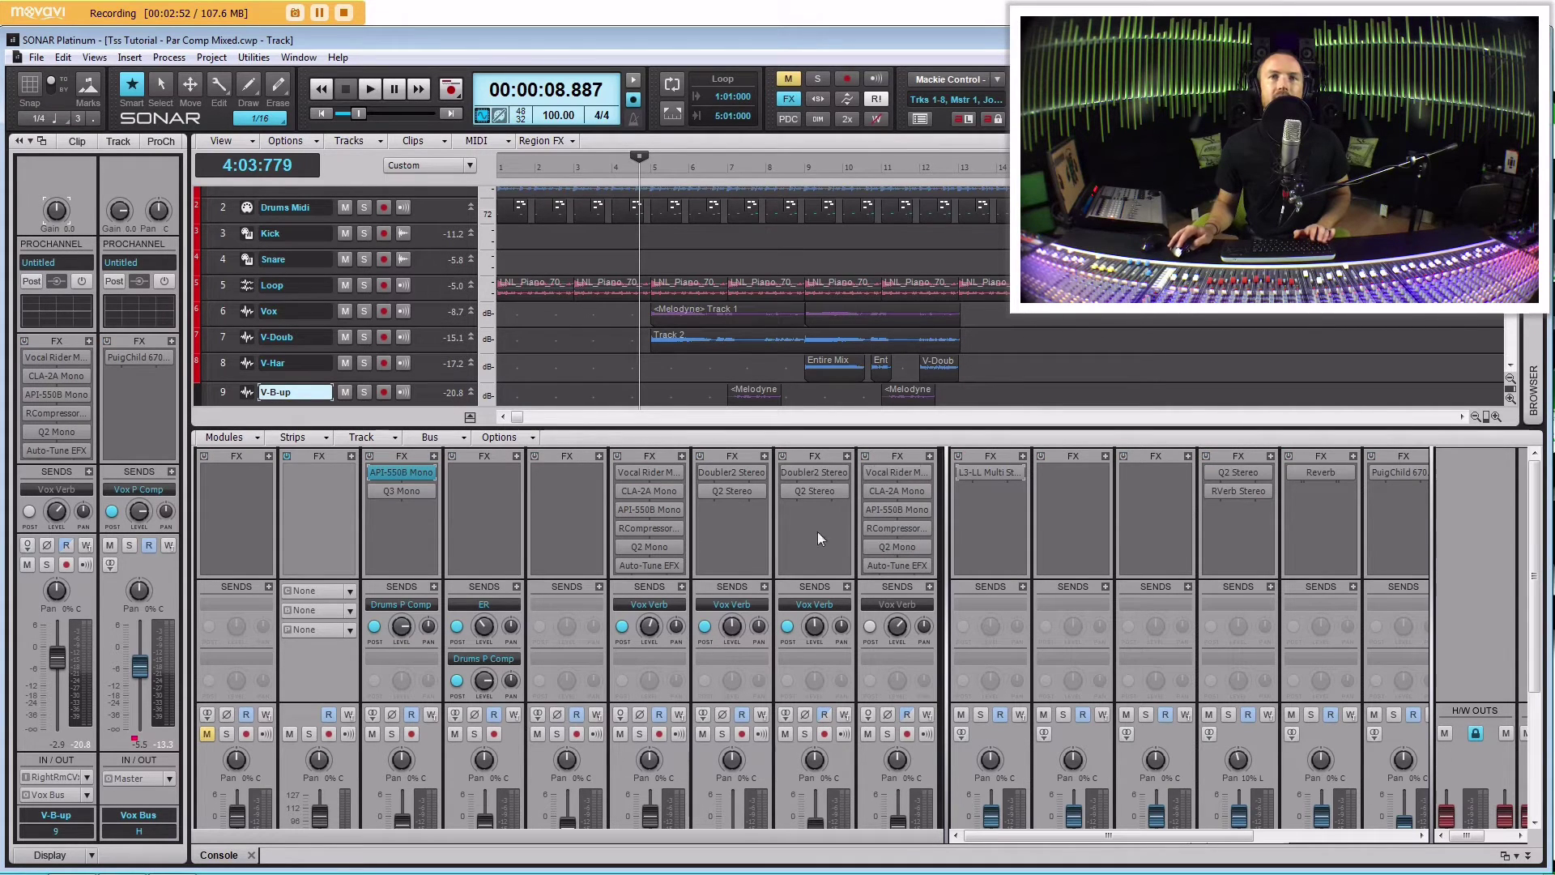
click(611, 358)
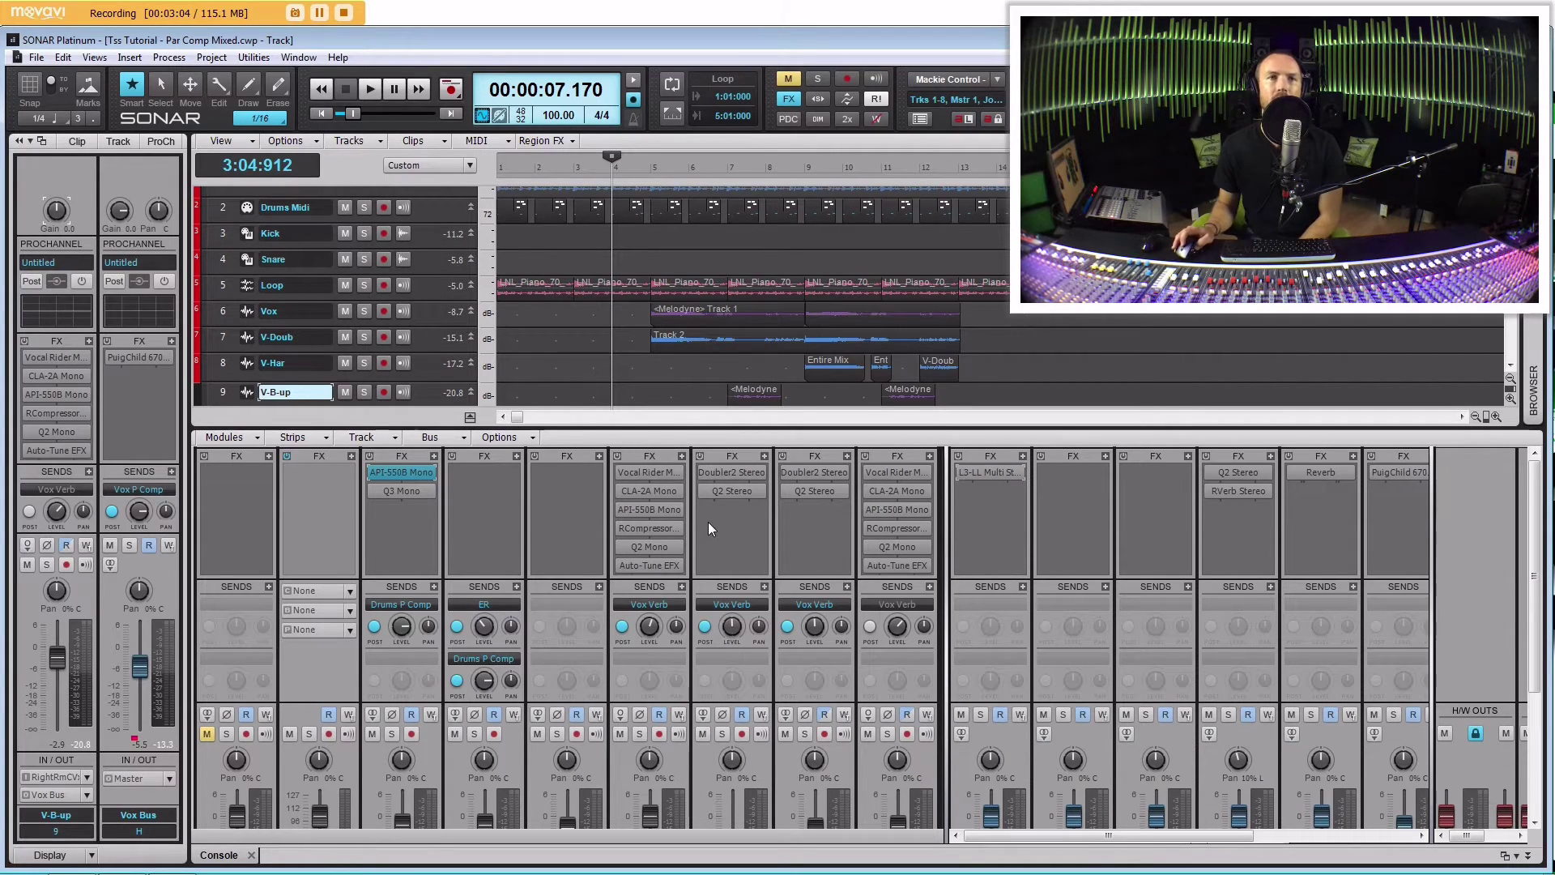
drag(1533, 541, 1543, 594)
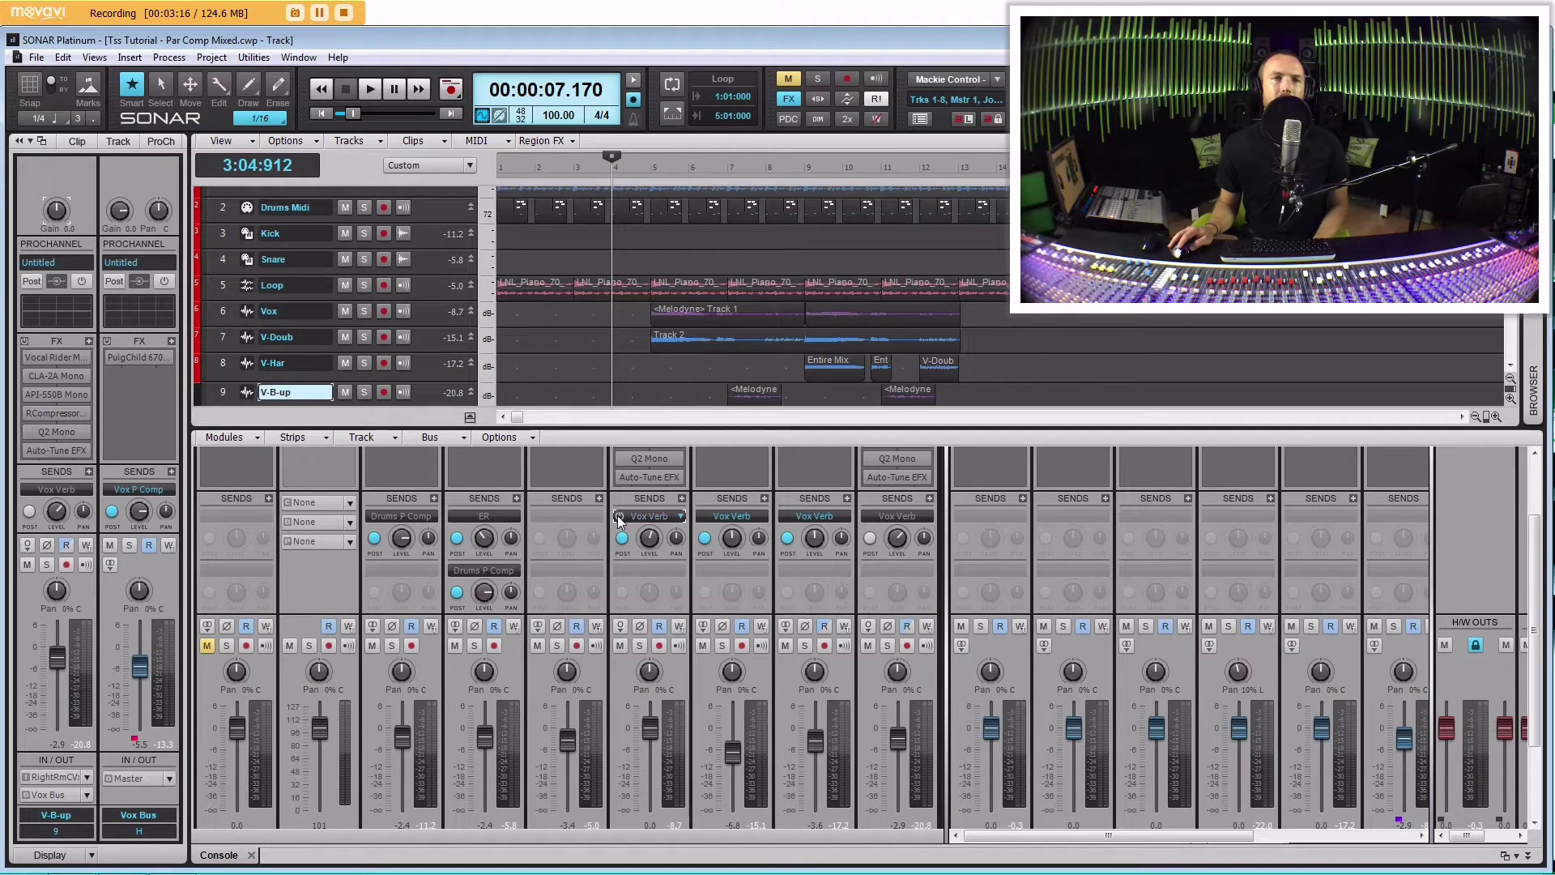
click(785, 516)
Examine the sends on the bus strips and the output routing of the tracks in the console.
scroll(862, 574, right, 3)
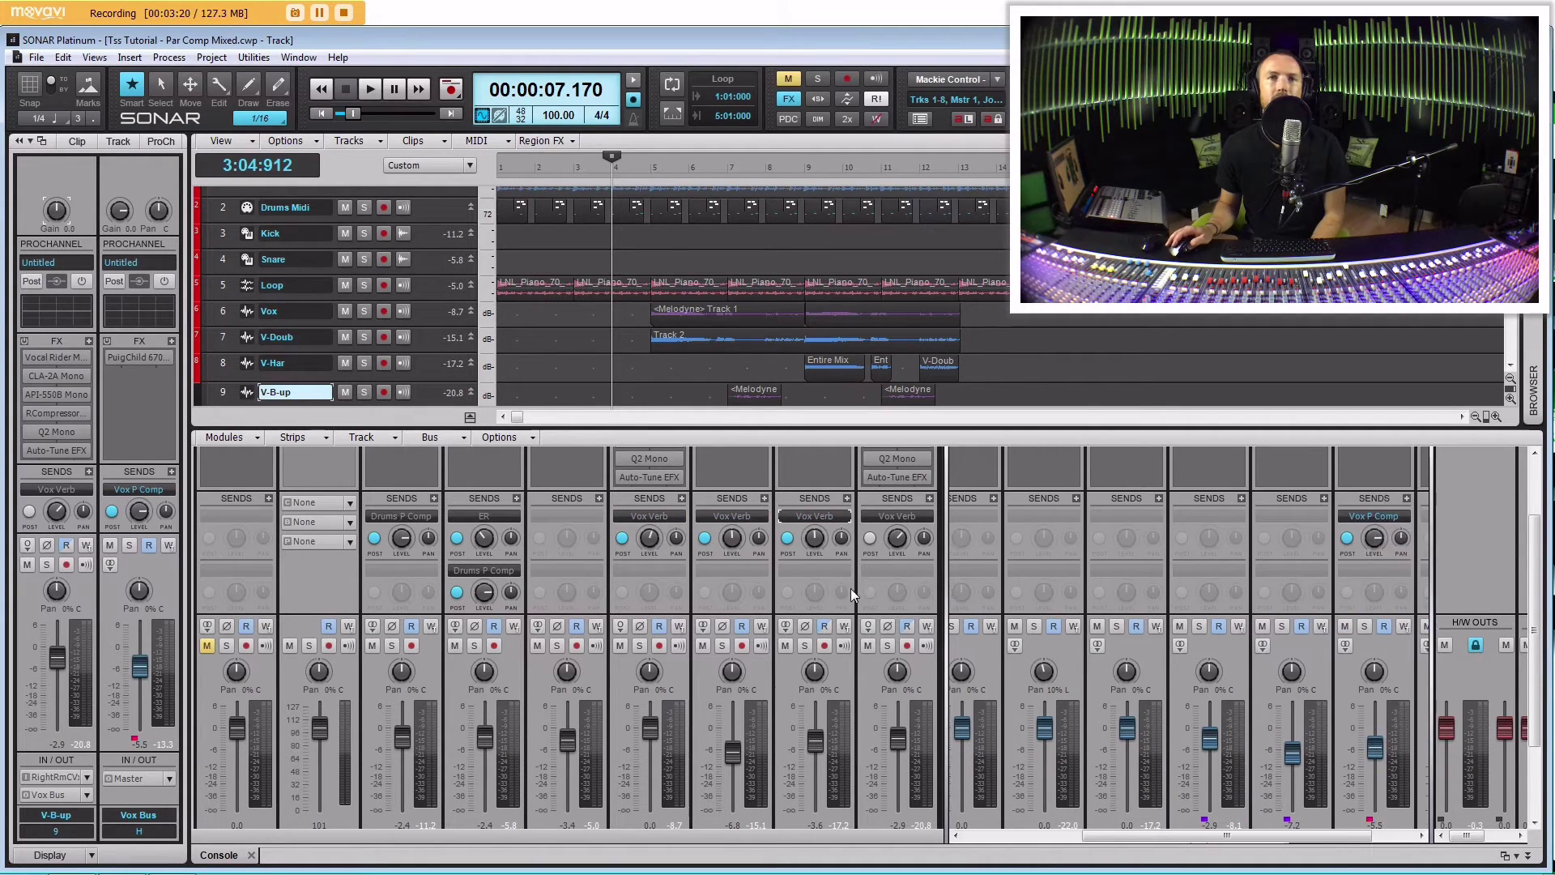
drag(950, 577, 958, 583)
scroll(1090, 572, right, 2)
scroll(1084, 571, left, 2)
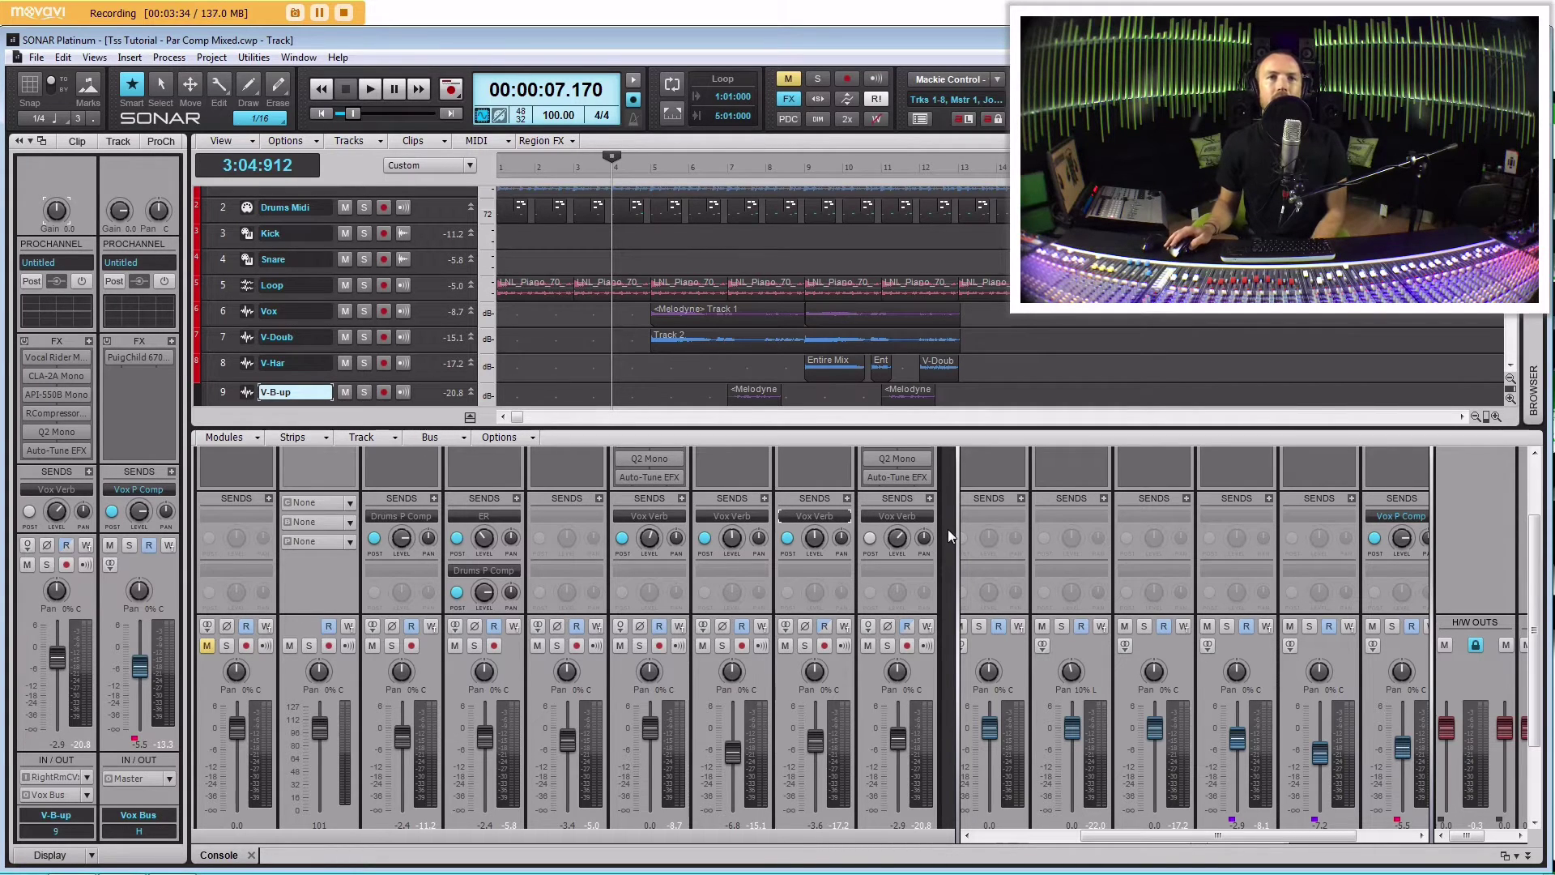
scroll(947, 528, down, 3)
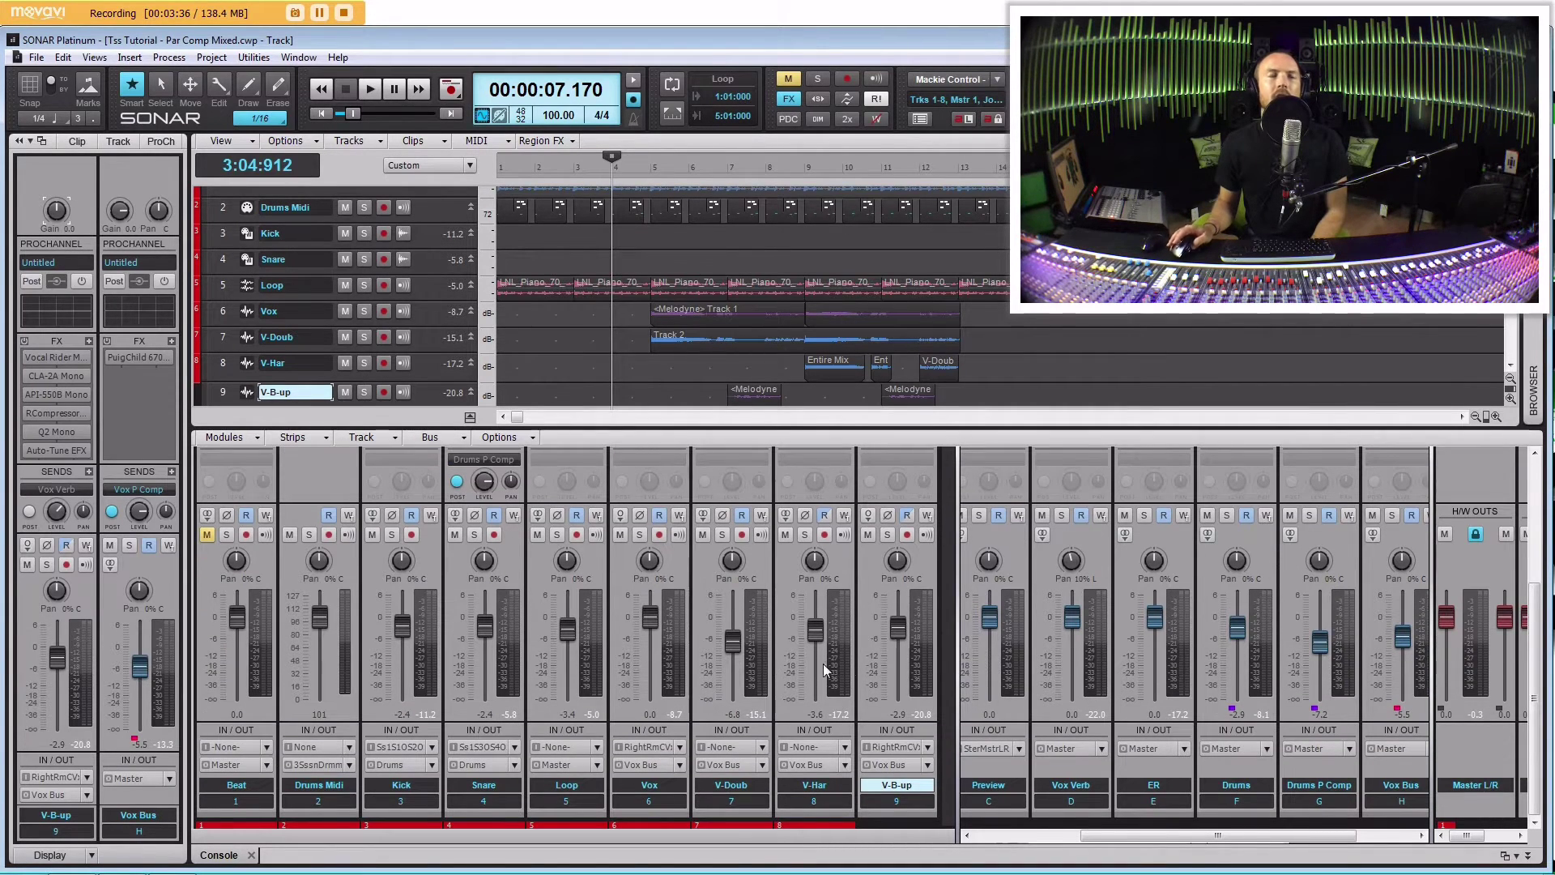
scroll(847, 666, up, 3)
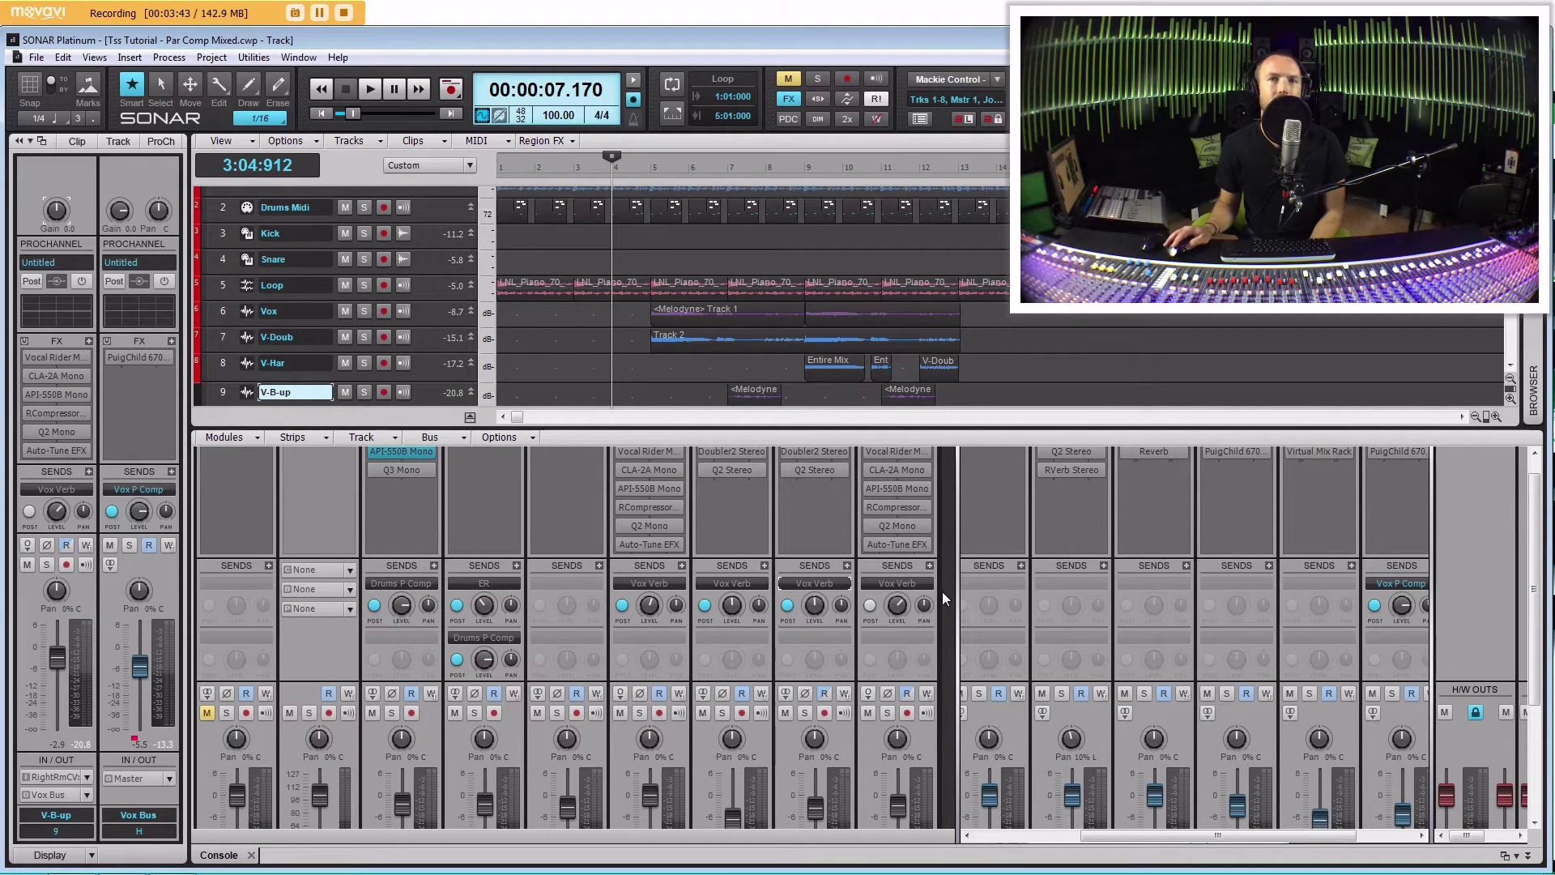
scroll(941, 592, up, 2)
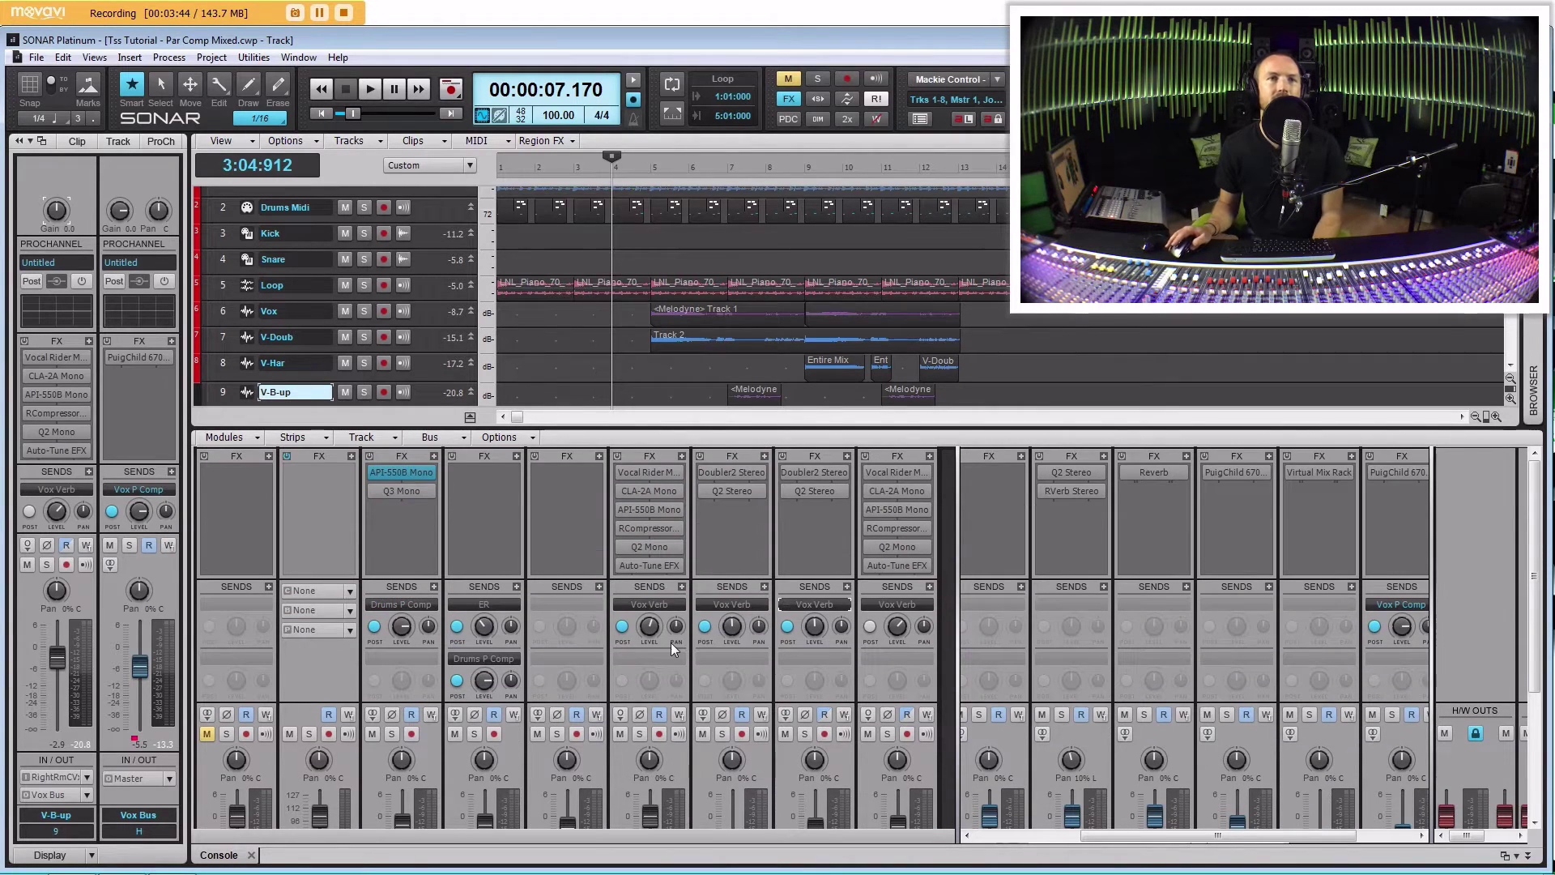
Route the outputs of the Kick and Snare tracks to the Master bus.
scroll(673, 645, down, 5)
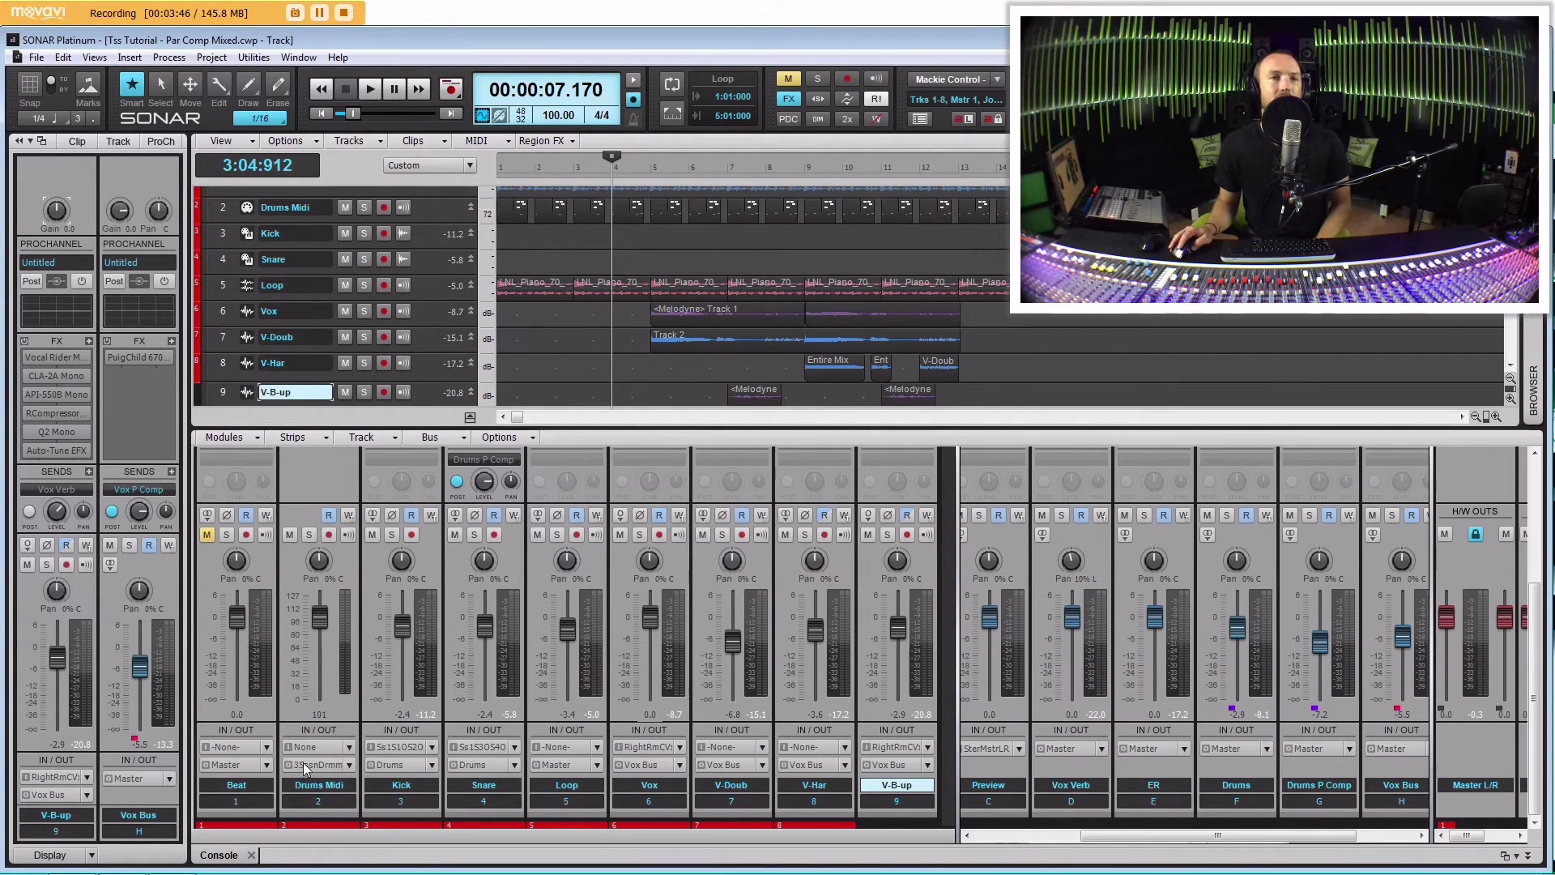
click(434, 764)
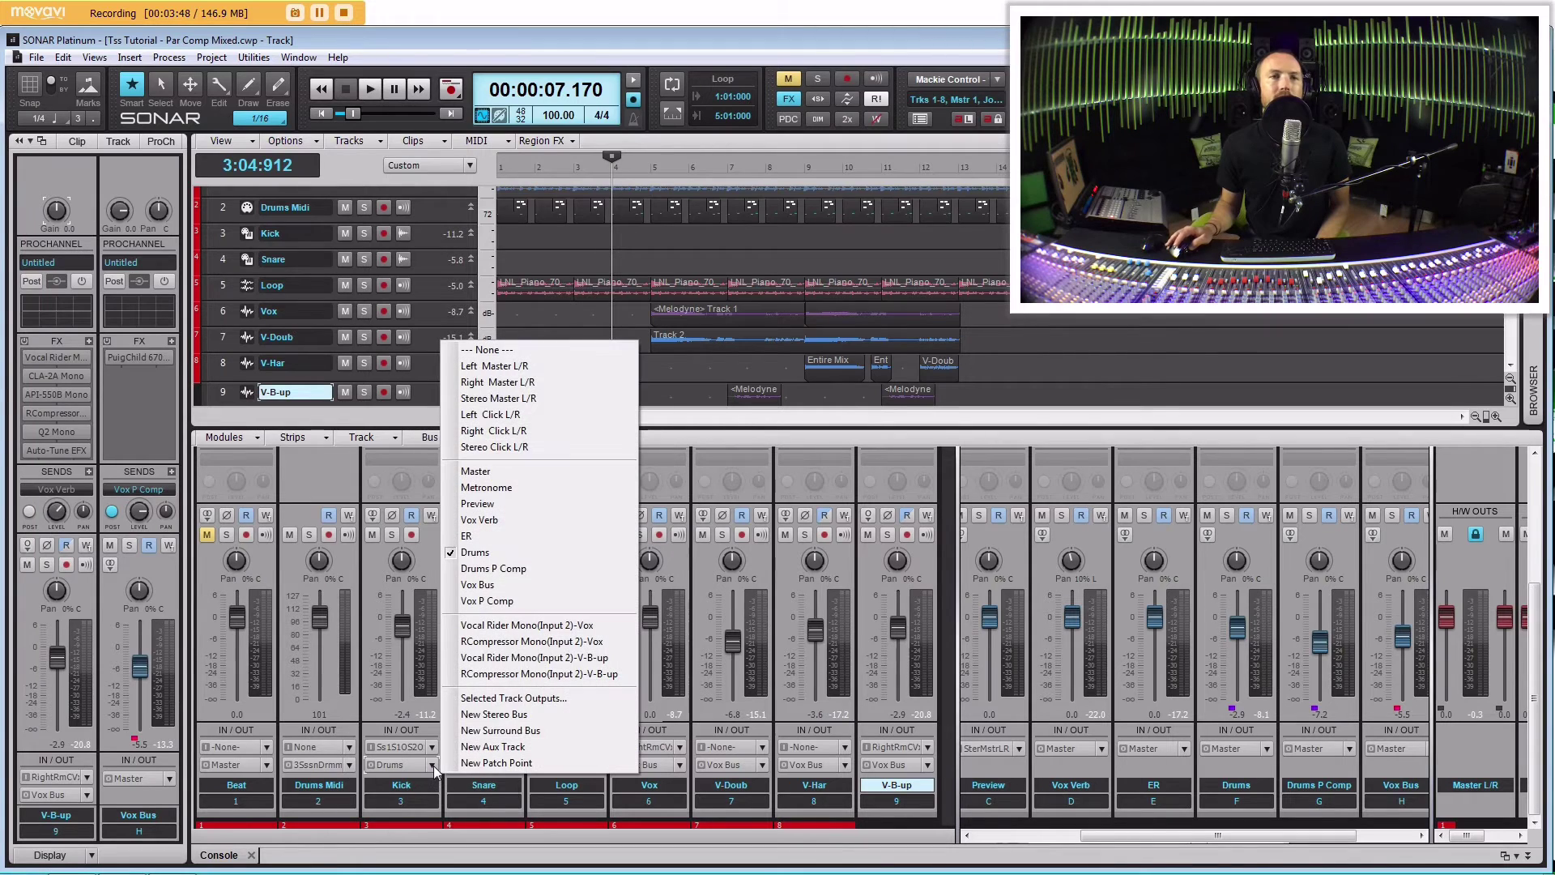
click(502, 473)
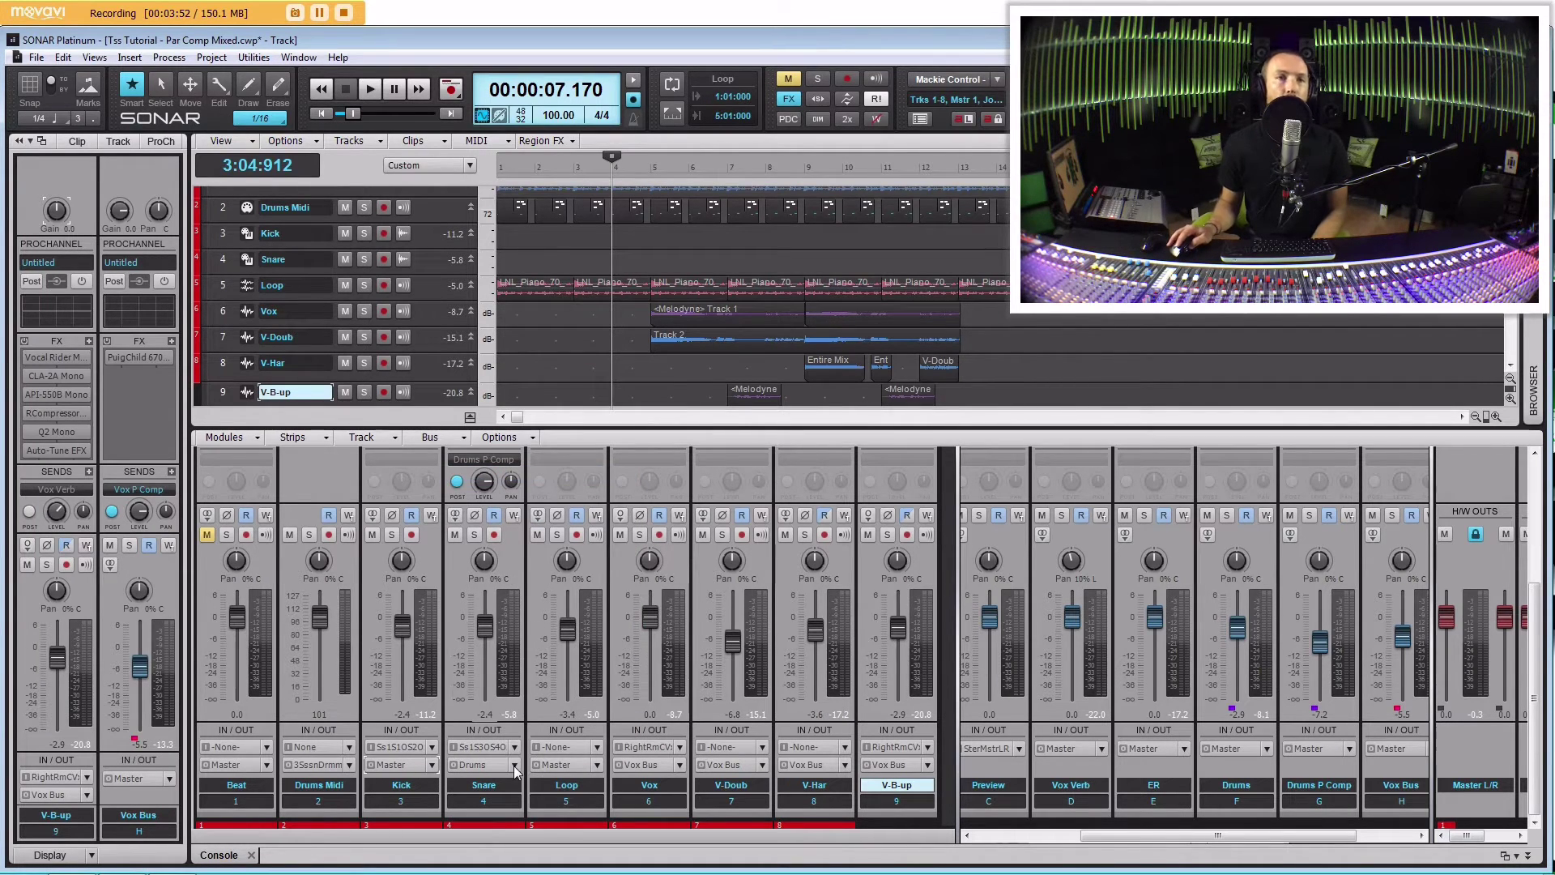
click(514, 765)
click(586, 472)
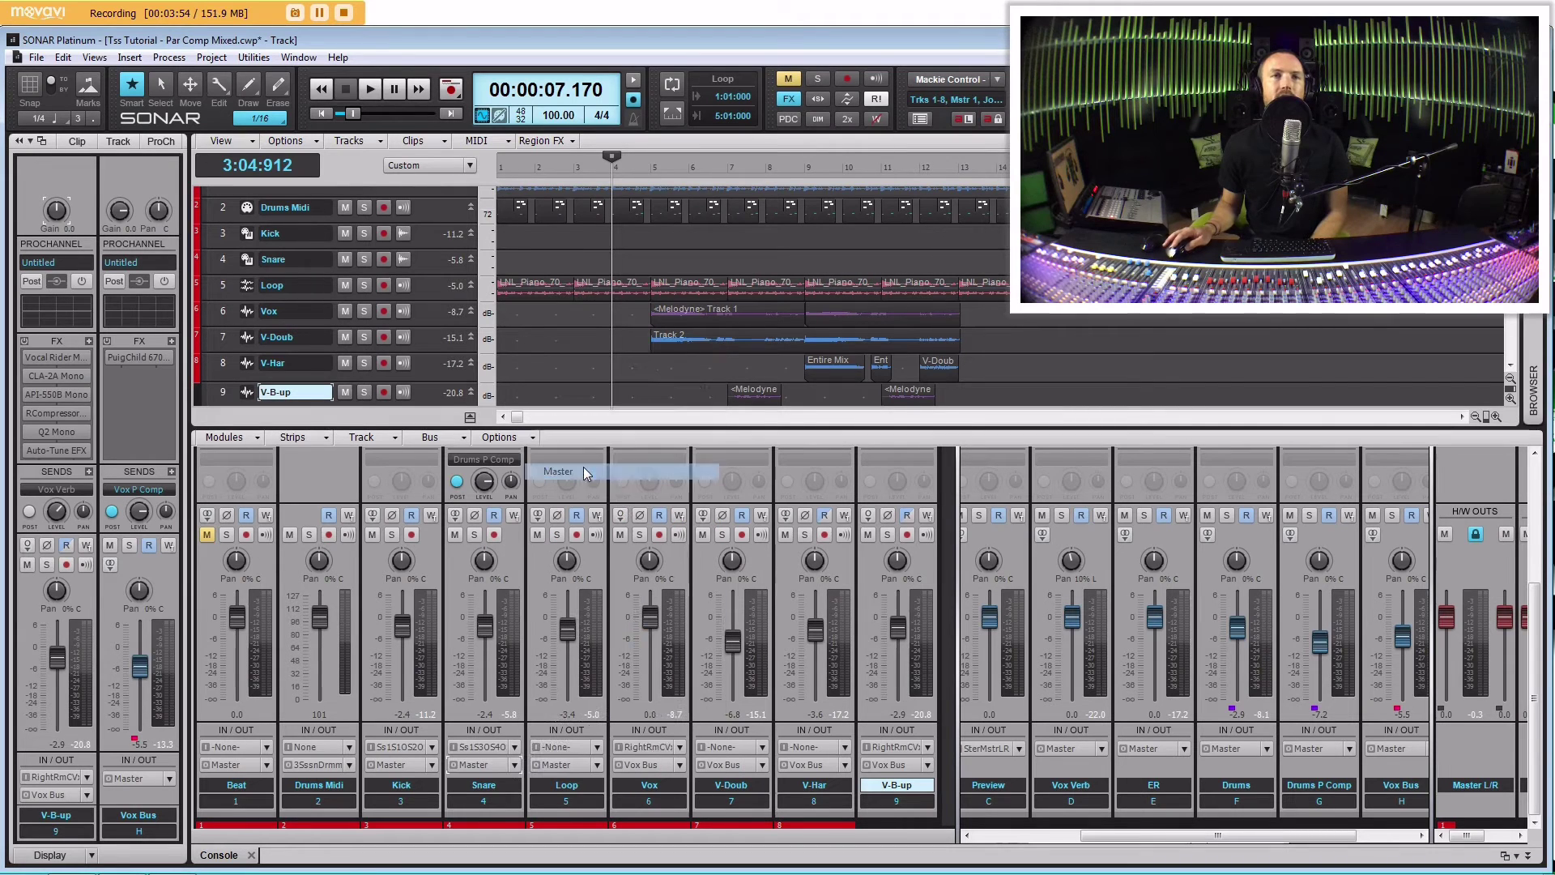
Route the outputs of the Vox, V-Doub, V-Har and V-B-up tracks to the Master bus.
click(679, 767)
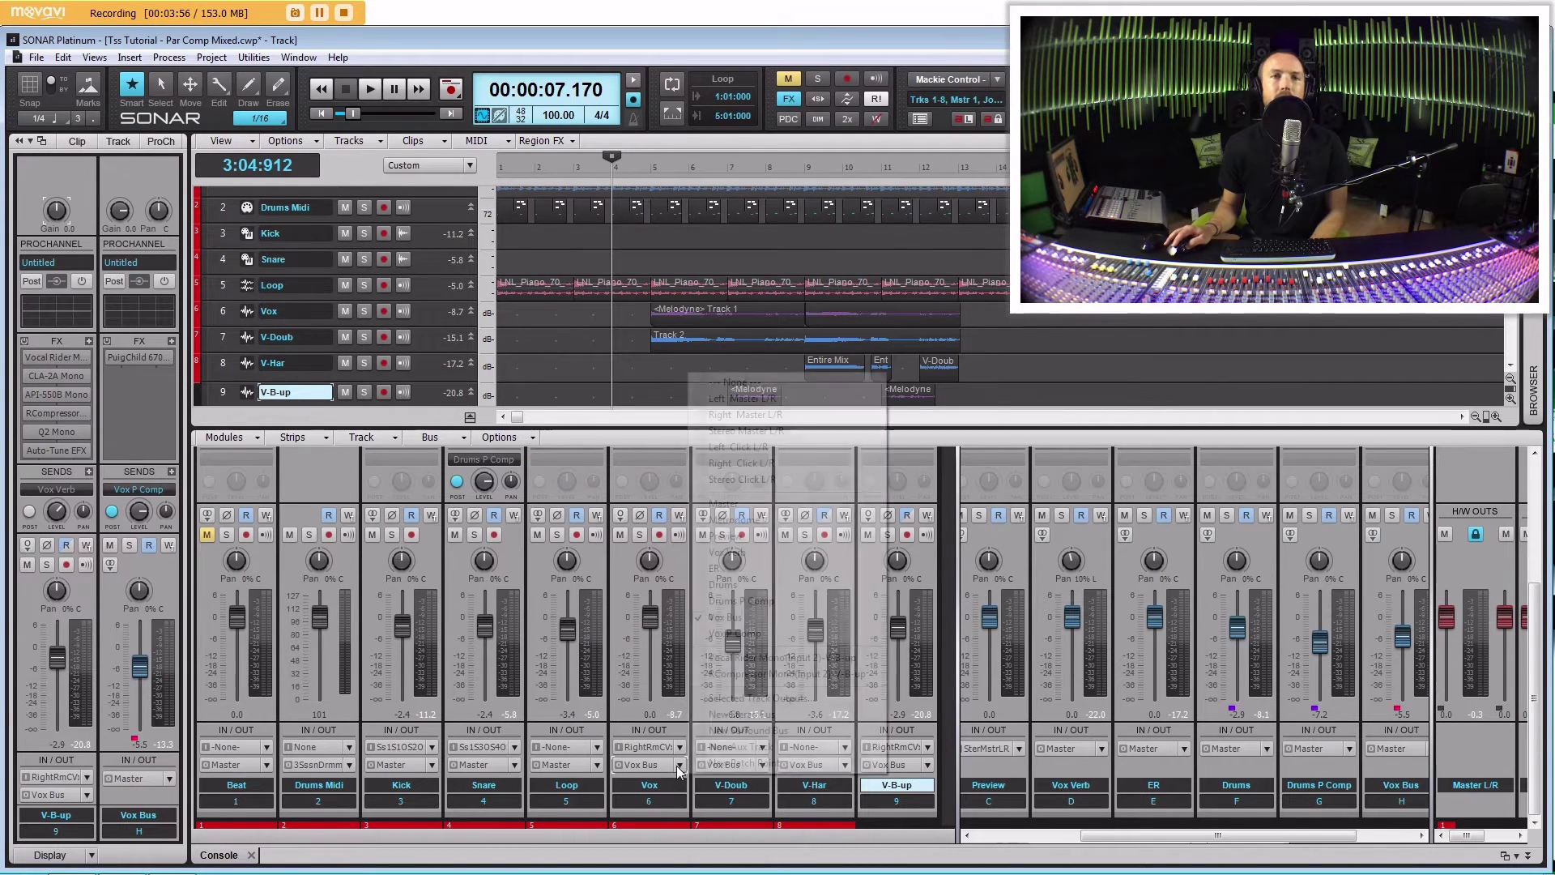
click(729, 503)
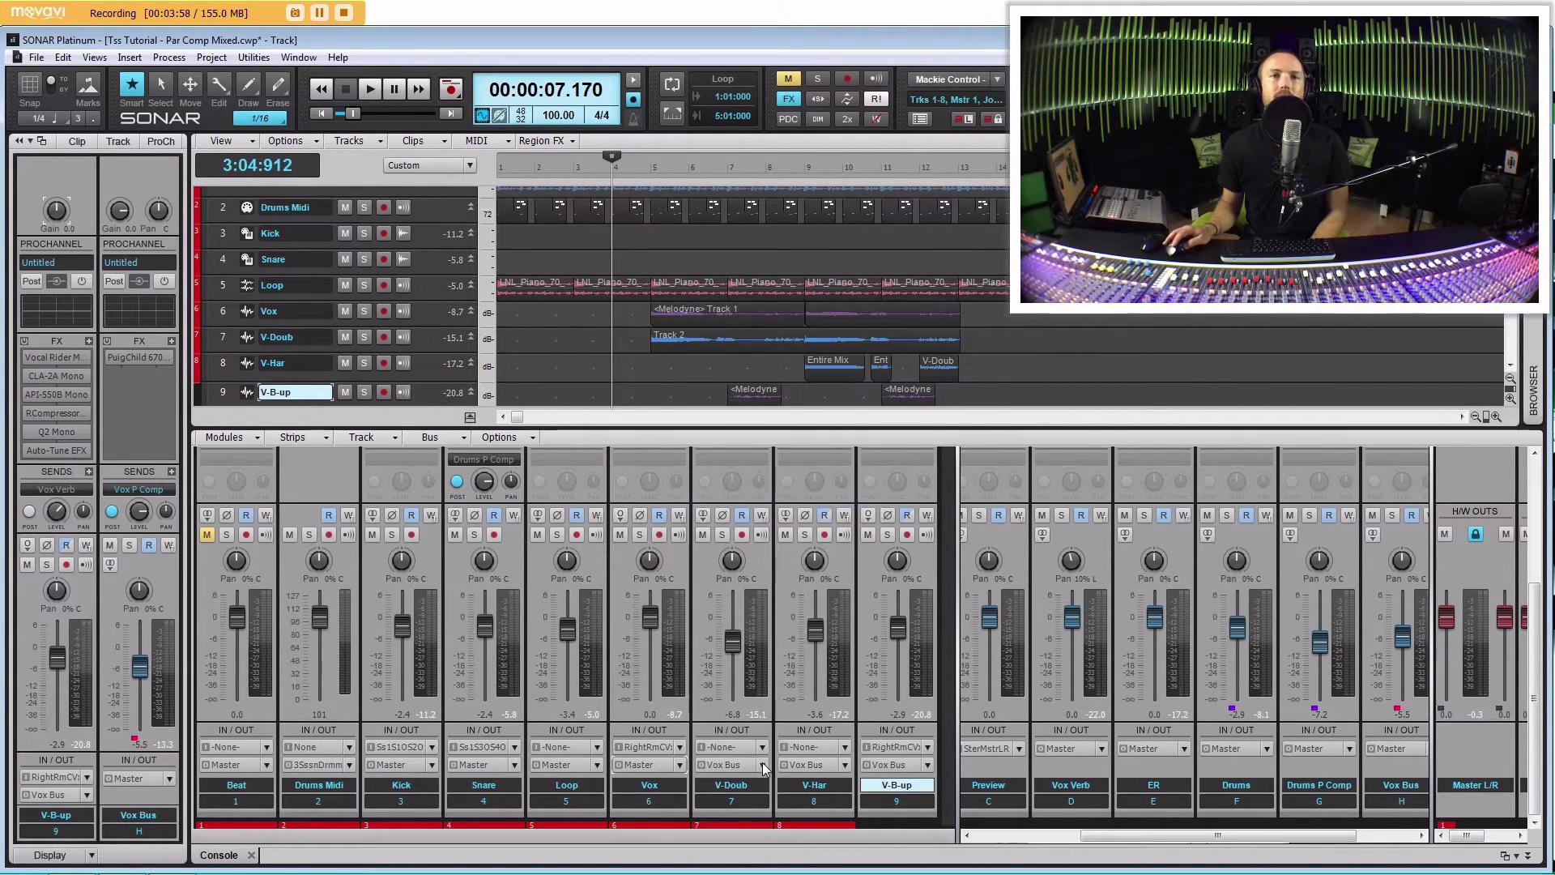
click(764, 767)
click(802, 476)
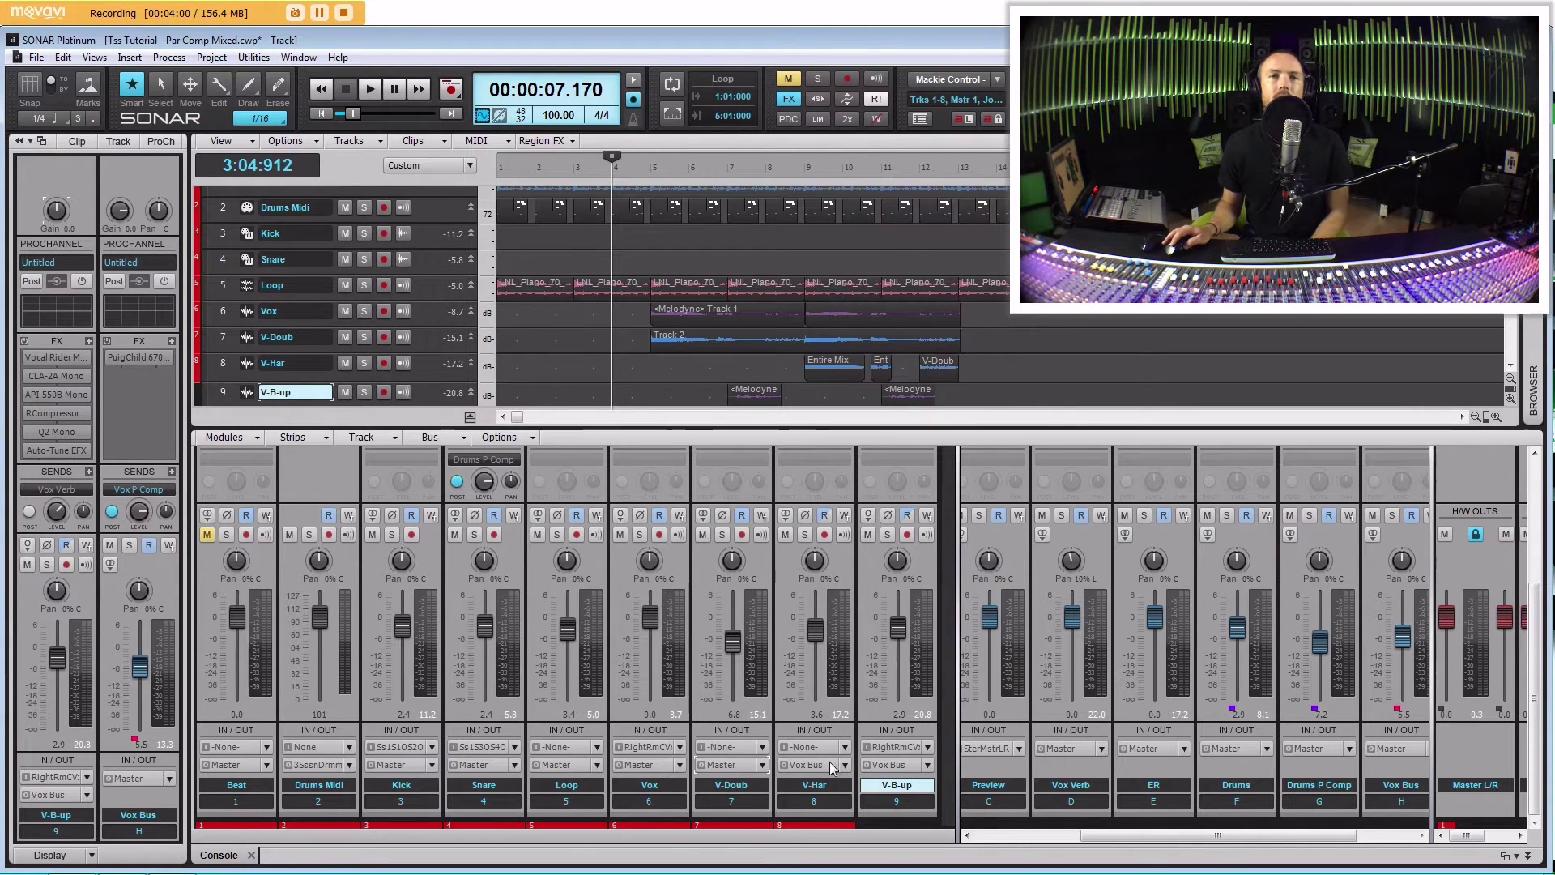
click(833, 766)
click(901, 472)
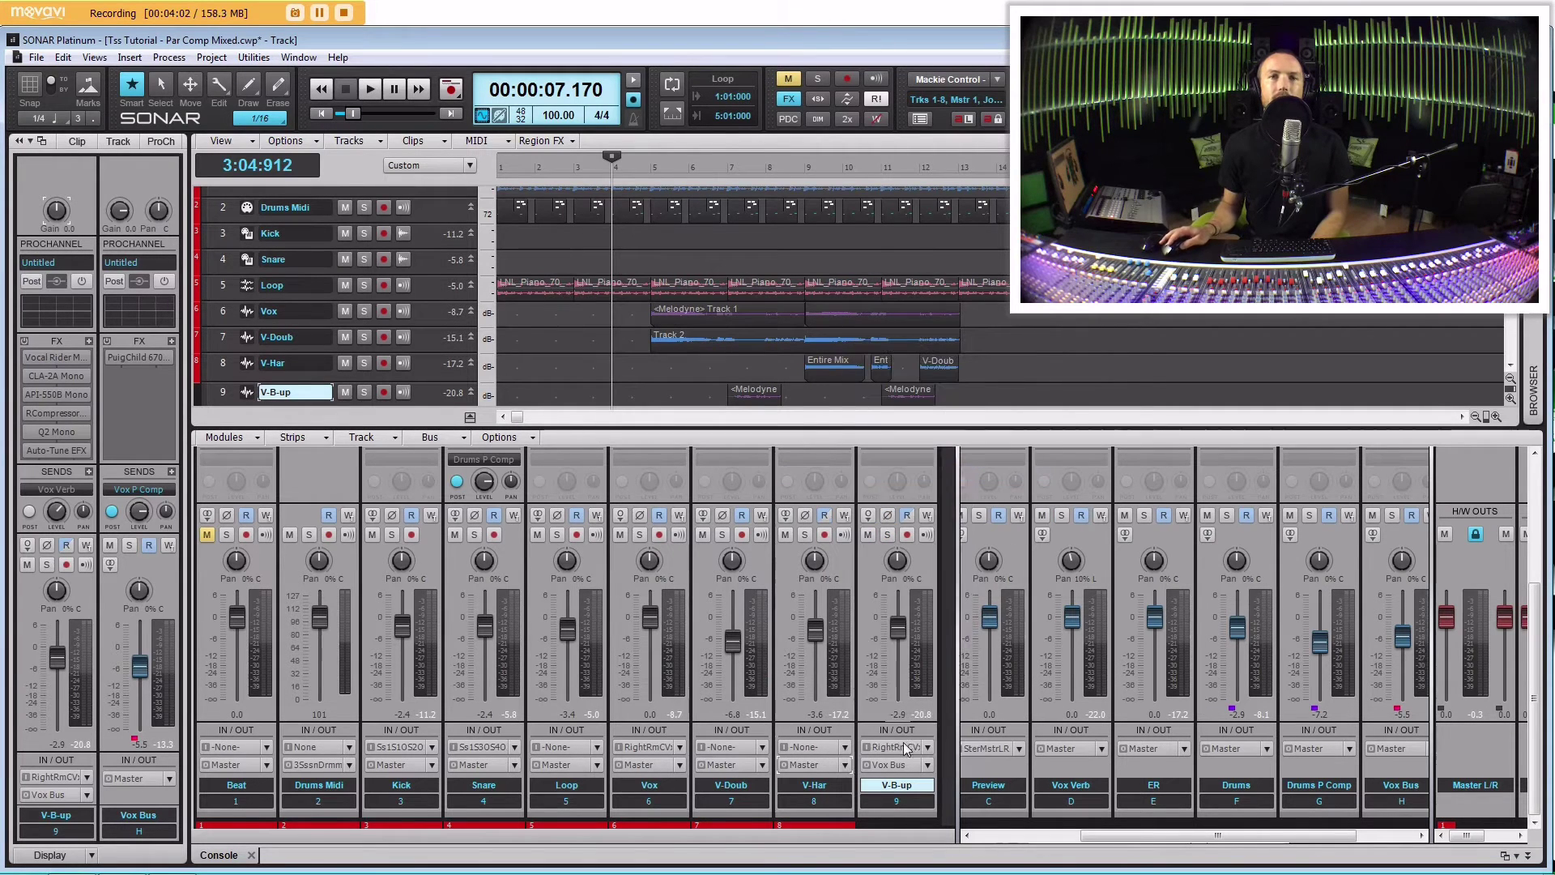
click(927, 765)
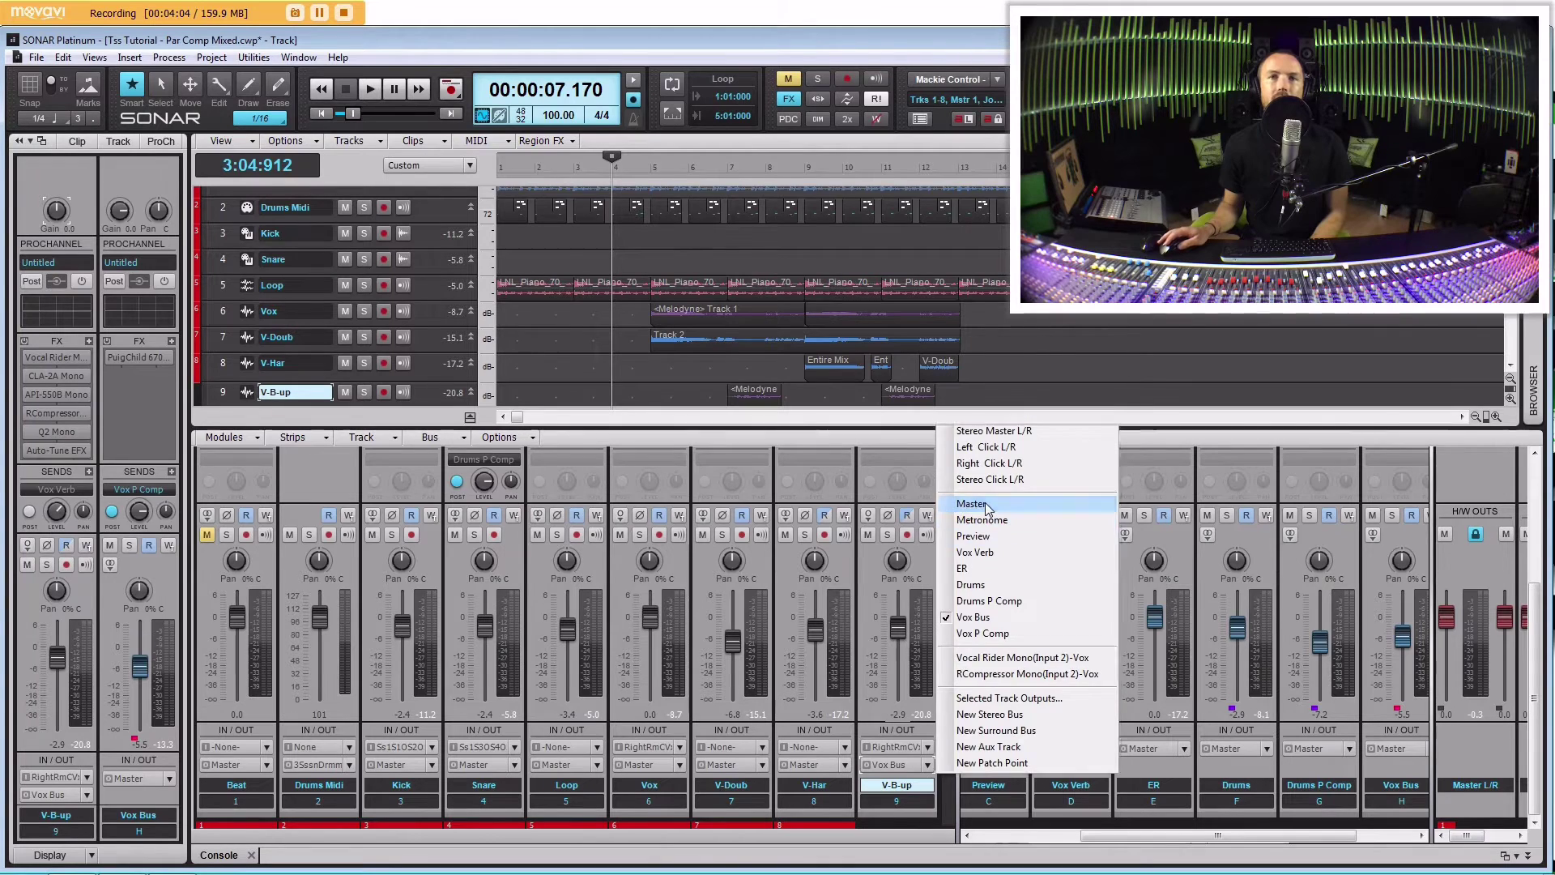
click(972, 504)
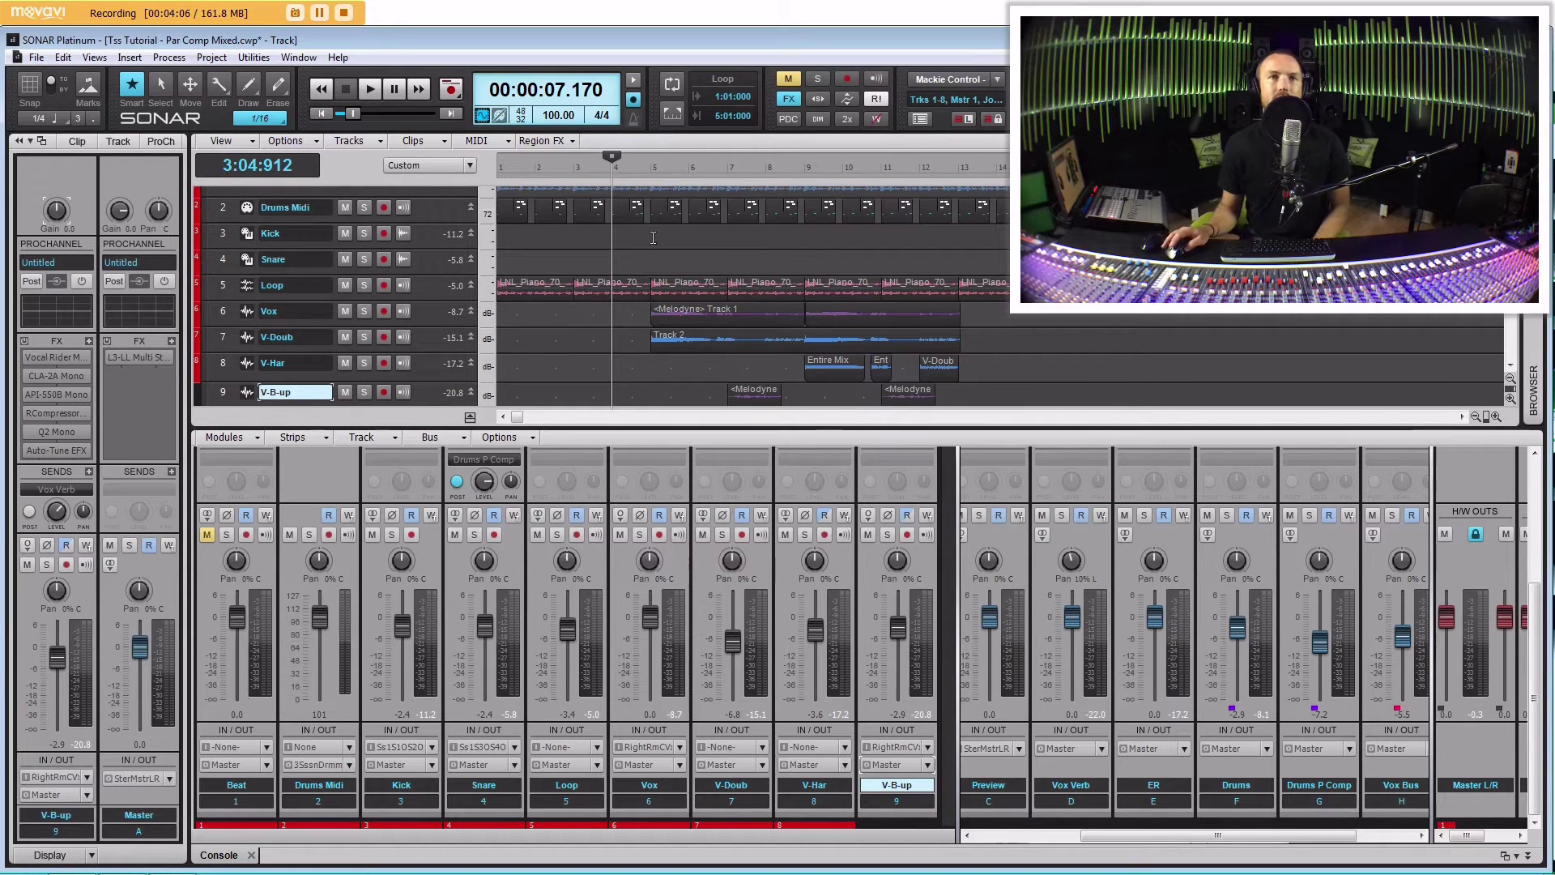
click(649, 394)
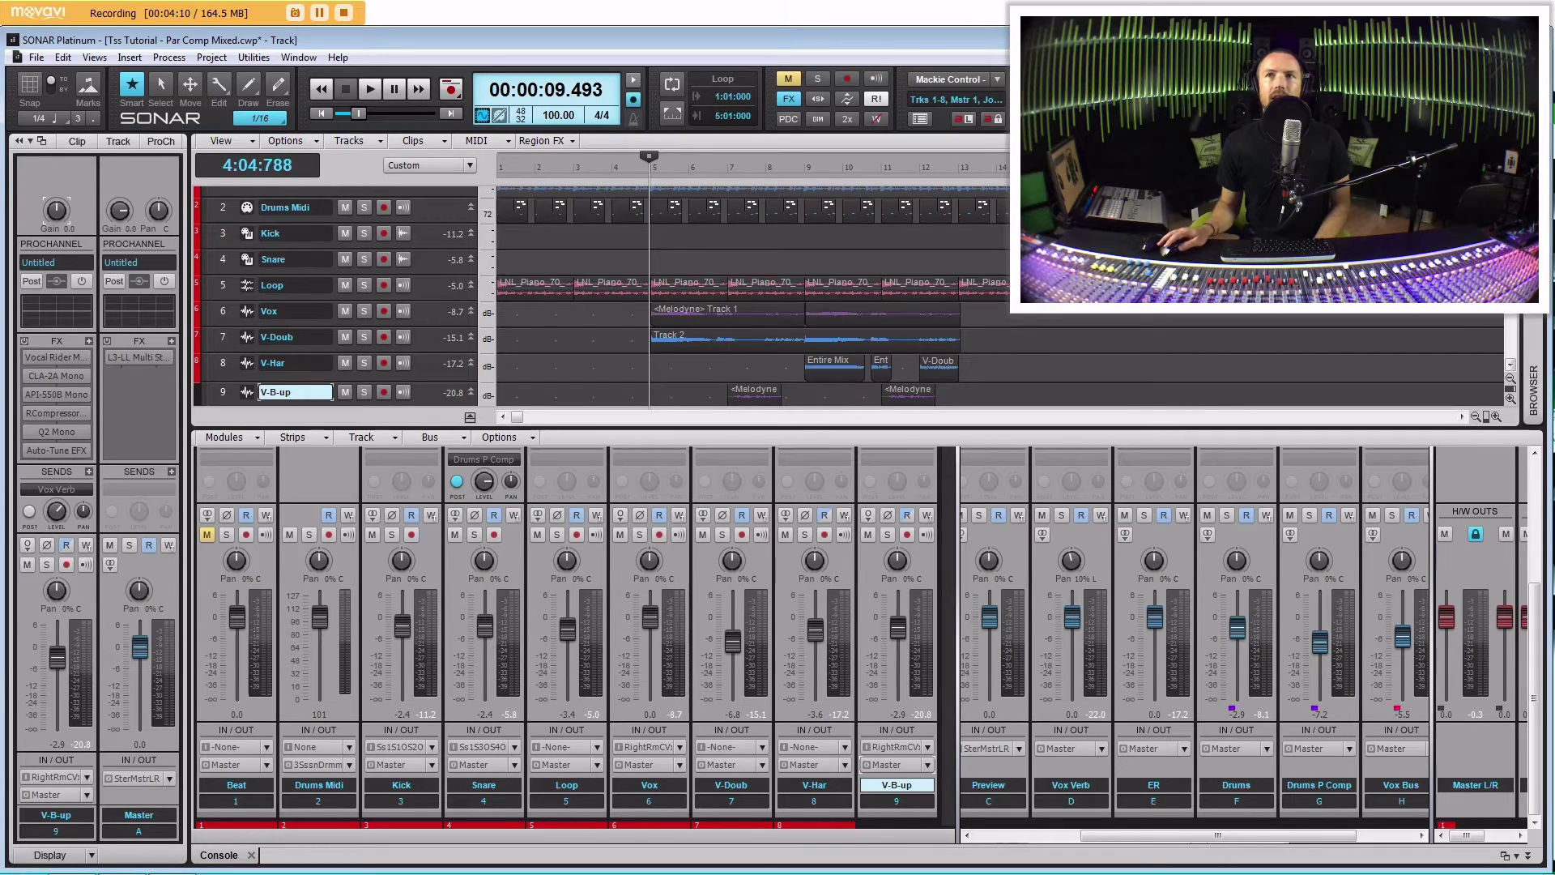
scroll(848, 296, down, 1)
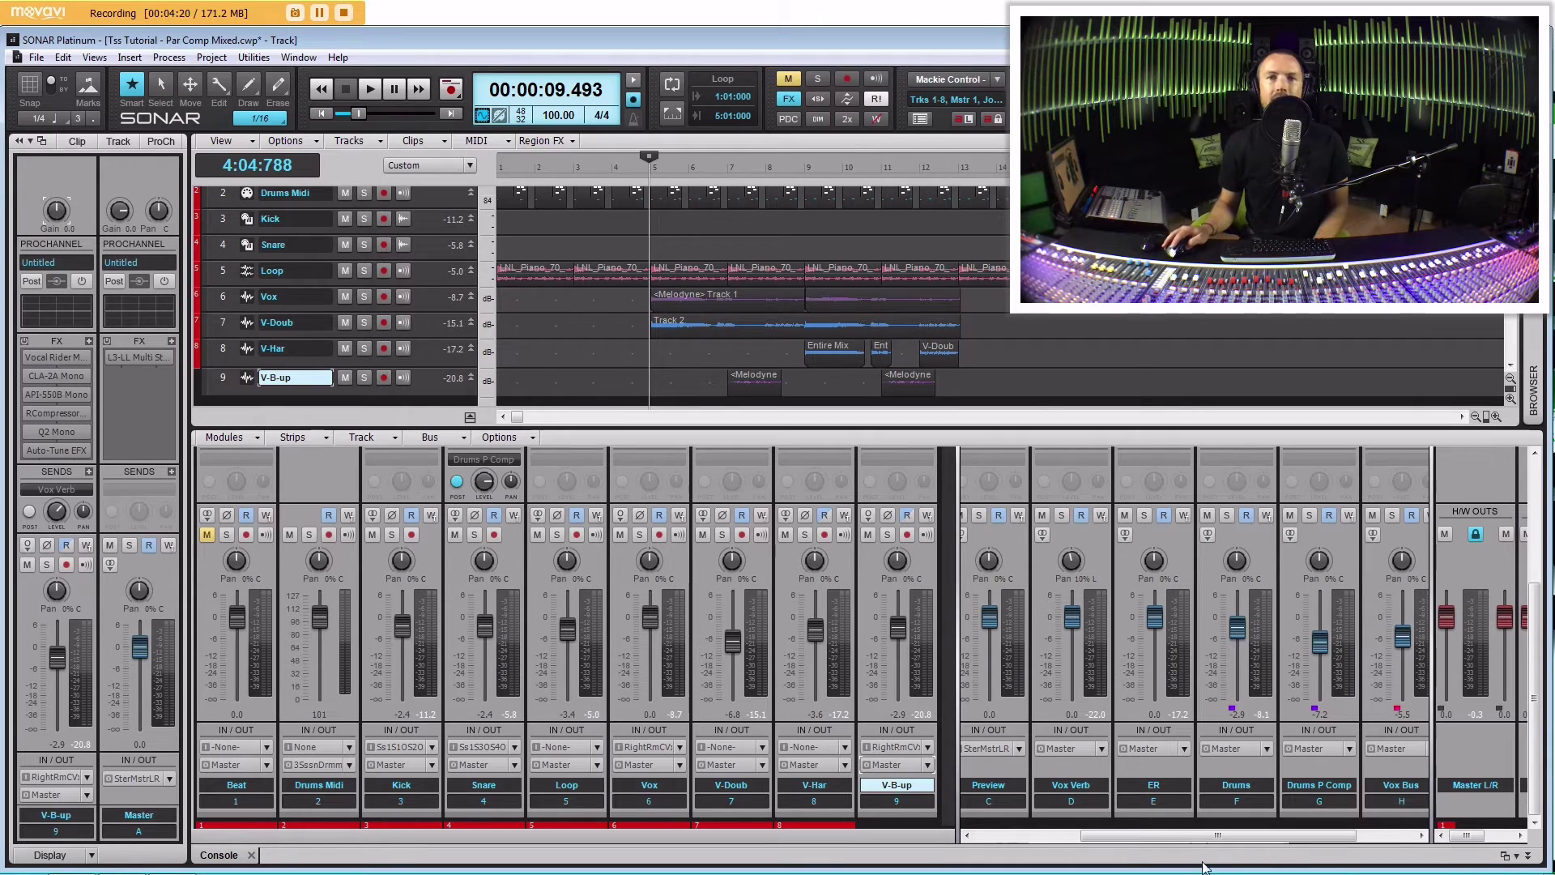
drag(1212, 836, 1094, 850)
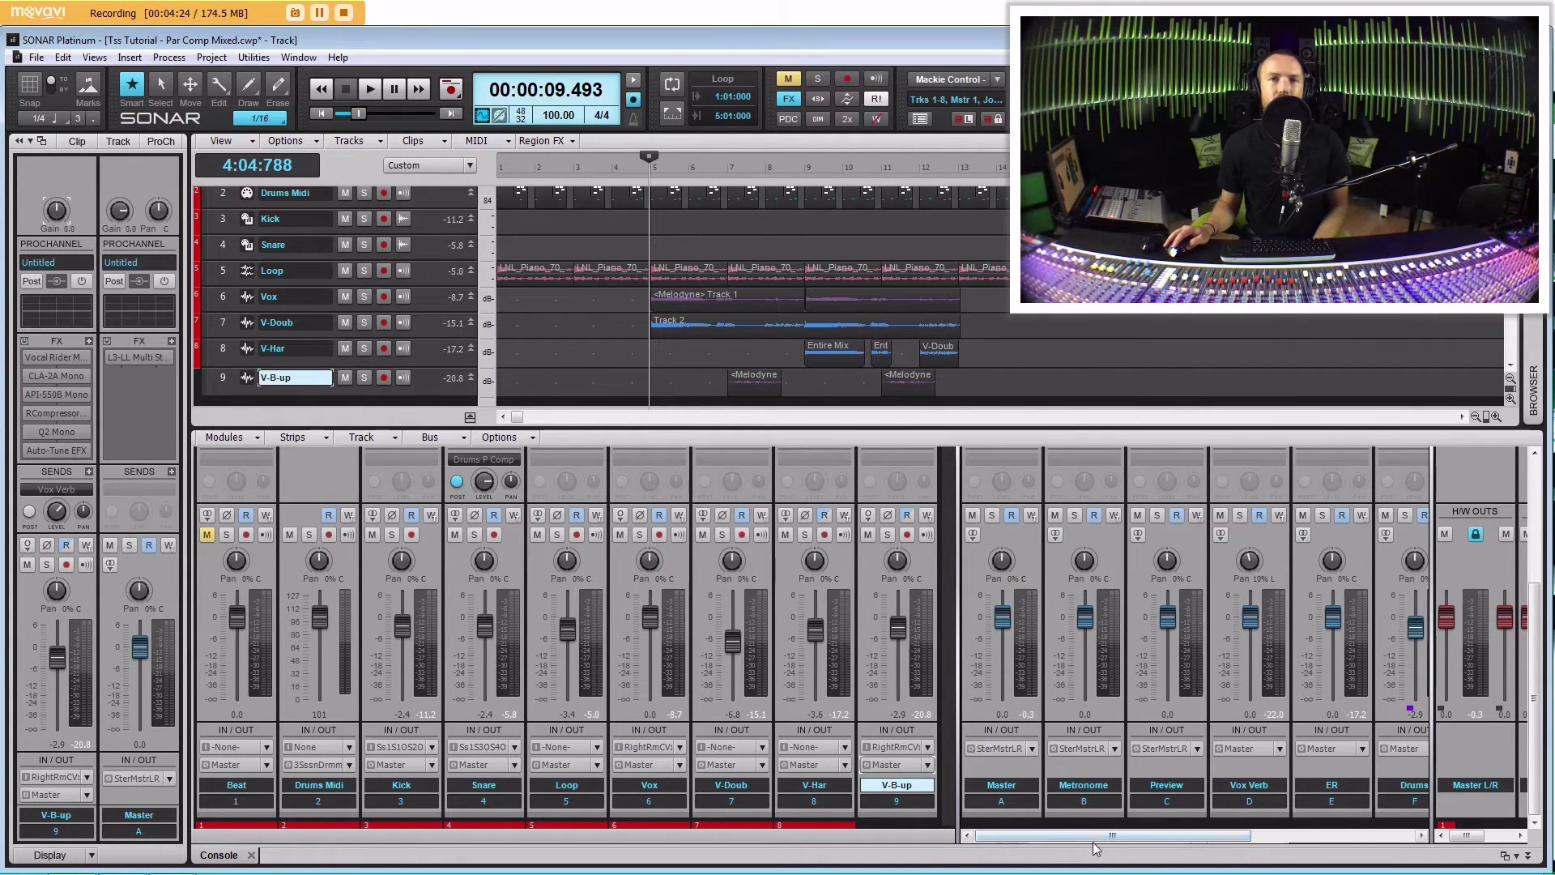
mouse_move(1099, 837)
mouse_down()
mouse_move(1299, 839)
mouse_move(1113, 837)
mouse_up()
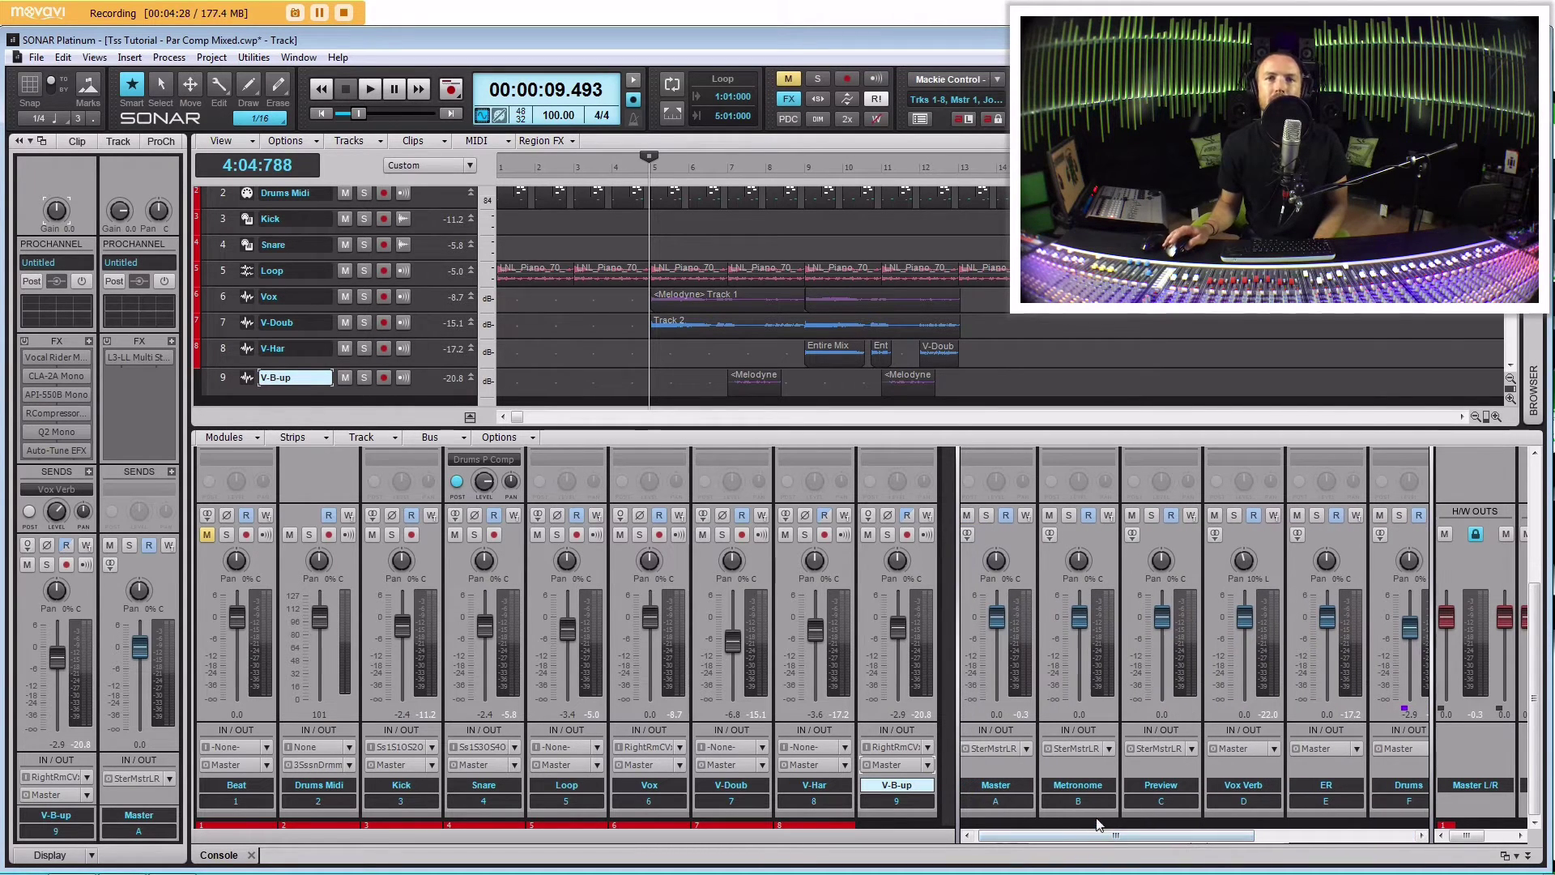
Place the playhead within measure 2, unmute the Beat track, and mute the Drums Midi, Kick and Snare tracks.
click(564, 321)
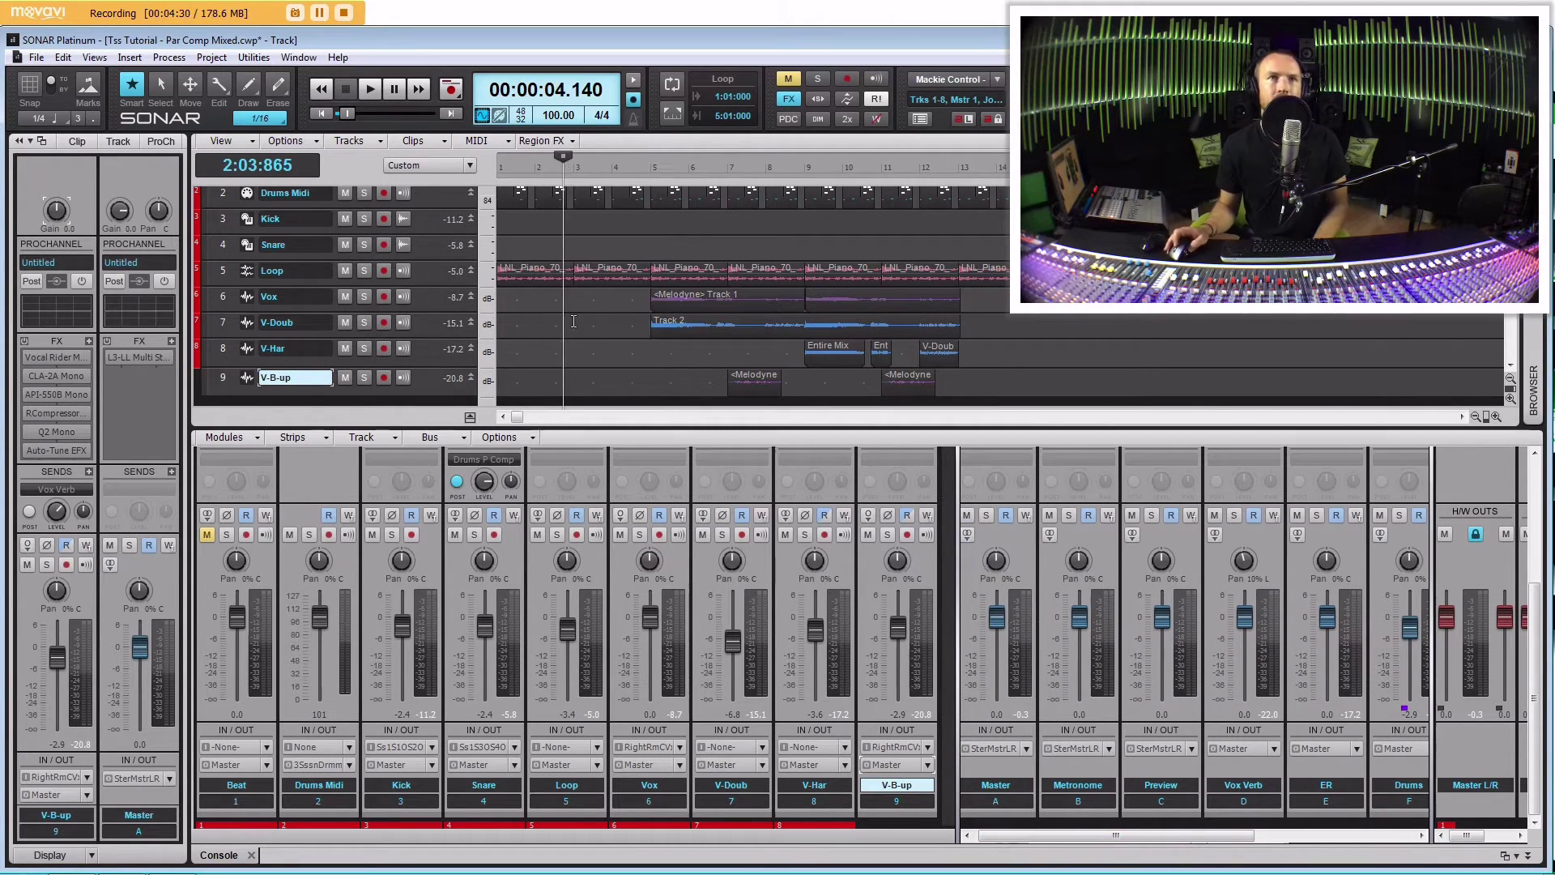
scroll(574, 321, up, 1)
click(345, 198)
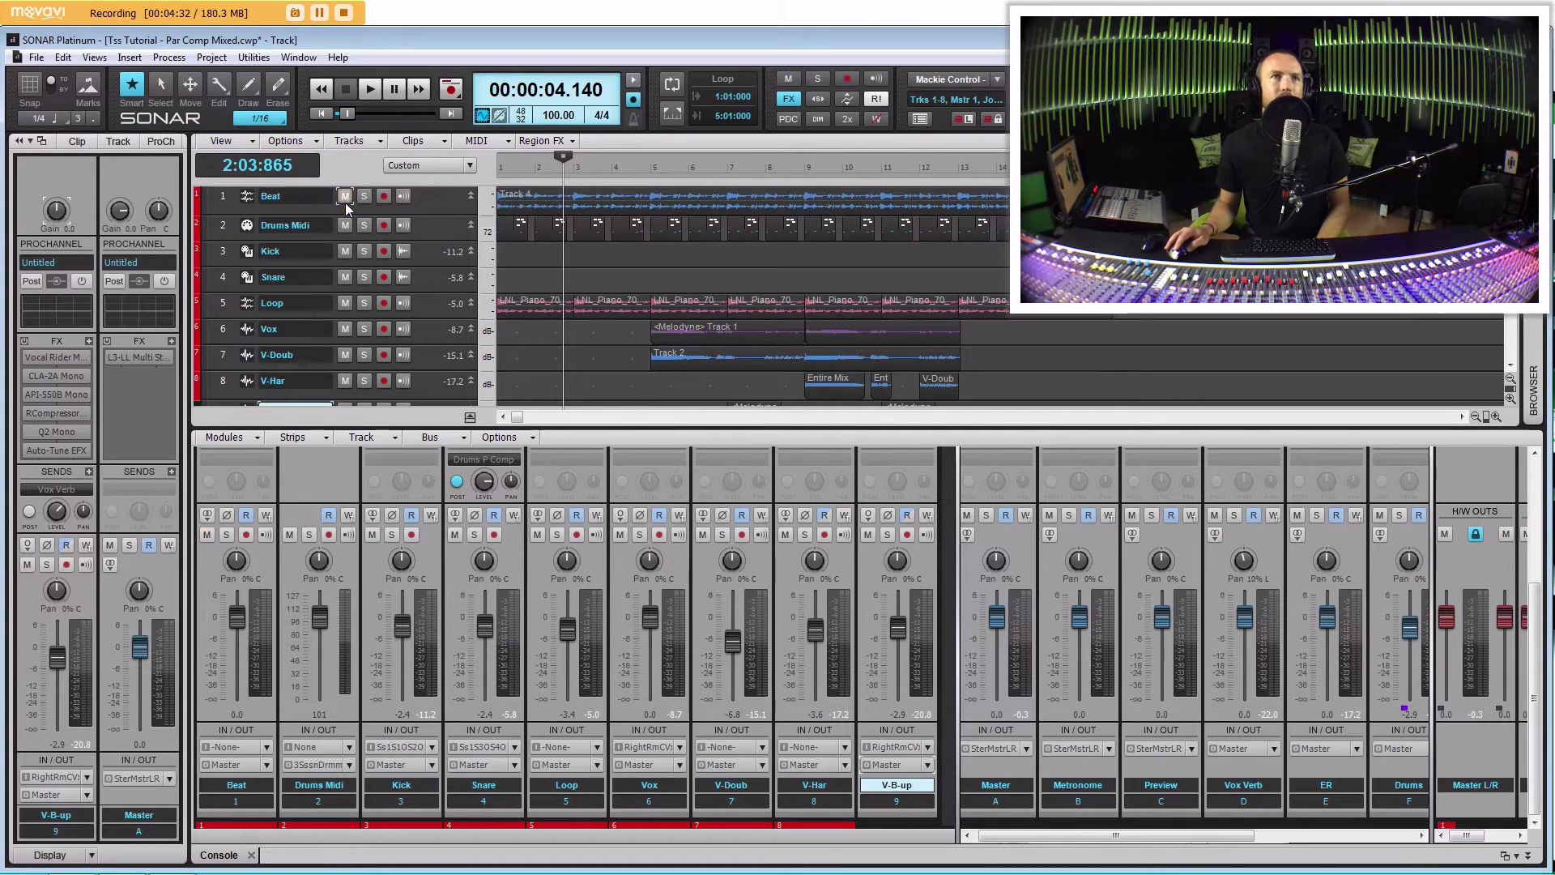
drag(346, 227, 345, 277)
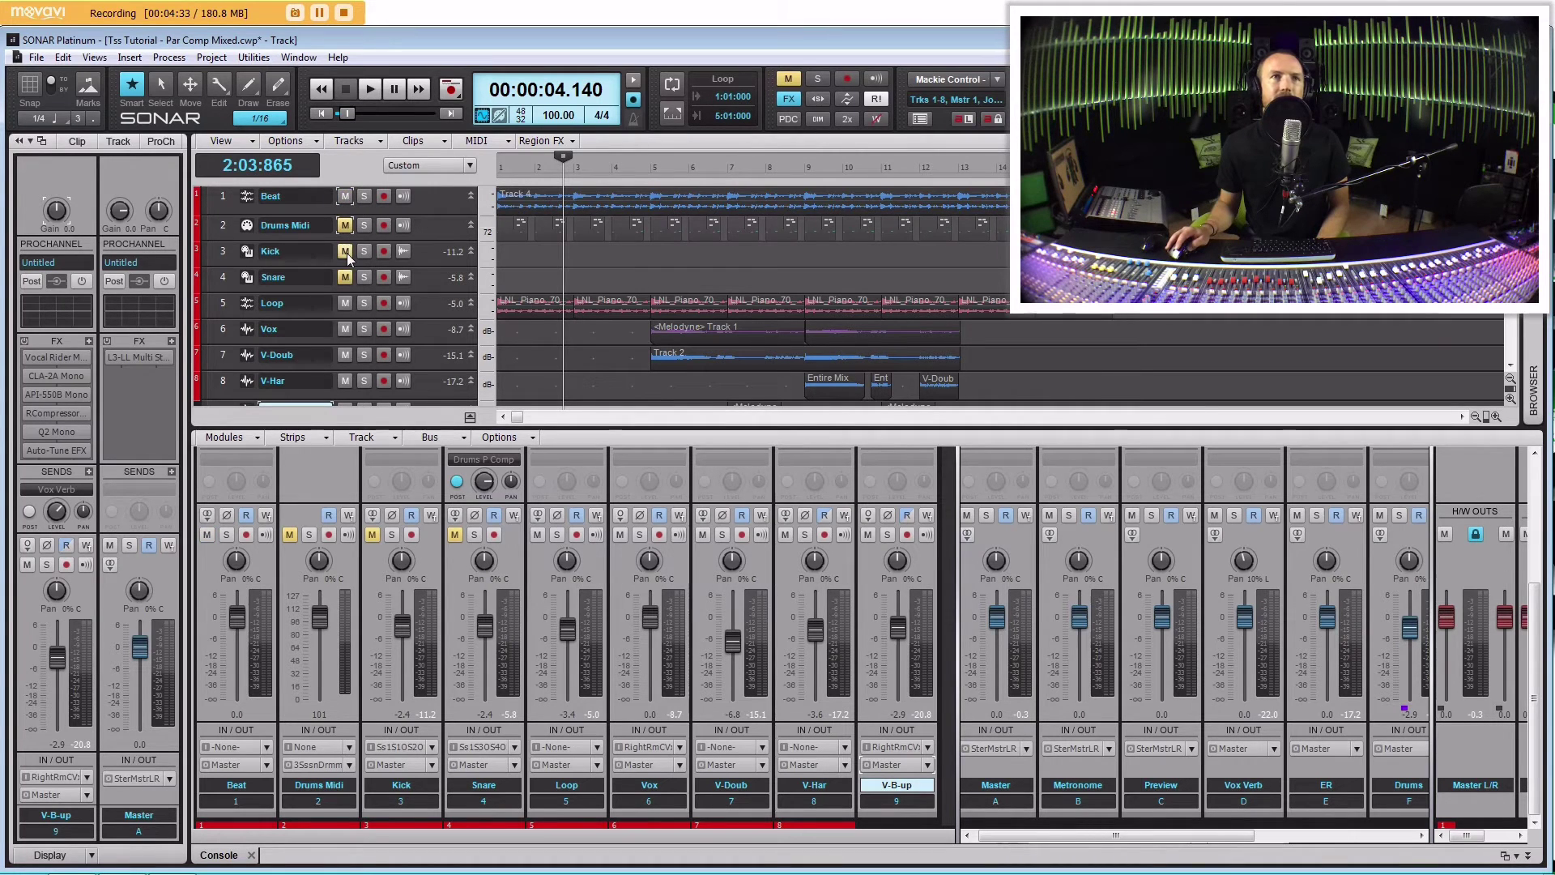
Mute the Loop track and move the Beat track below it, directly above the Vox track.
click(345, 303)
click(528, 264)
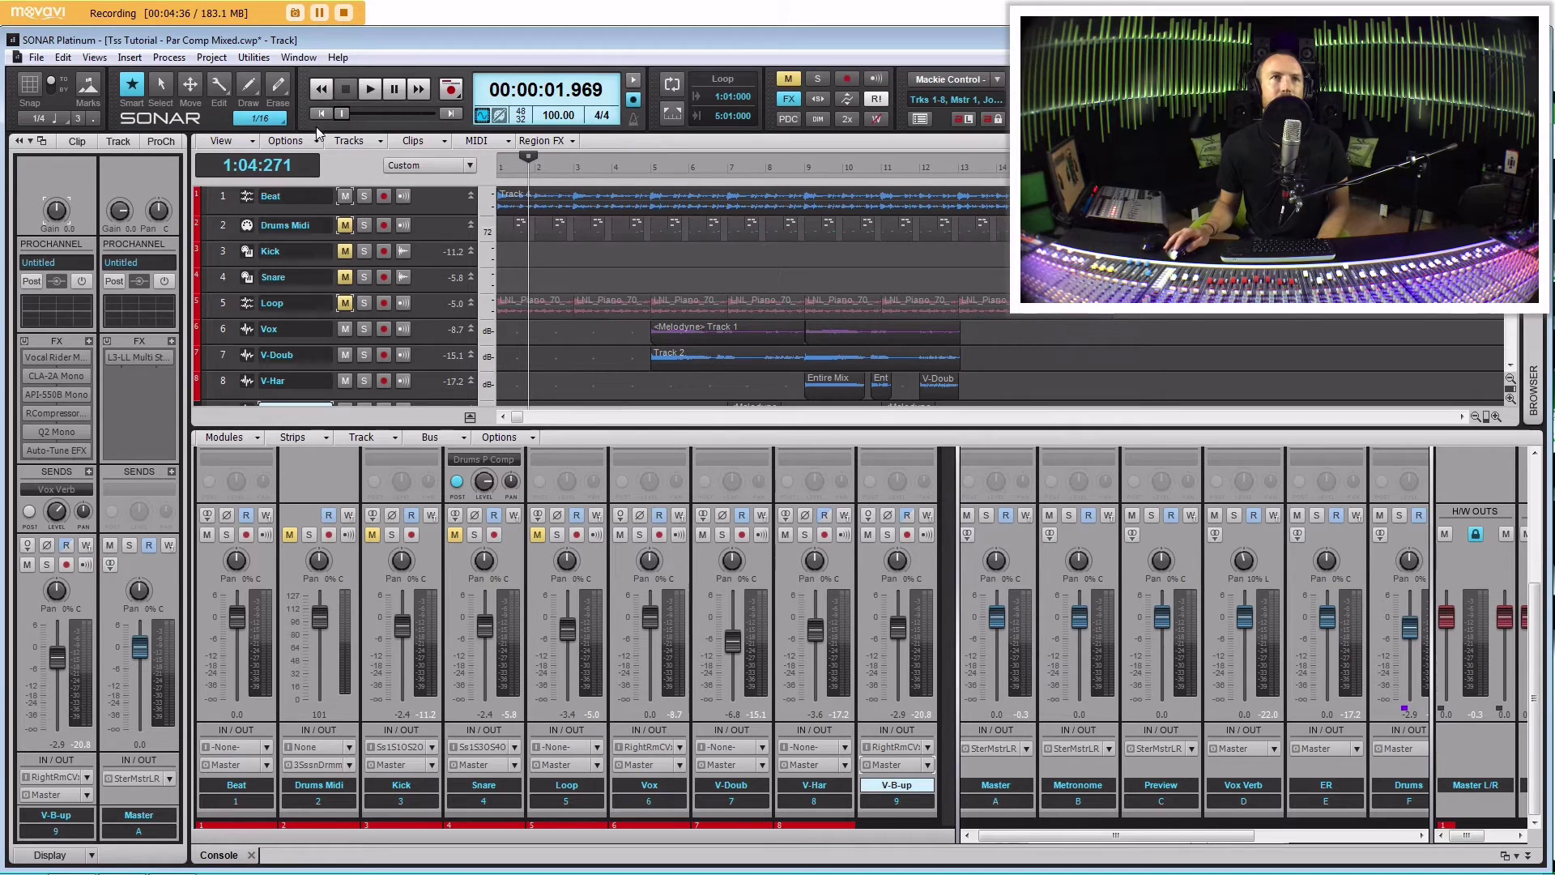
click(321, 114)
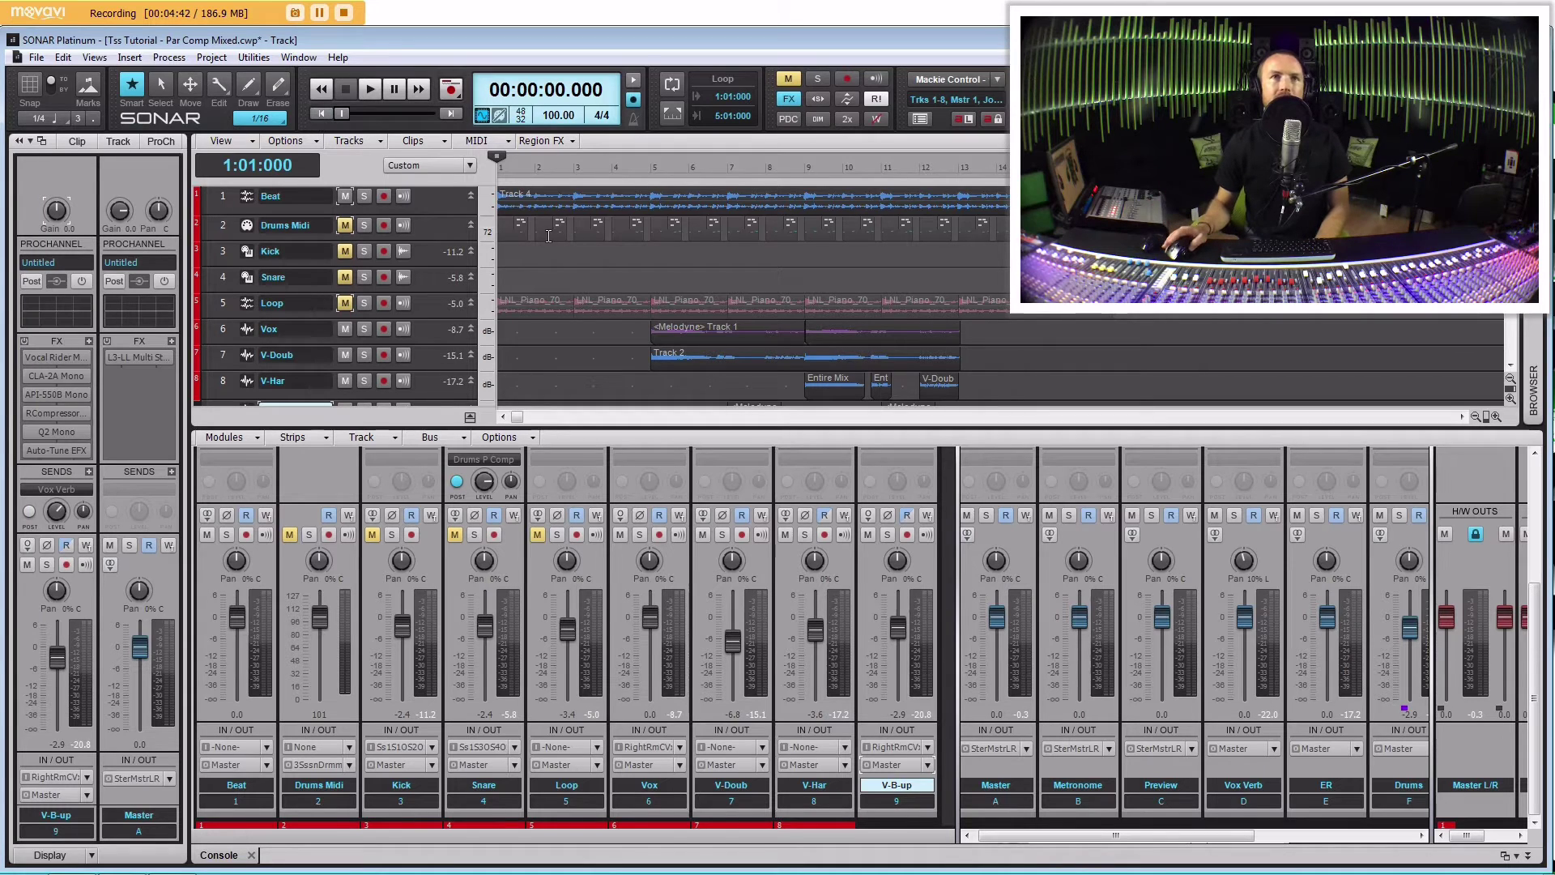
click(619, 268)
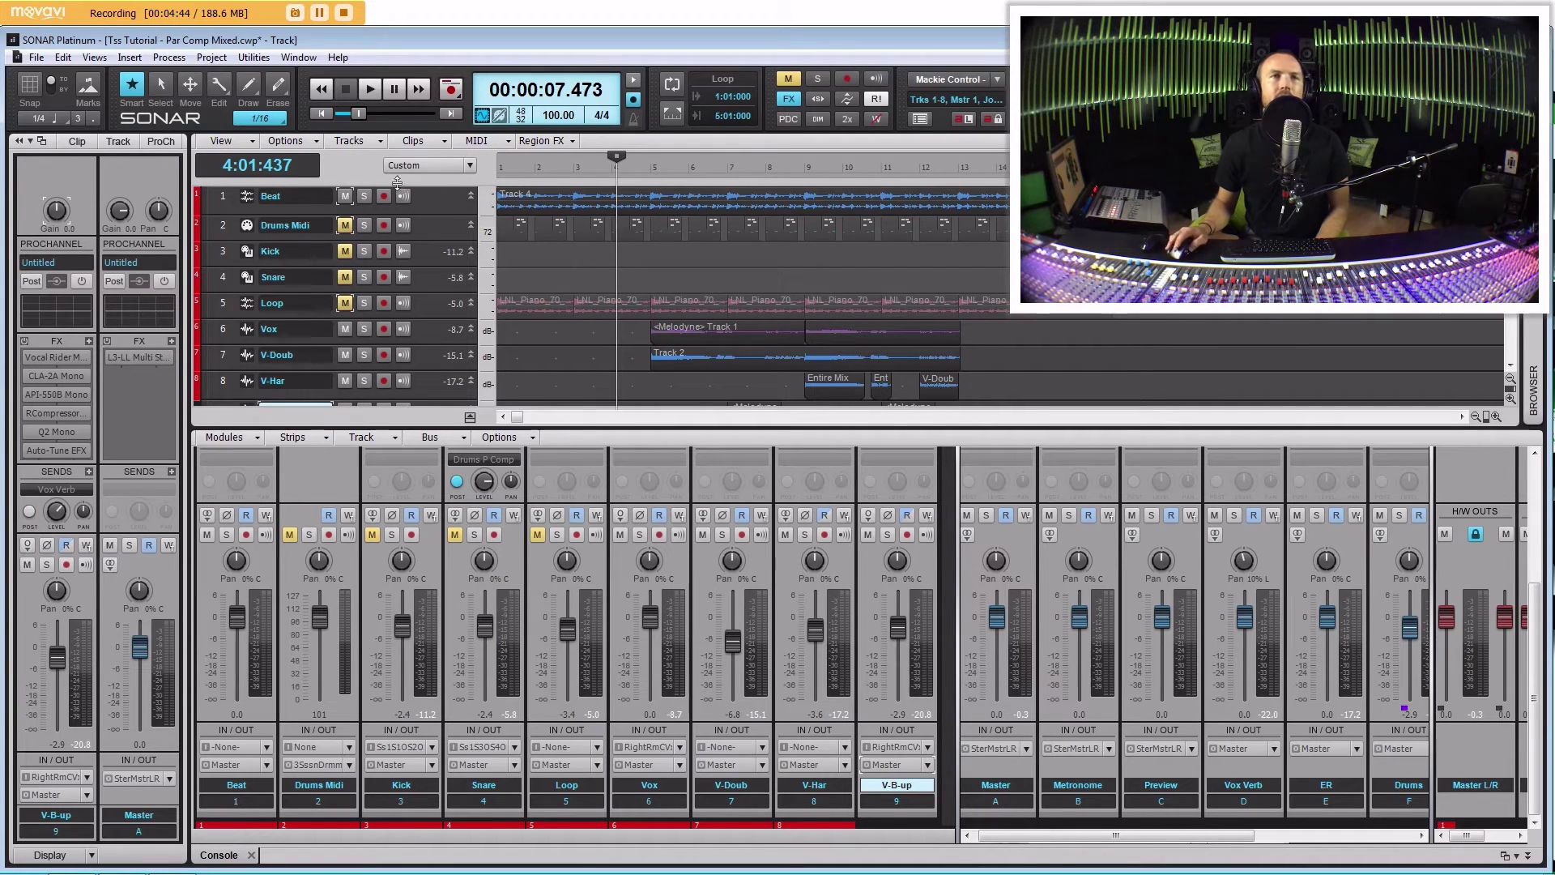
drag(434, 301, 464, 311)
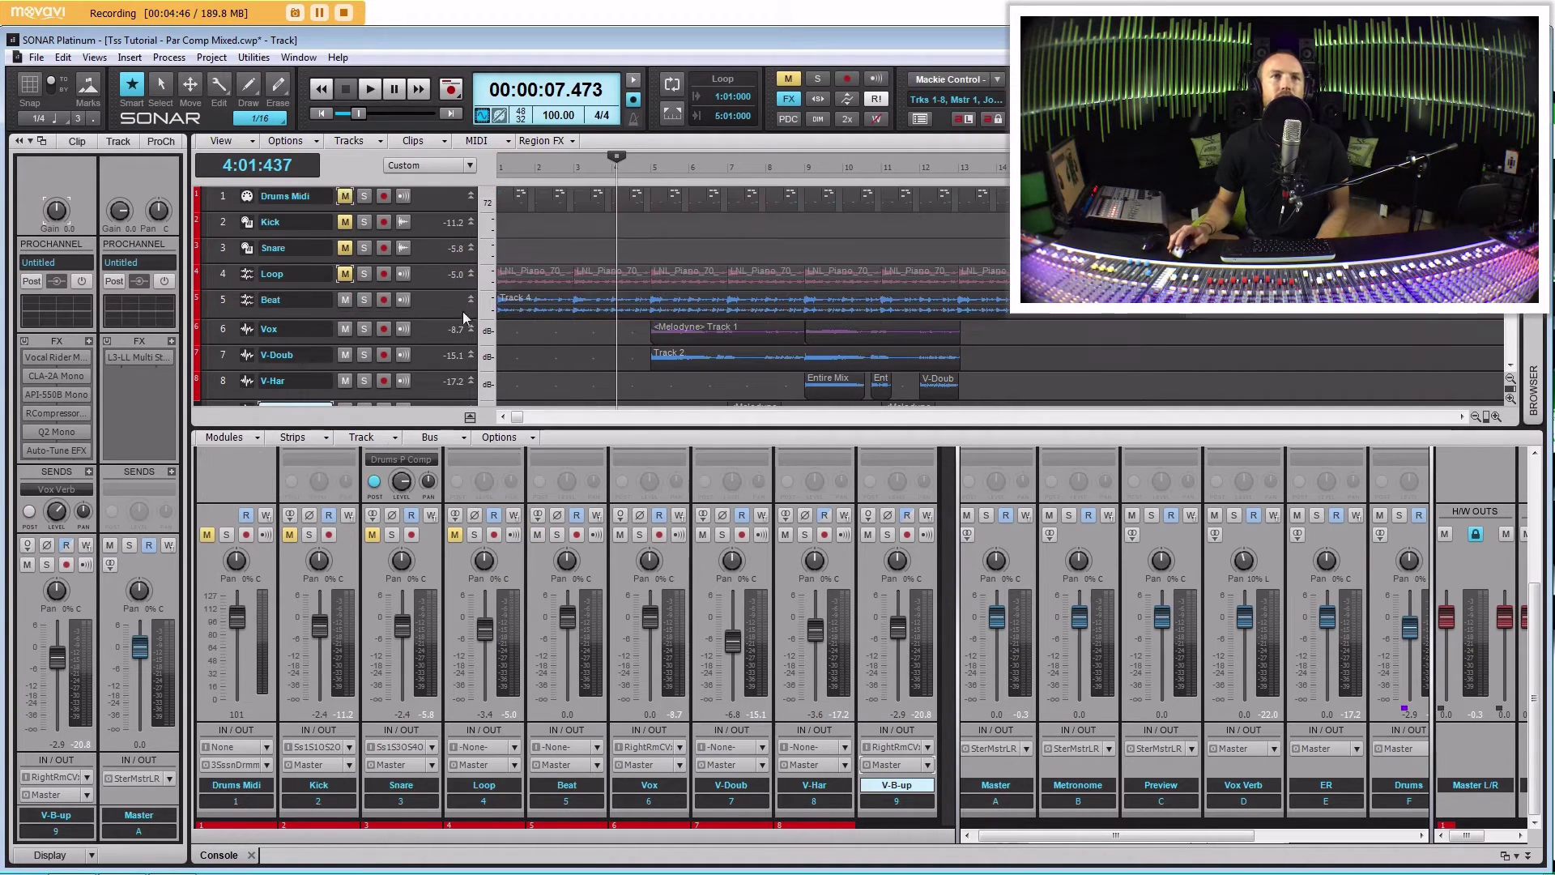
Solo the Beat track and play it back from within measure 4.
click(631, 242)
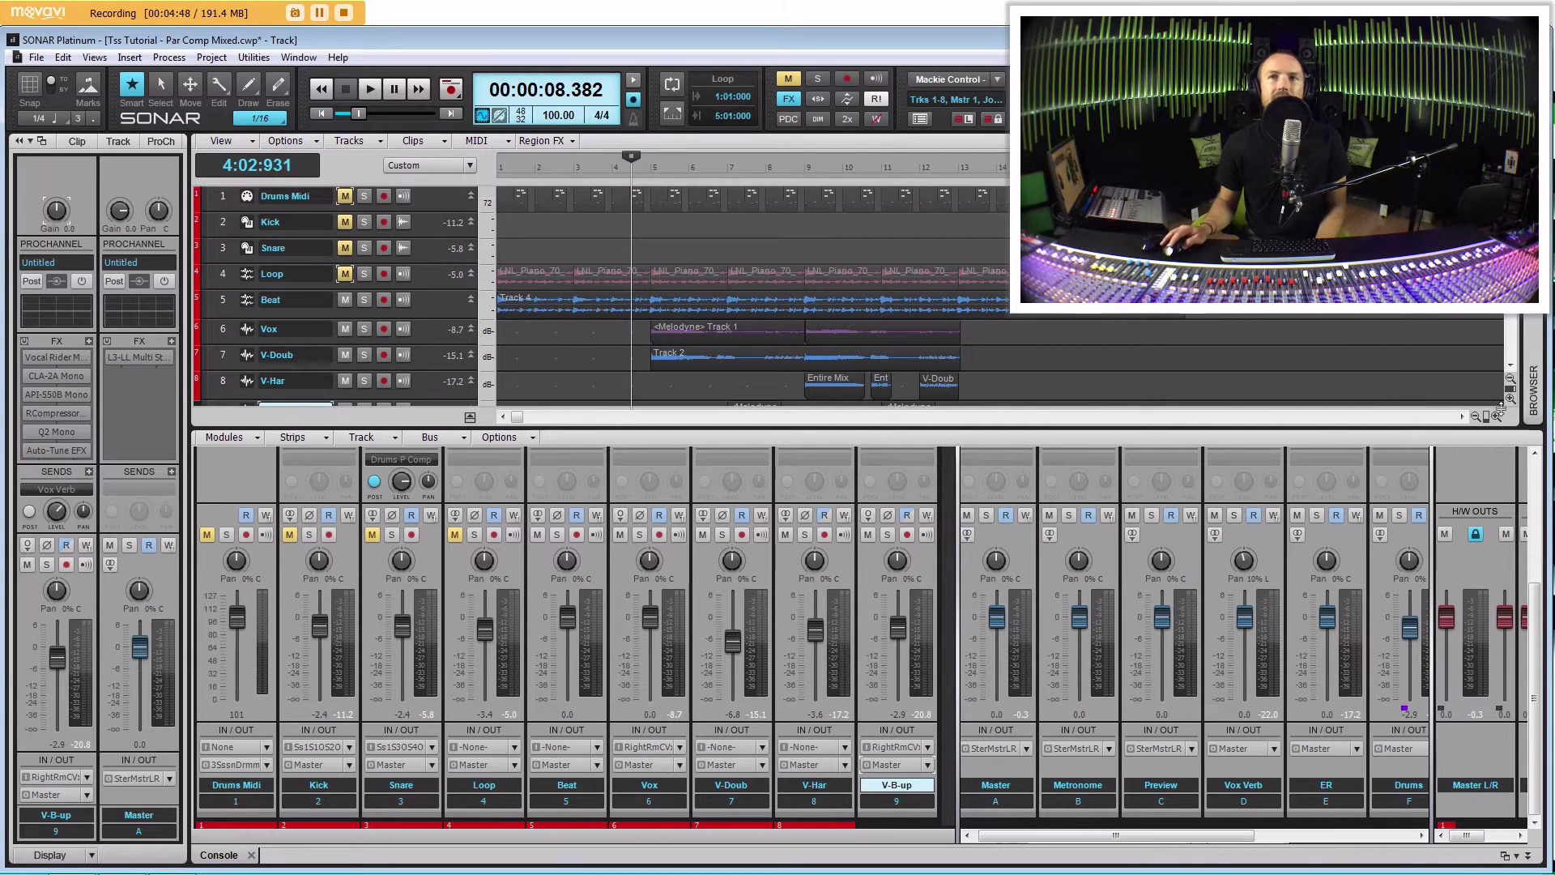
click(1511, 401)
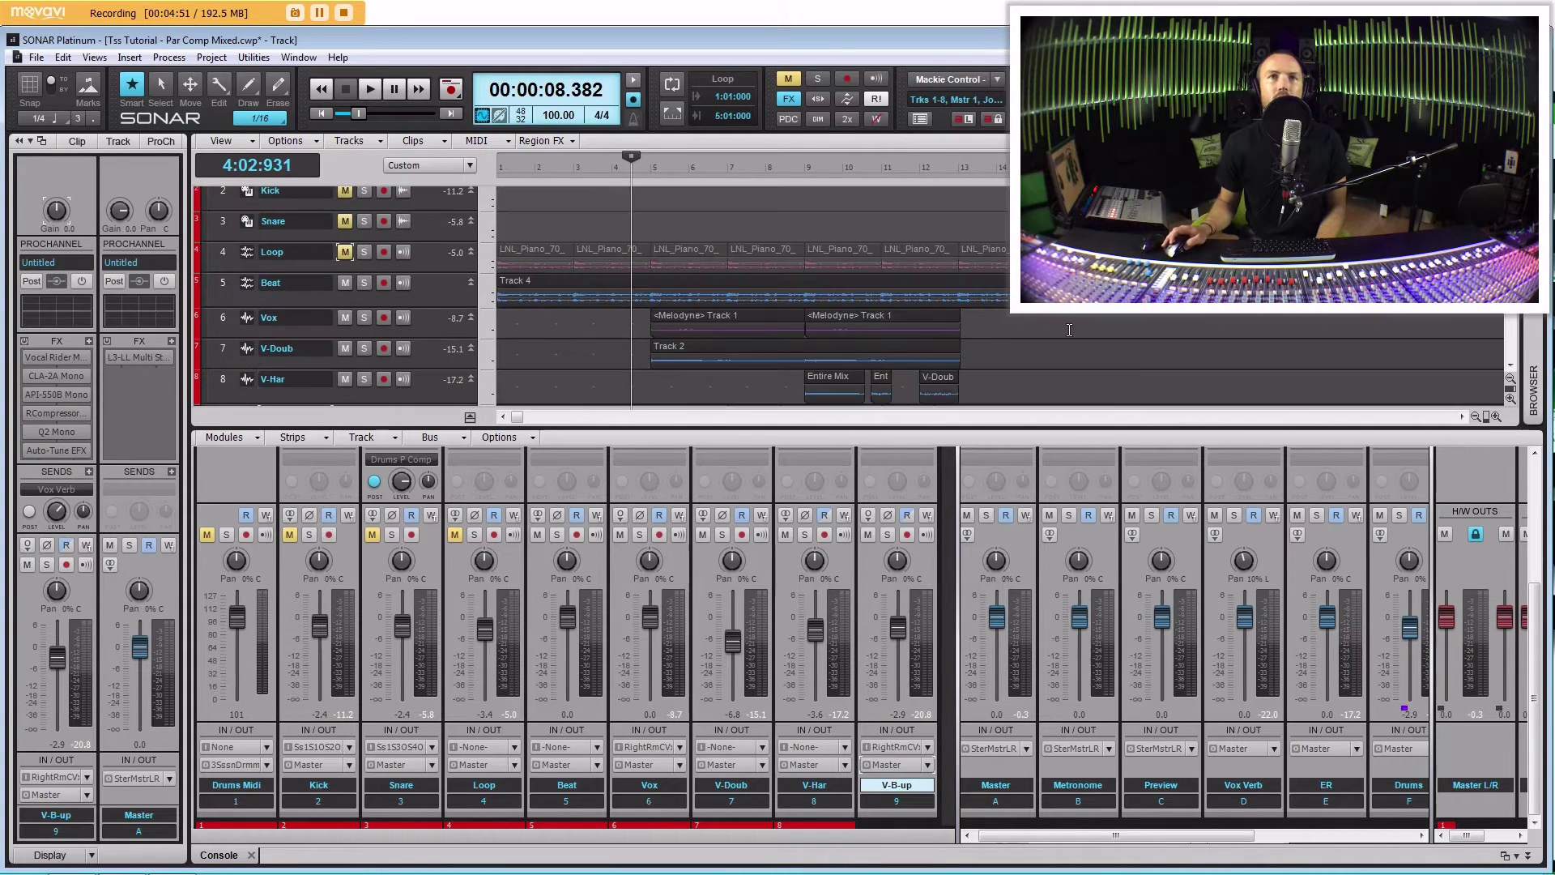
scroll(798, 279, down, 1)
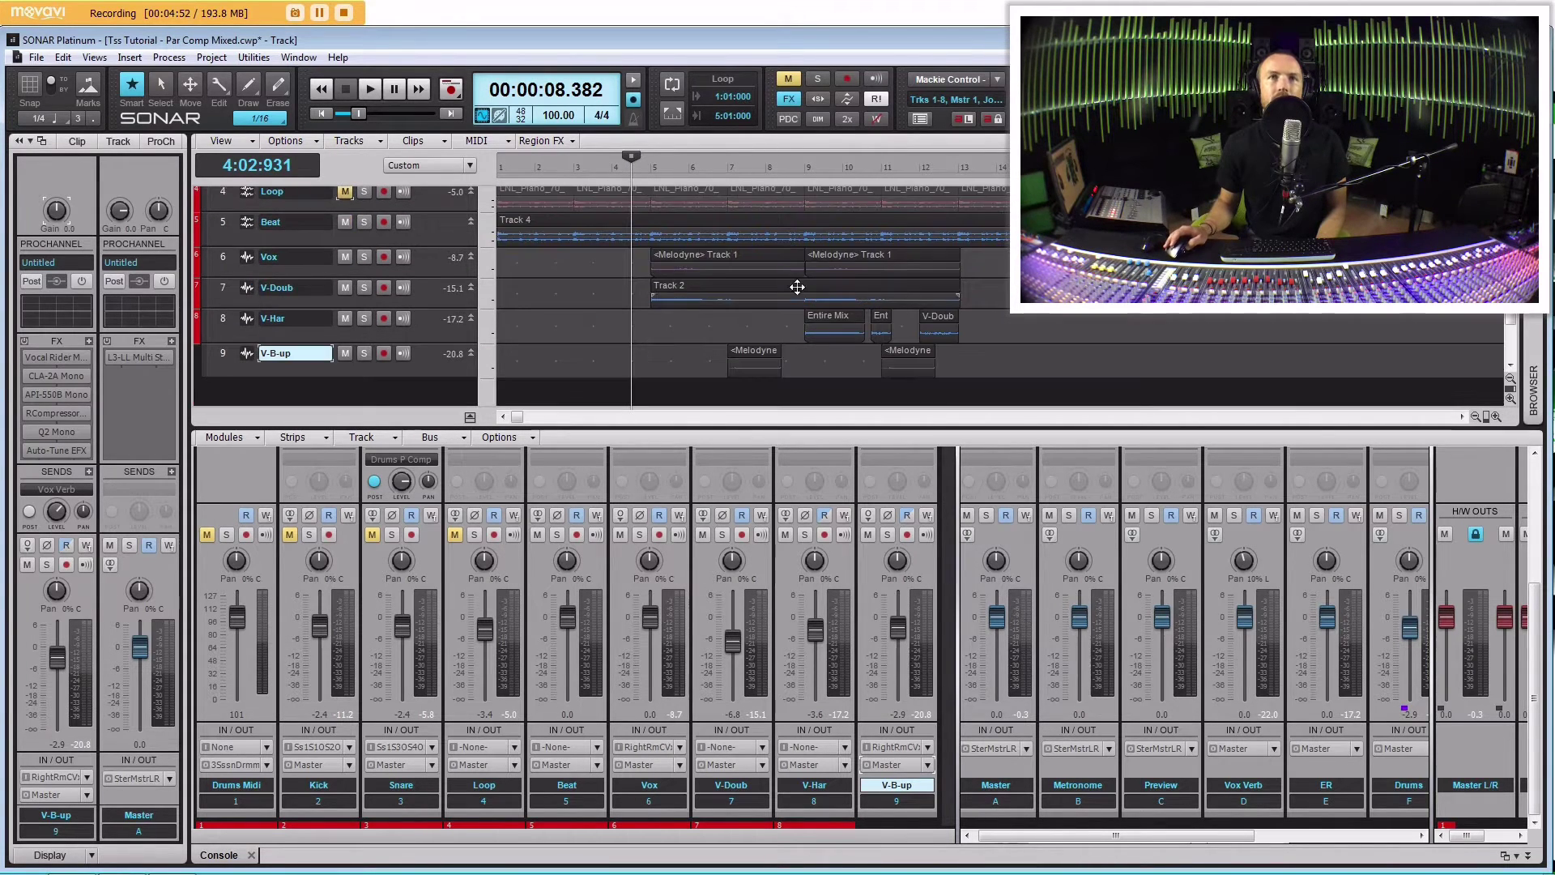
click(363, 223)
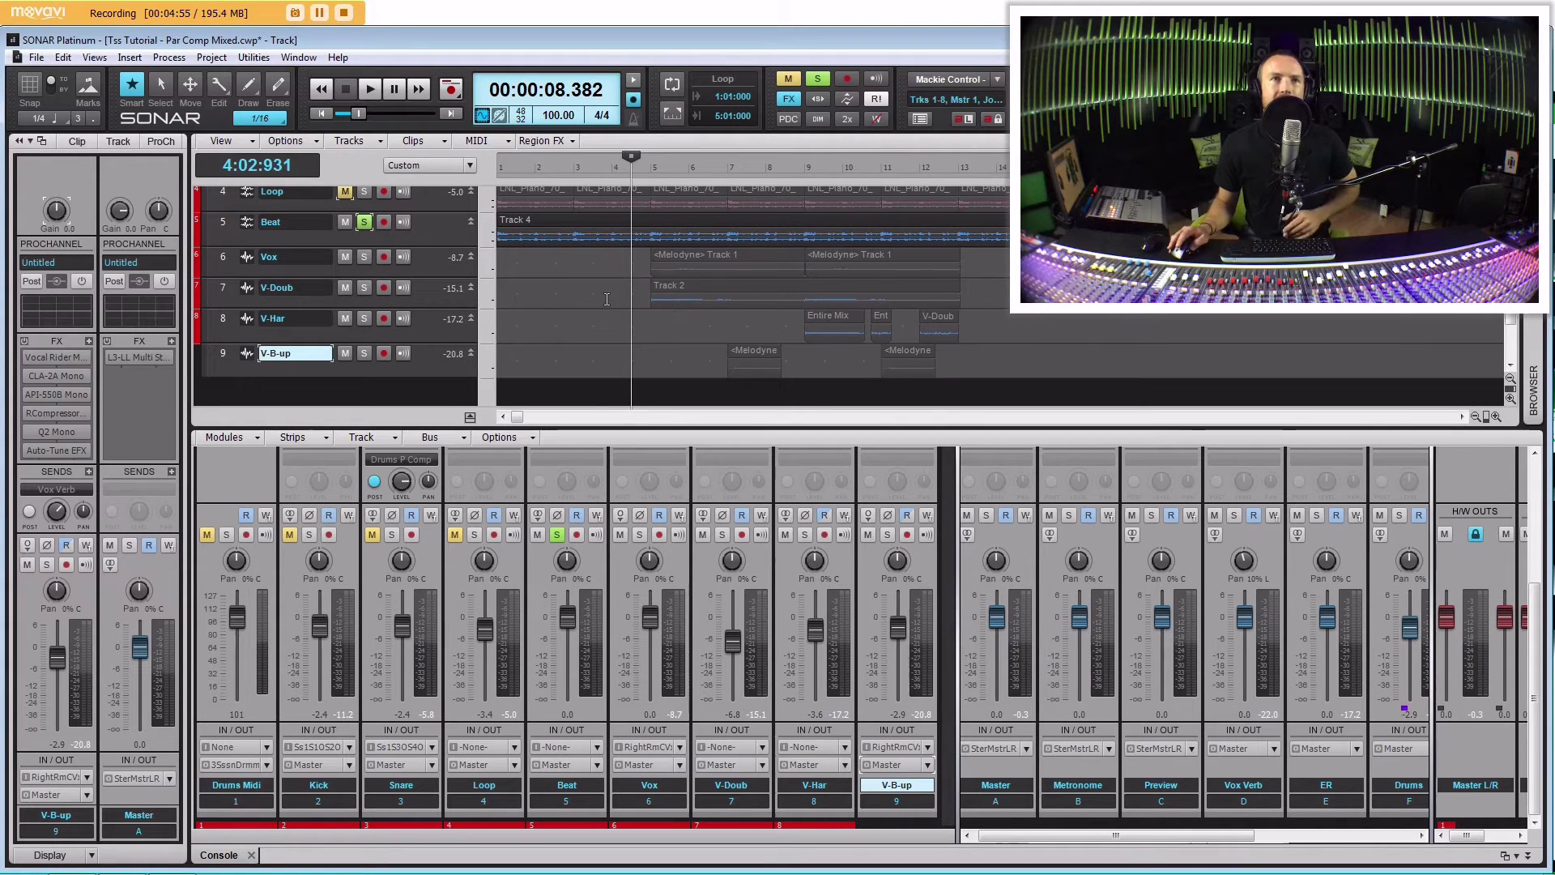
key(space)
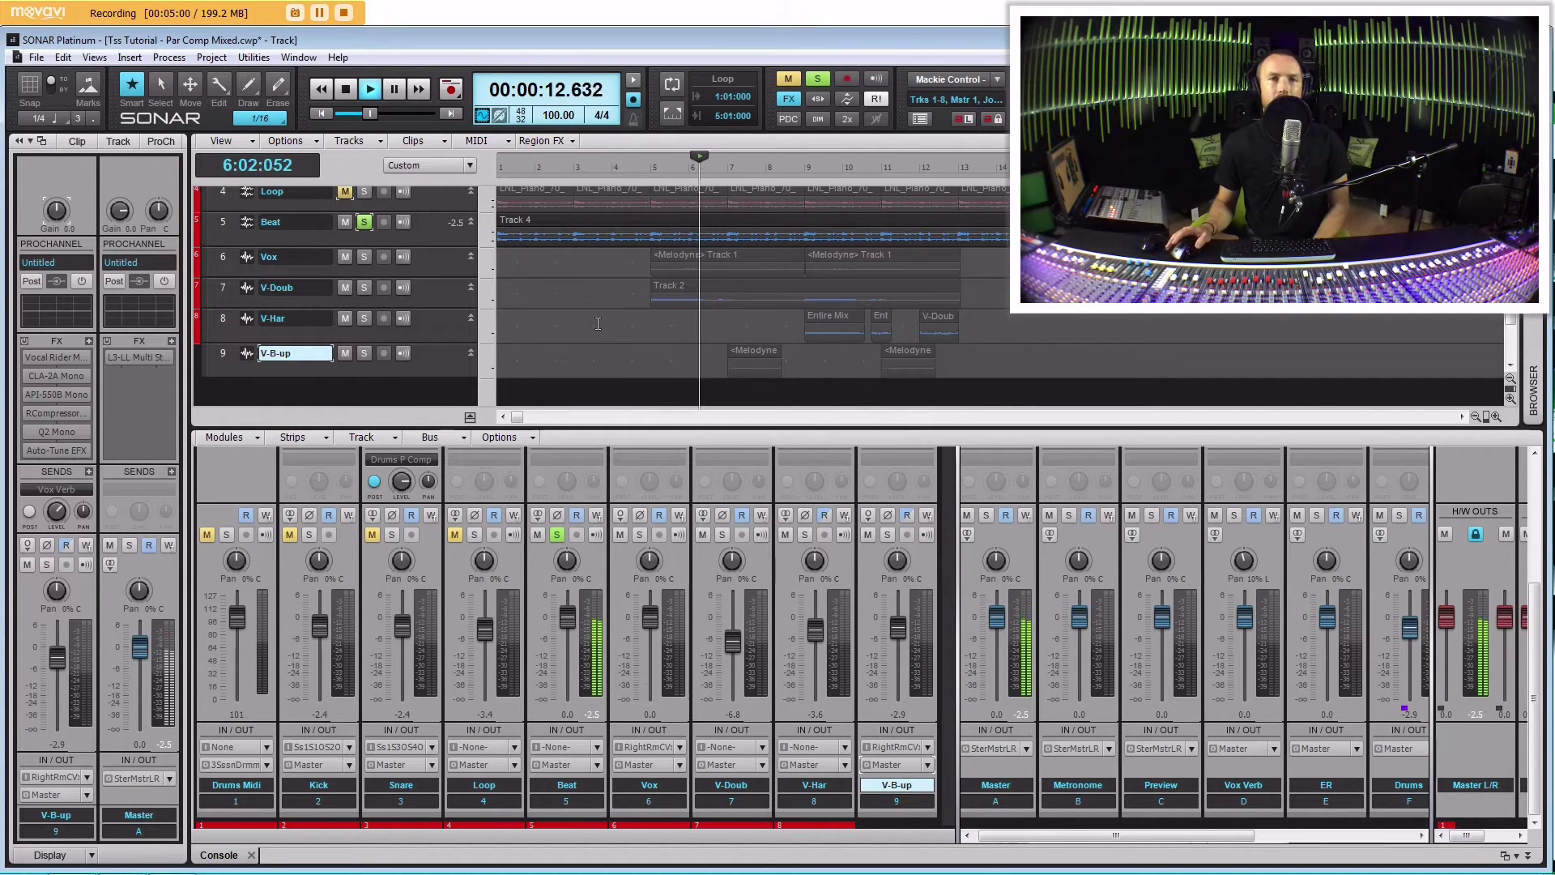
key(space)
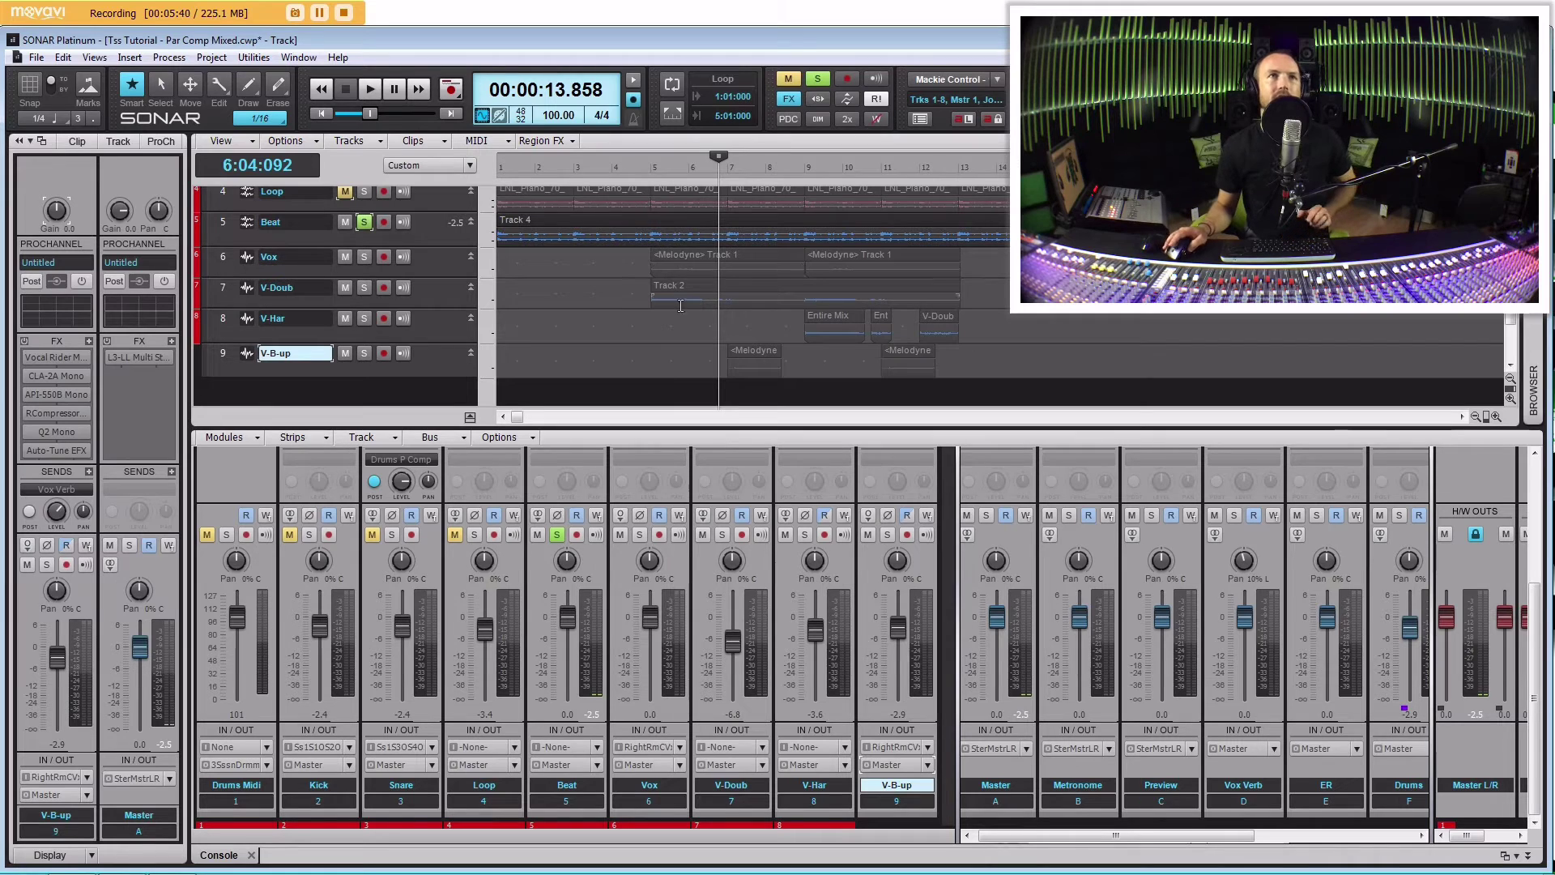
click(640, 315)
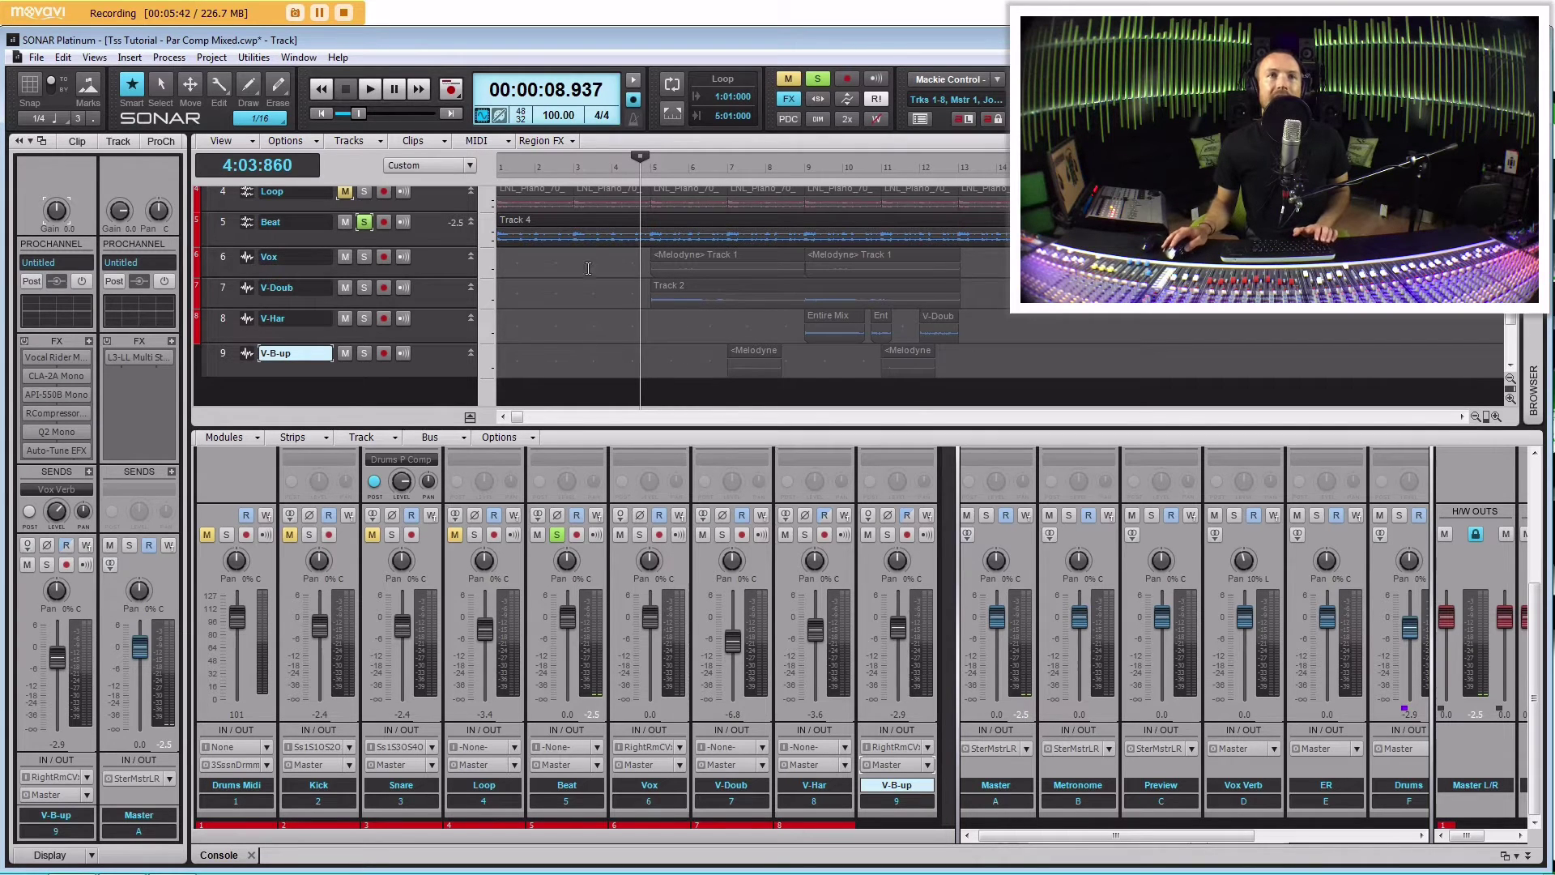
click(623, 298)
click(642, 301)
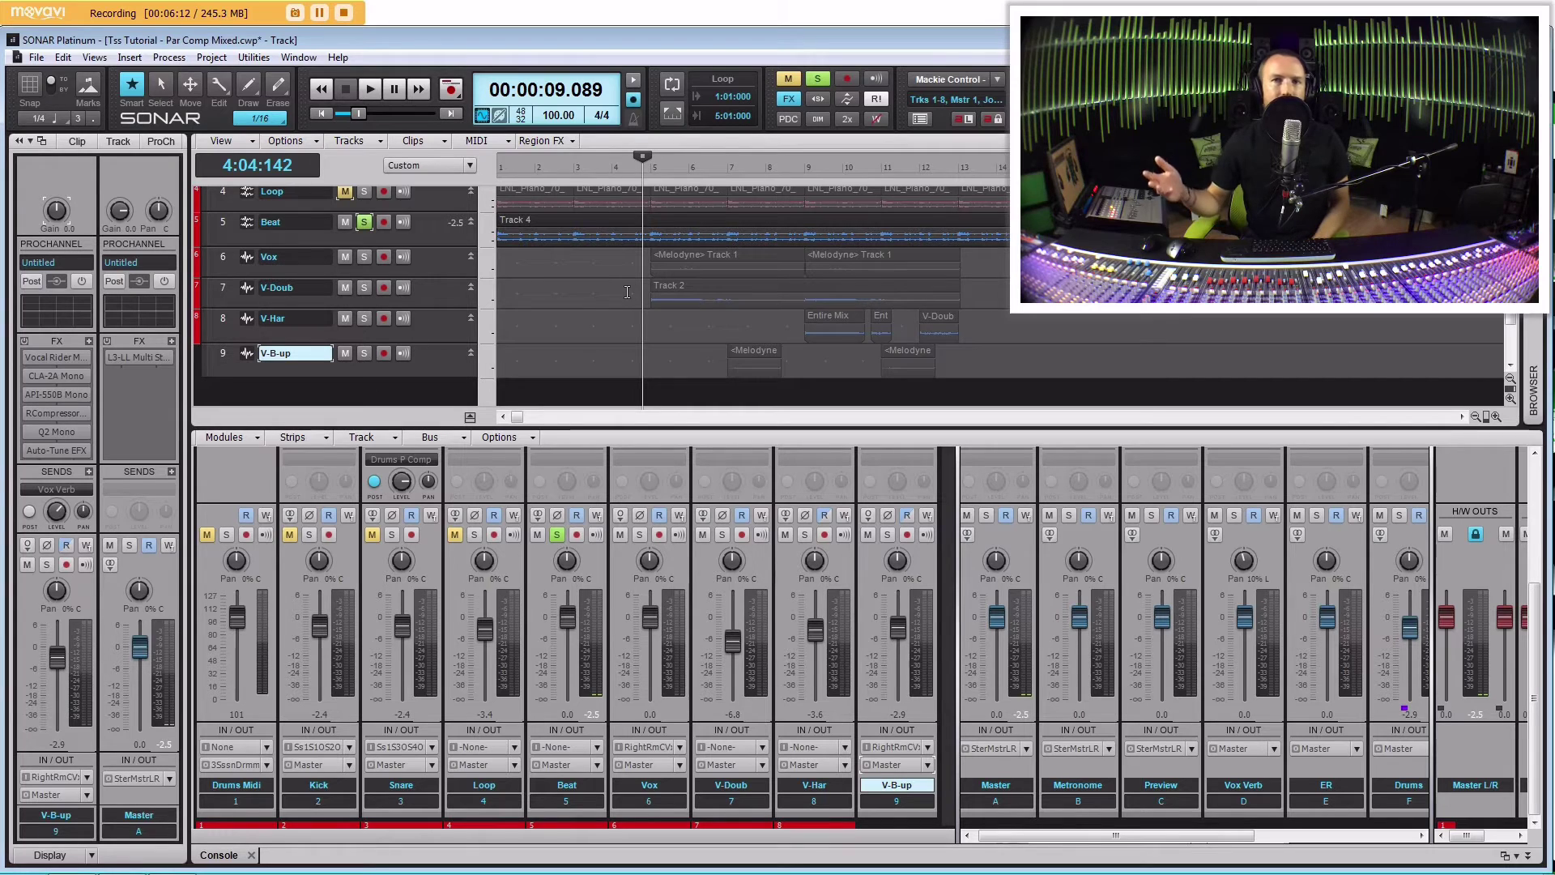
click(645, 314)
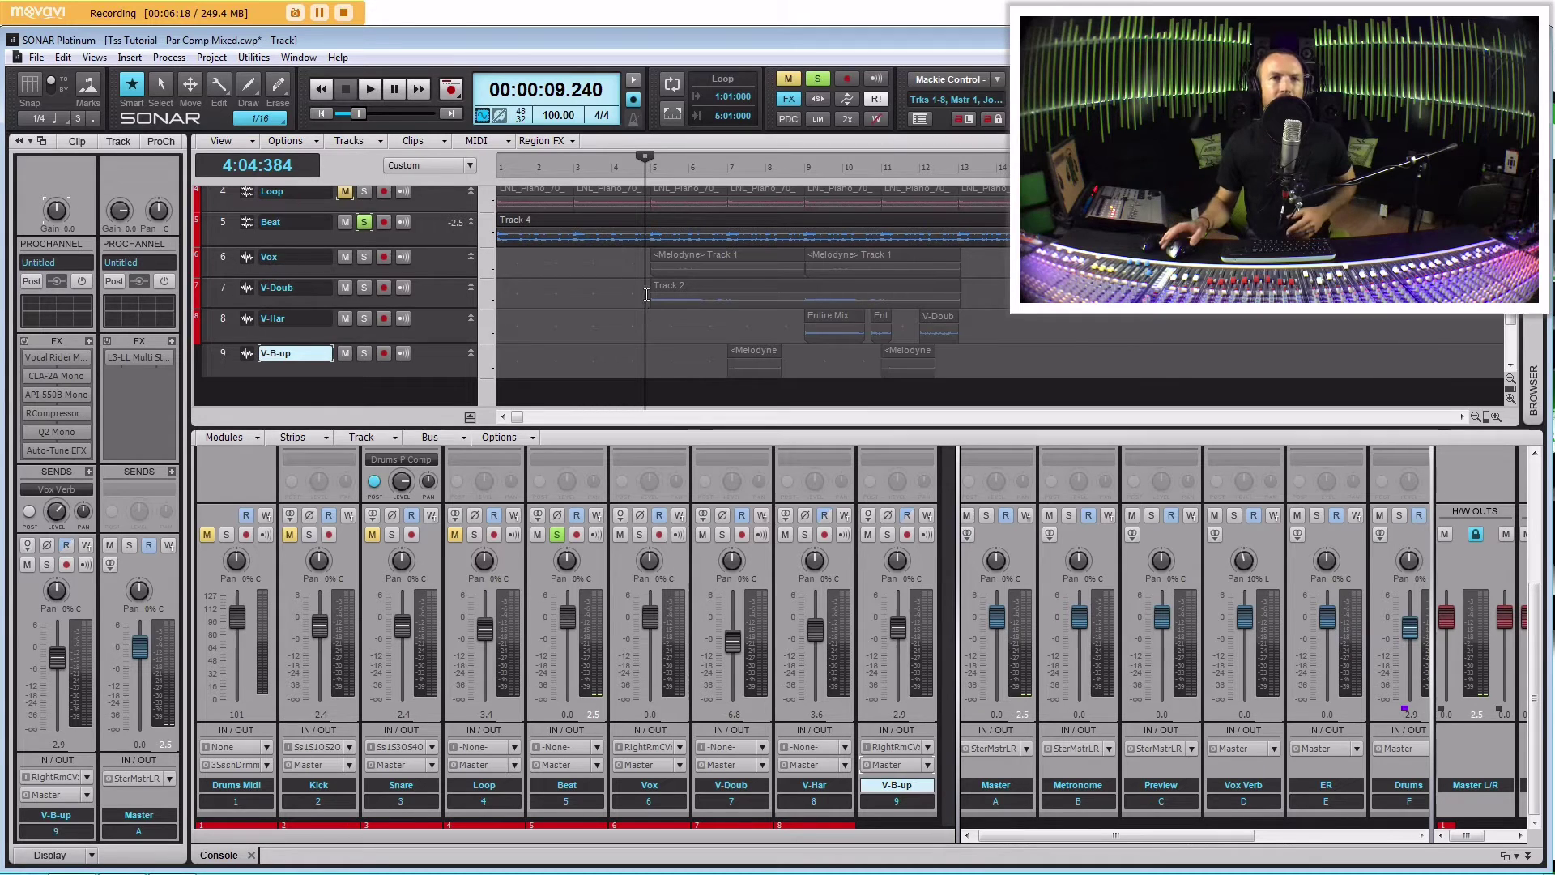
Select the Beat track and play it from measure 2 to check its level on the Master bus.
click(542, 277)
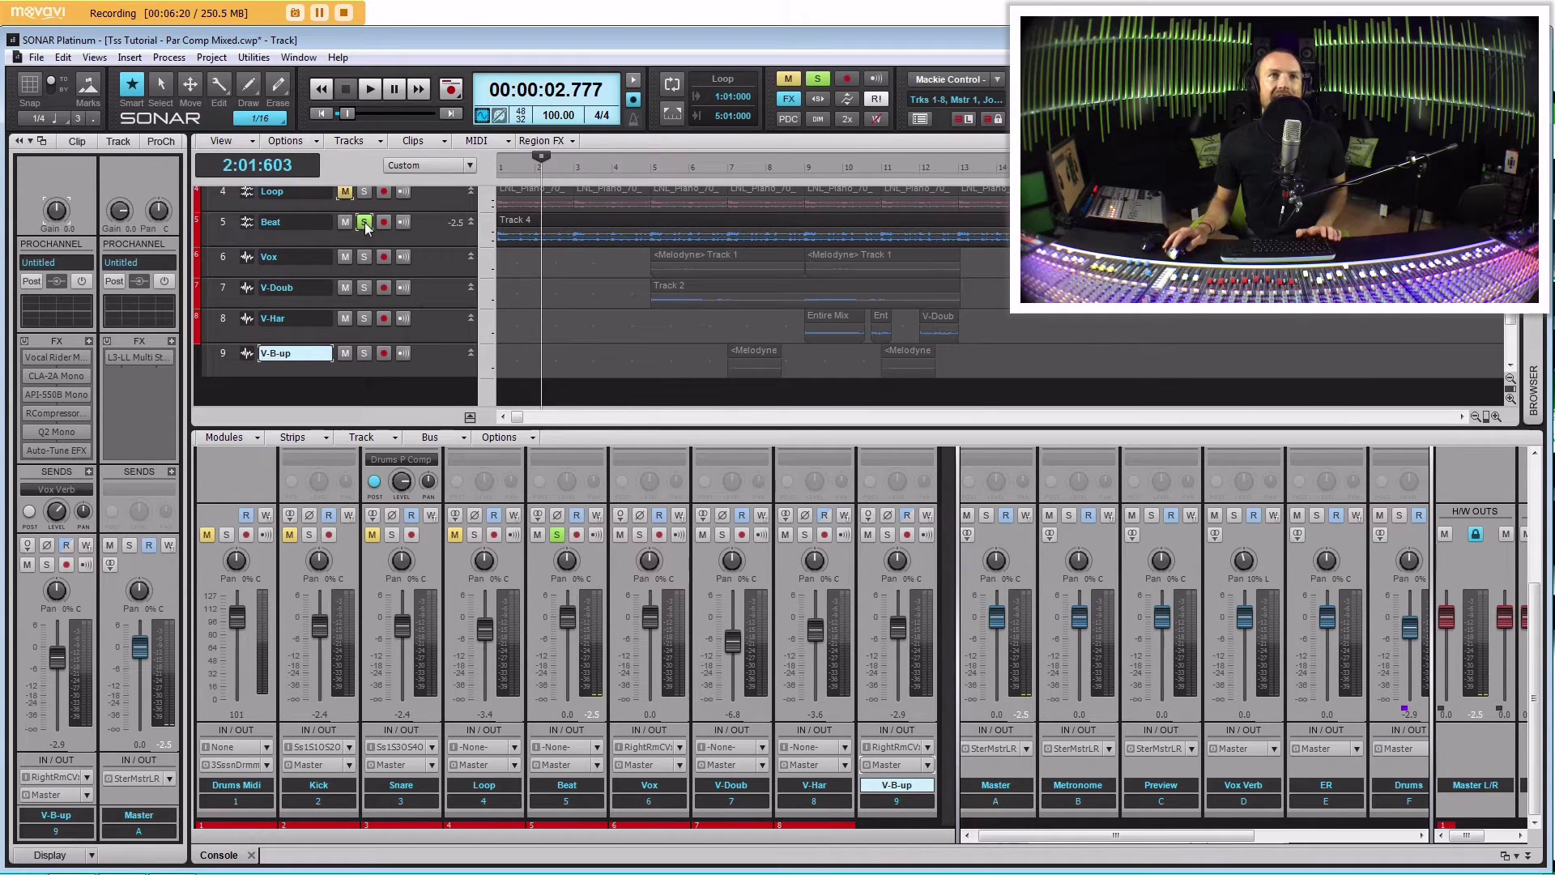
click(221, 225)
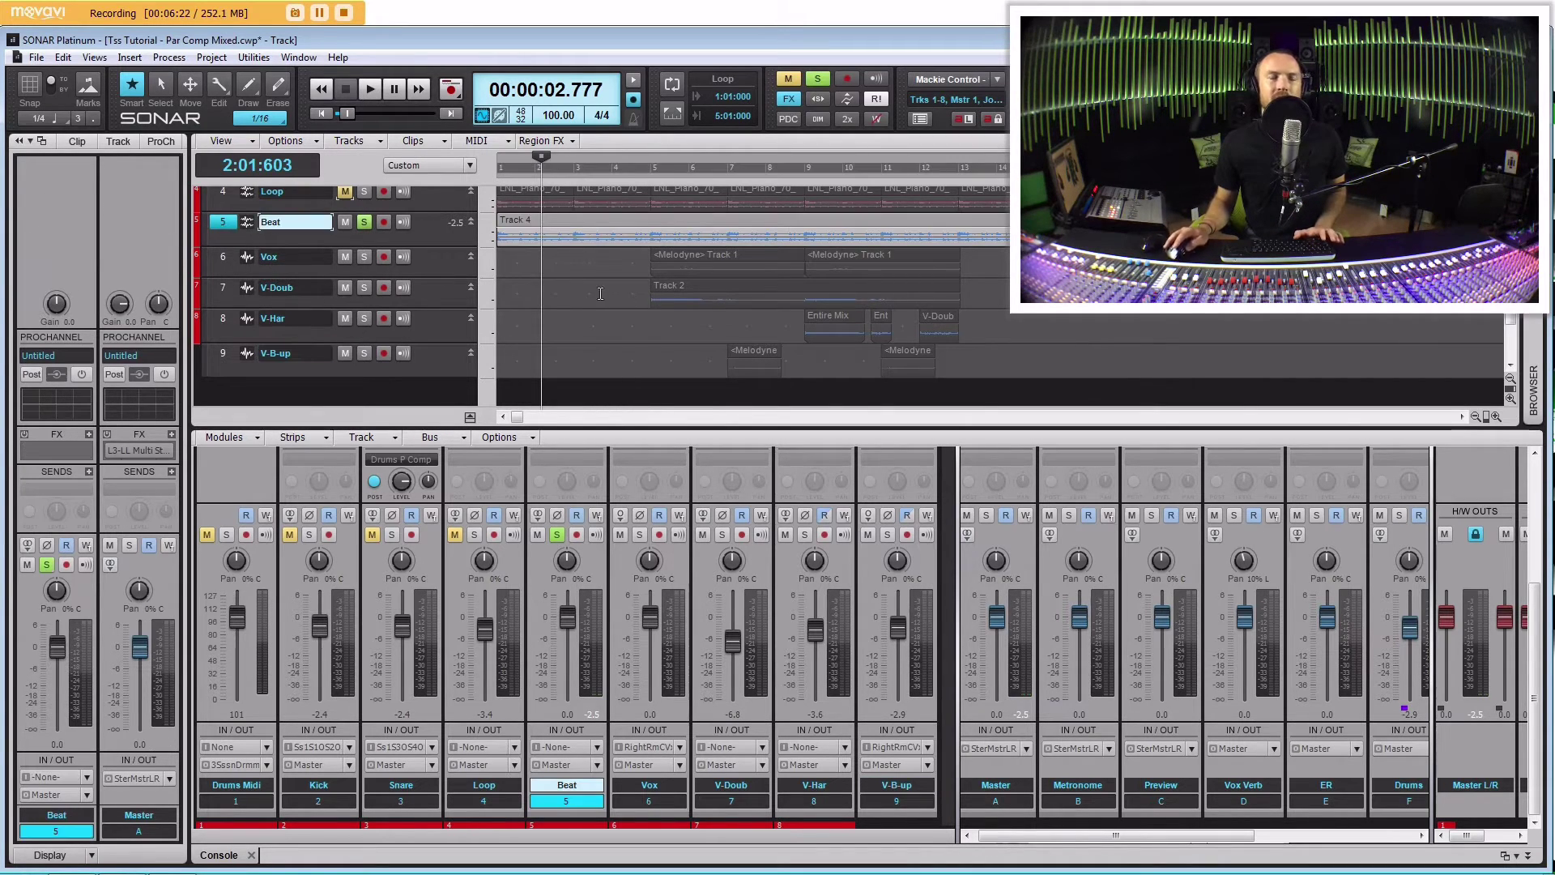
key(space)
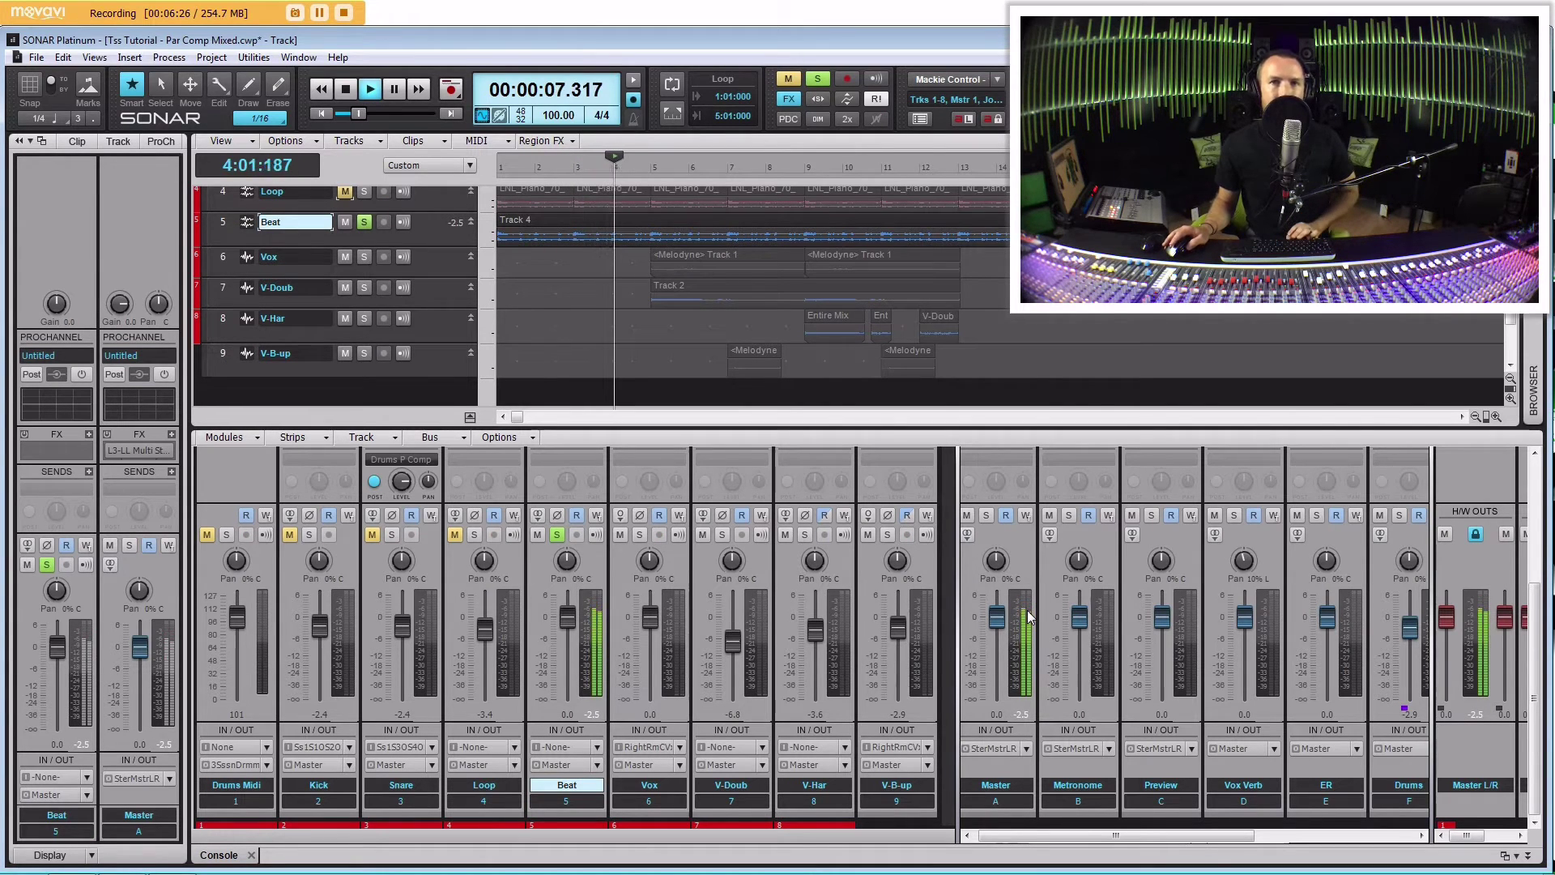
key(space)
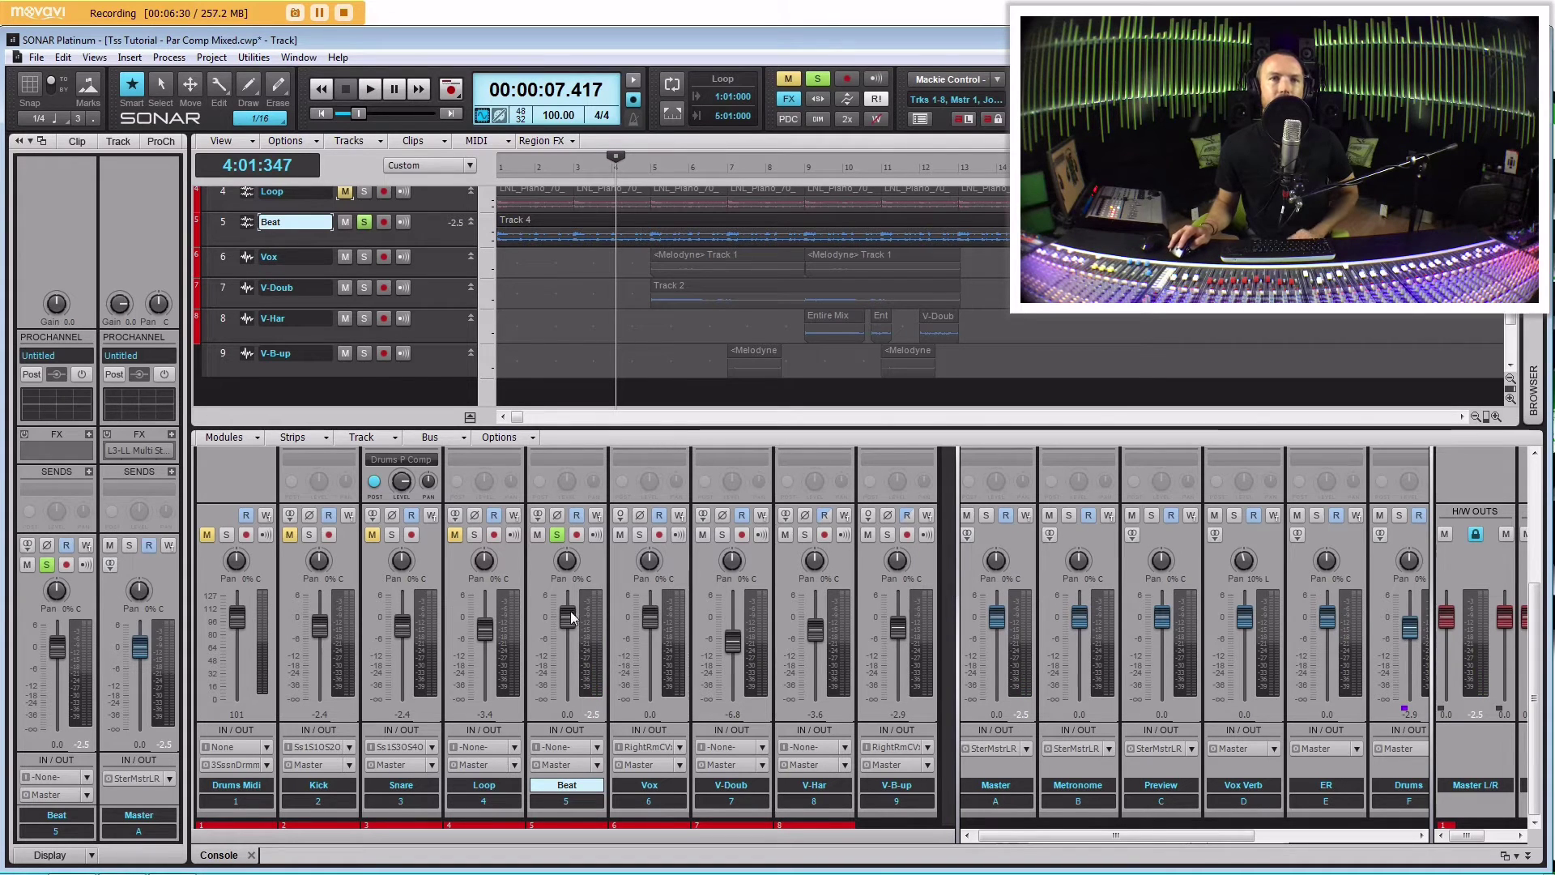
Lower the Beat track's fader to -2.5 dB and play it to check the level on the Master bus.
drag(571, 617, 567, 627)
key(space)
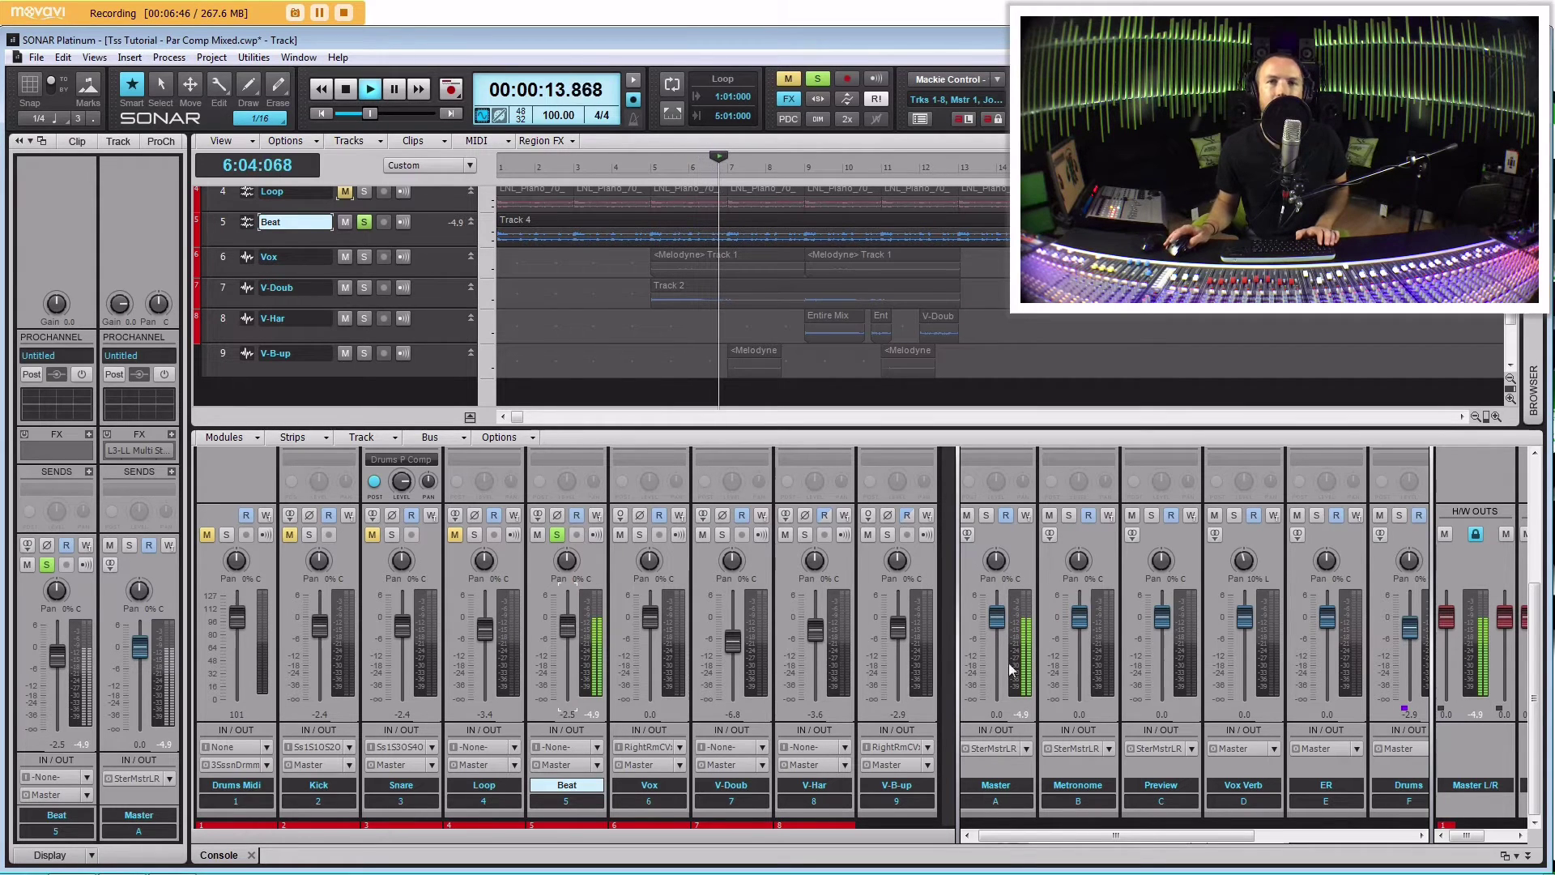
key(space)
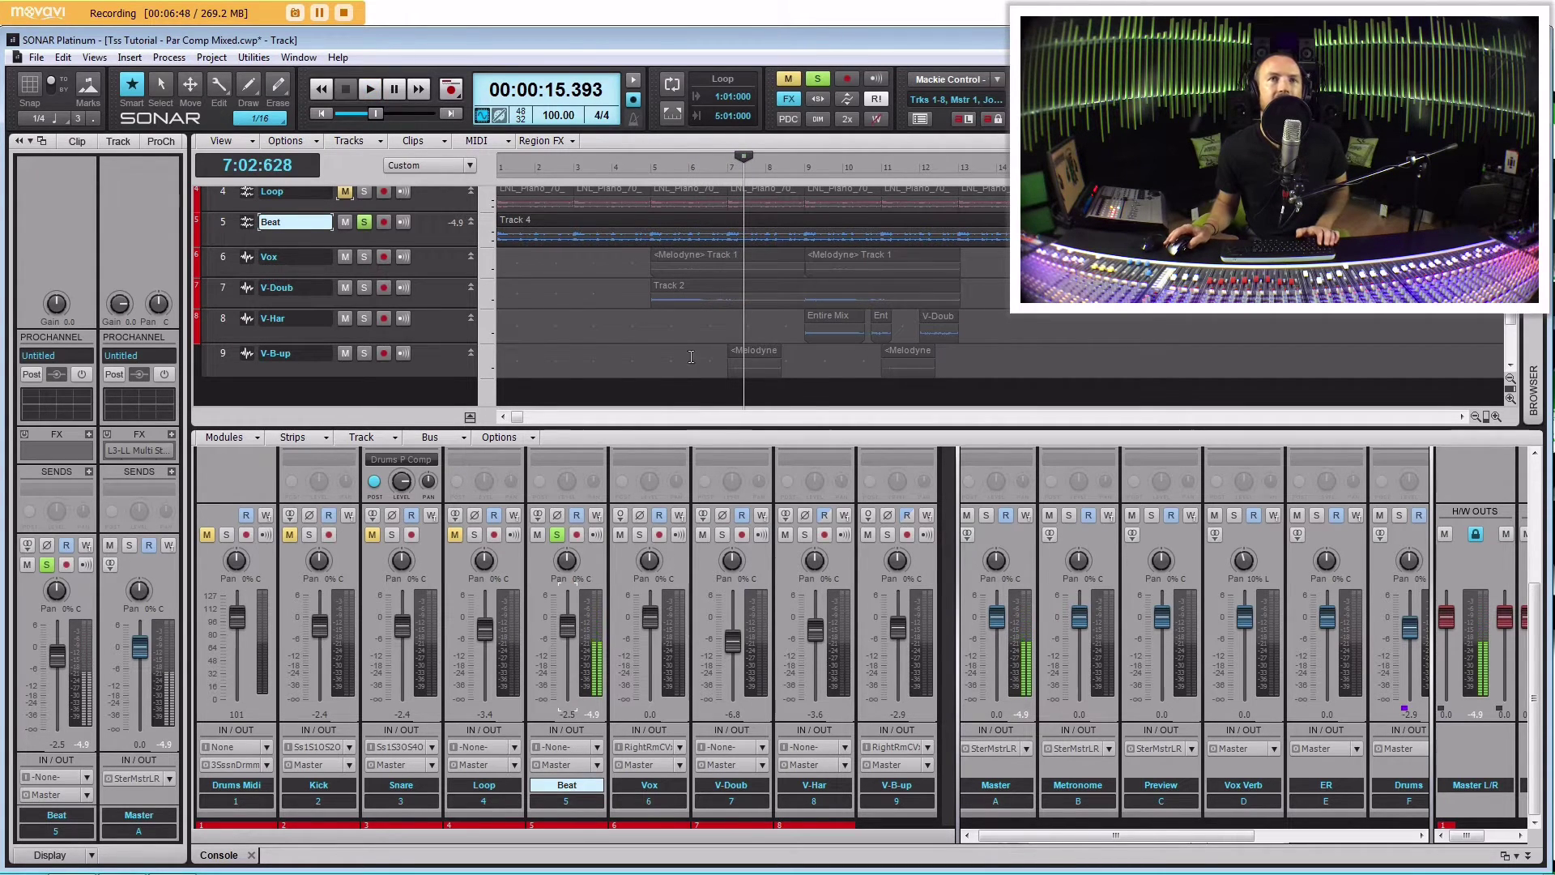
Switch the solo from the Beat track to the Vox track and play the vocal from the end of measure 4.
click(365, 224)
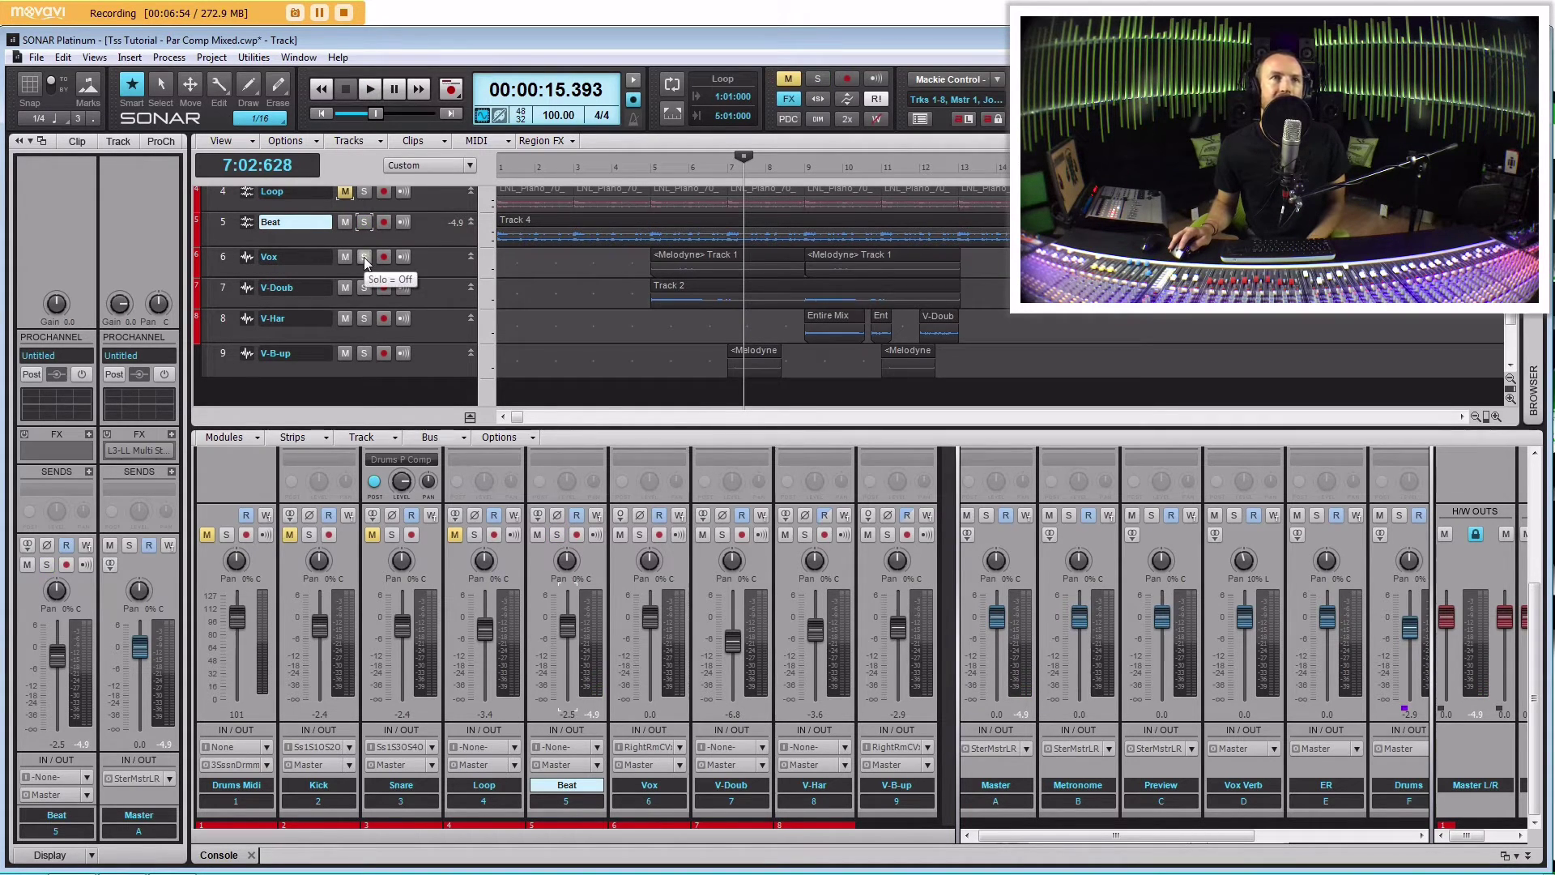
click(365, 257)
click(648, 329)
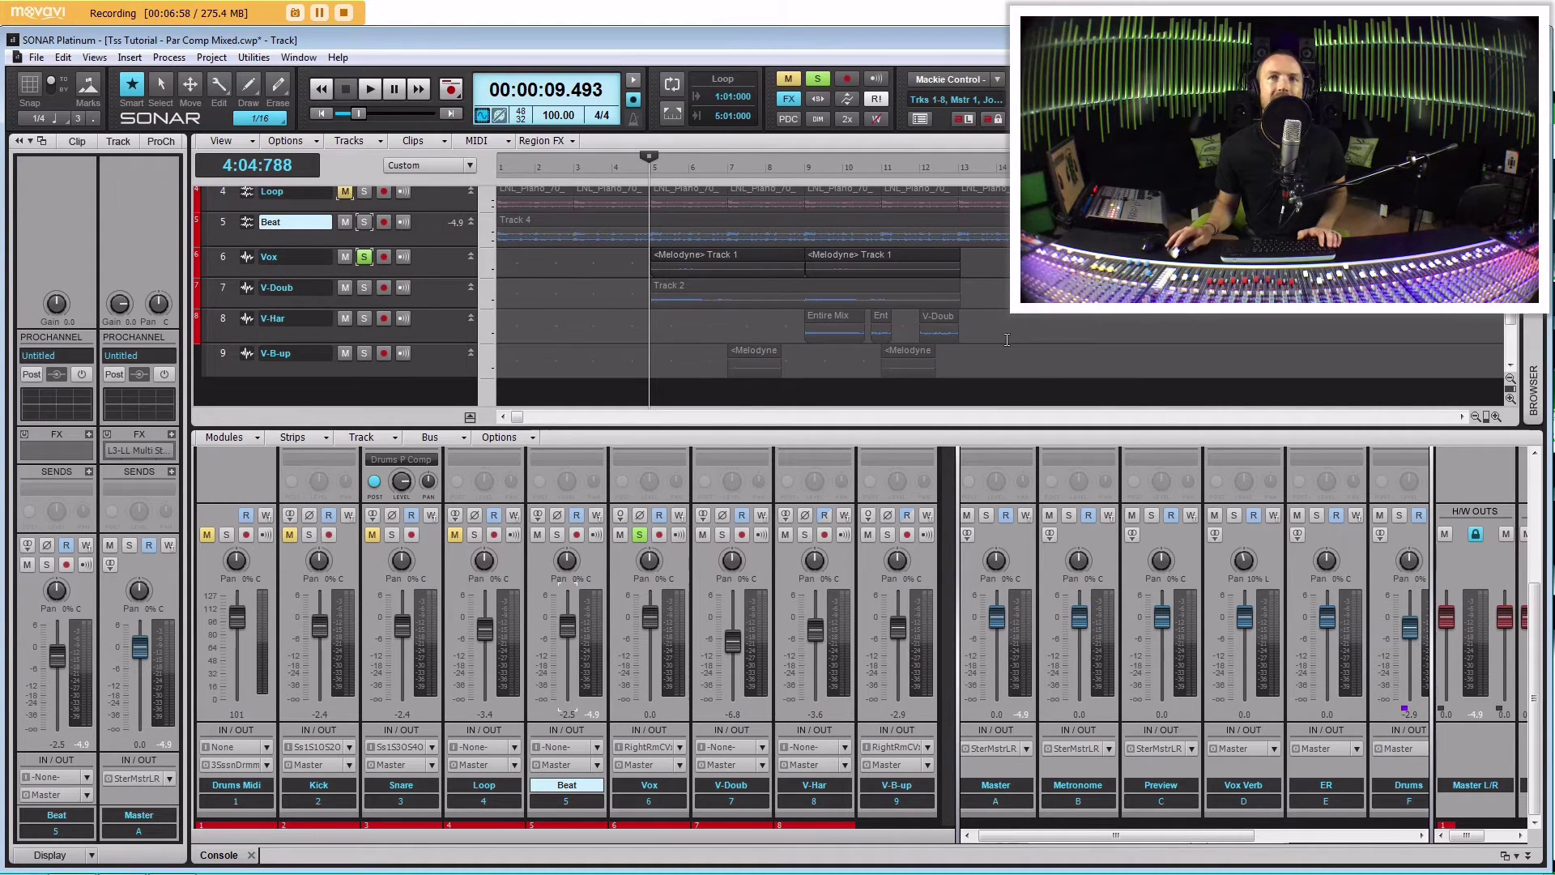
key(space)
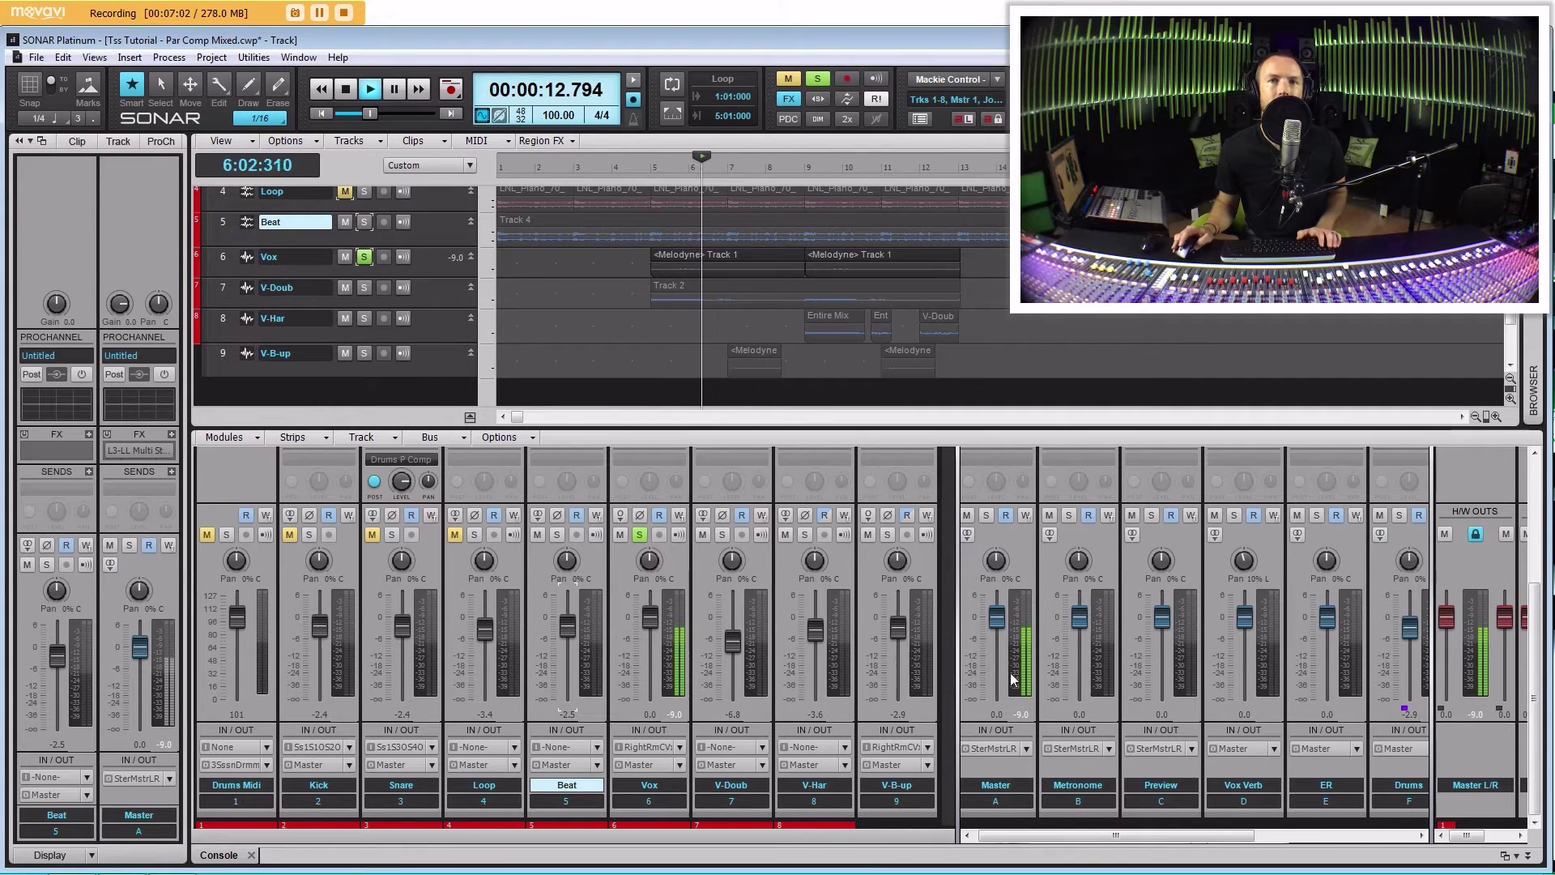
key(space)
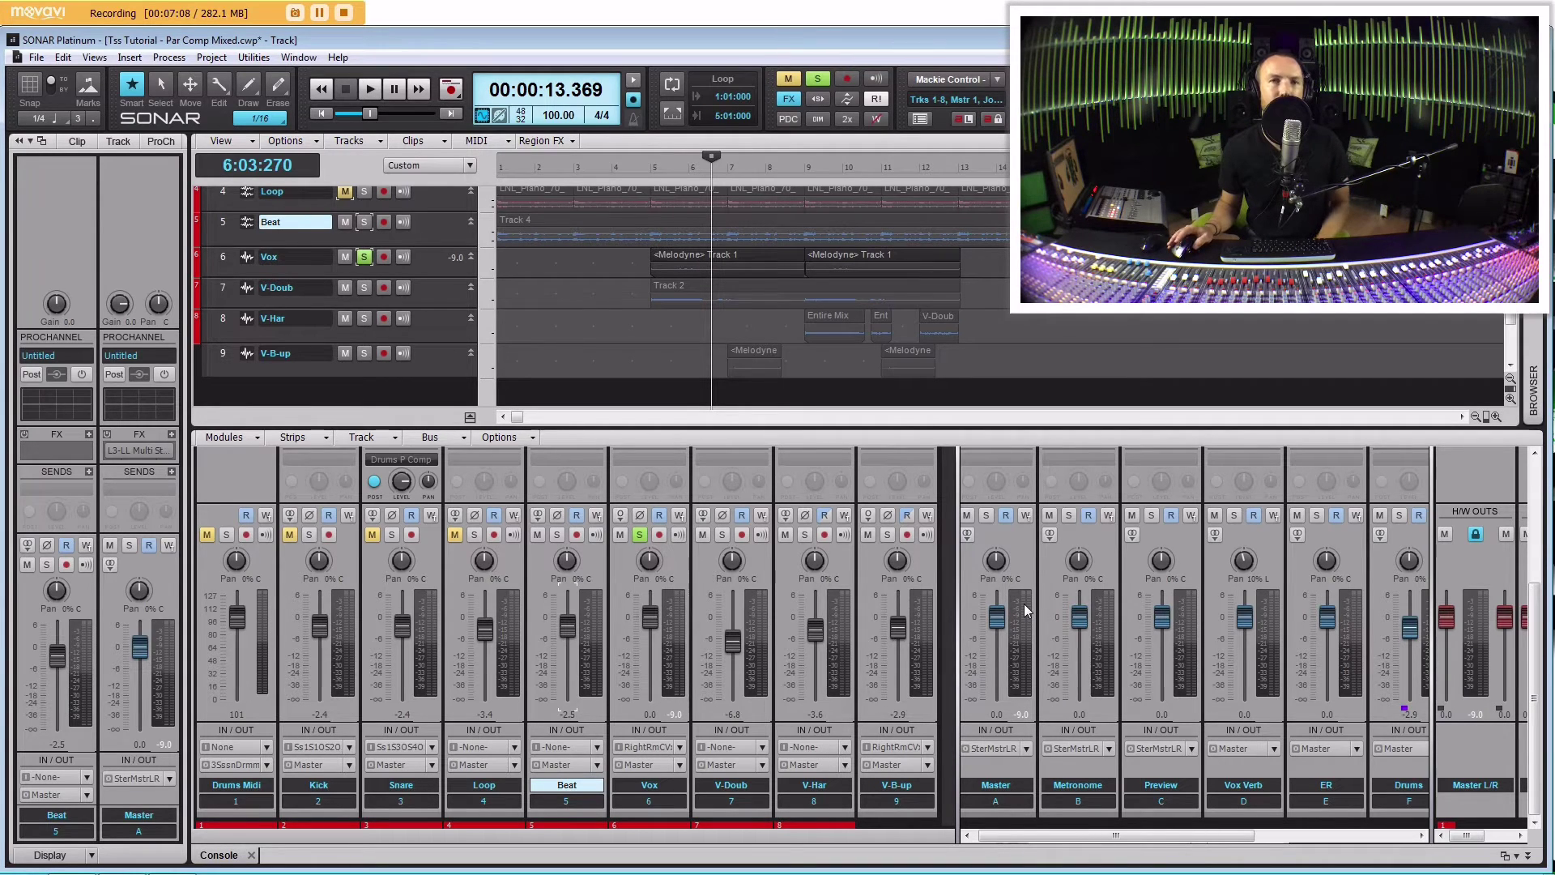
Reset the Master bus peak meter and replay the soloed Vox track from just before measure 5 to compare levels.
click(1024, 605)
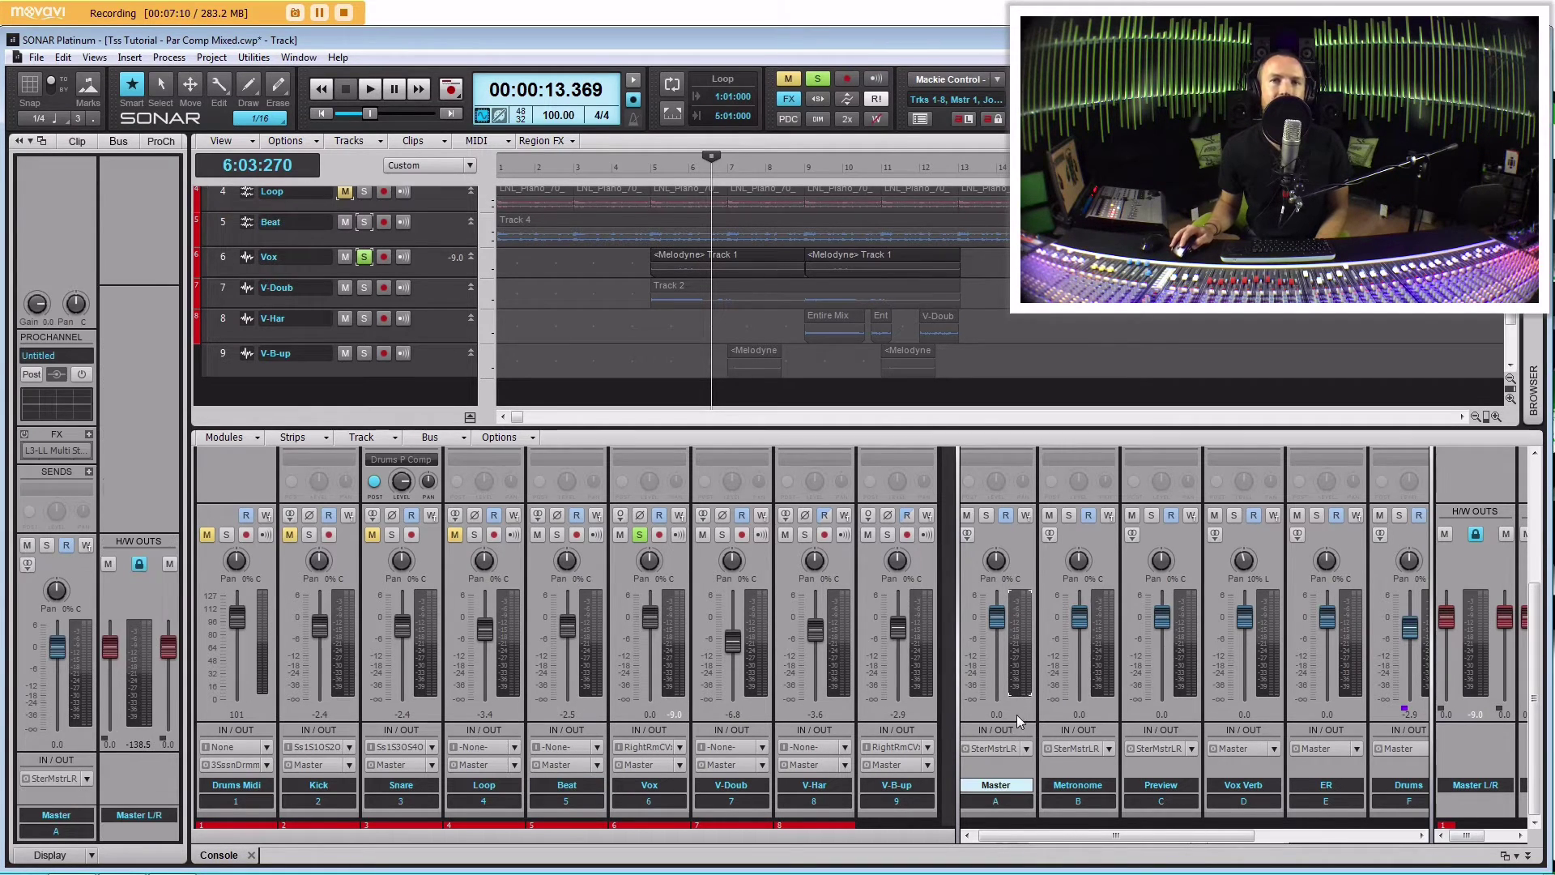
click(644, 323)
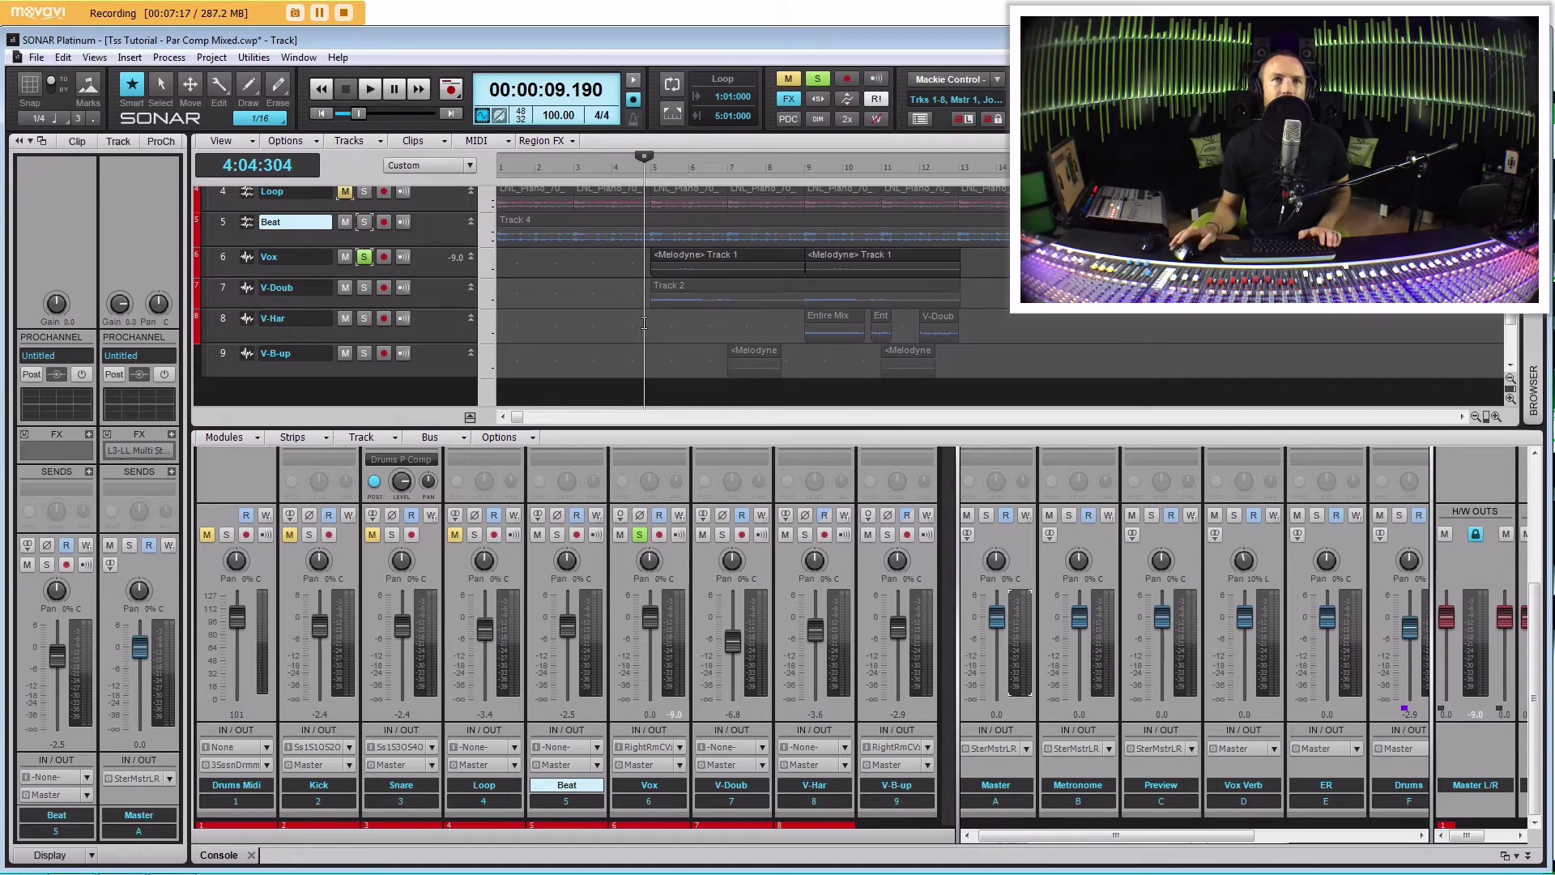
key(space)
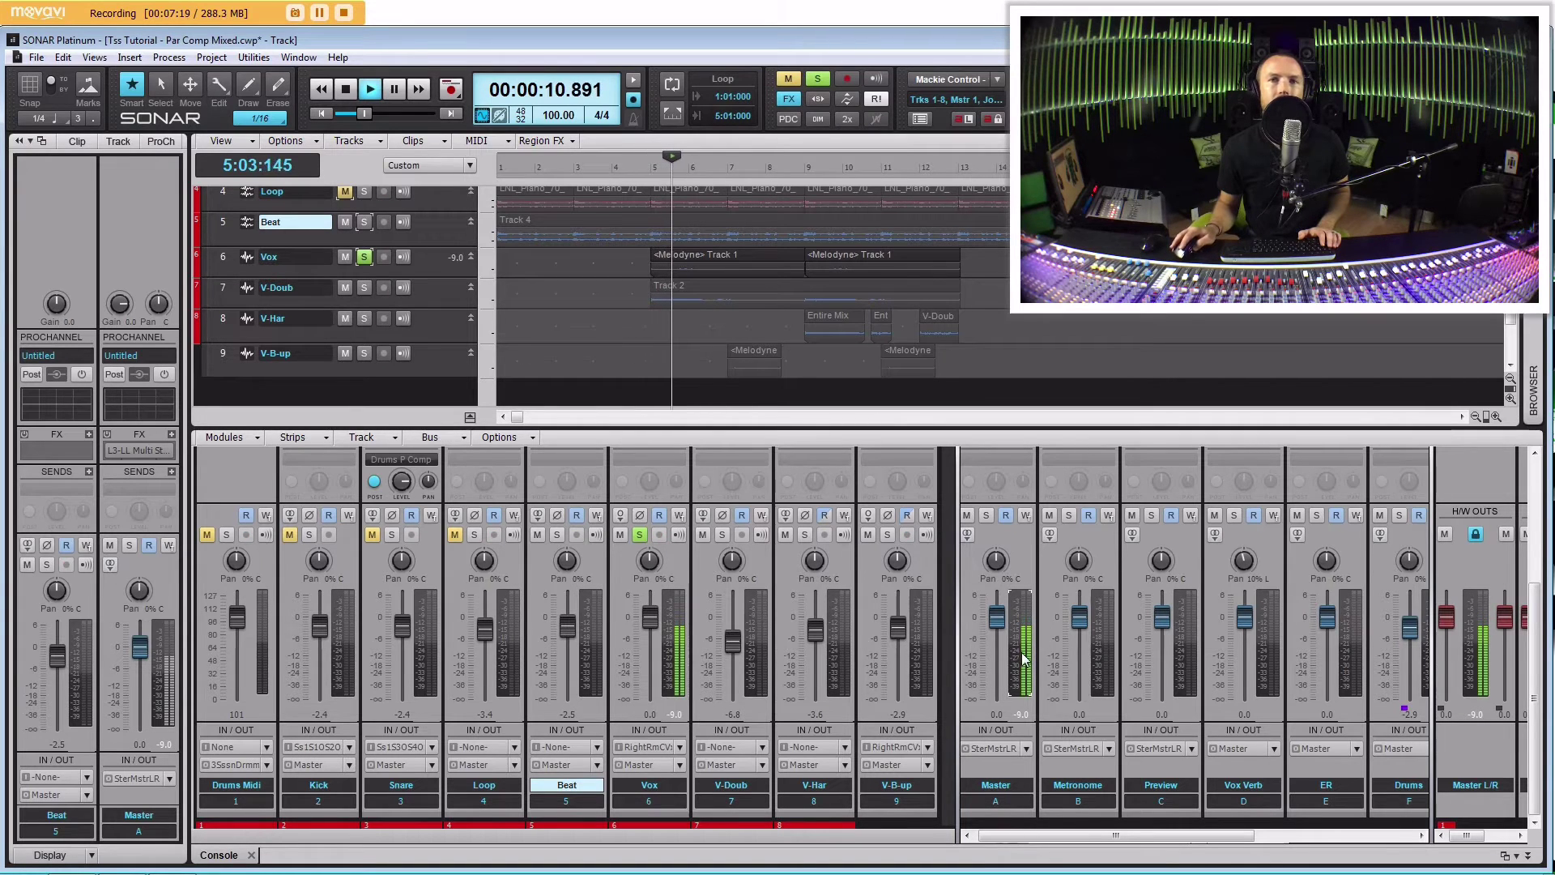
click(1027, 628)
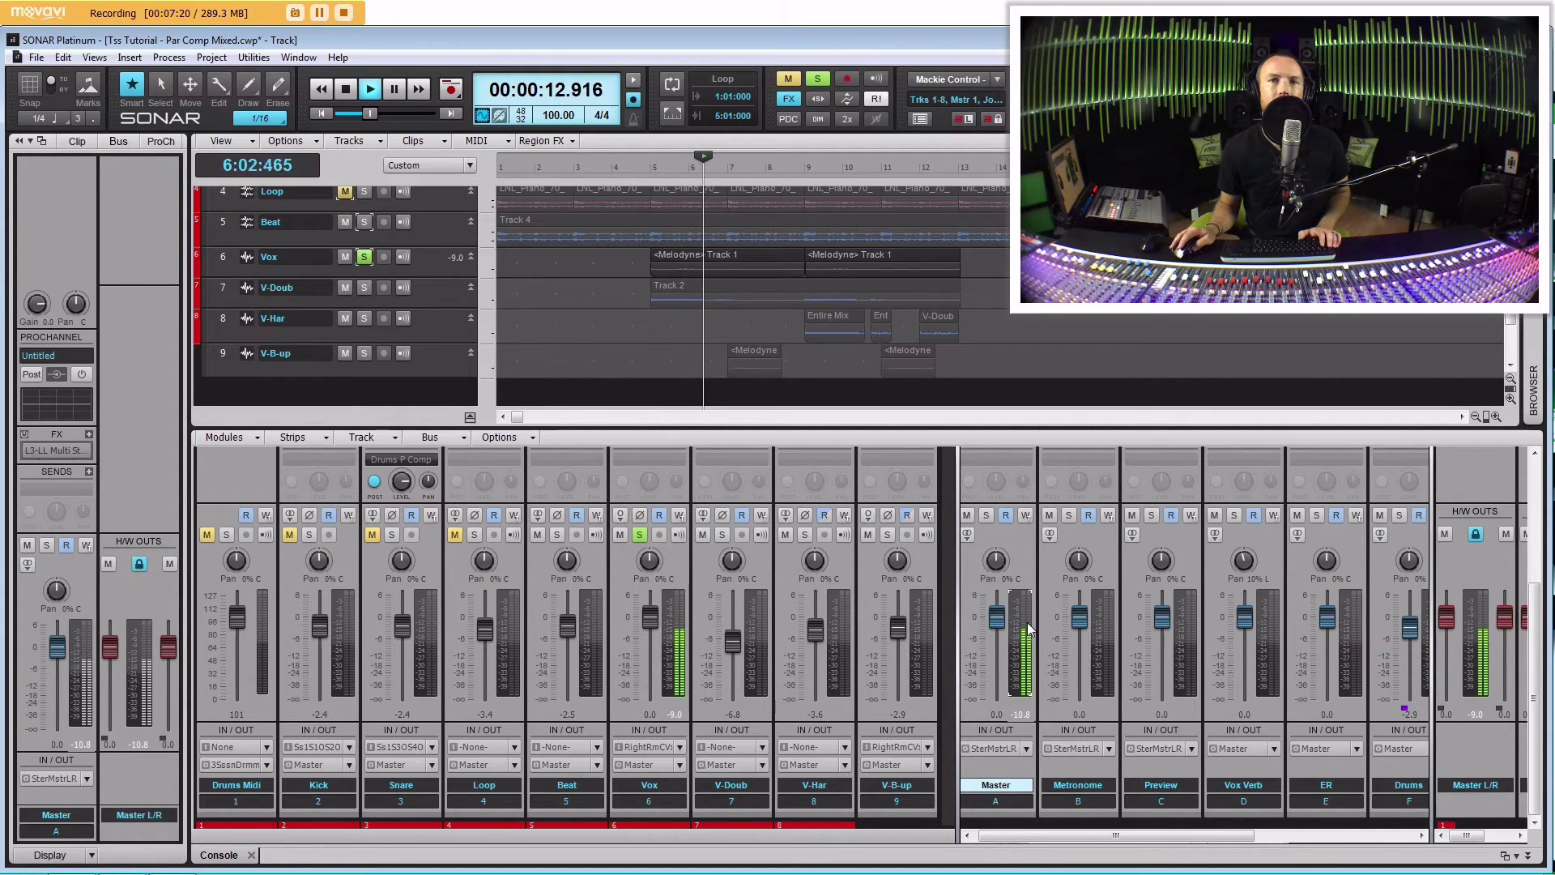
key(space)
click(645, 324)
key(space)
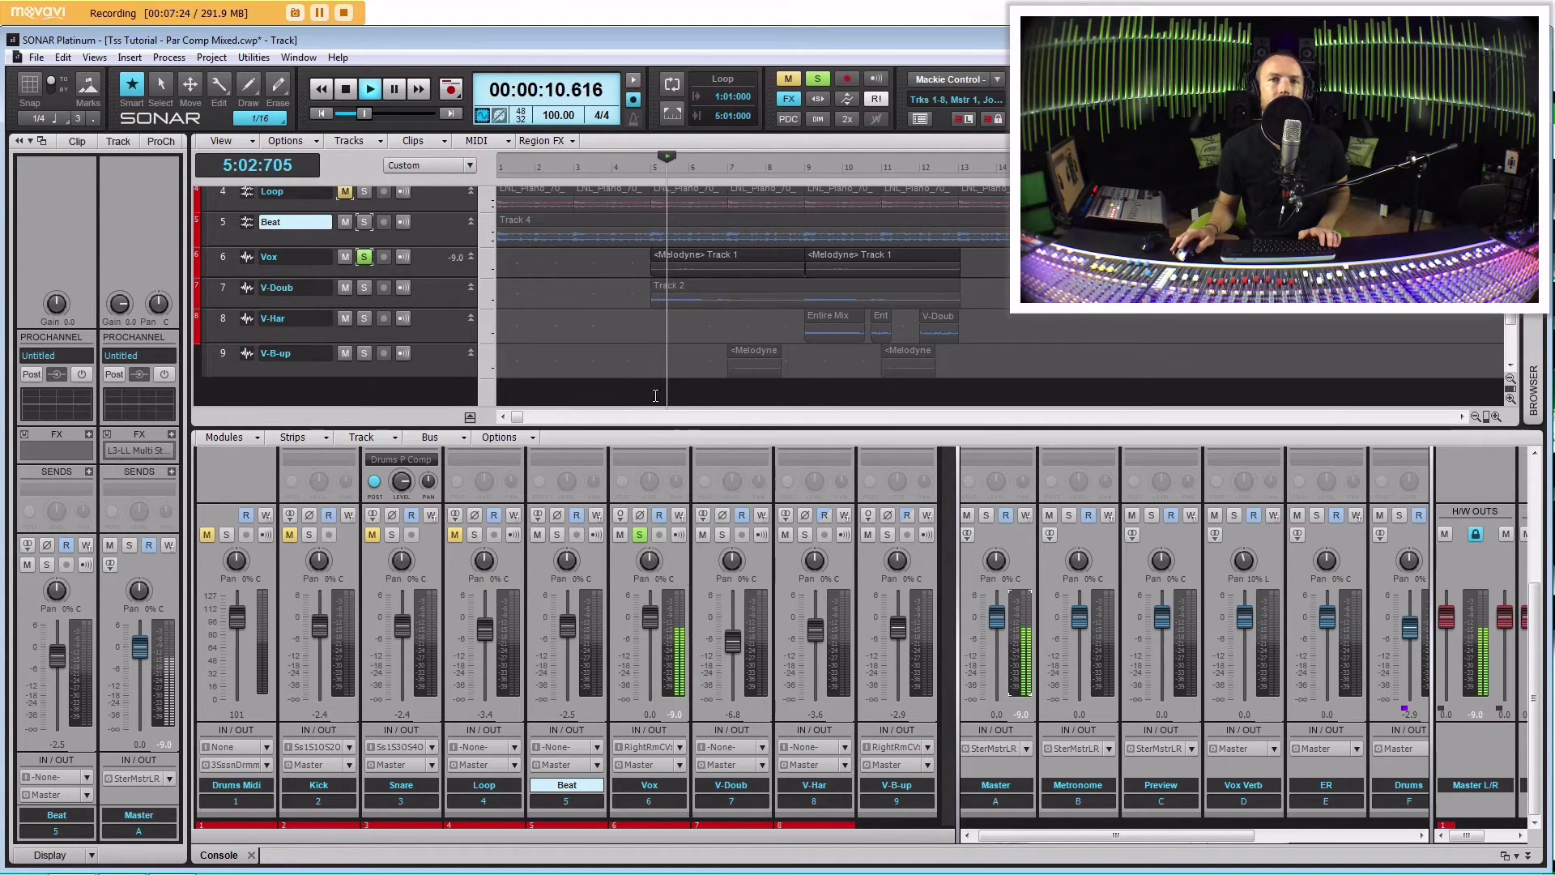
key(space)
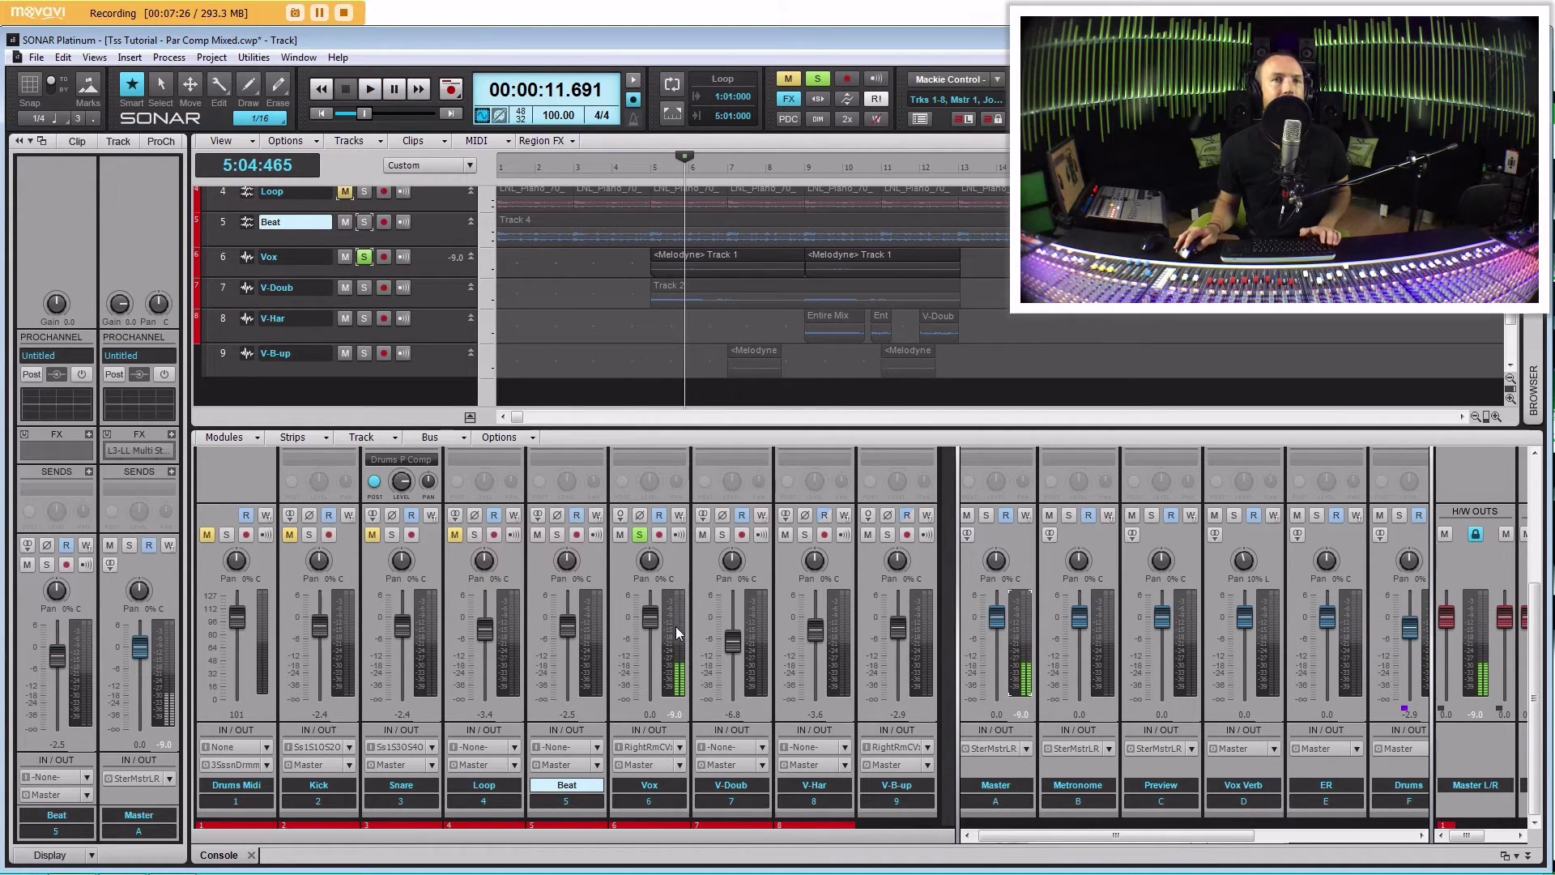
Enlarge the track heights until the Vox waveforms are clearly readable, and select the Vox track's clips.
click(1511, 399)
click(1511, 399)
click(1511, 399)
click(1511, 399)
click(1511, 398)
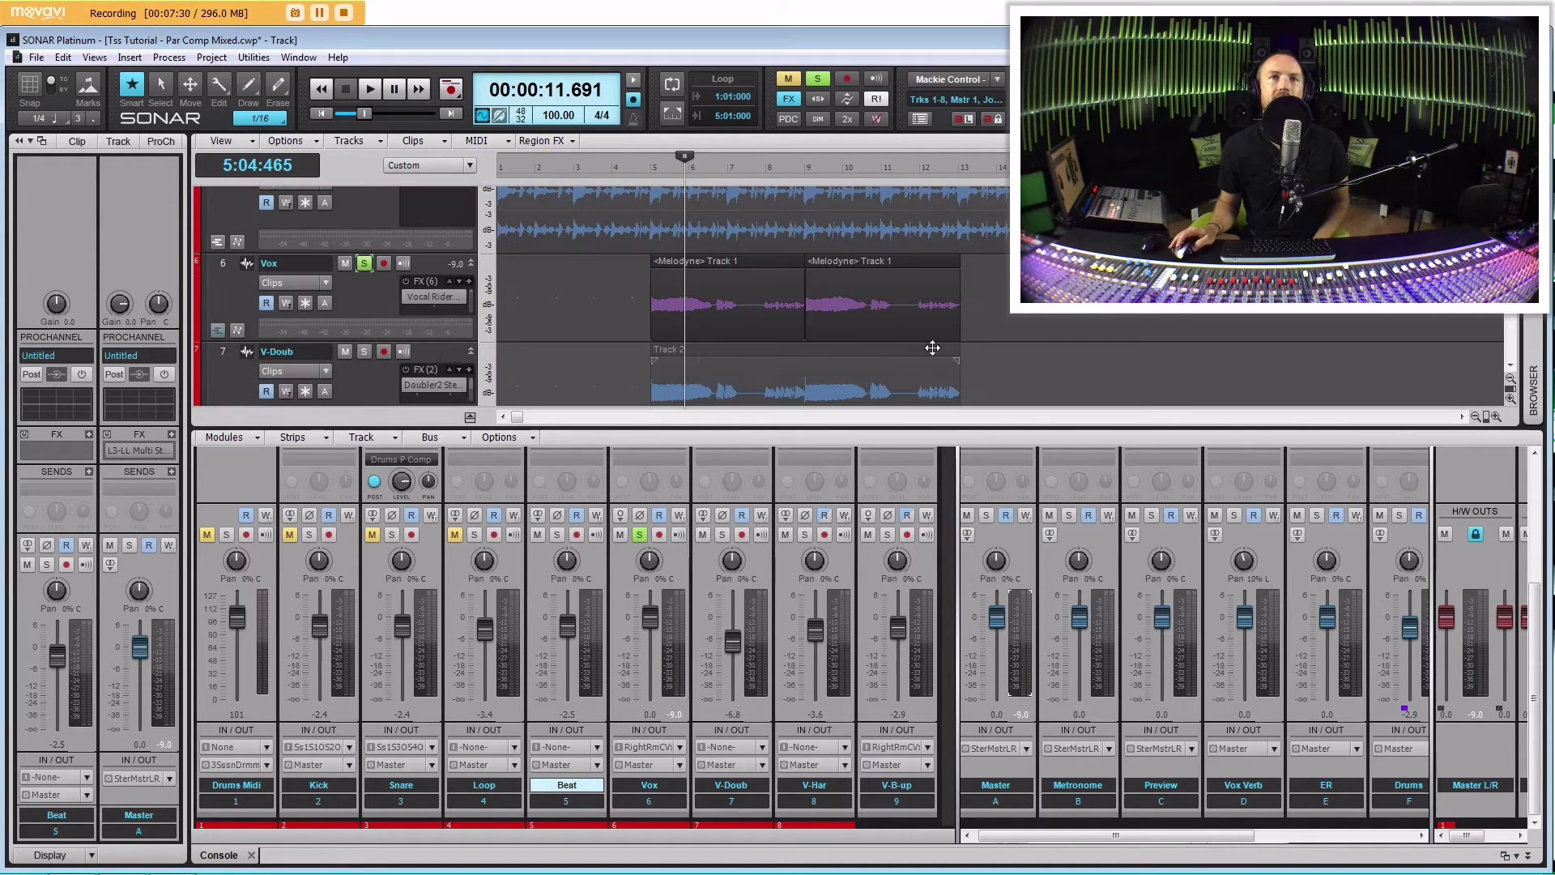
click(602, 293)
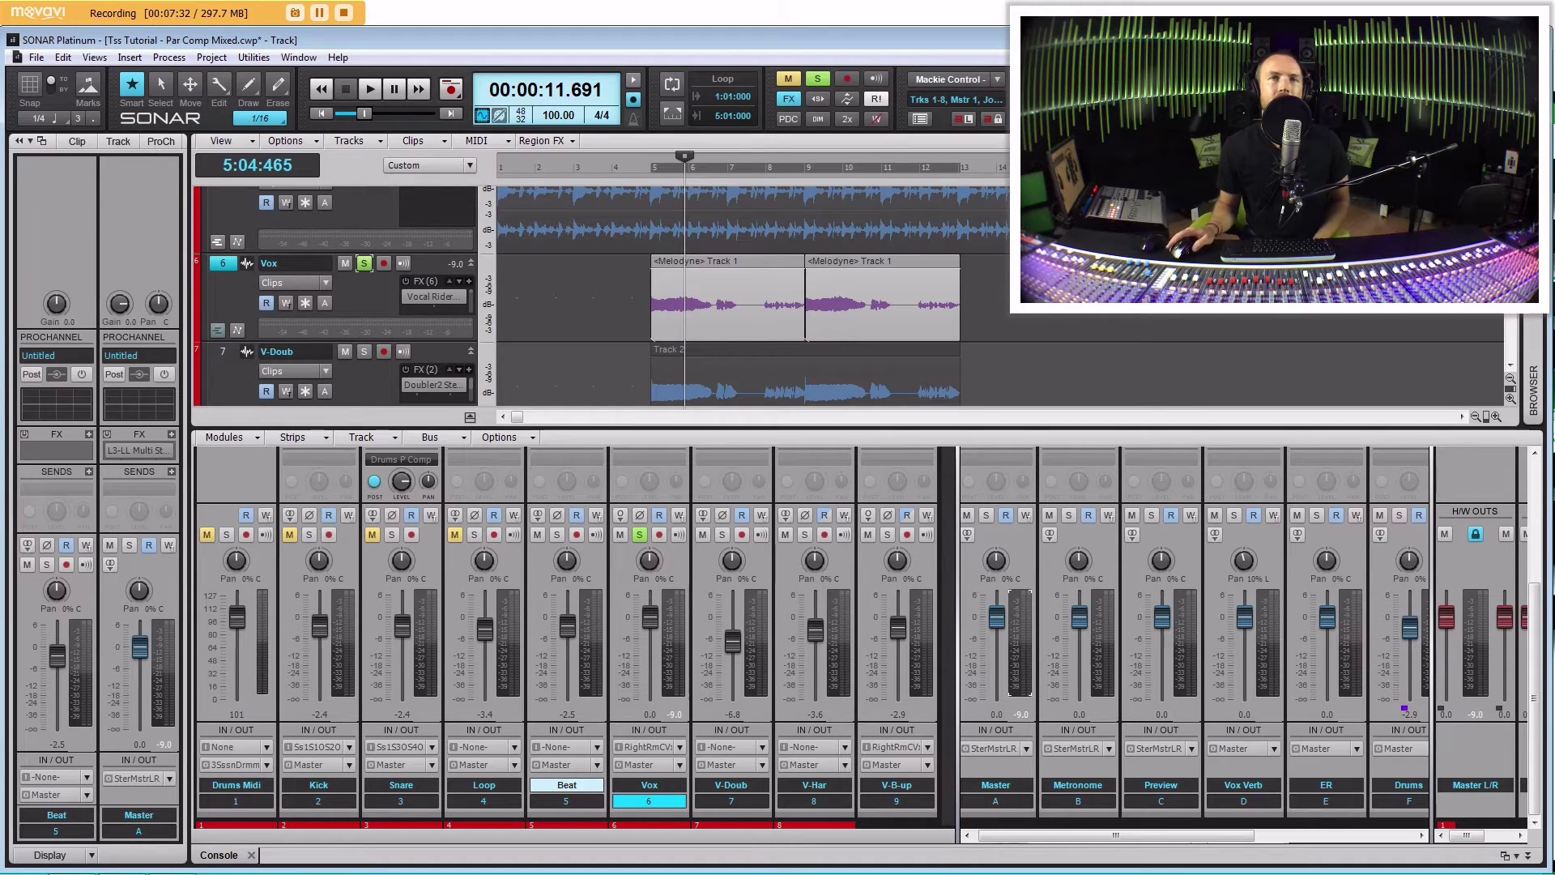
Raise the Vox track's fader to 6.0 dB and play from just before measure 5, resetting the Master bus peak meter.
click(628, 293)
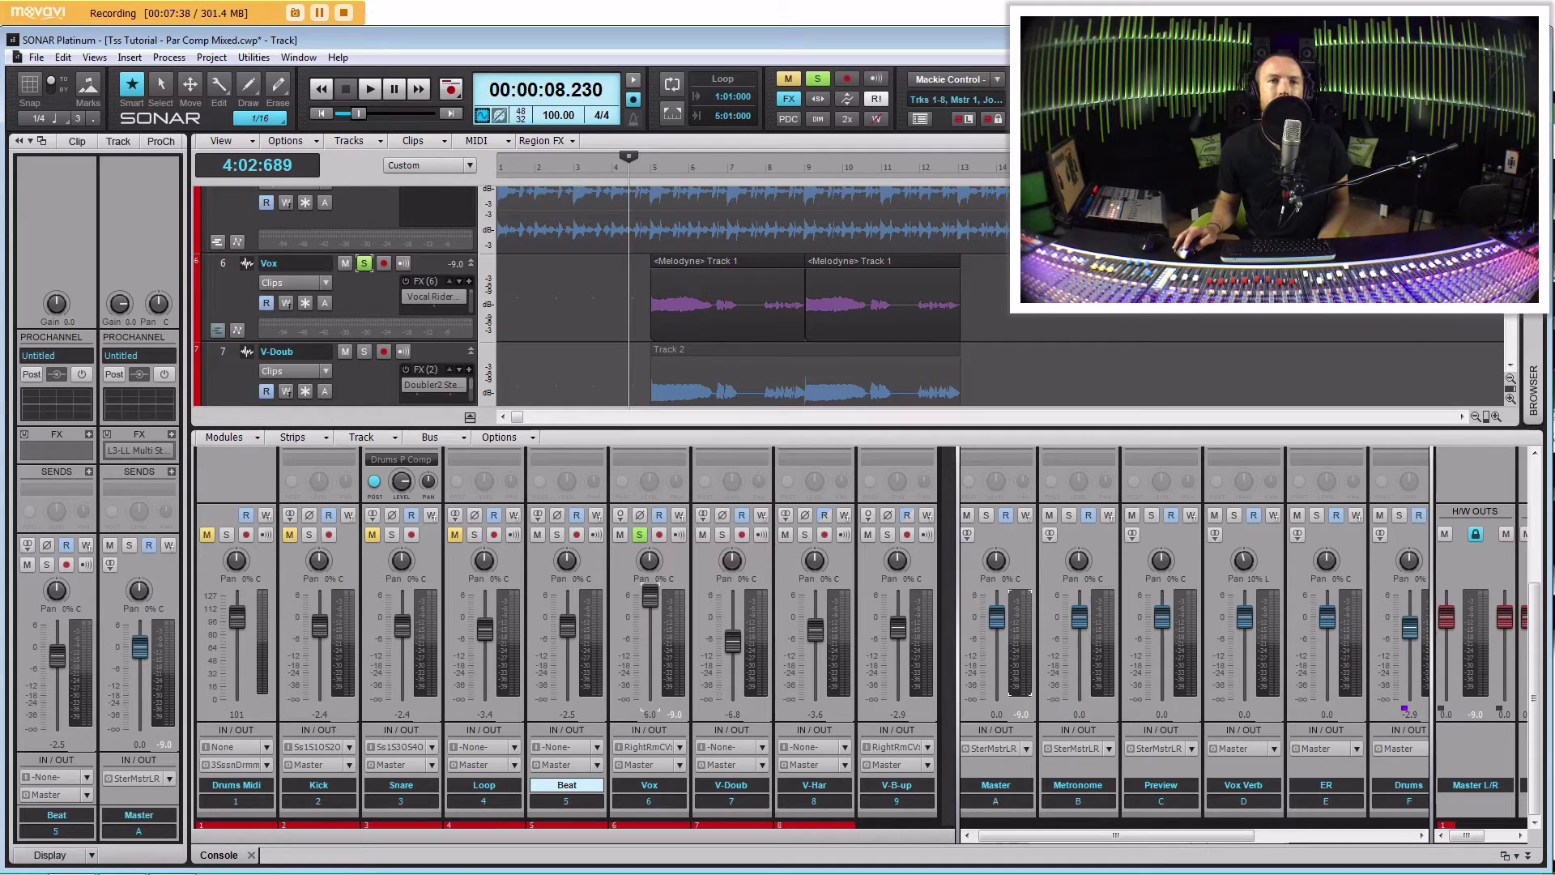
click(647, 299)
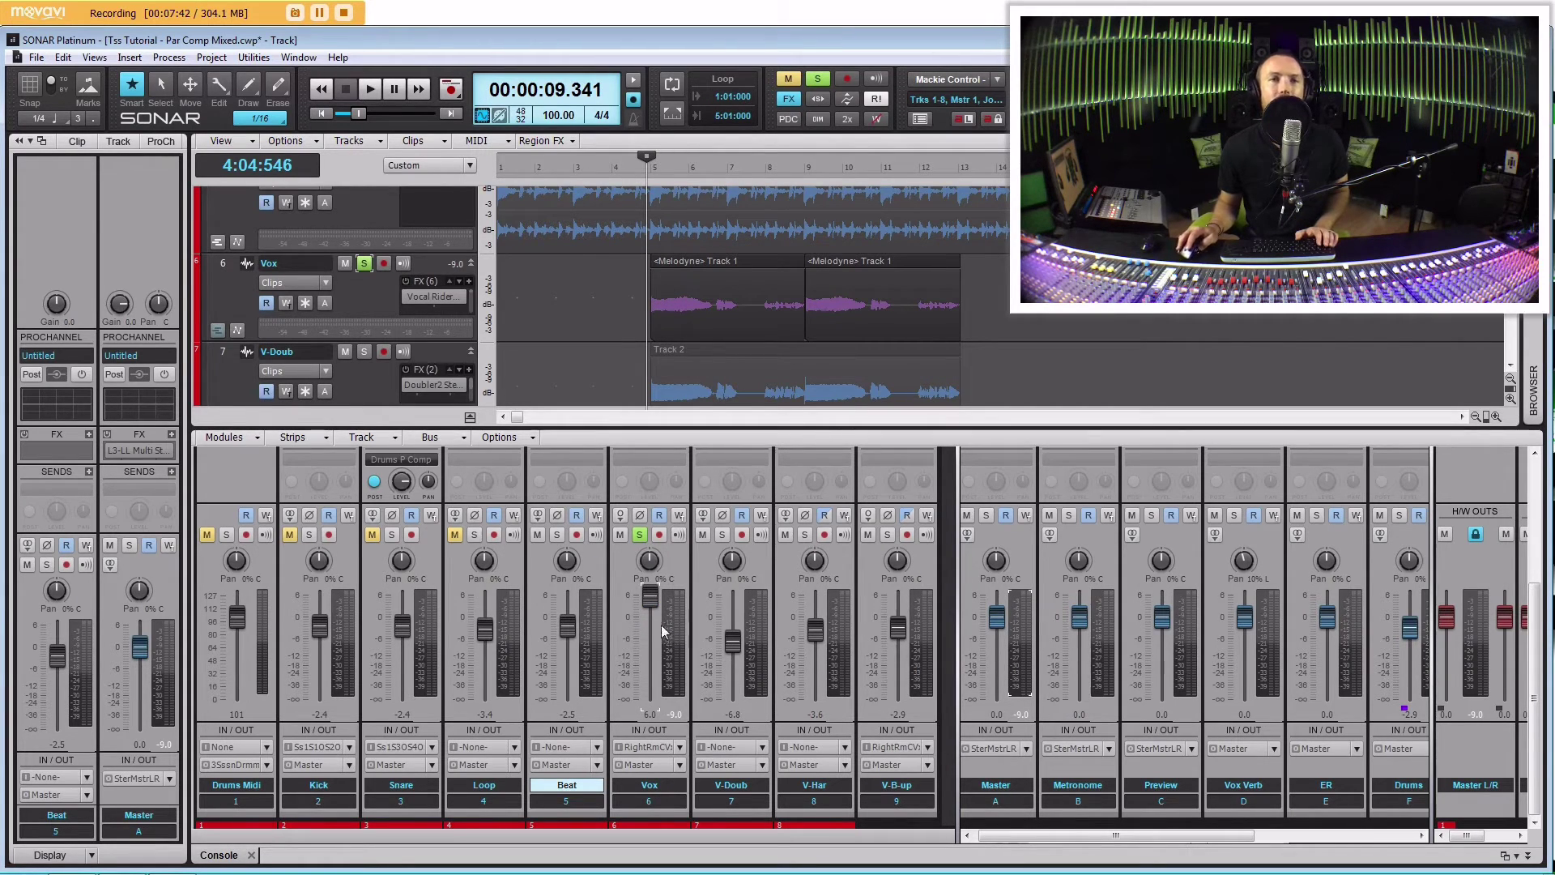
key(space)
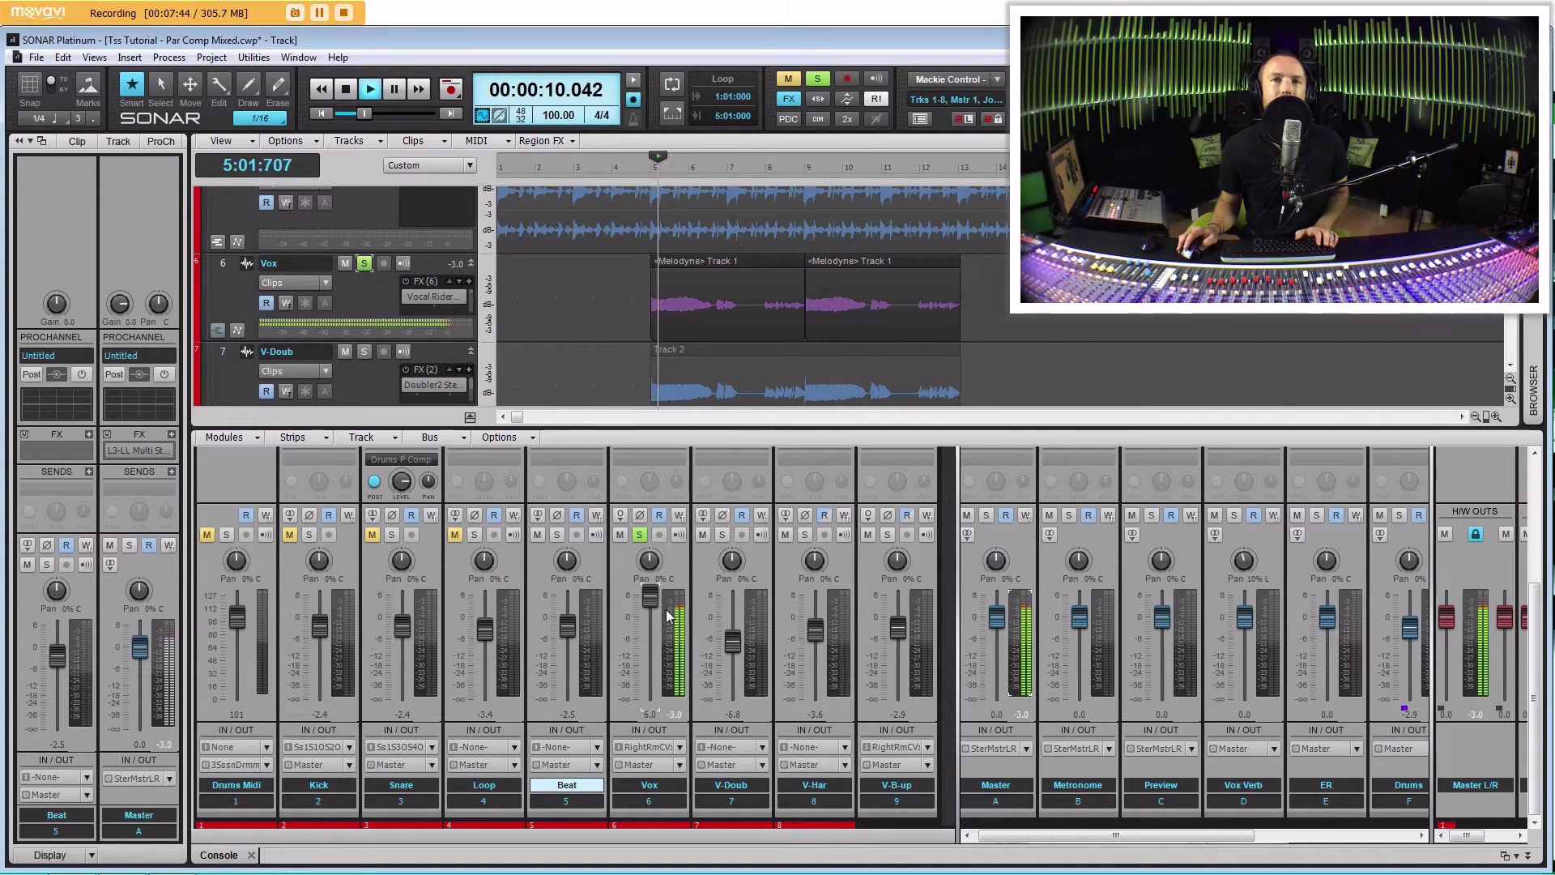
click(1028, 628)
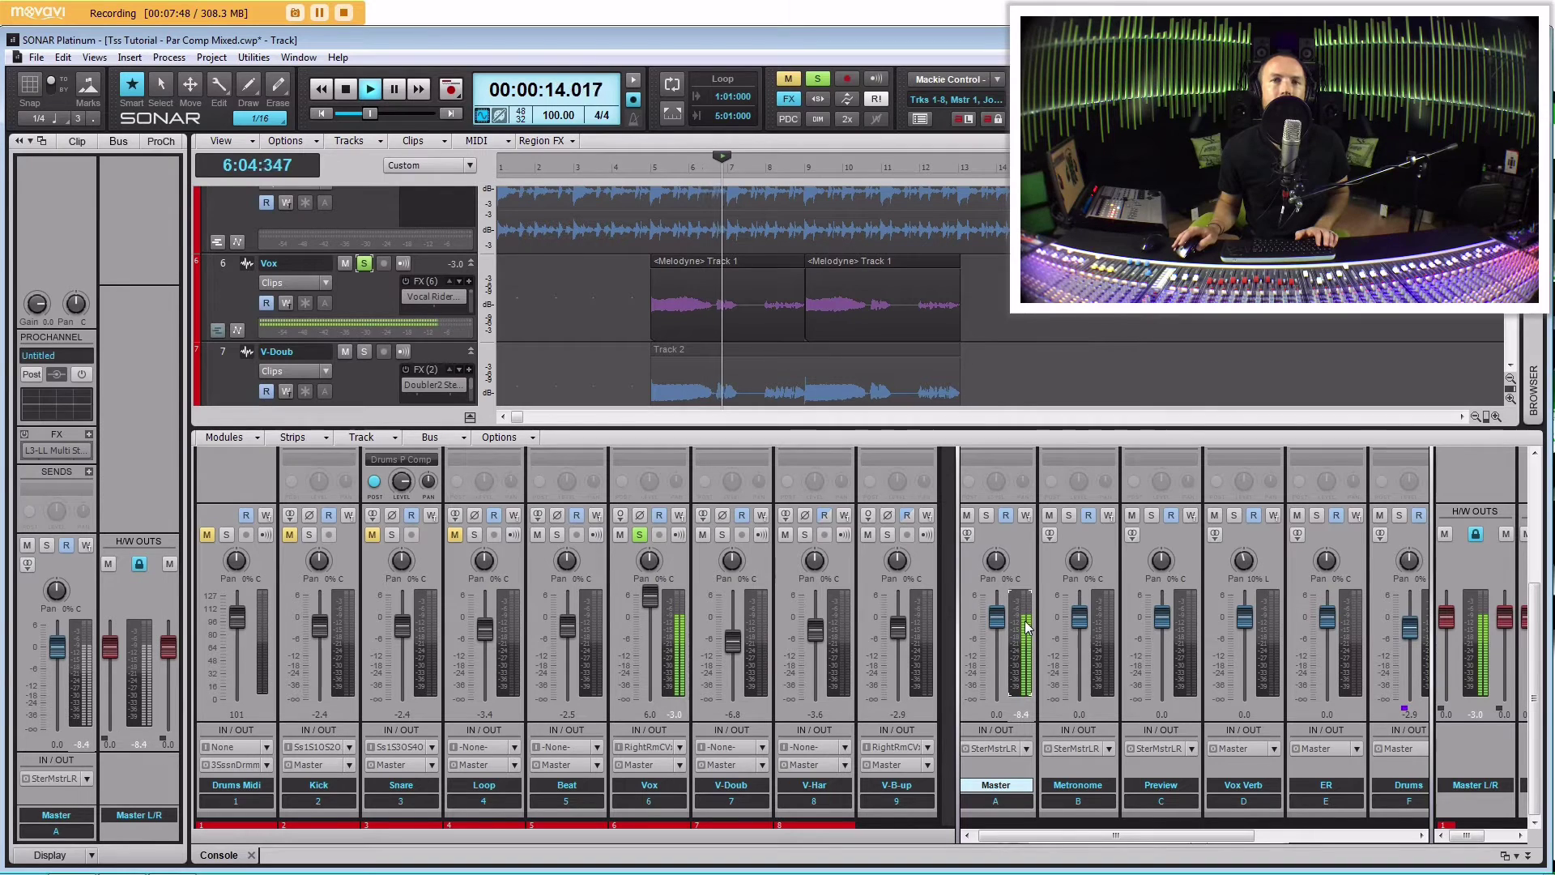
Replay the soloed Vox track from just before measure 5 to read its peak on the Master bus meter.
key(space)
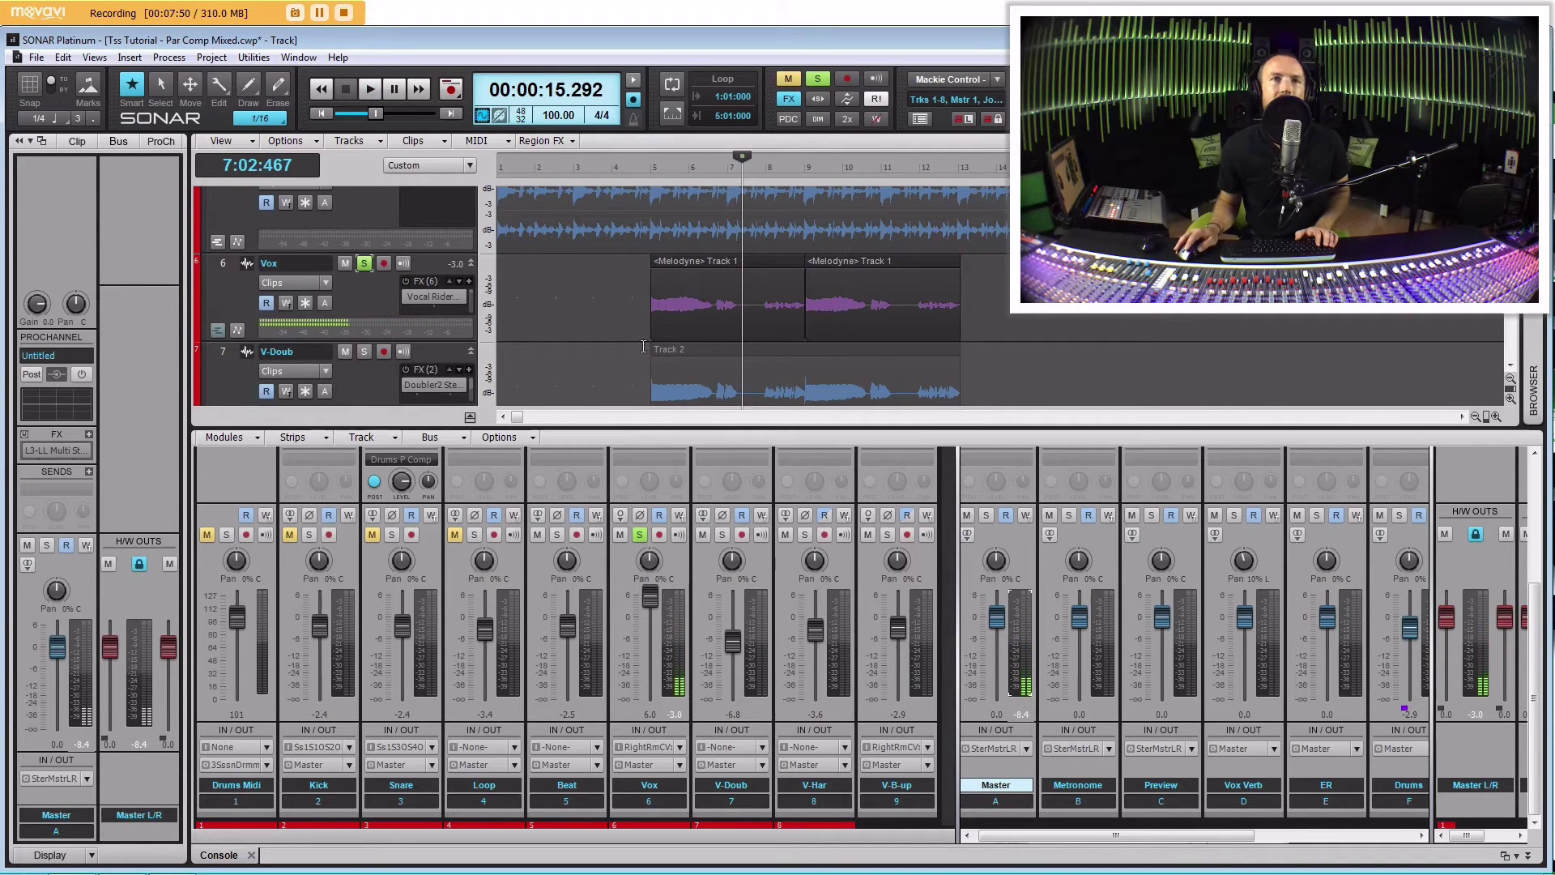
click(644, 347)
key(space)
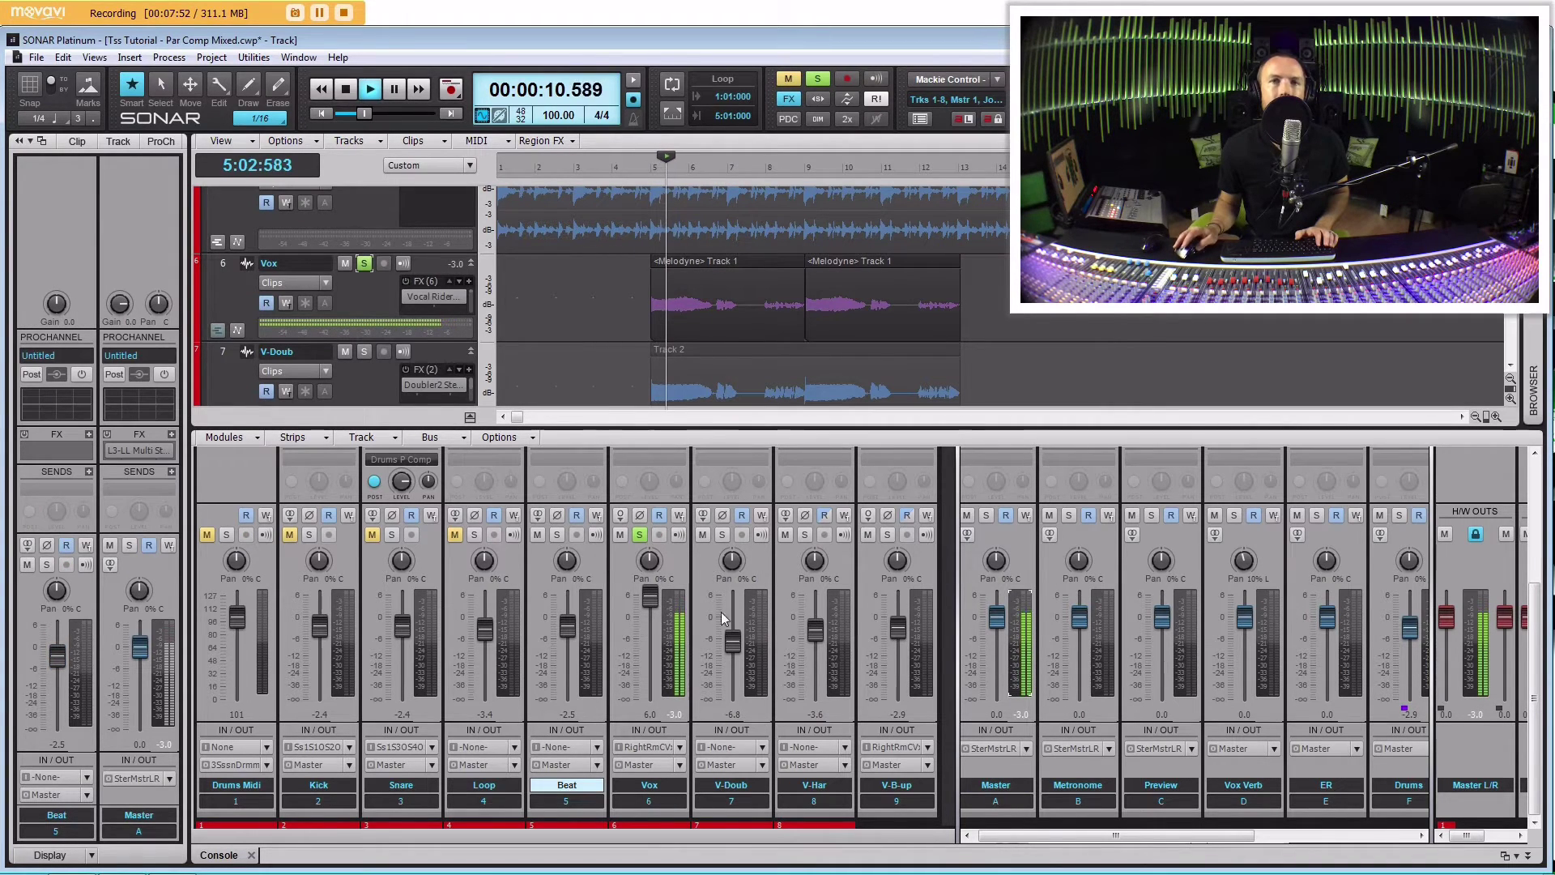
key(space)
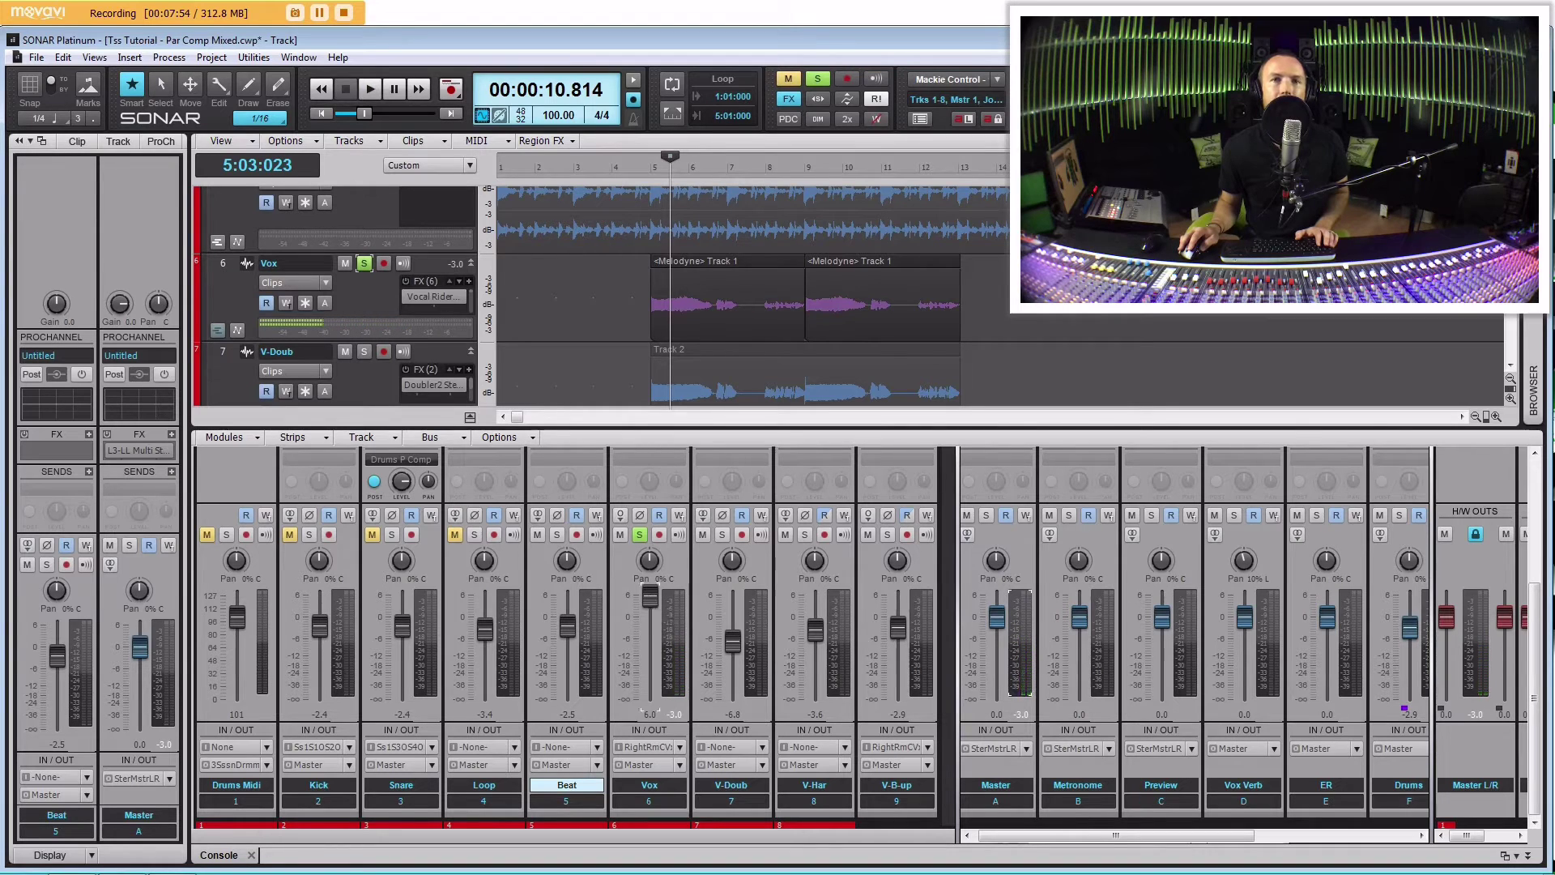
Lower the Vox track's fader to 4.0 dB, replaying the vocal from just before measure 5 to check the Master peak.
click(642, 342)
key(space)
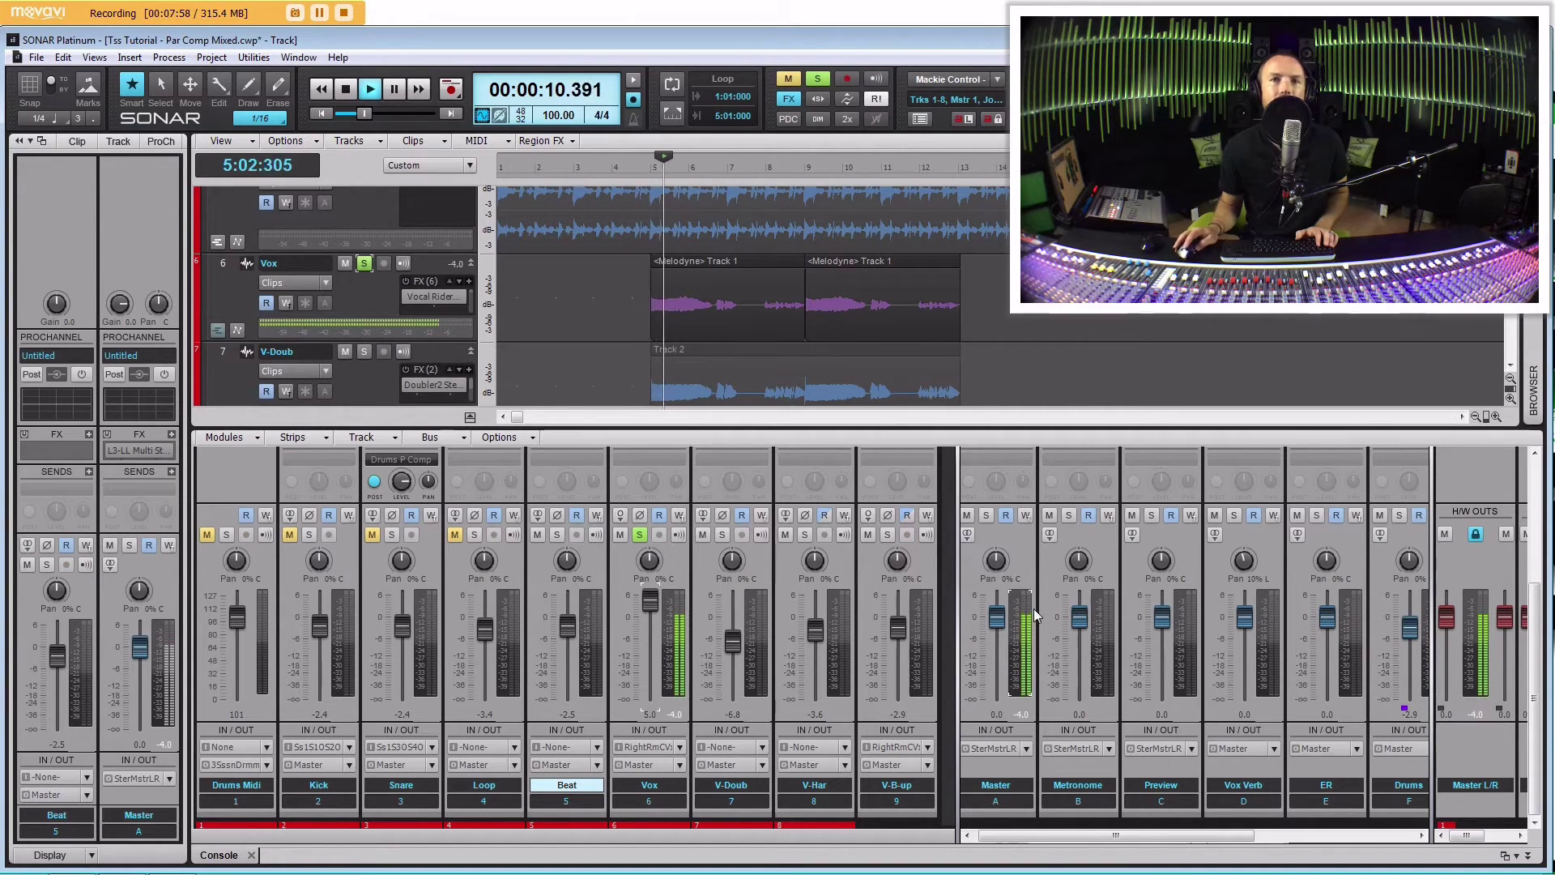
key(space)
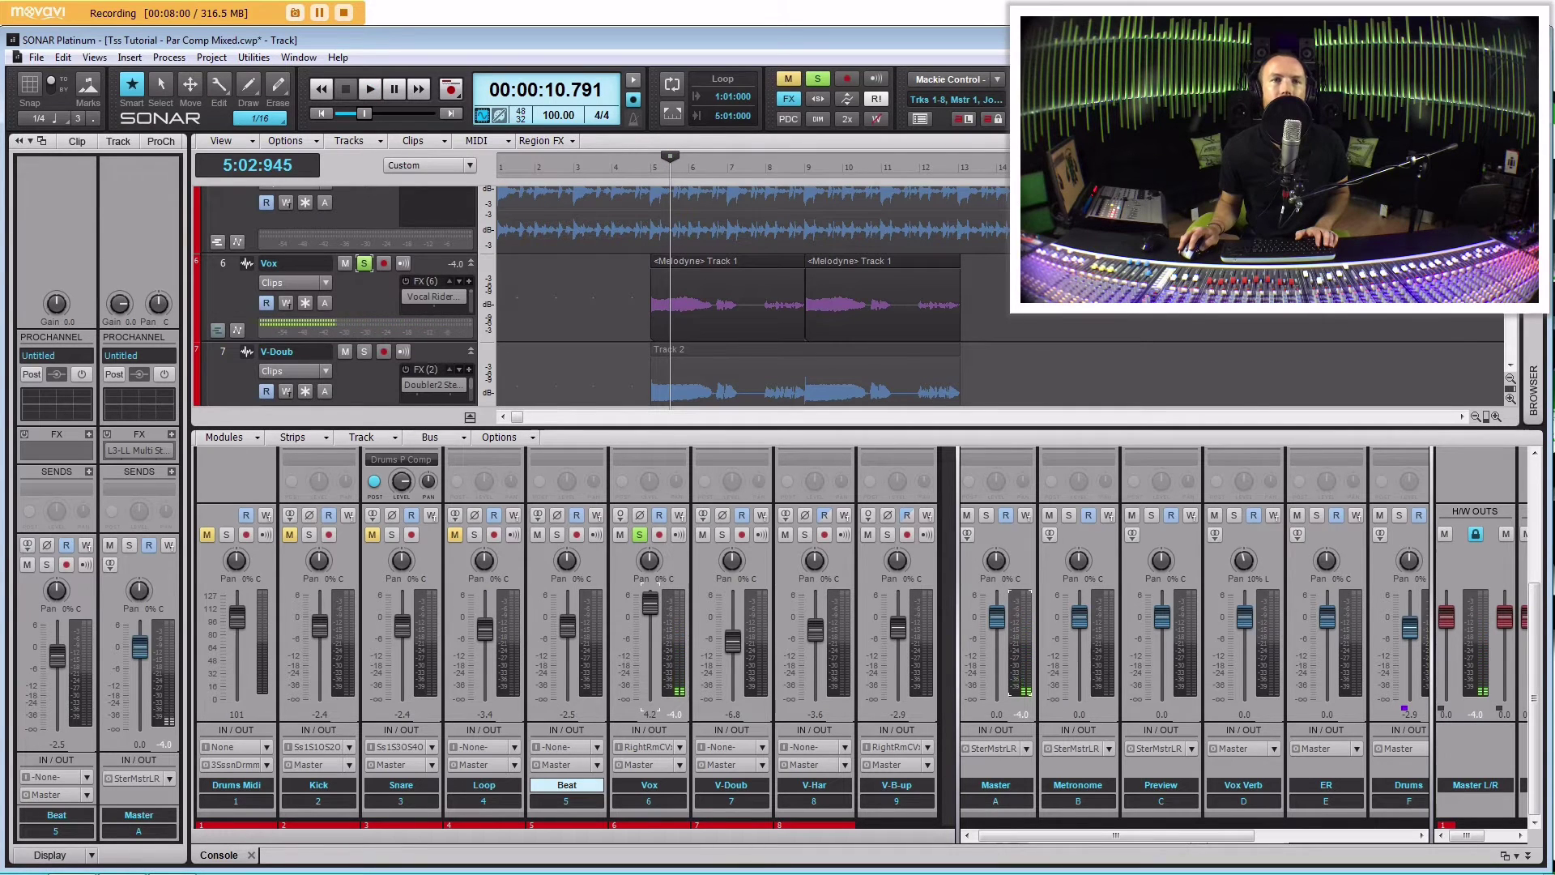
key(space)
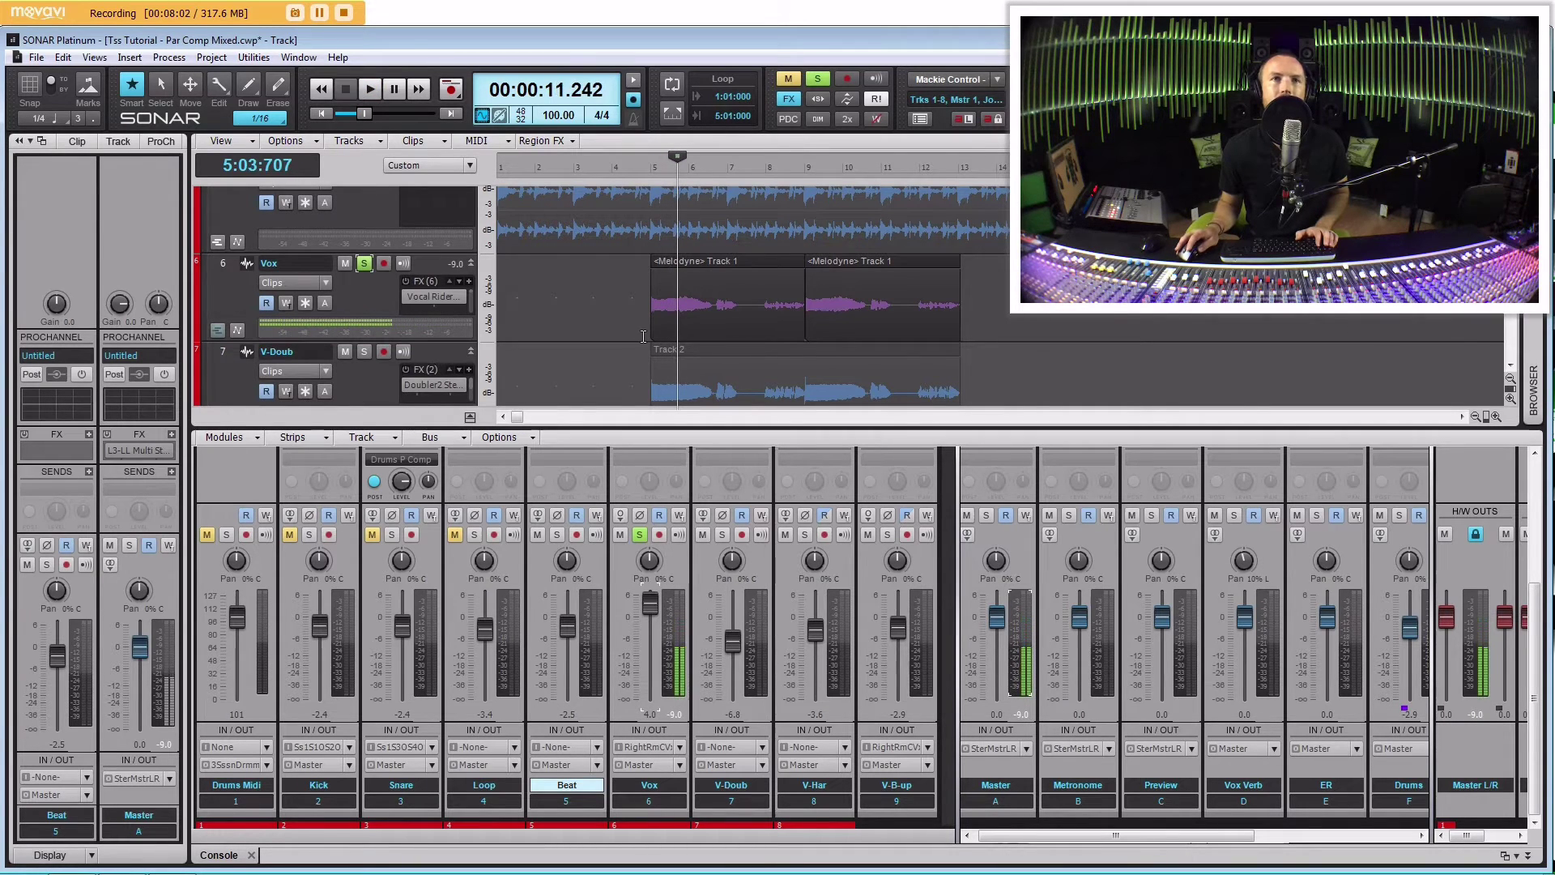
click(643, 335)
key(space)
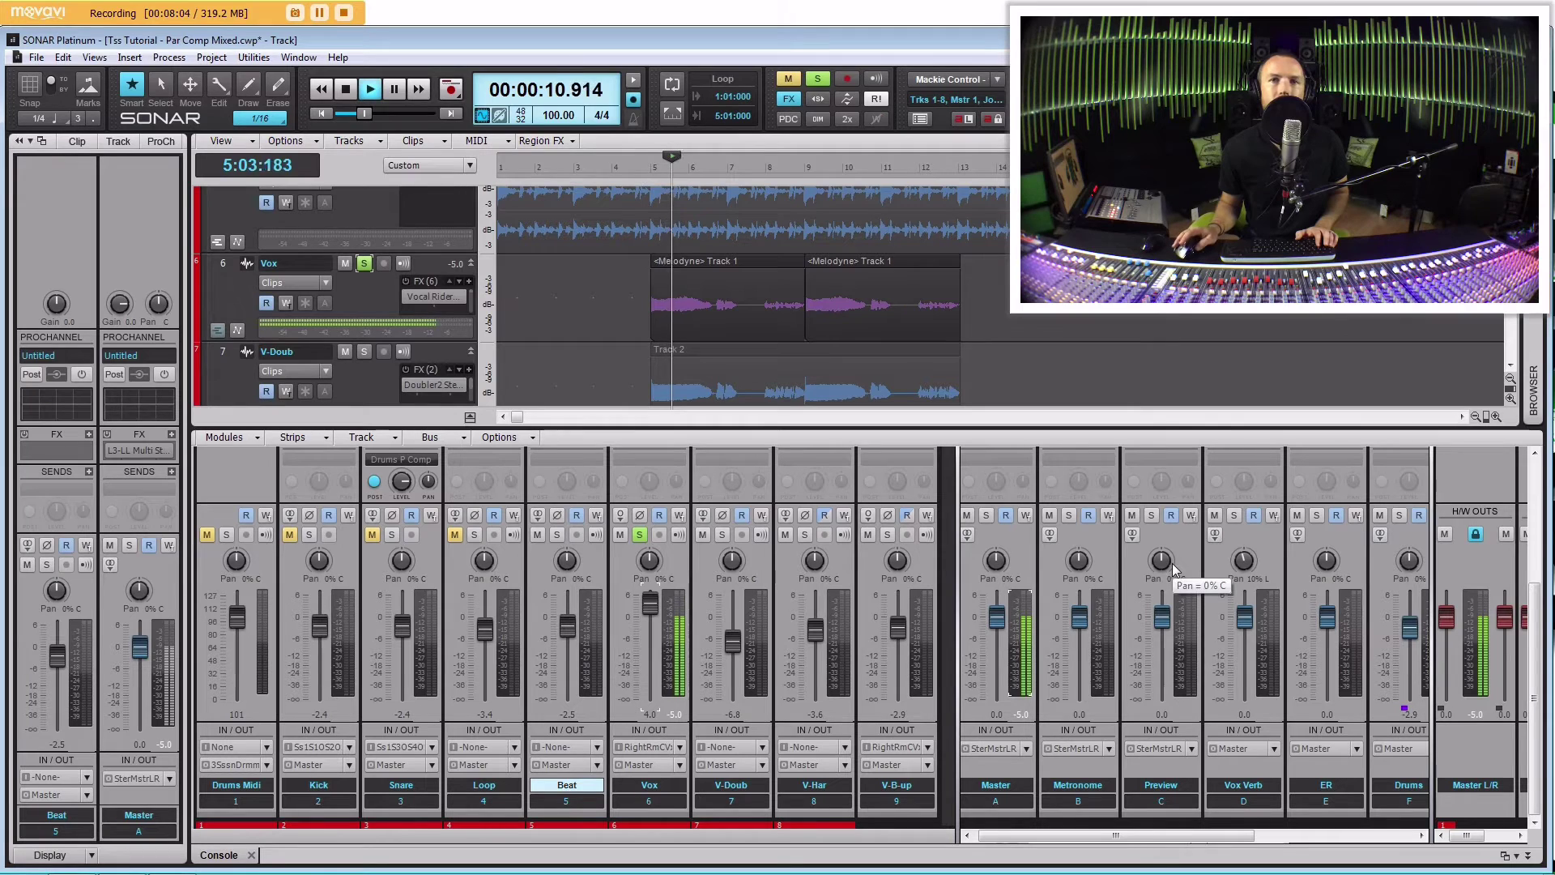
key(space)
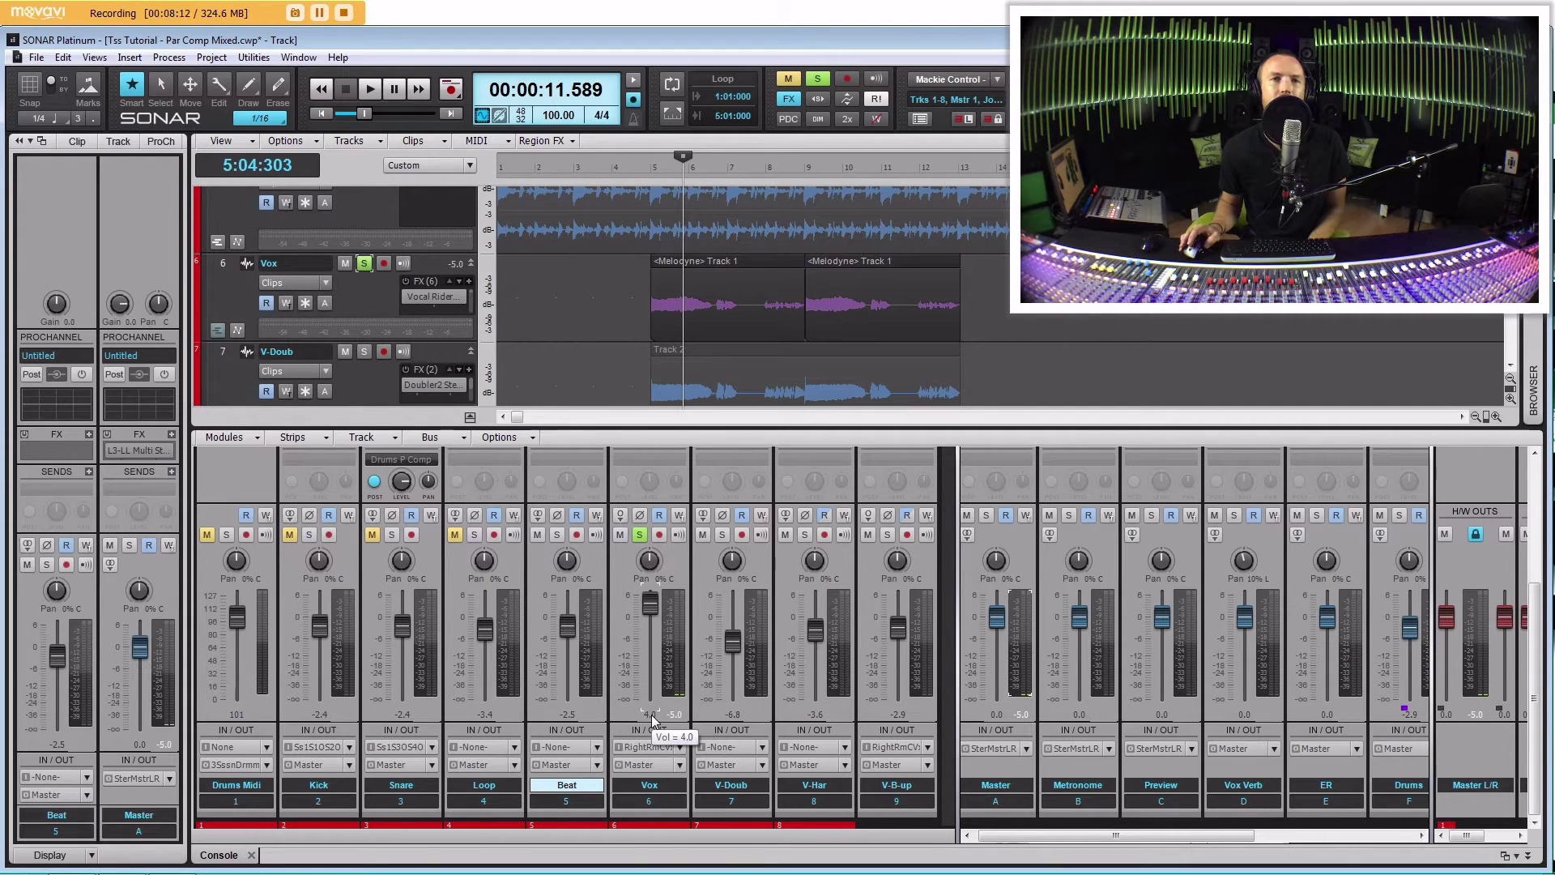
Switch the solo from the Vox track to the V-Doub track and play it from the end of measure 4.
click(640, 348)
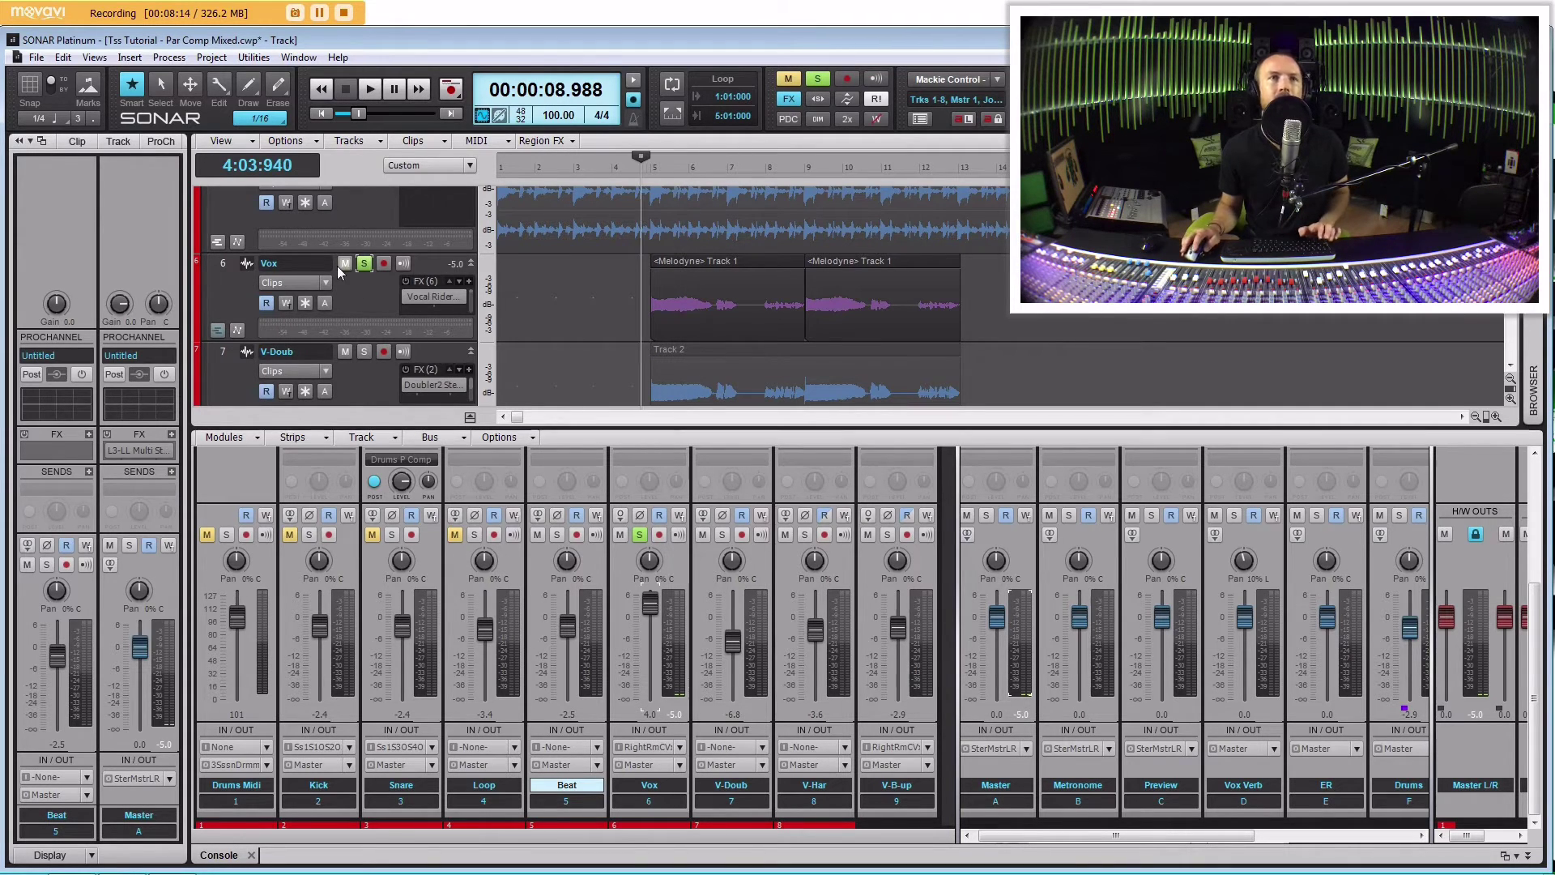
click(363, 263)
scroll(580, 303, down, 2)
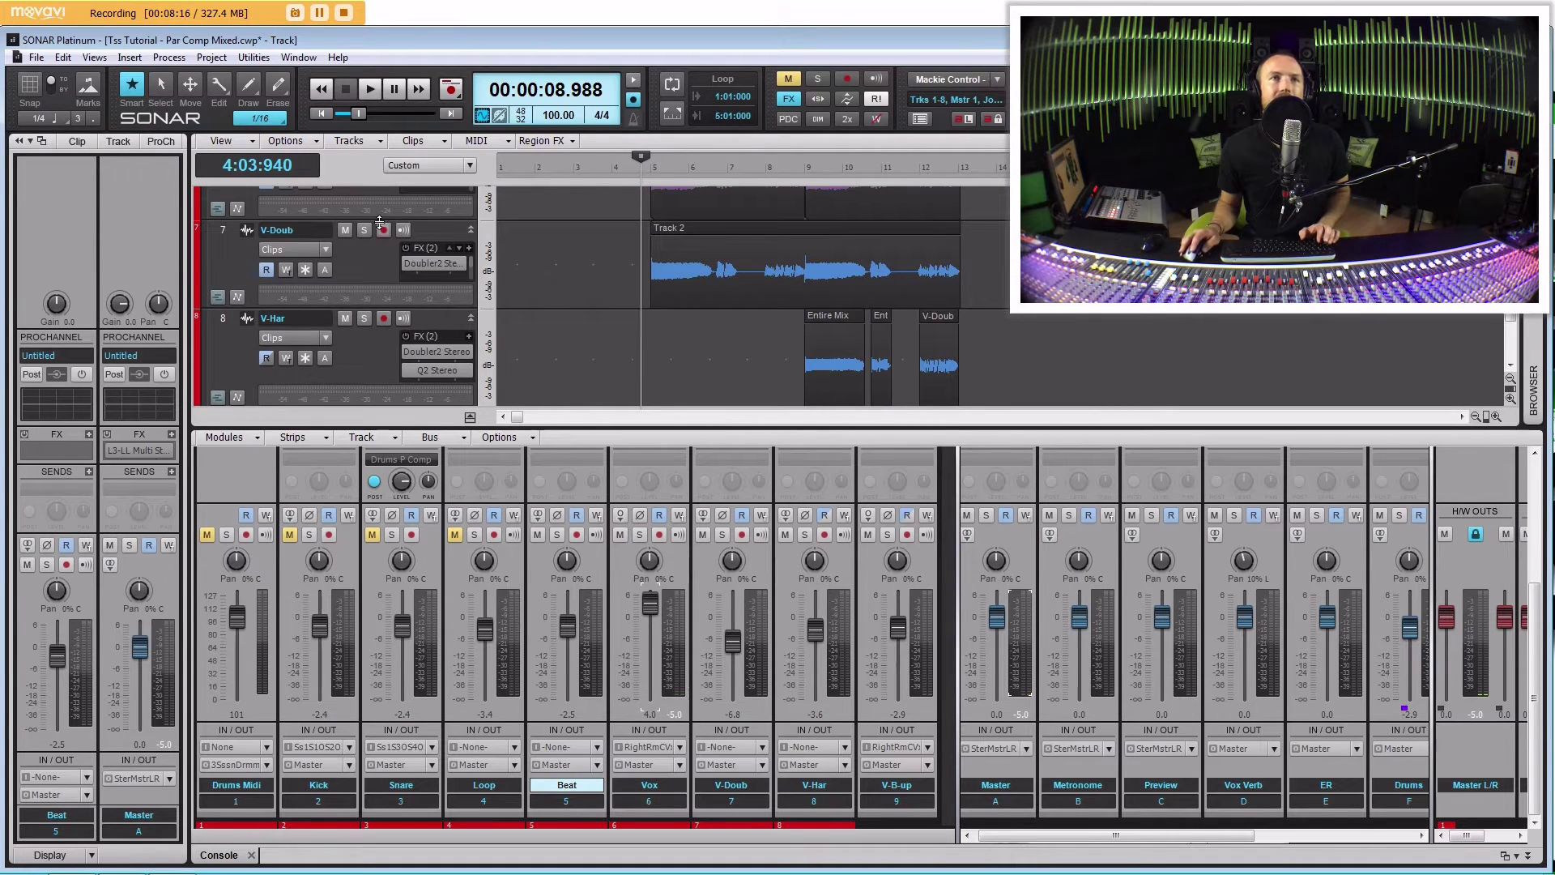
click(364, 231)
key(space)
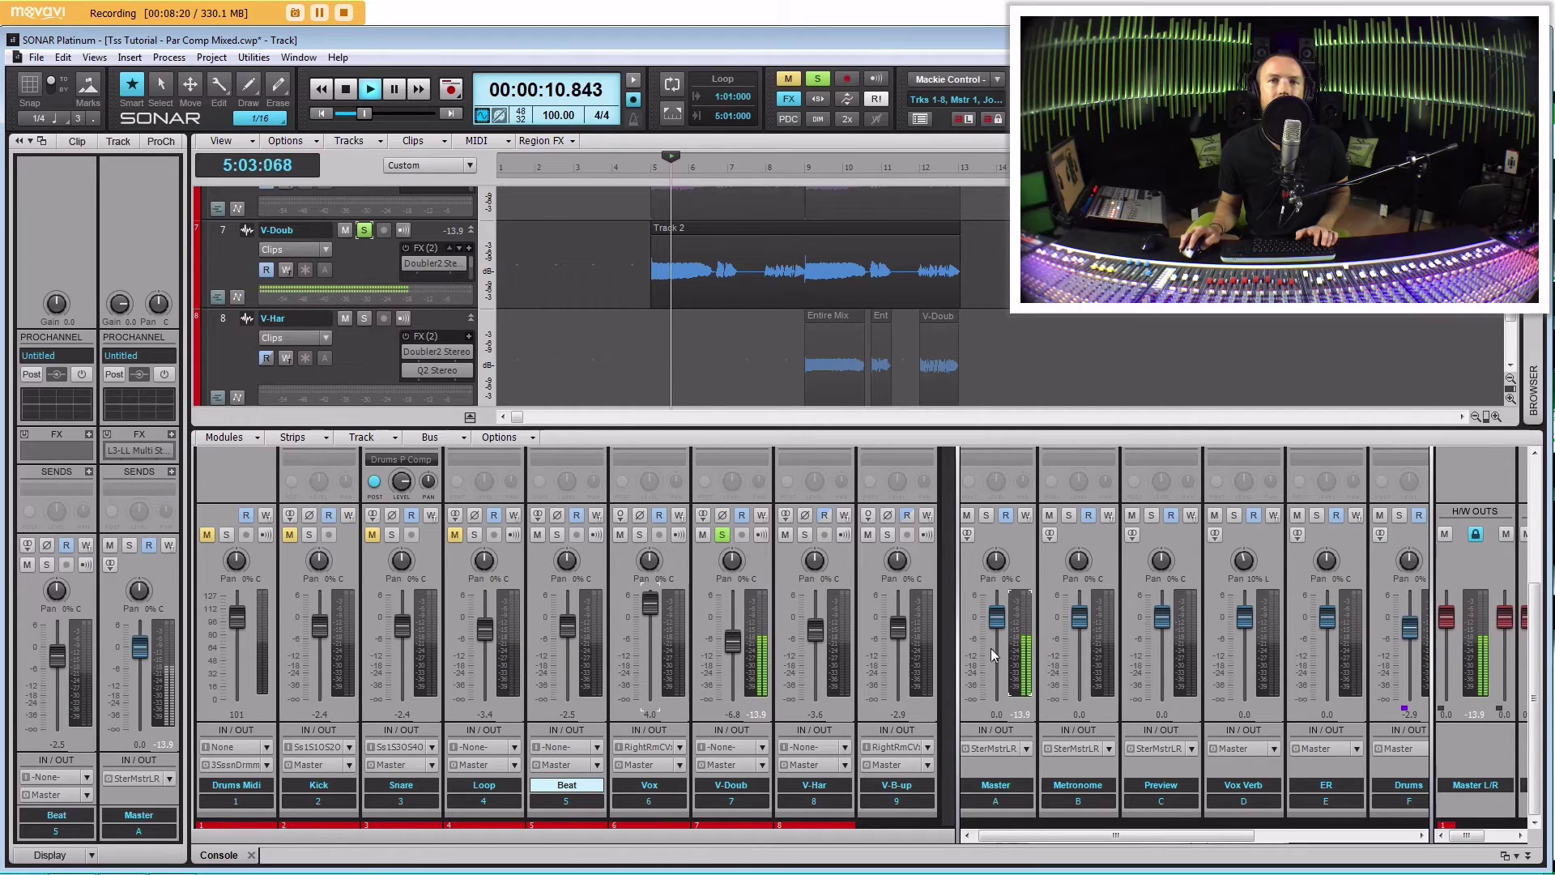
key(space)
Reset the V-Doub track's fader to 0.0 dB and replay it from just before measure 5.
double_click(738, 639)
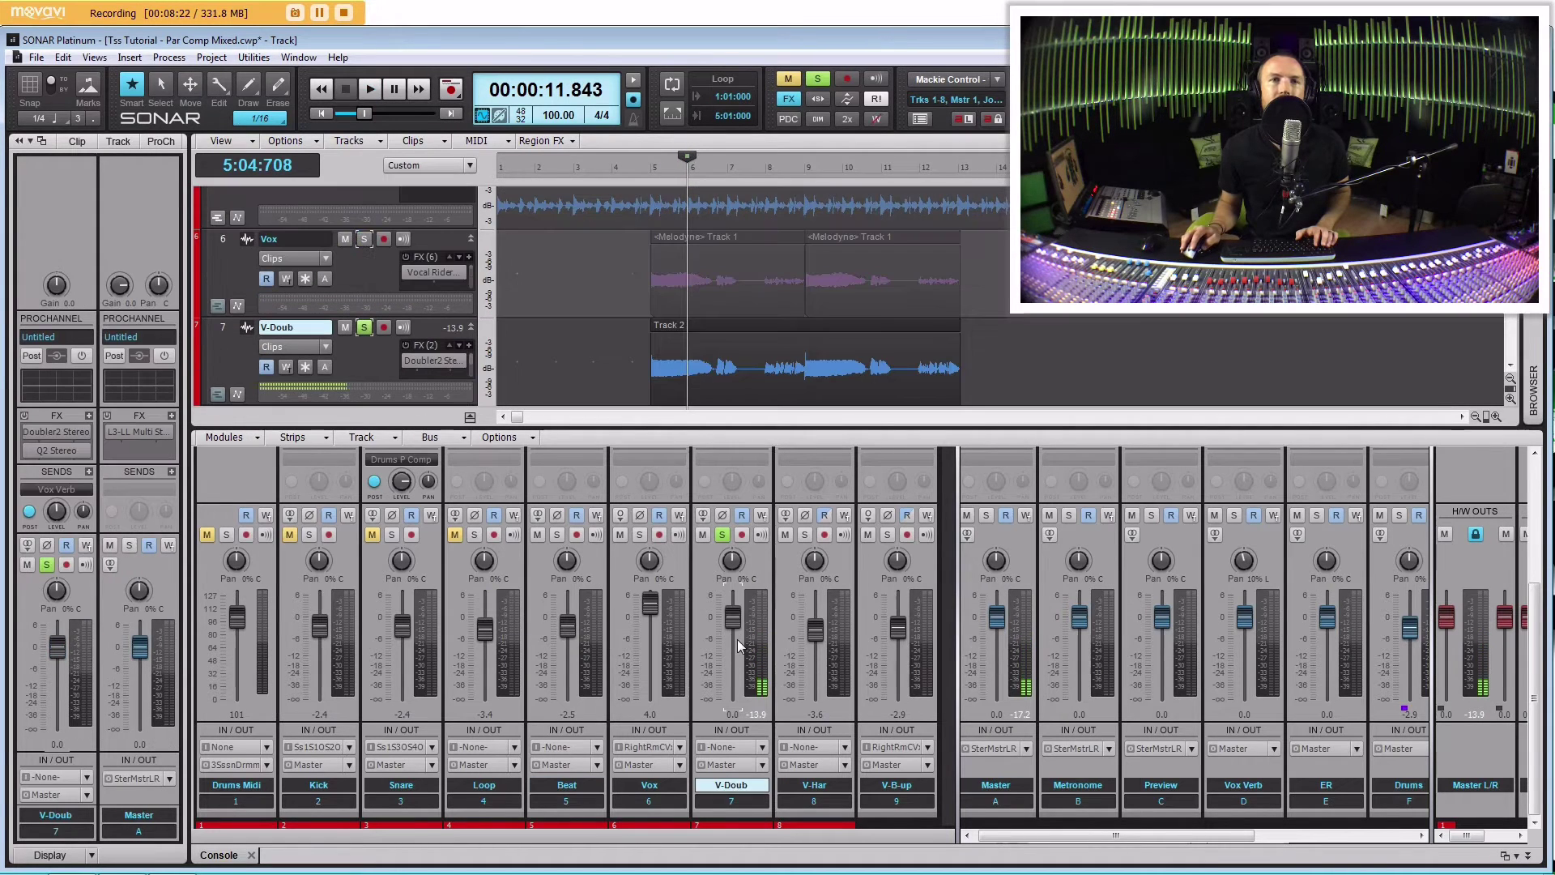
click(645, 348)
key(space)
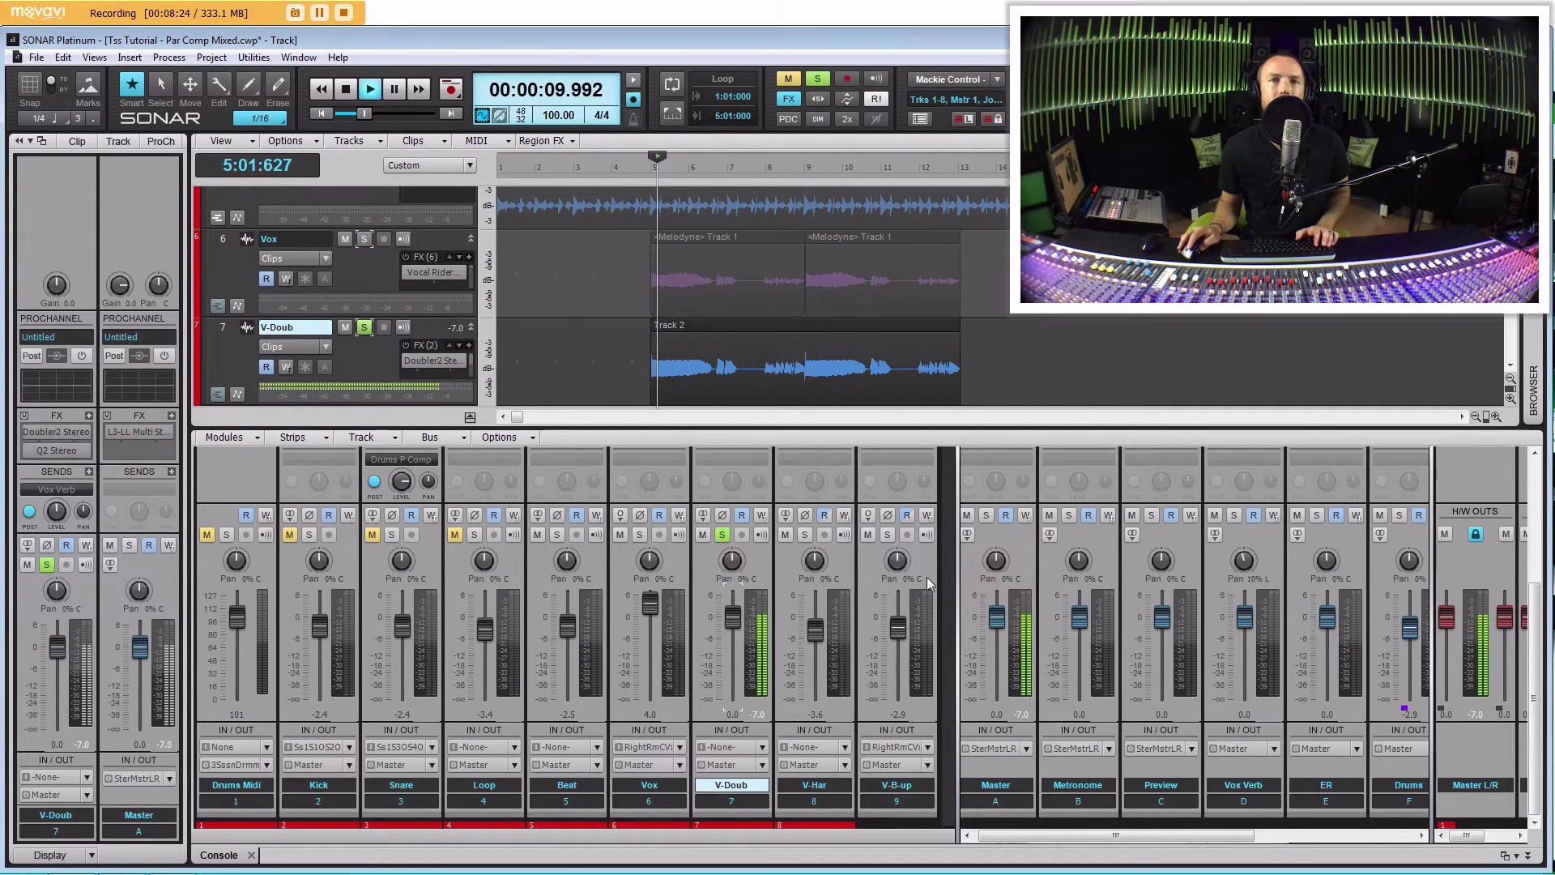
key(space)
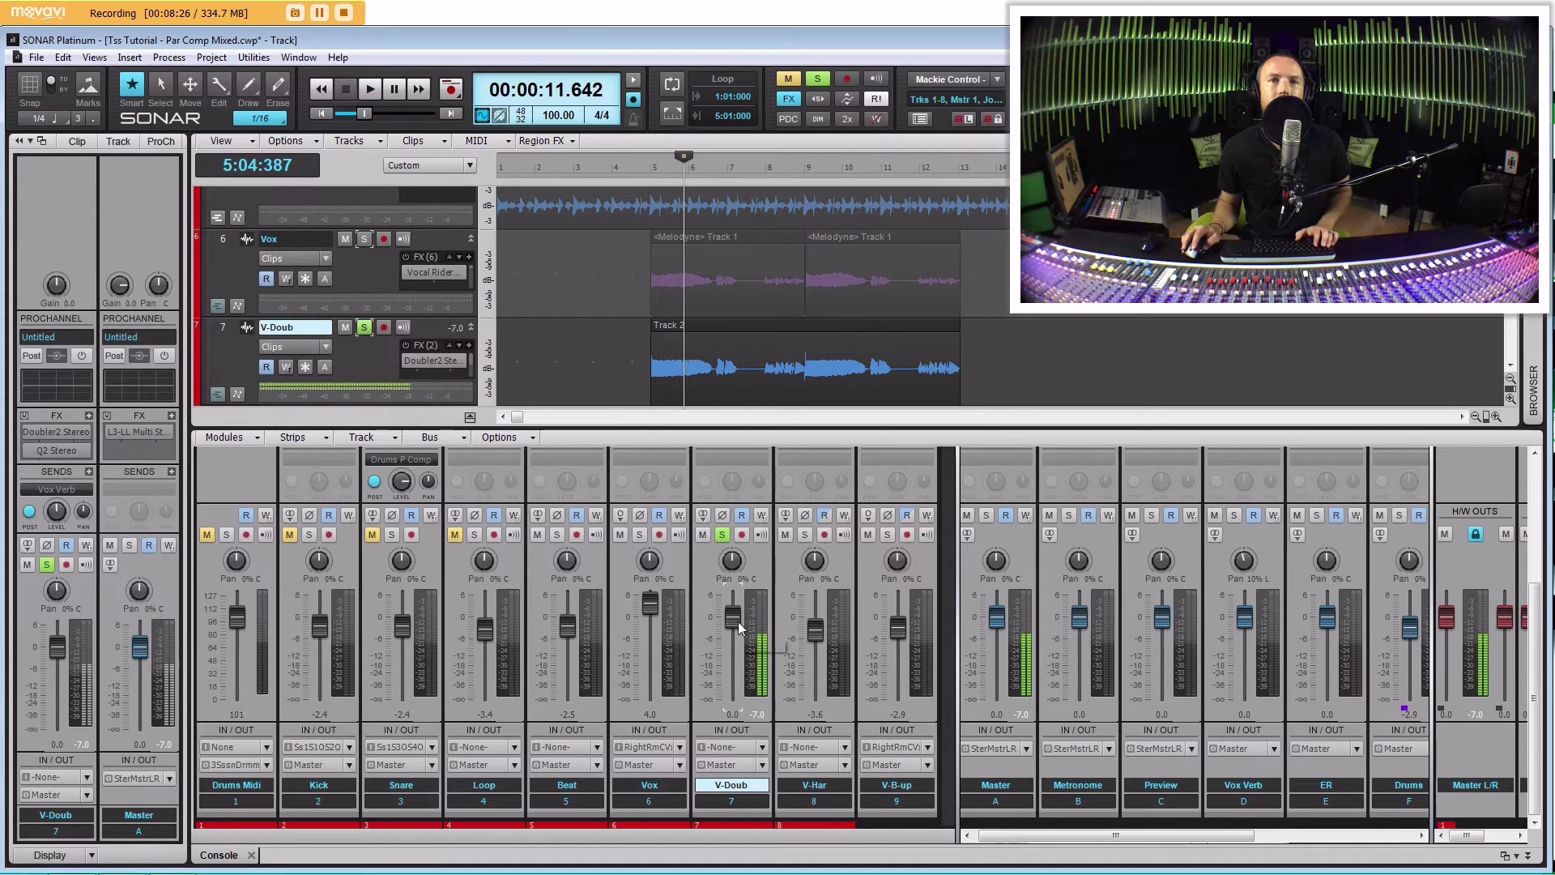
Raise the V-Doub track's fader to 2.0 dB and replay it to check the Master peak.
drag(732, 613, 732, 610)
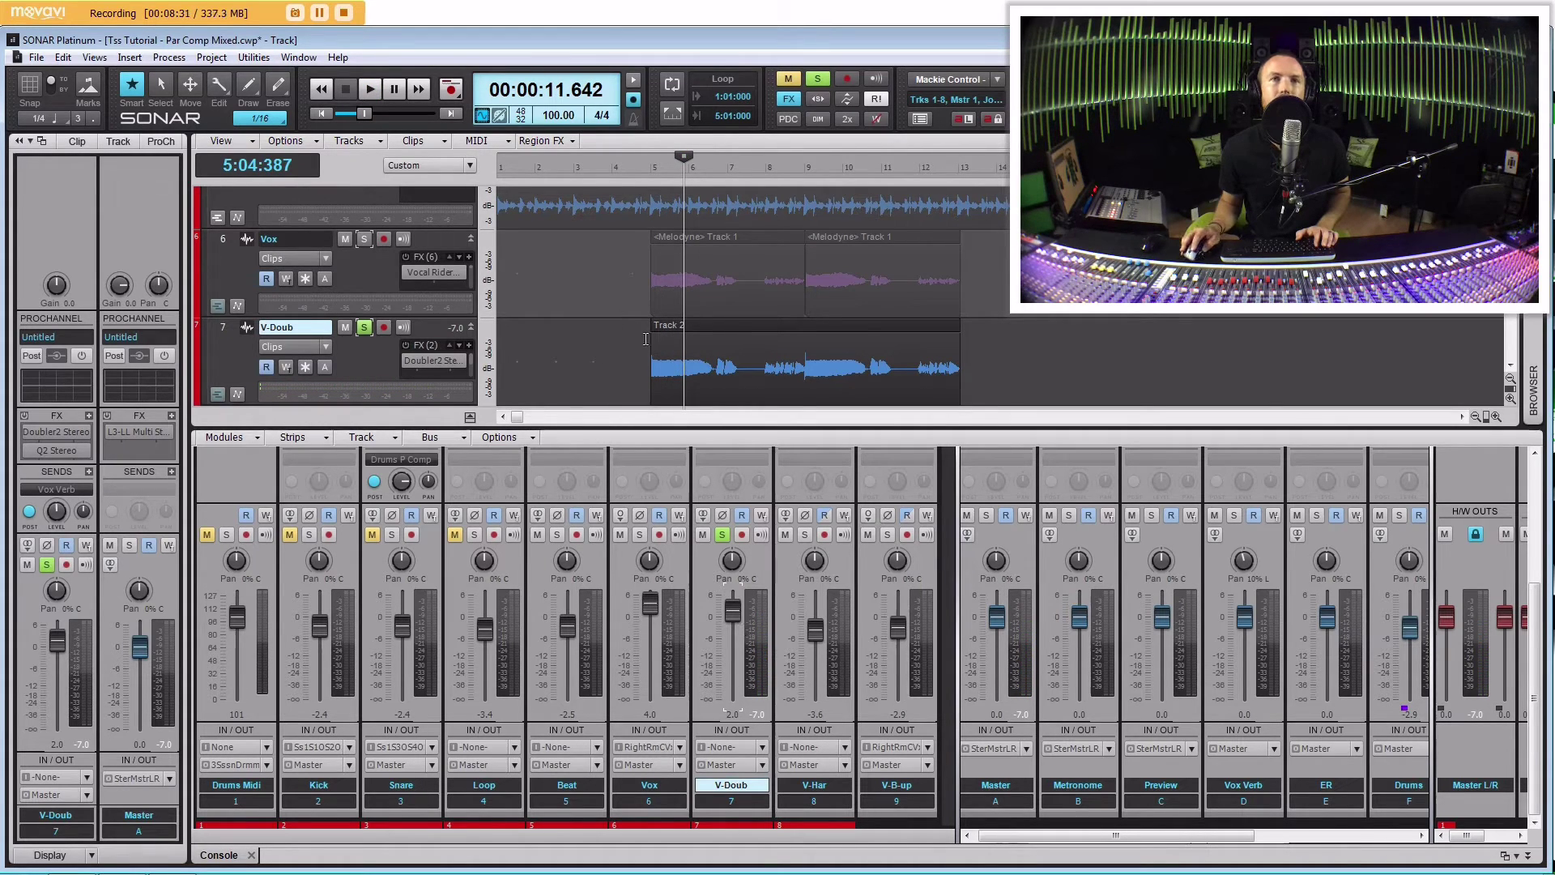
key(space)
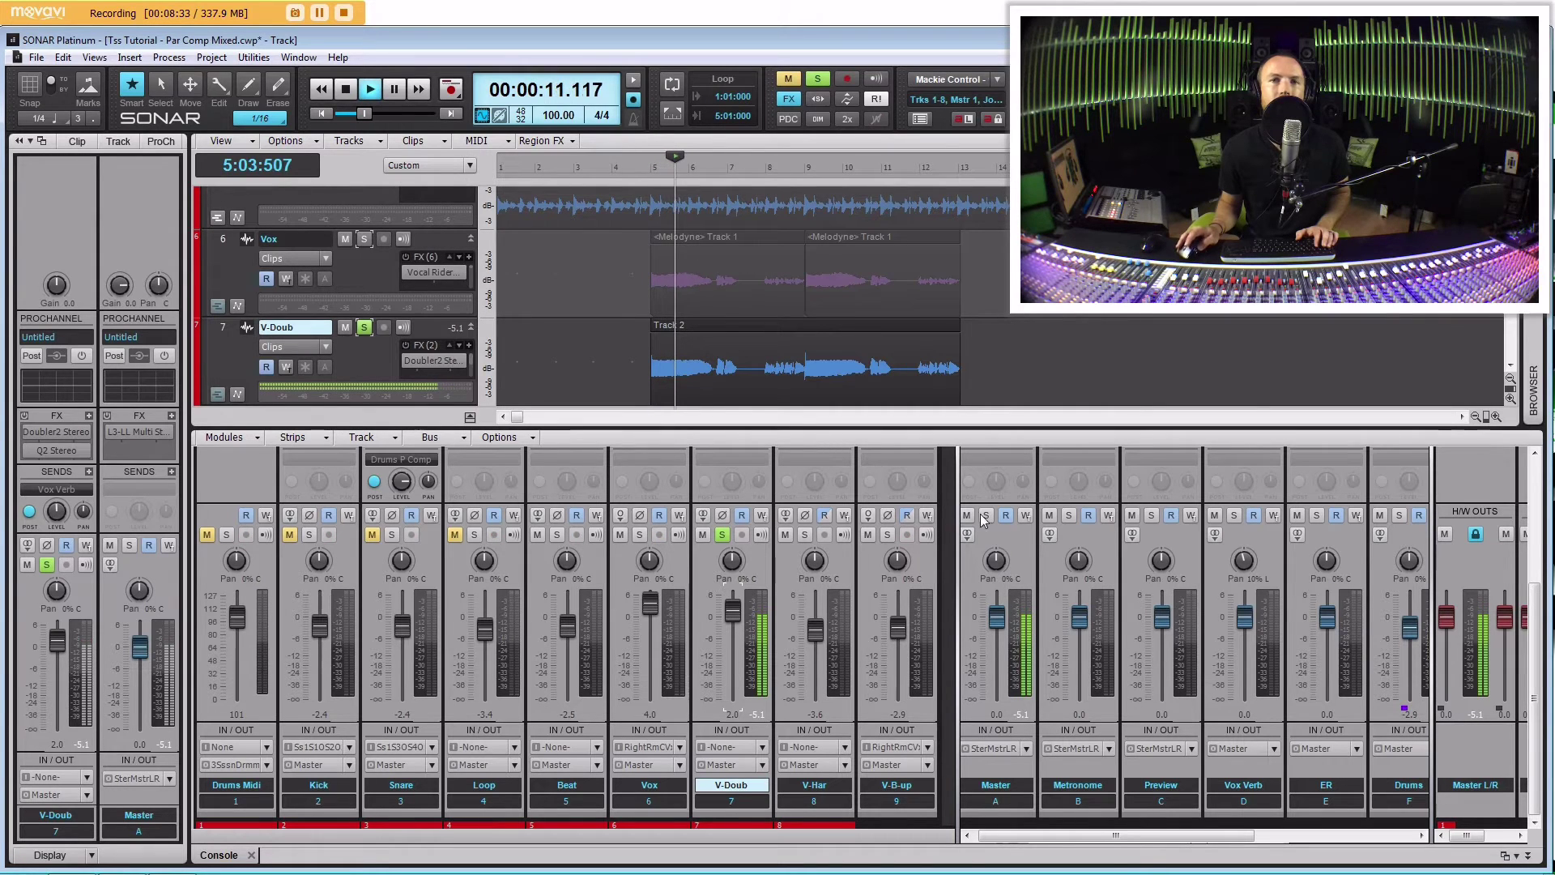
key(space)
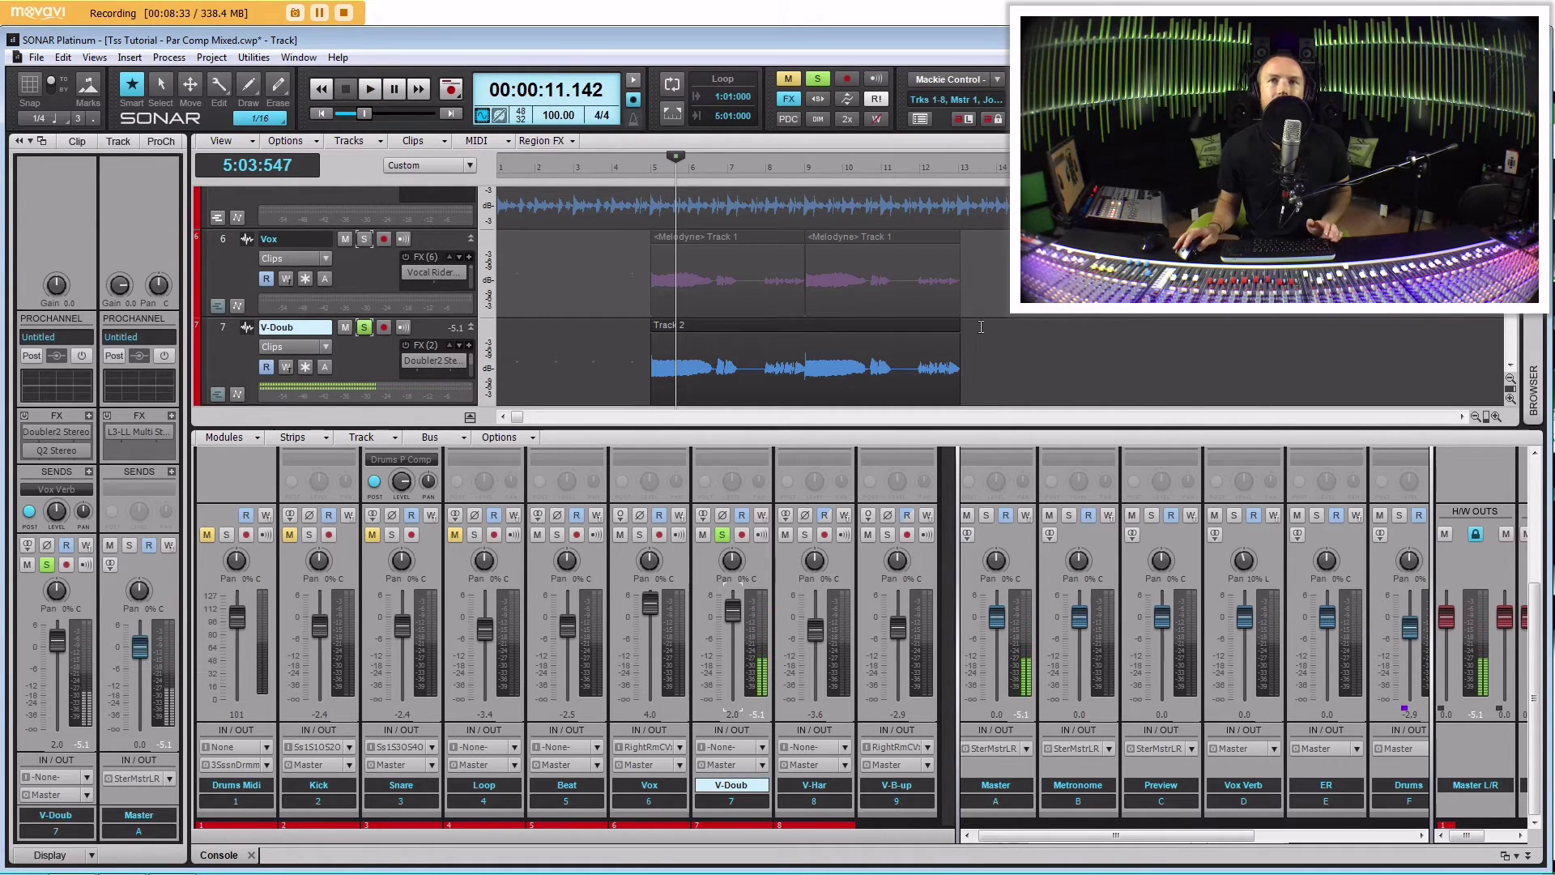
Switch the solo from the V-Doub track to the V-Har track and play it from just before measure 9.
click(981, 327)
scroll(980, 327, down, 1)
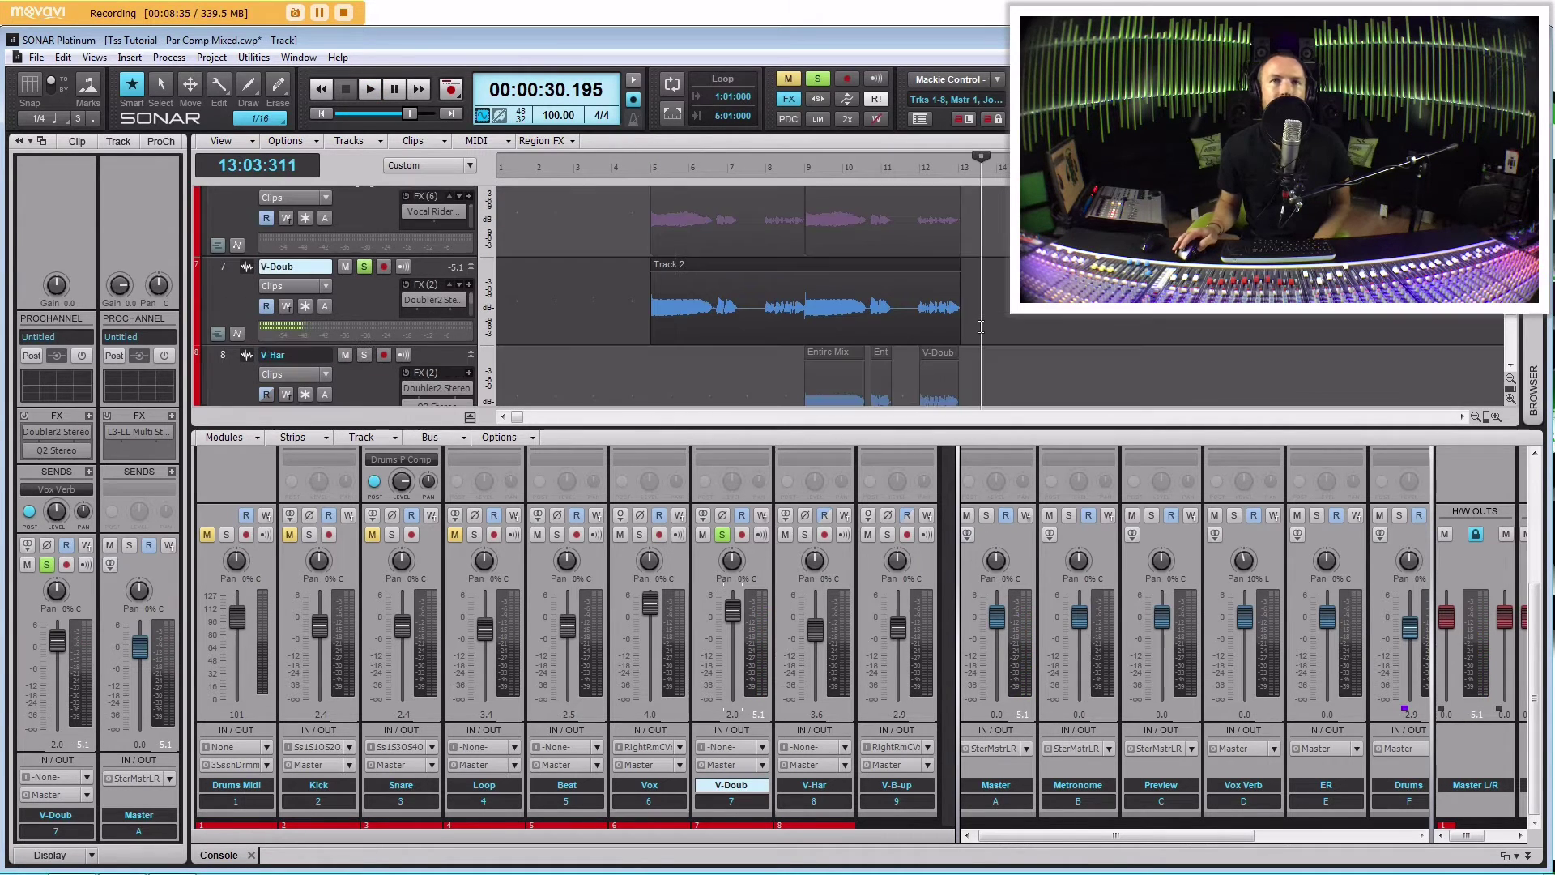
scroll(981, 327, down, 1)
click(796, 319)
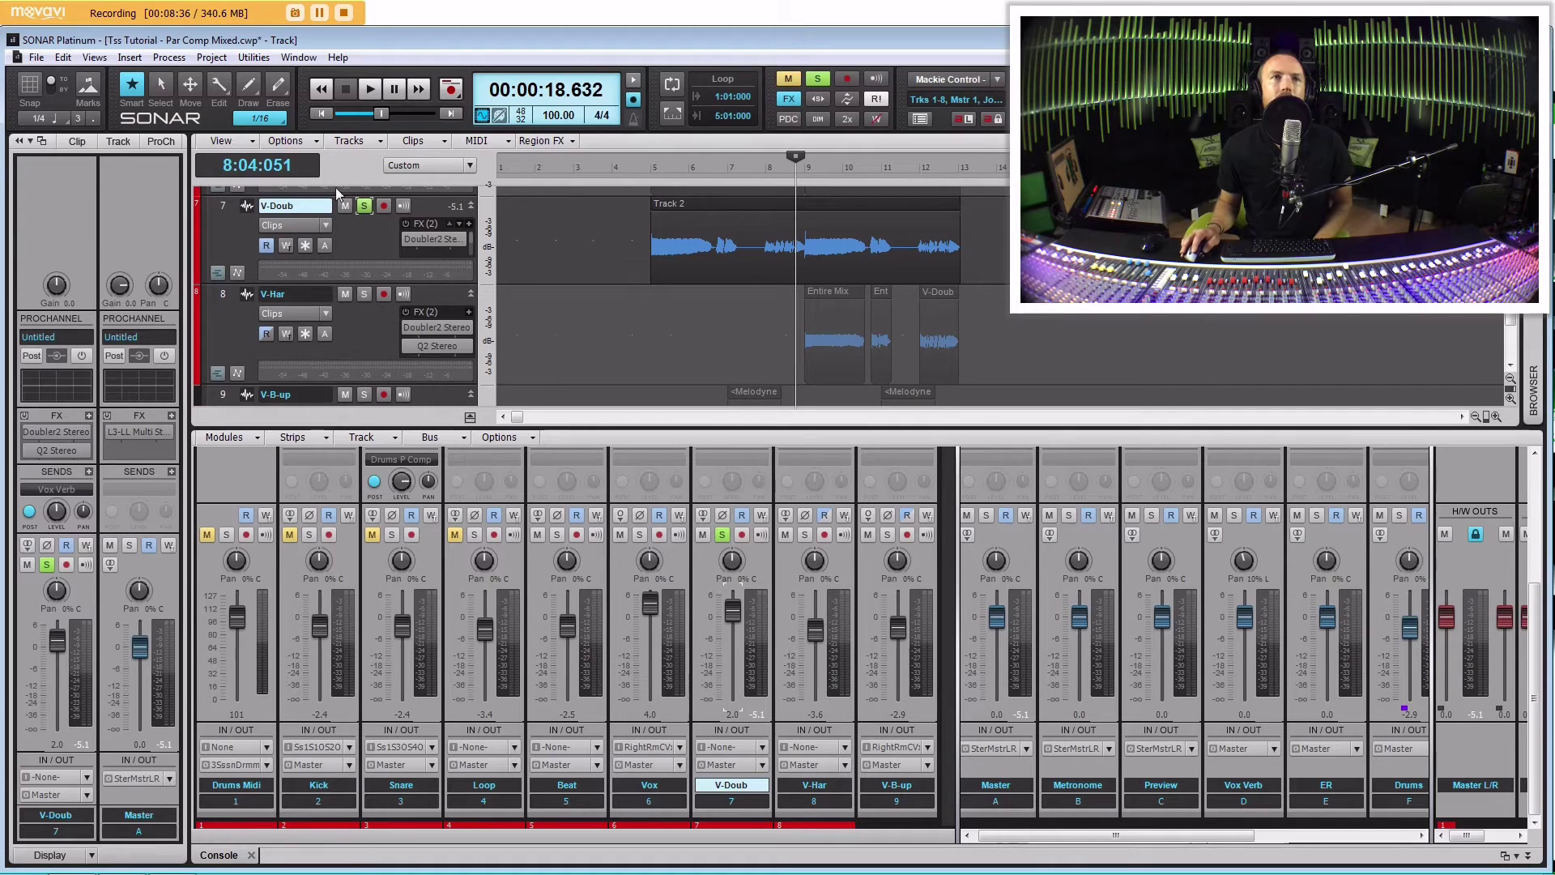
click(364, 206)
click(793, 329)
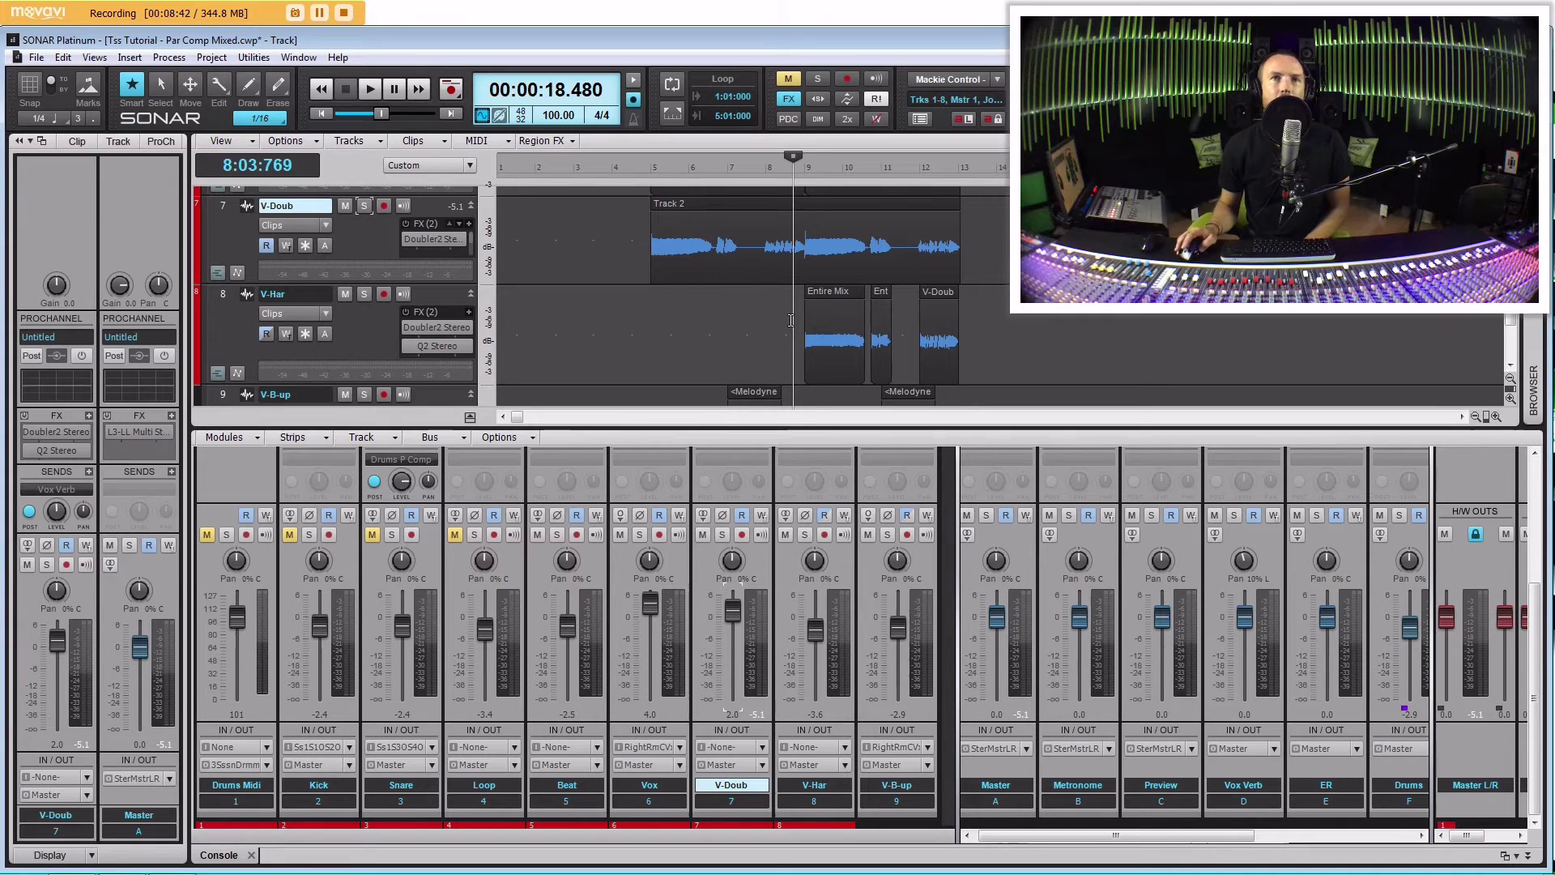
click(363, 294)
key(space)
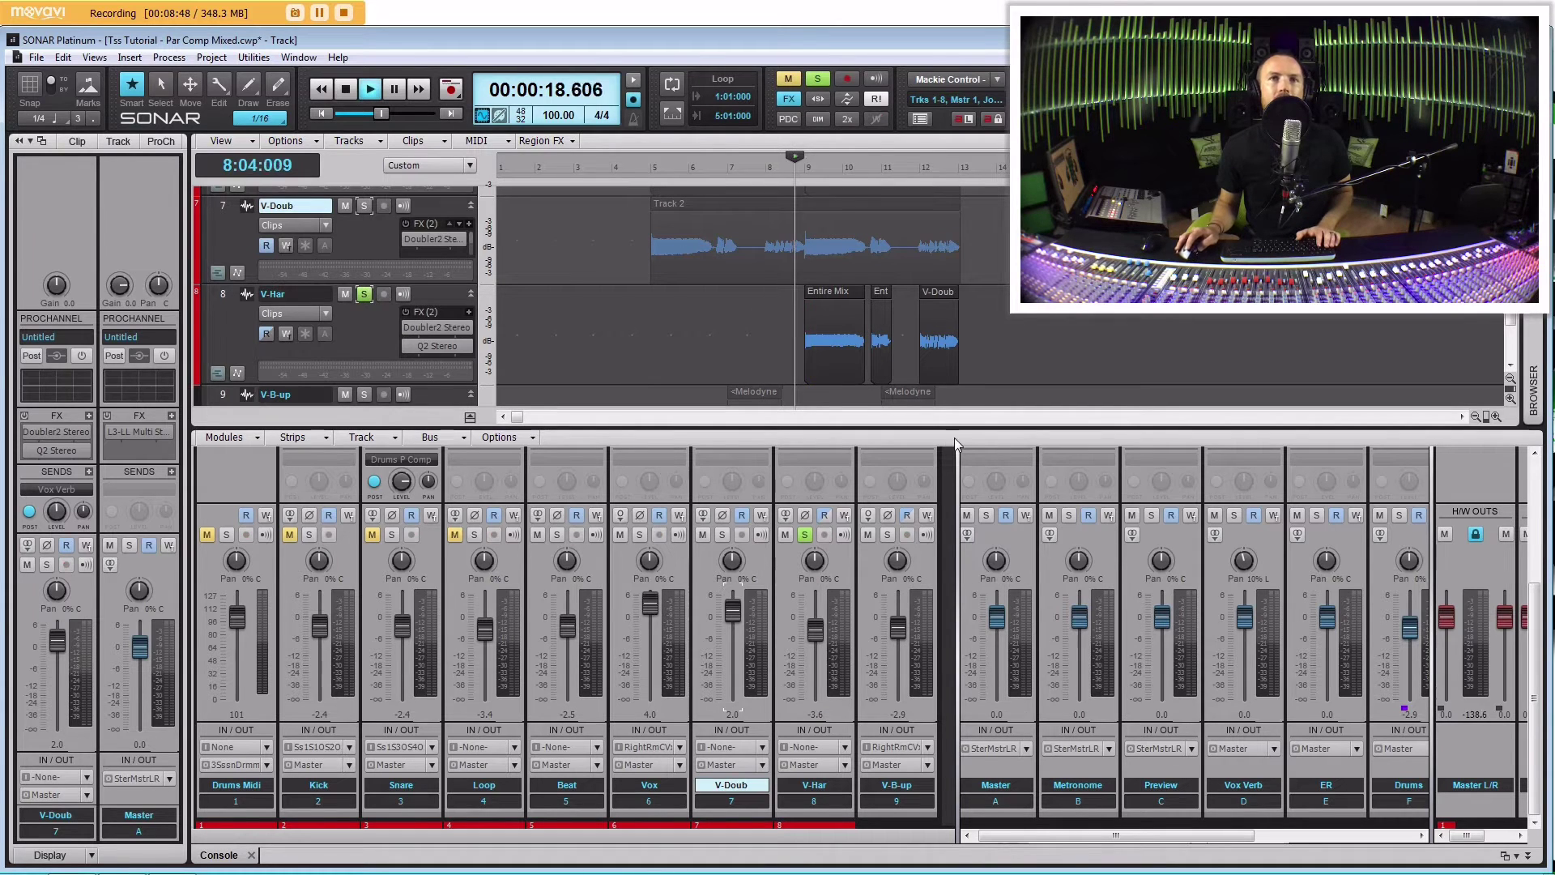
Raise the V-Har track's fader to 6.0 dB and replay it from just before measure 9 to check the Master peak.
double_click(814, 628)
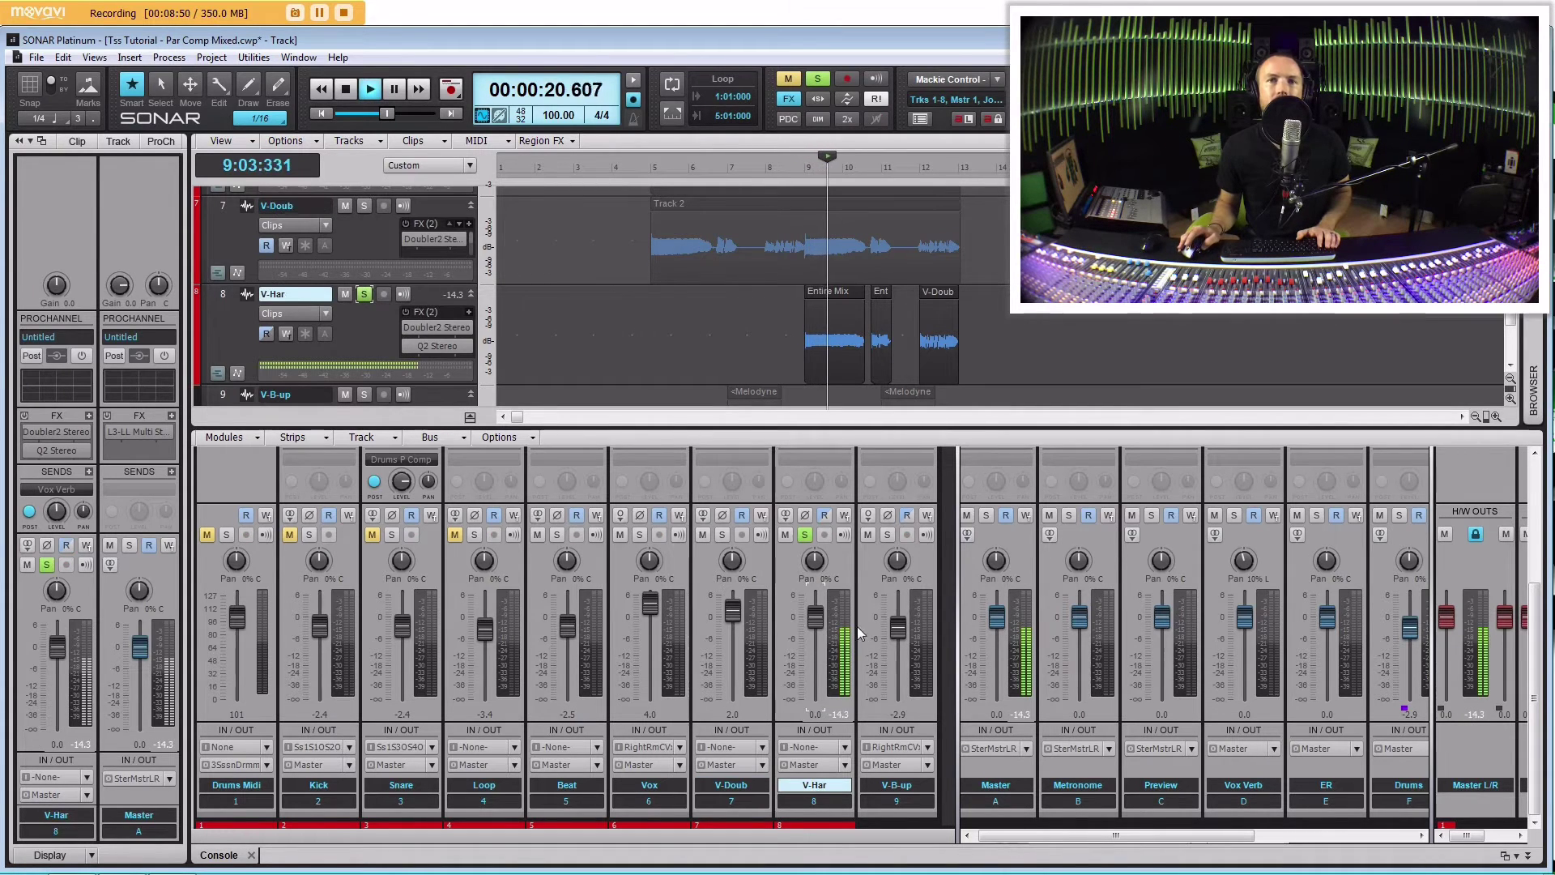
key(space)
drag(814, 629, 814, 619)
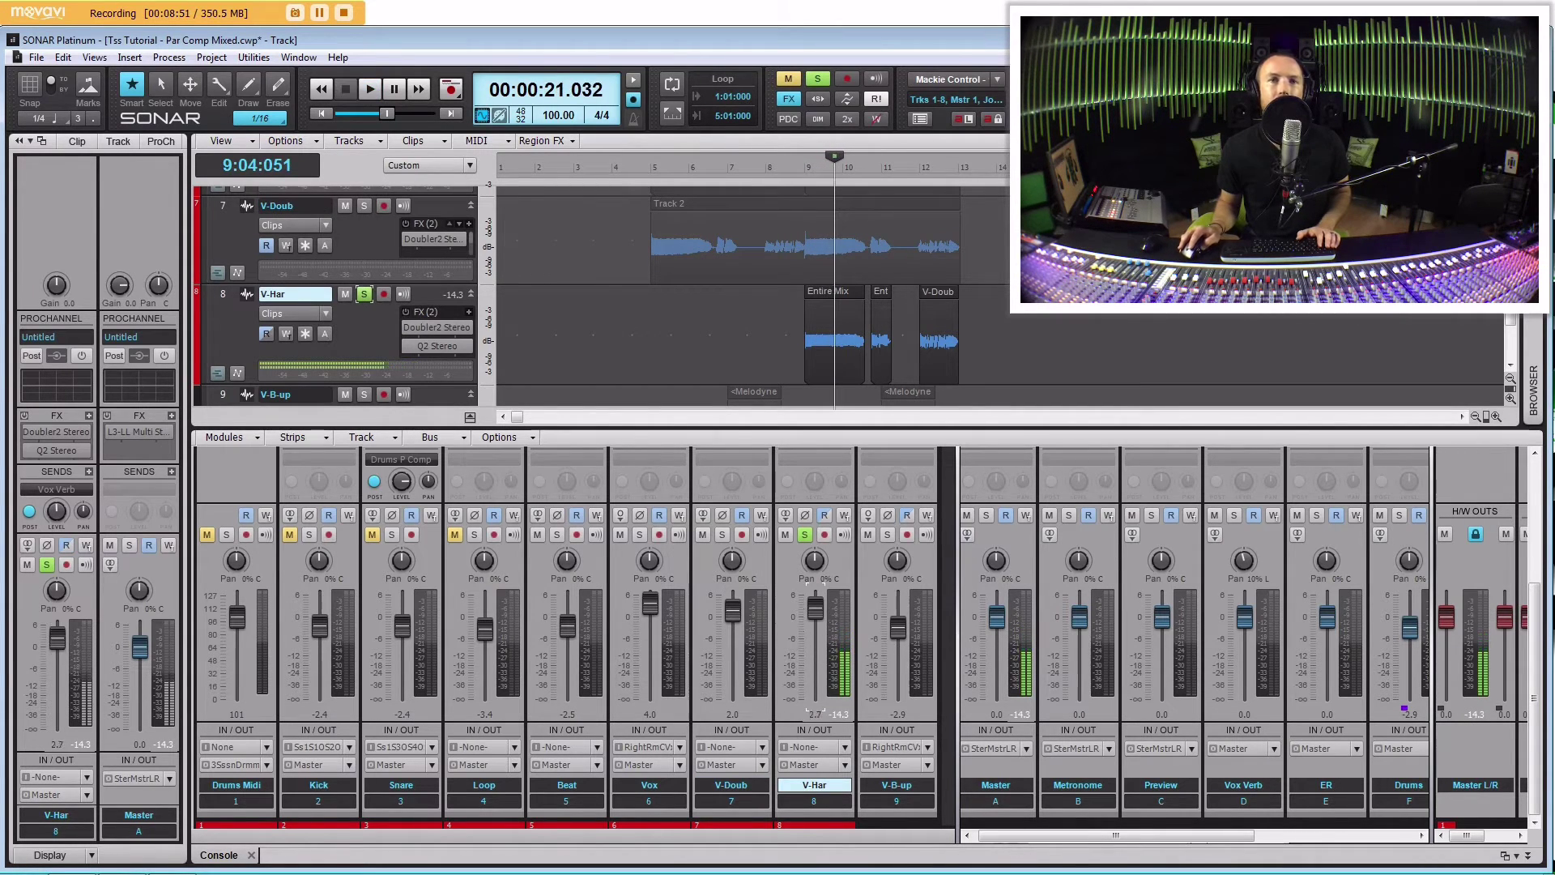
click(798, 353)
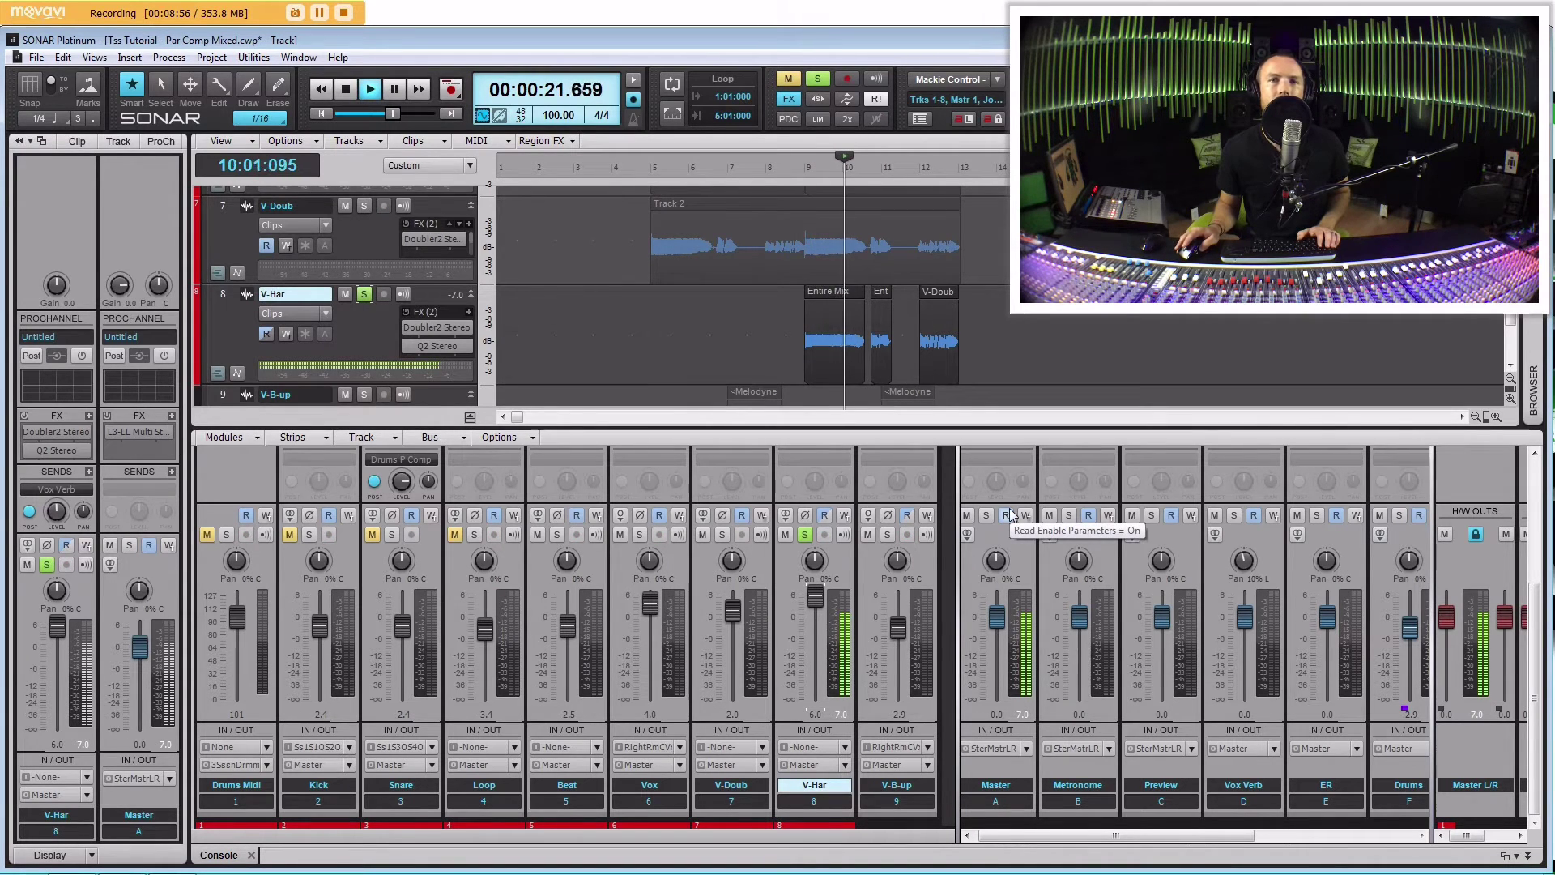
key(space)
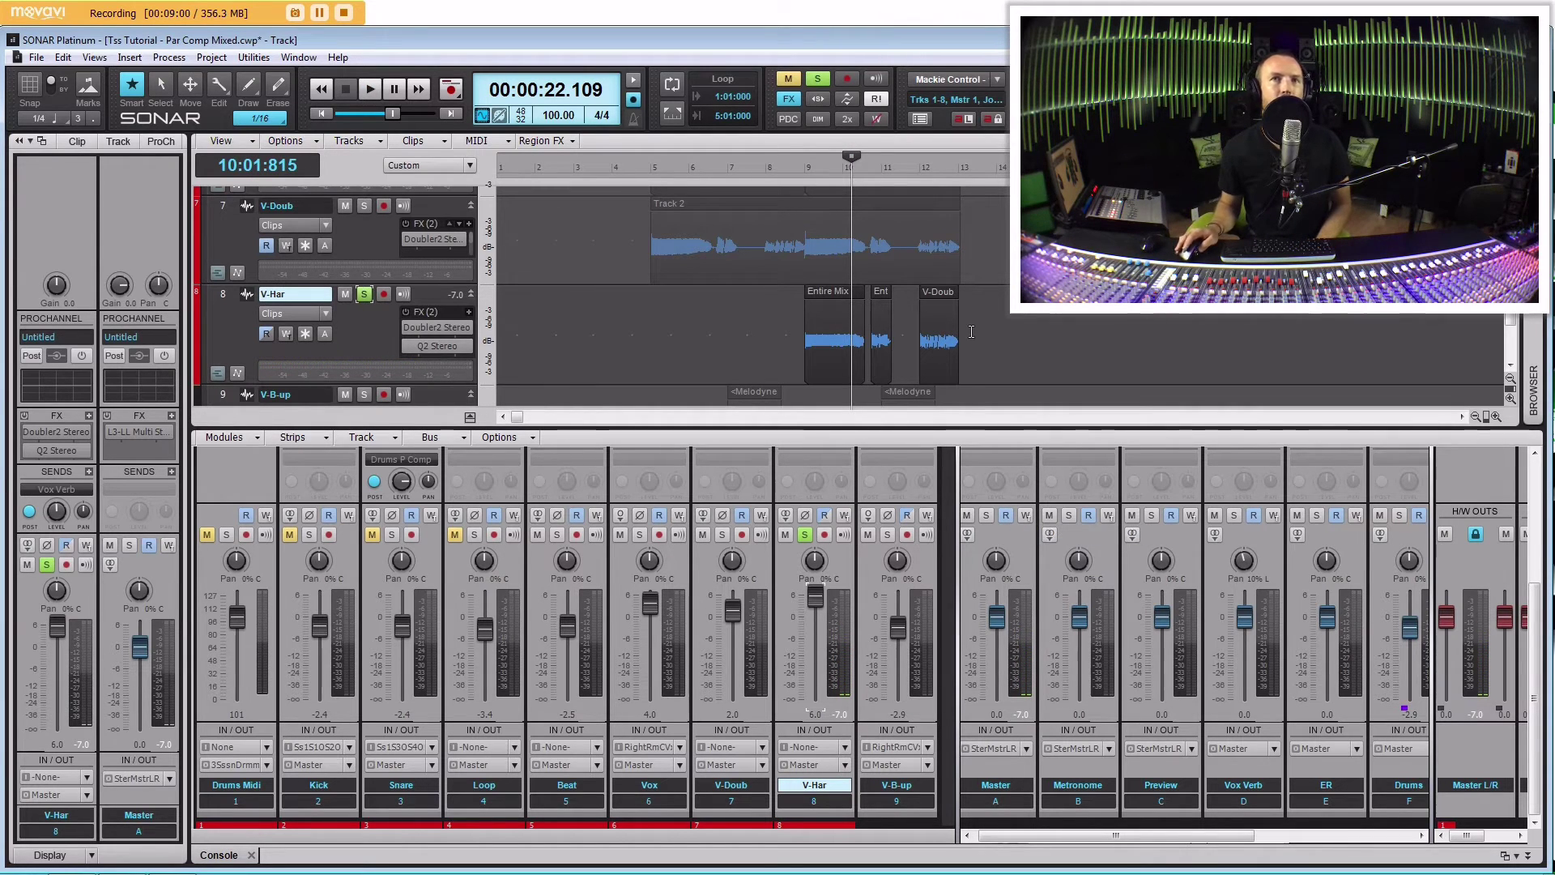
click(971, 332)
scroll(971, 332, down, 1)
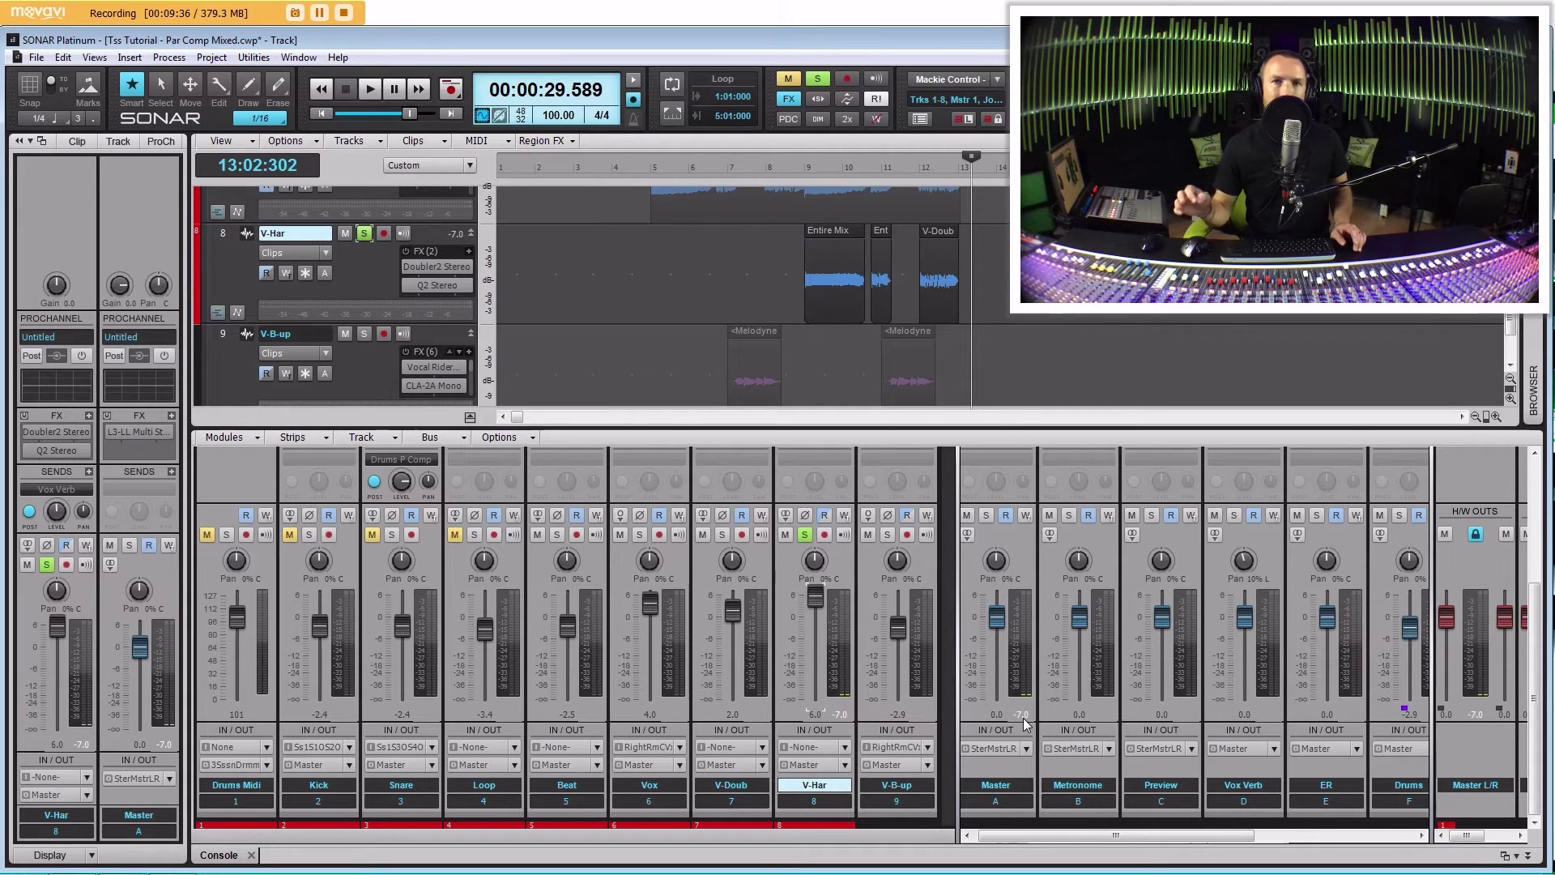
click(797, 310)
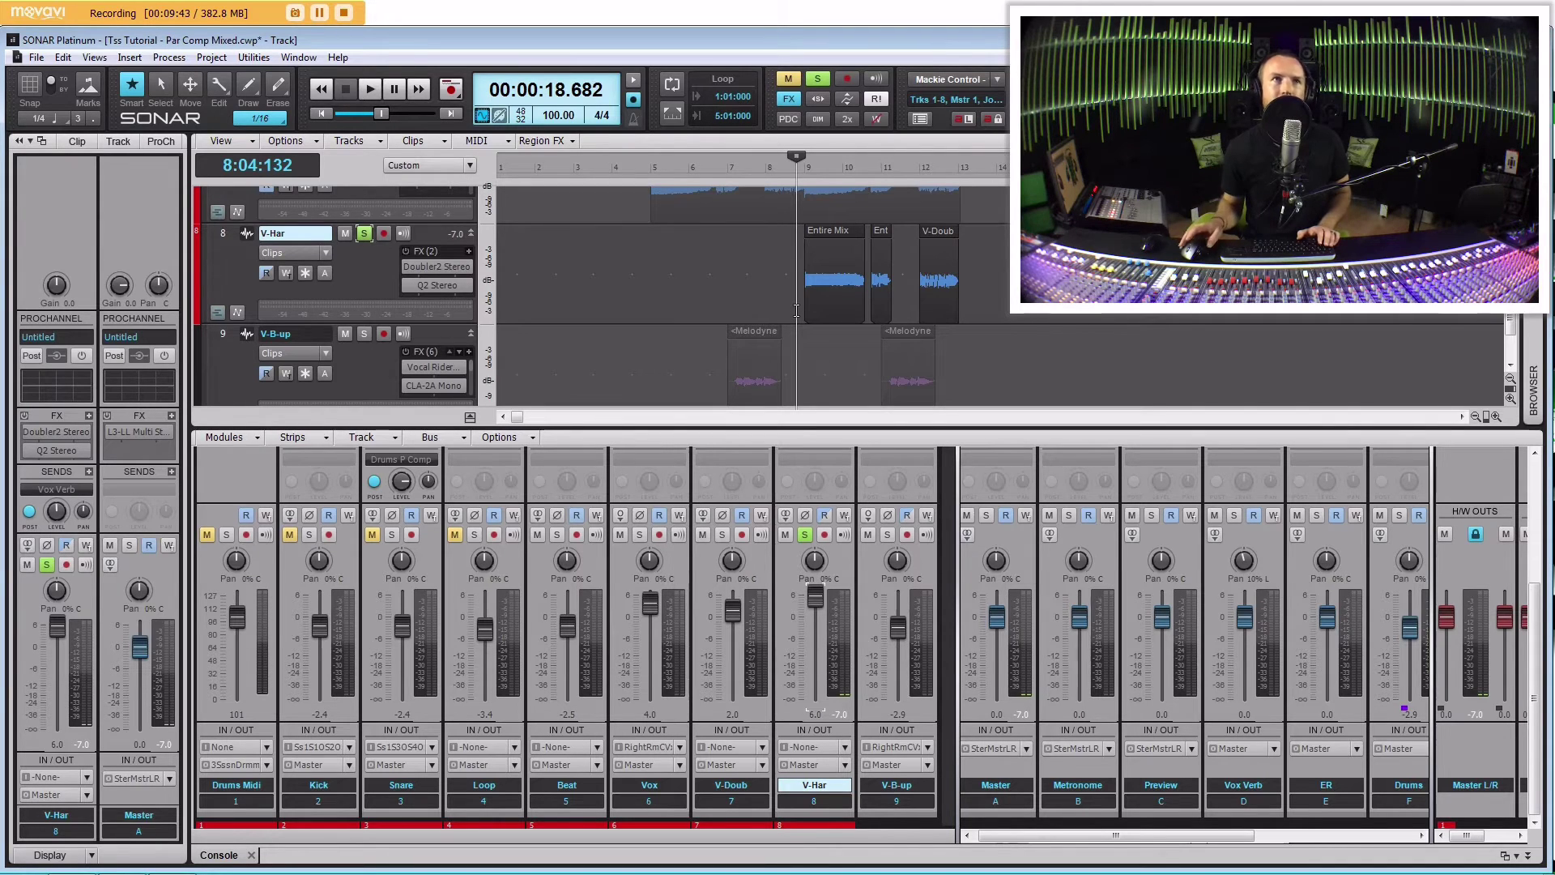
click(800, 330)
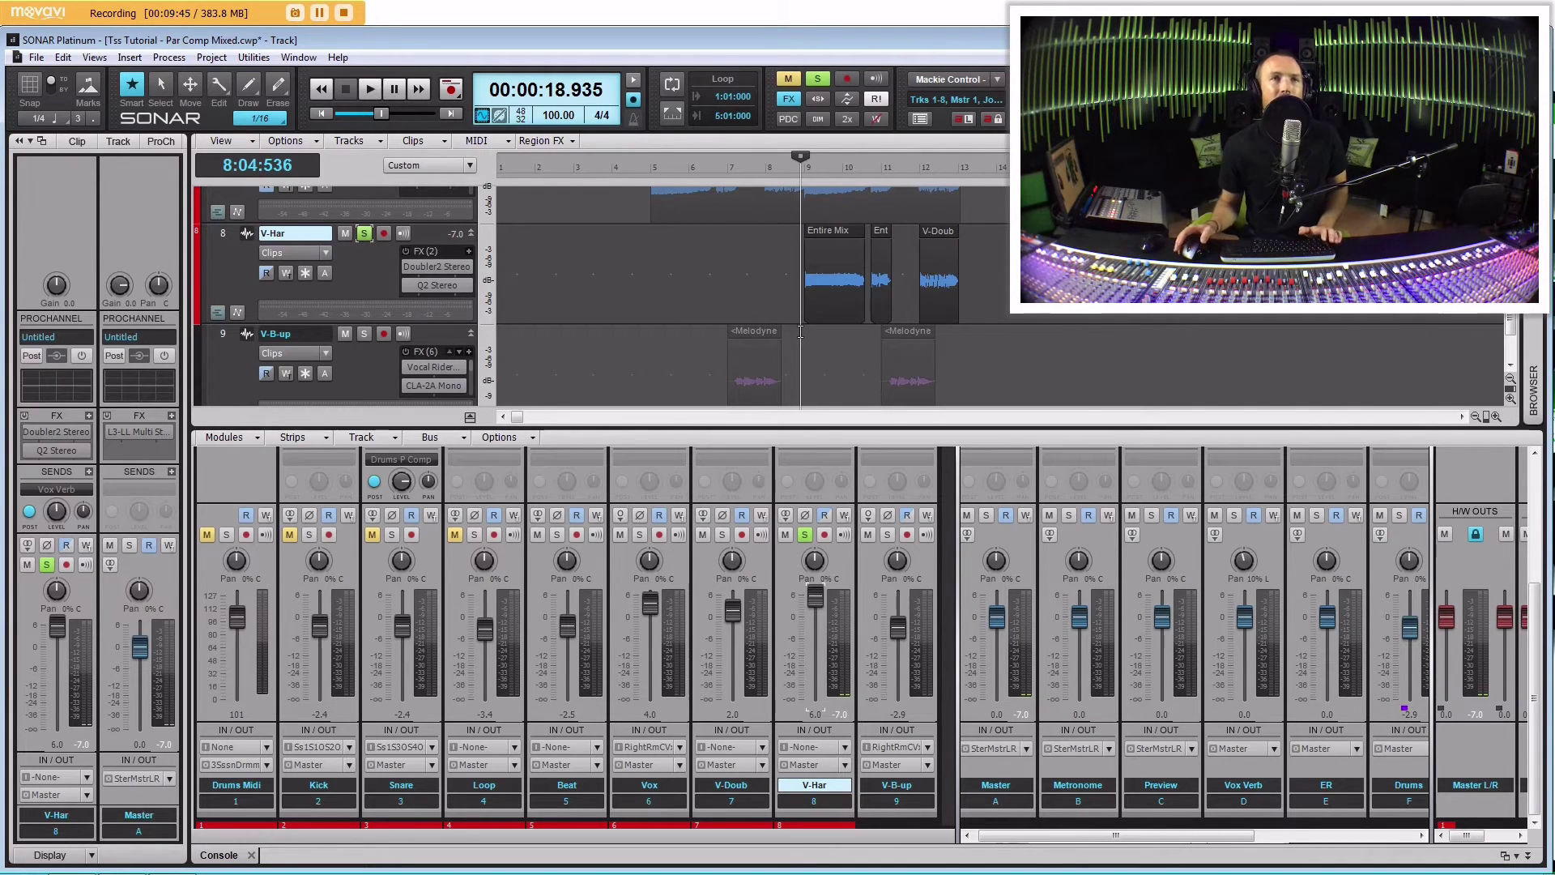
Switch the solo from the V-Har track to the V-B-up track and play it from the start of measure 7.
click(720, 300)
scroll(720, 300, down, 2)
drag(677, 235, 1022, 278)
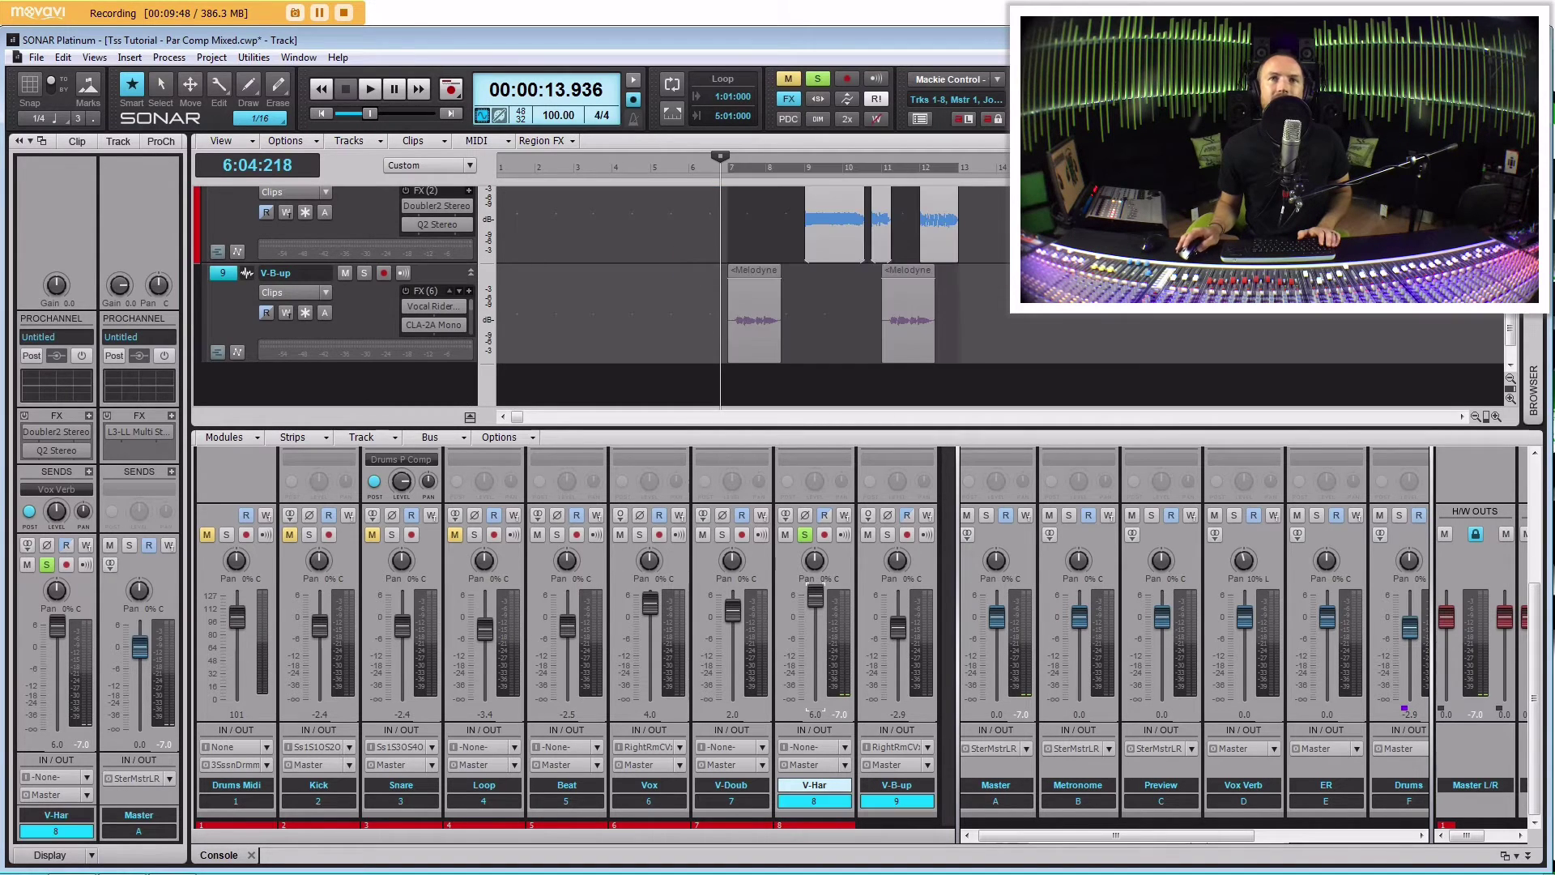
click(727, 247)
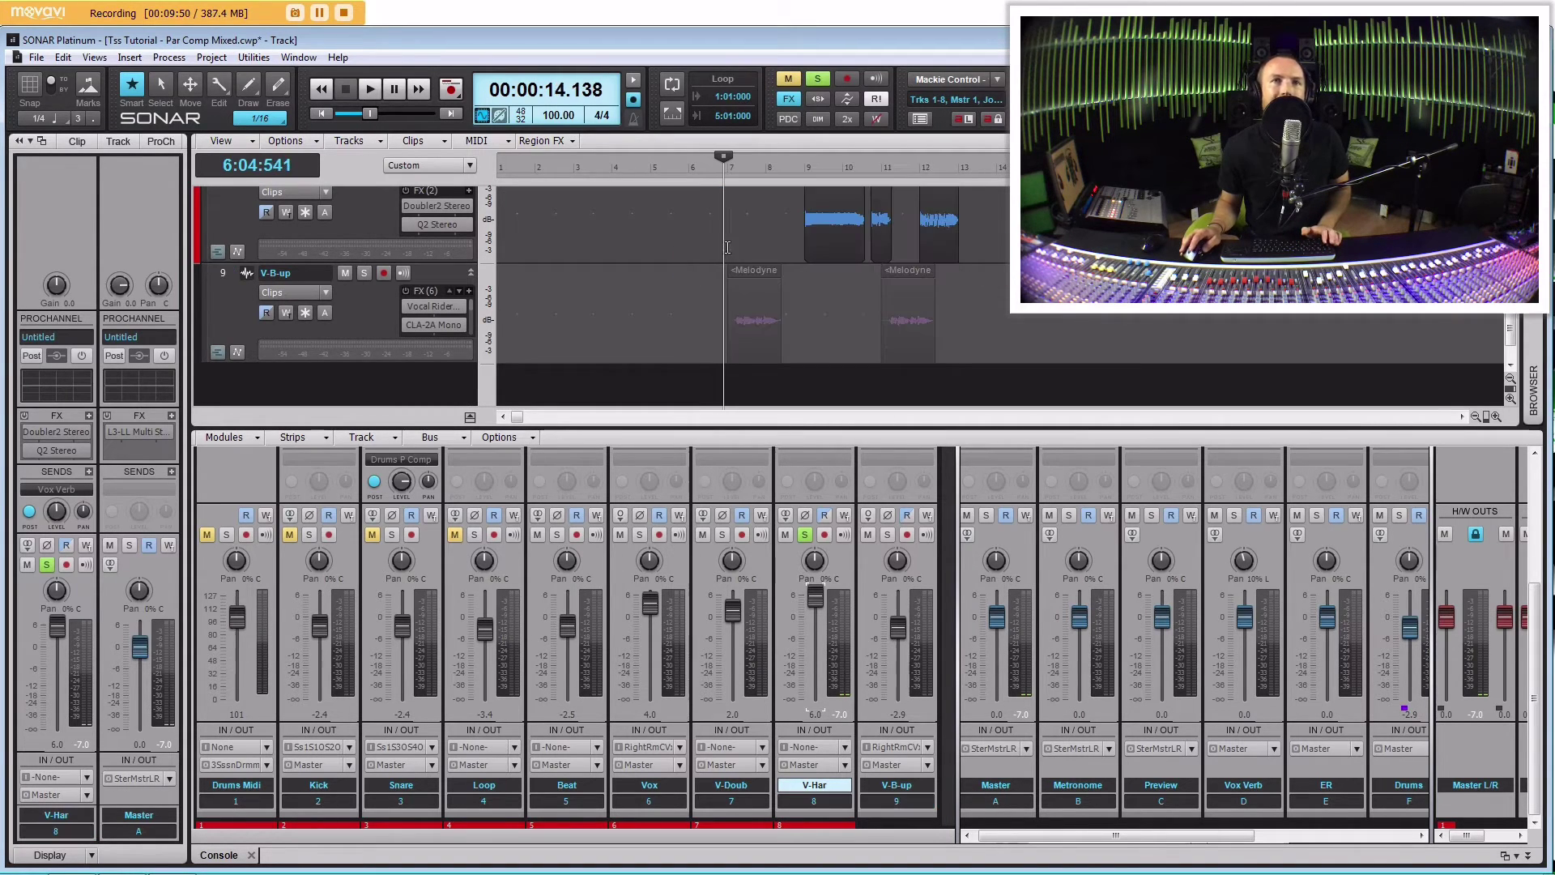
click(805, 535)
click(733, 243)
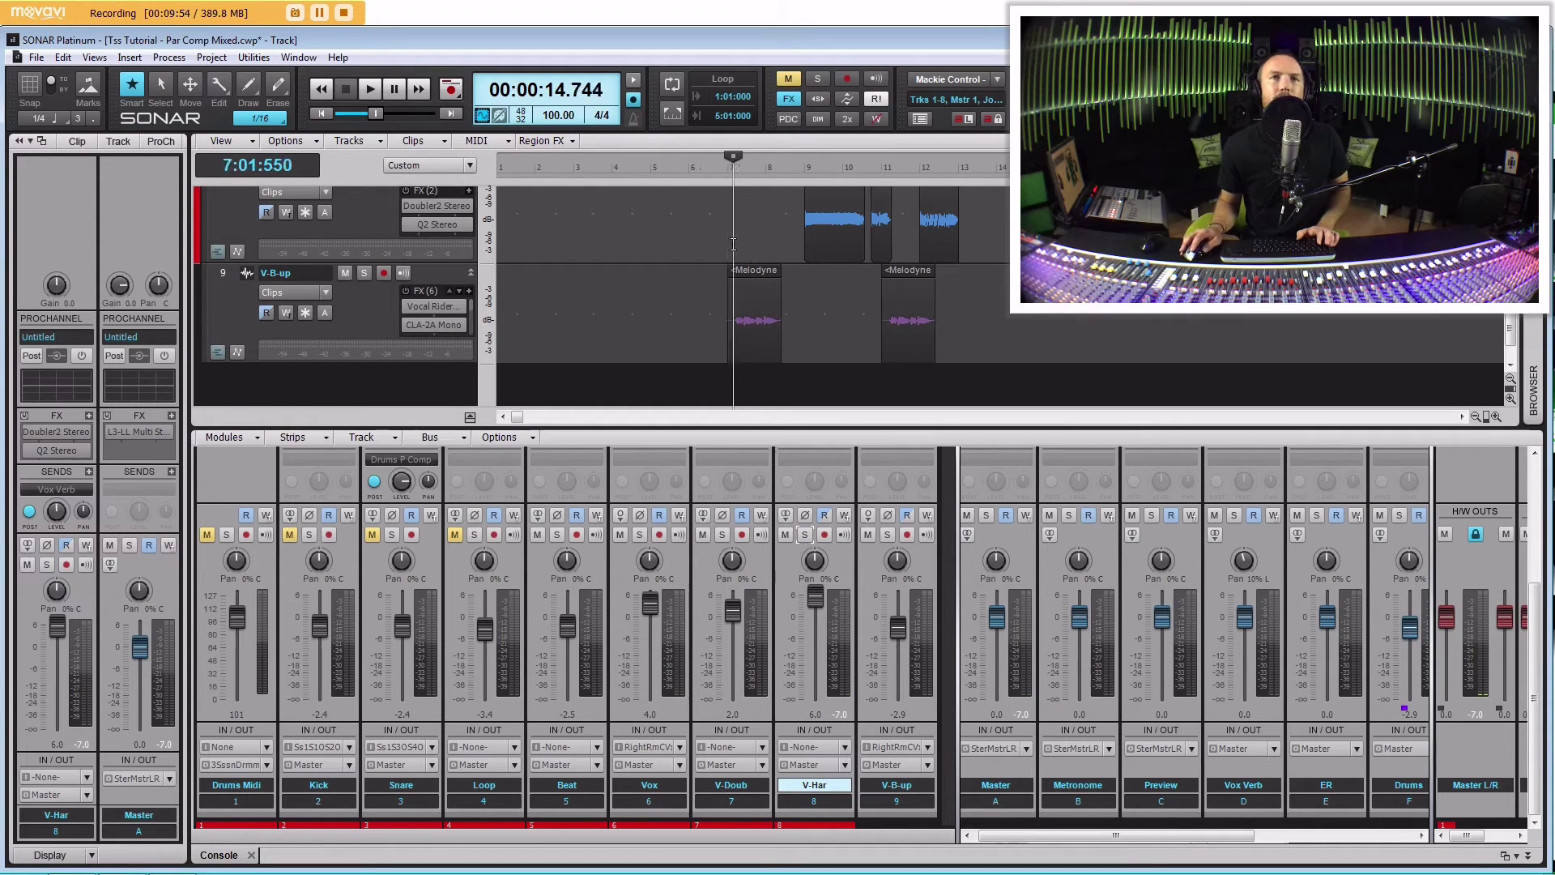
click(364, 273)
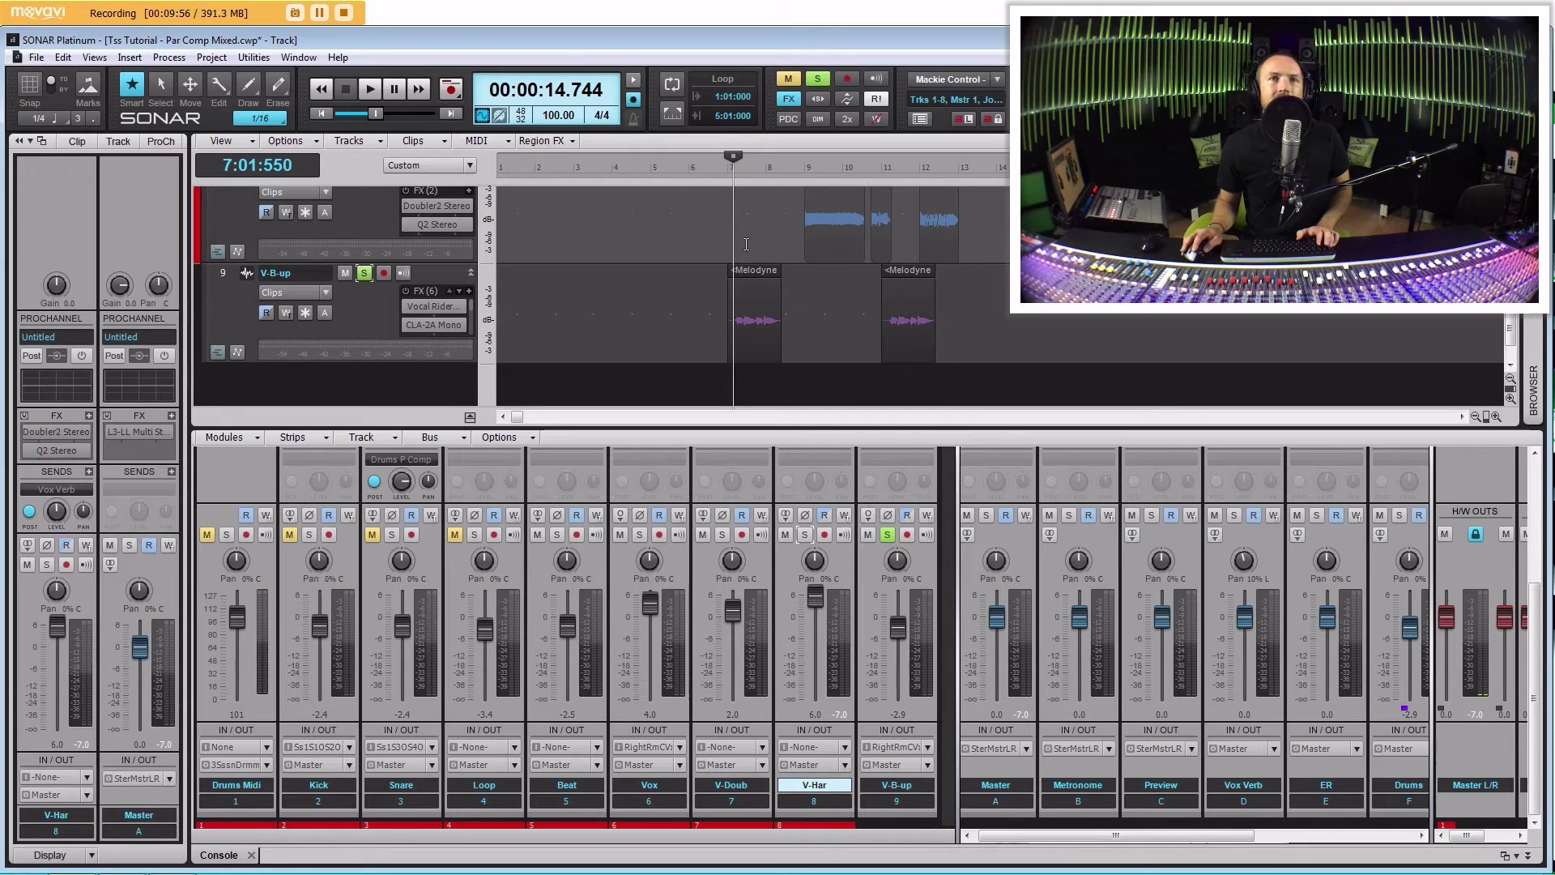
click(727, 380)
key(space)
Raise the V-B-up track's fader to 6.0 dB, then select its two clips and replay them from measure 7.
click(892, 631)
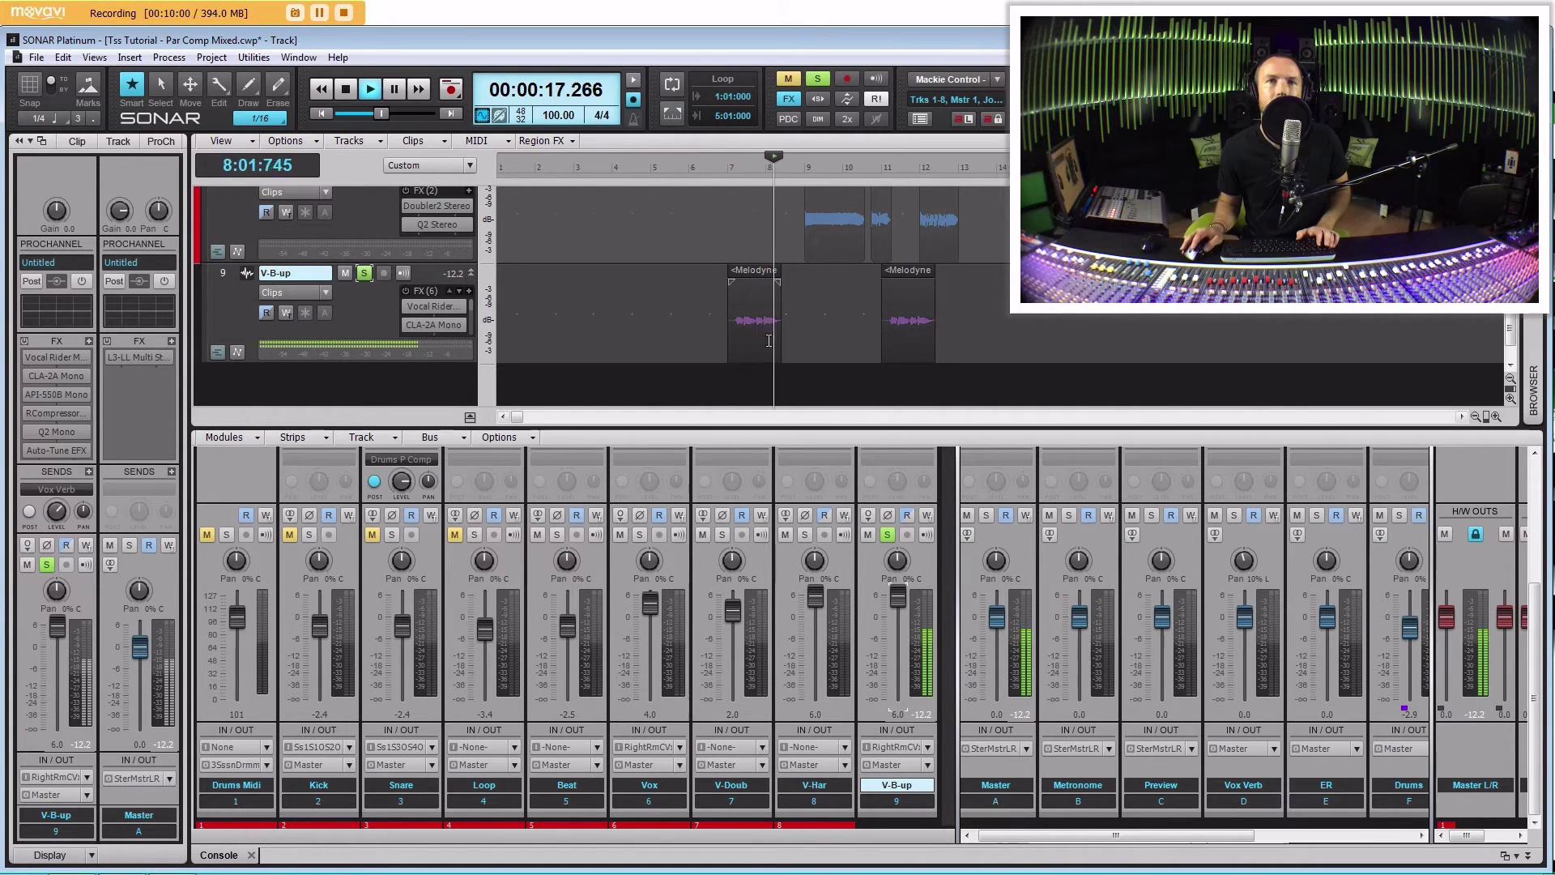
key(space)
drag(703, 307, 1069, 324)
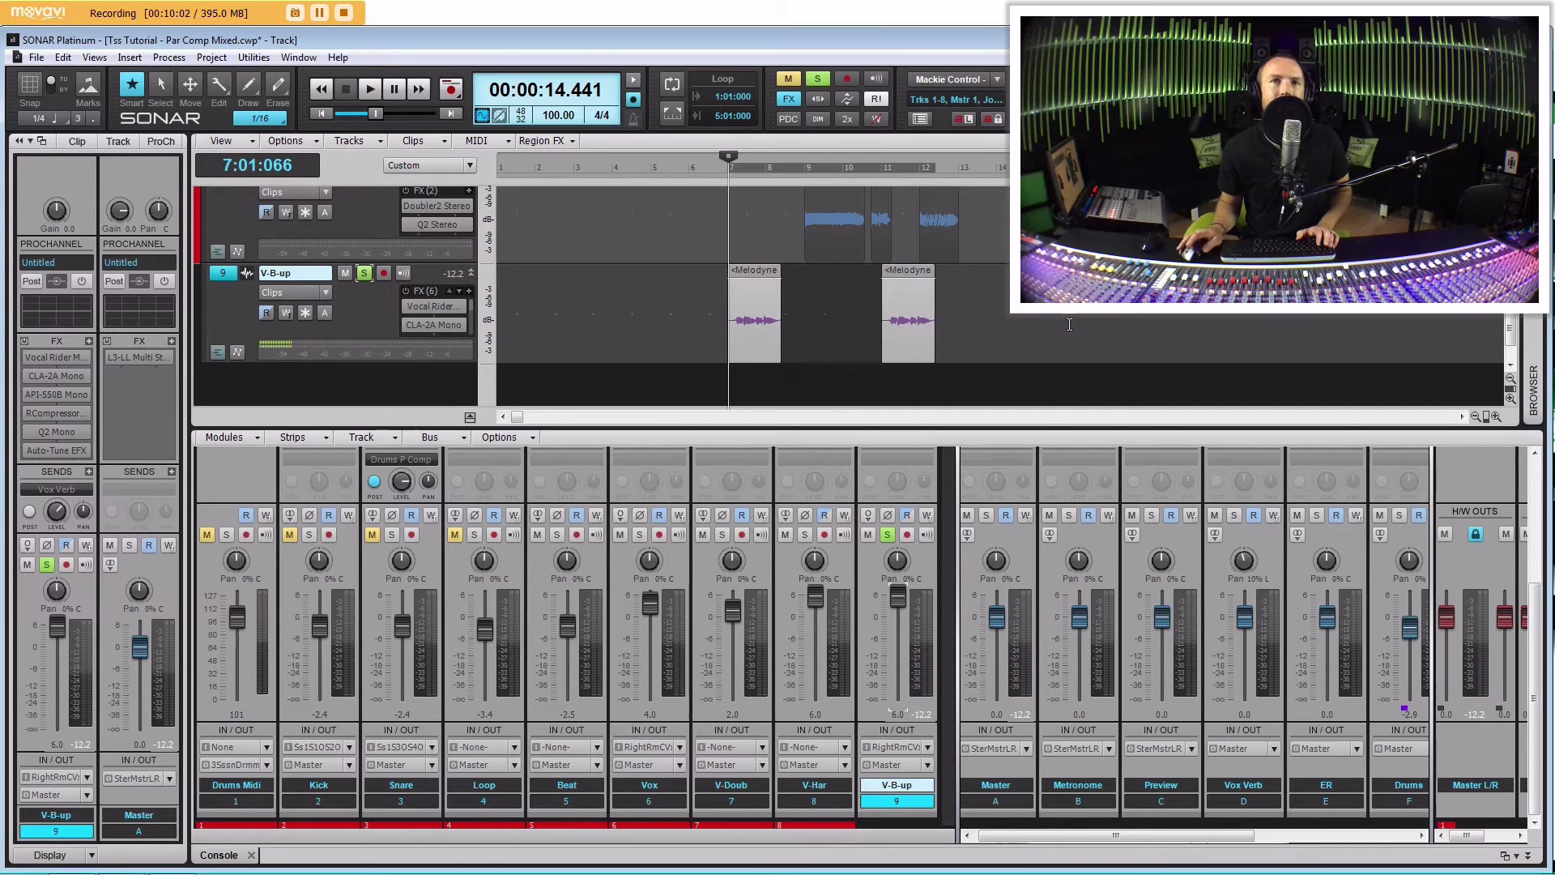
key(space)
key(space)
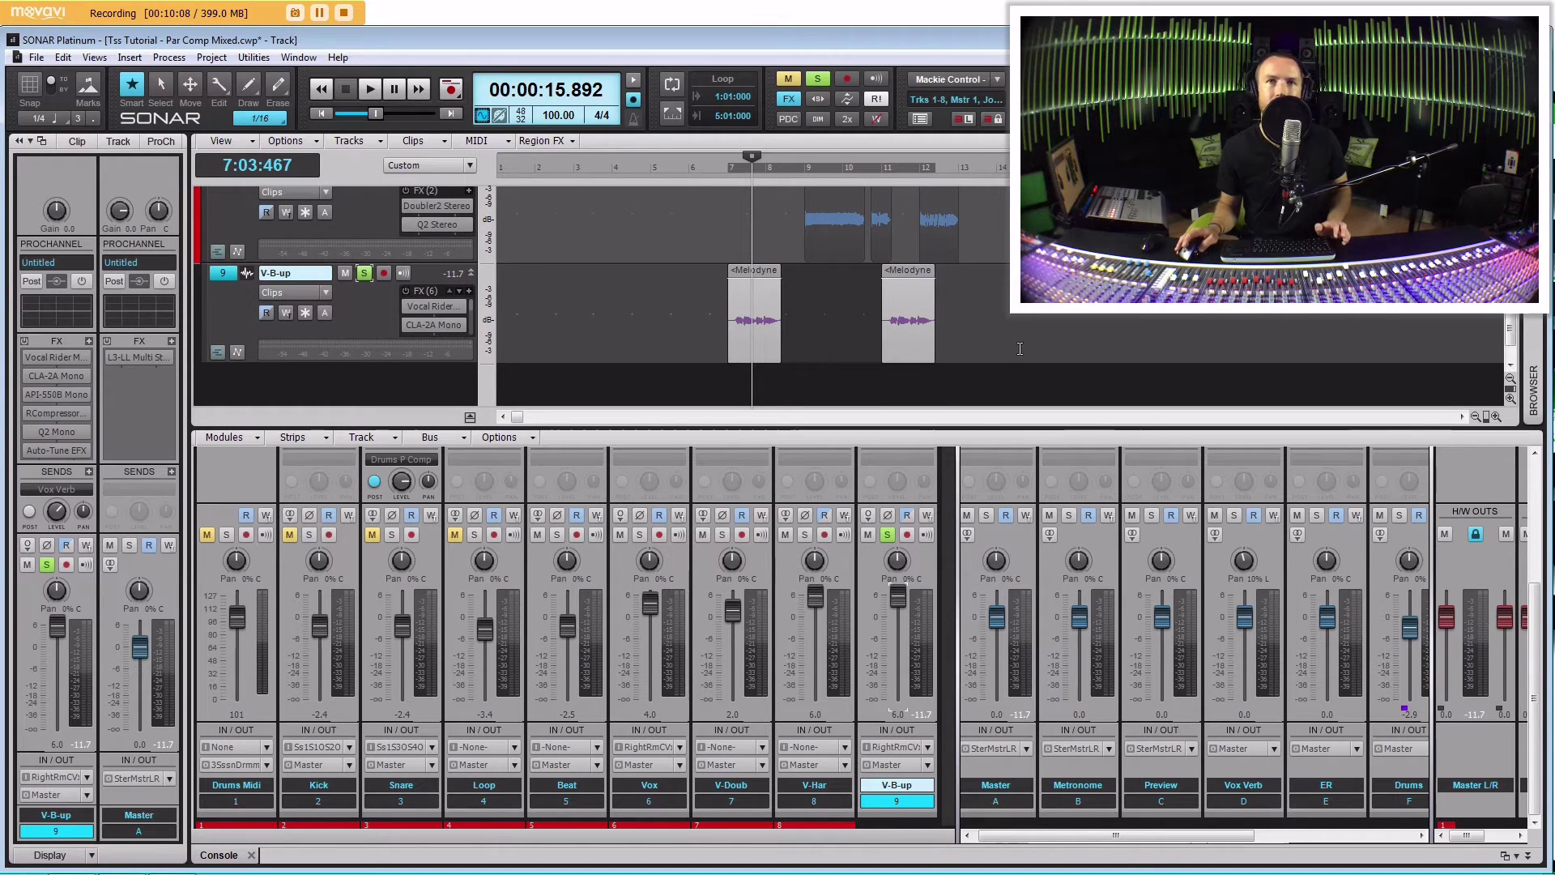
Return to the project start and turn off the solo on the V-B-up track.
click(1511, 386)
scroll(970, 321, up, 3)
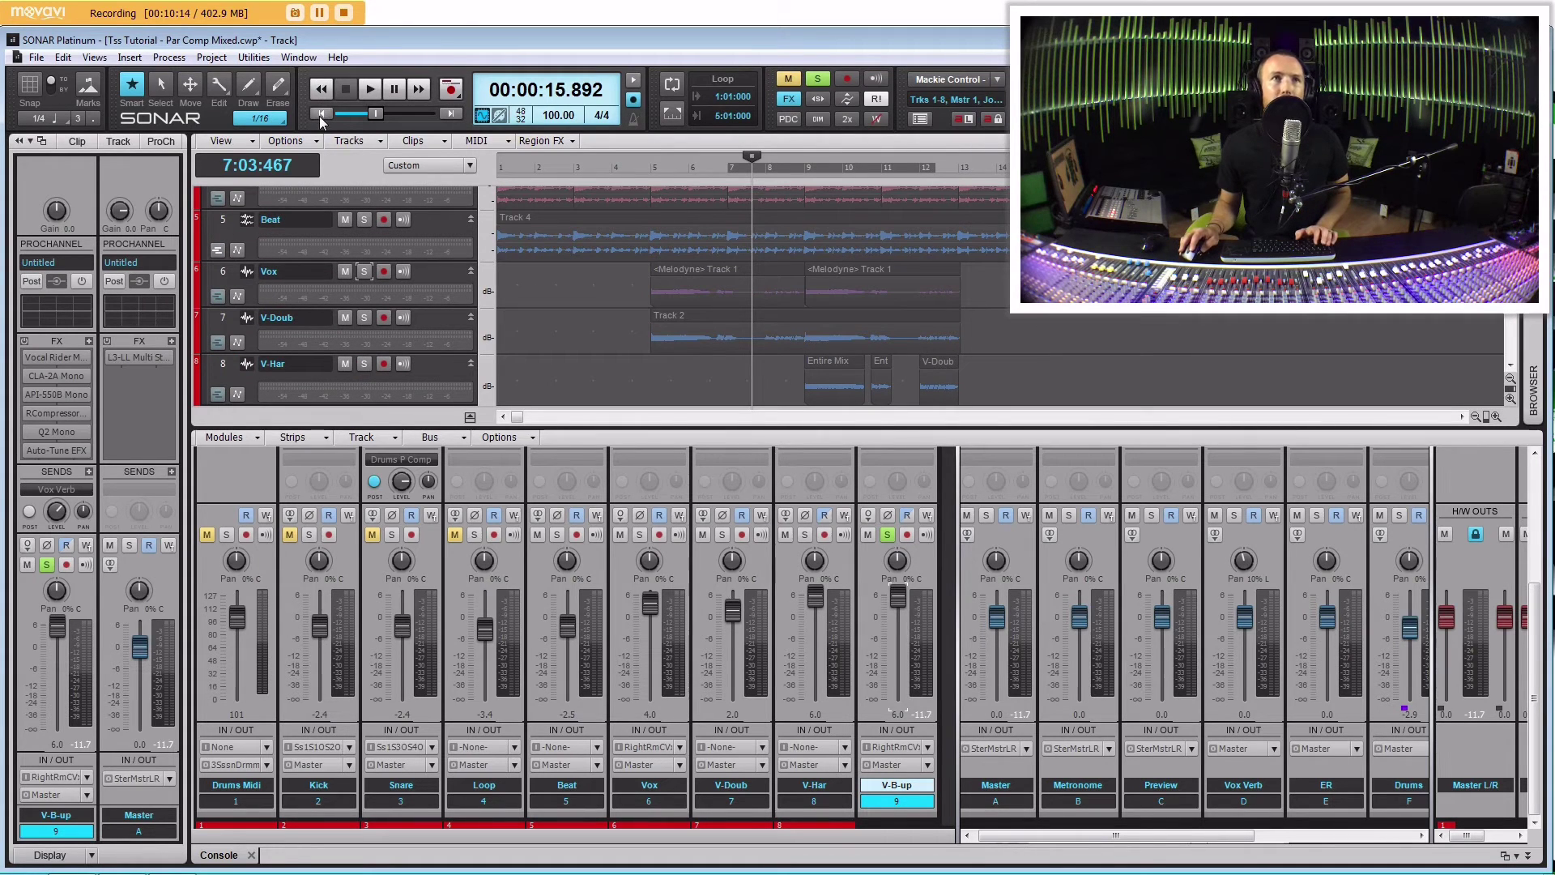
key(w)
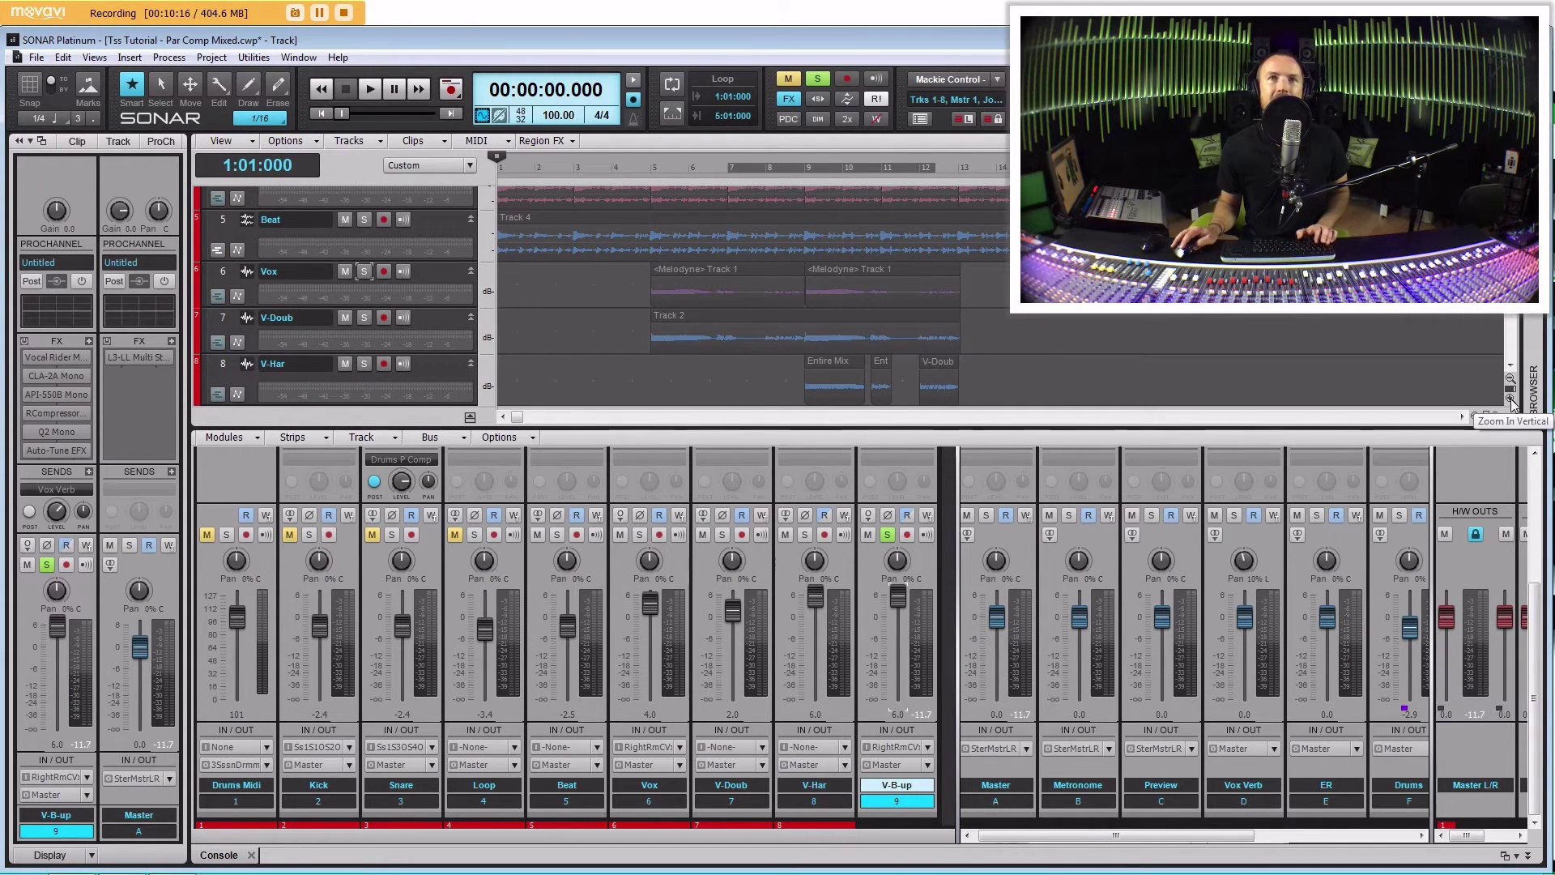
click(891, 538)
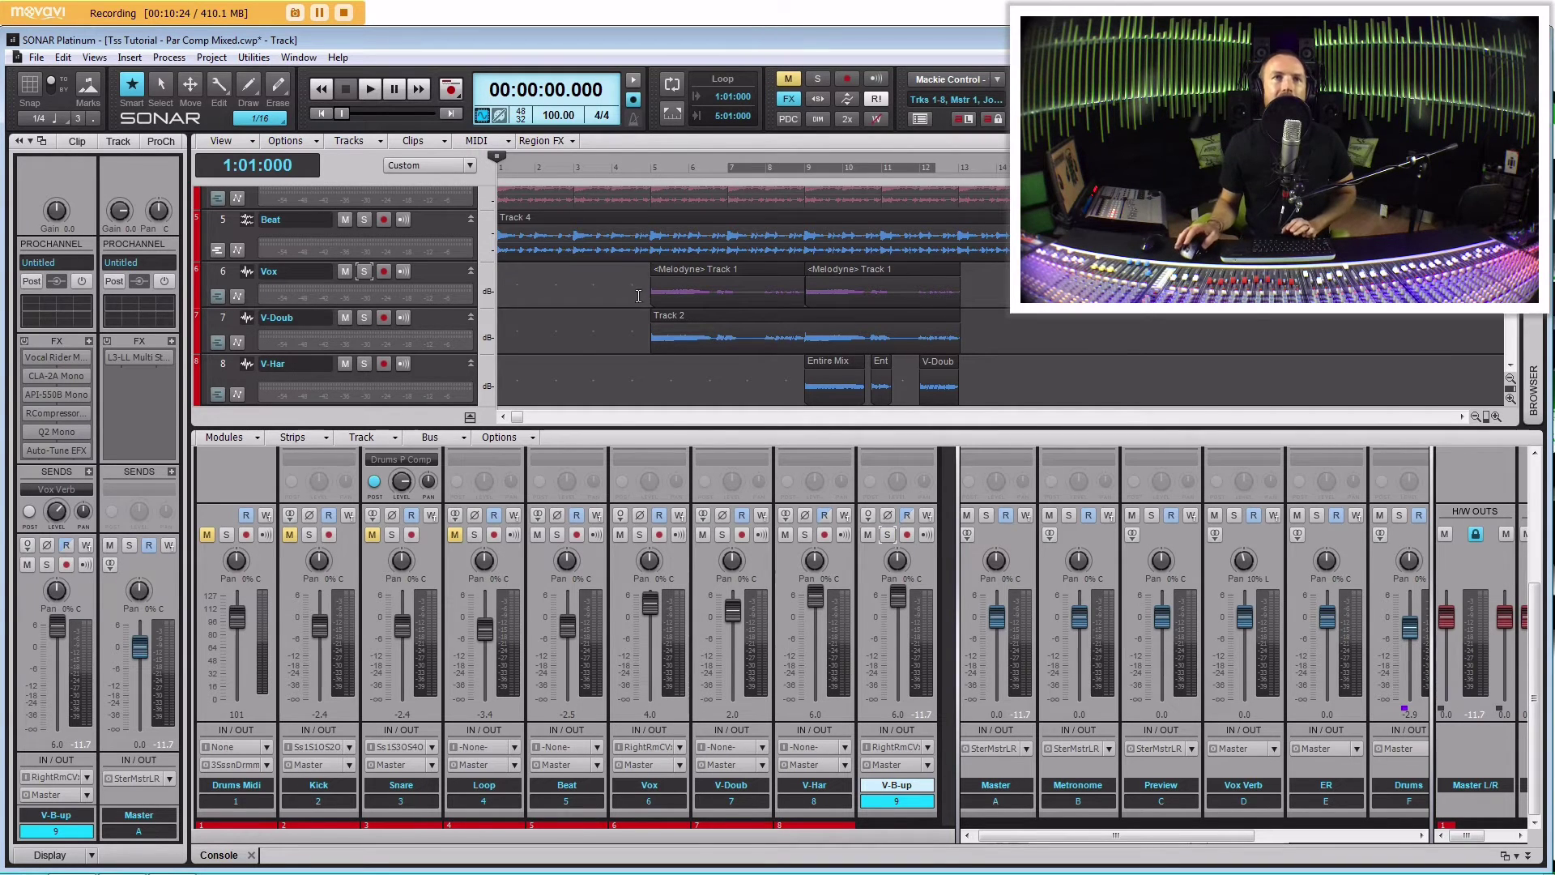
click(650, 357)
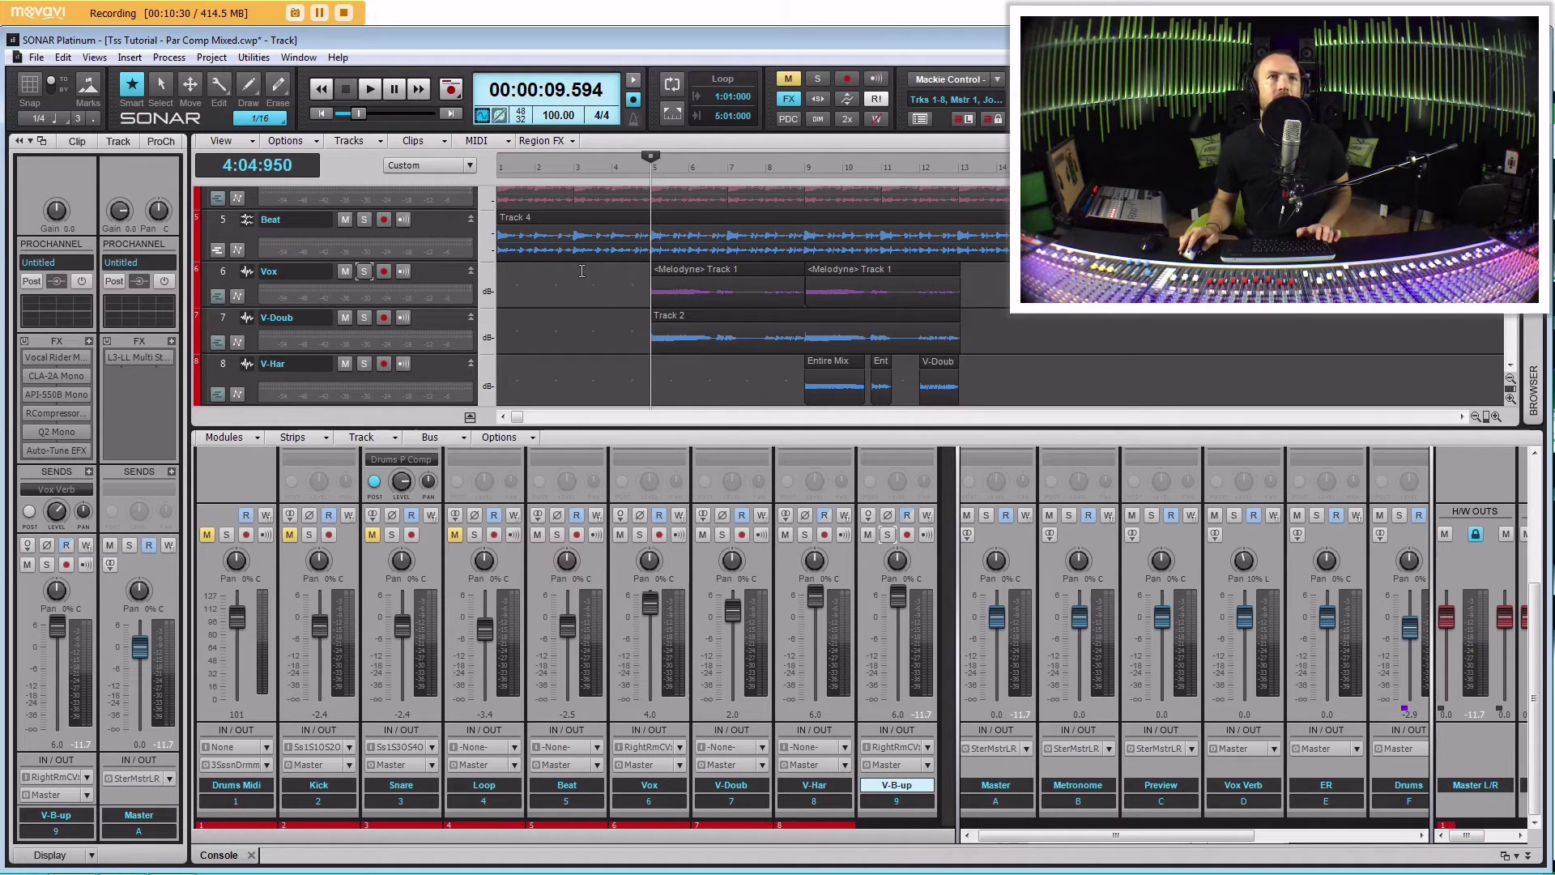
click(595, 296)
click(321, 113)
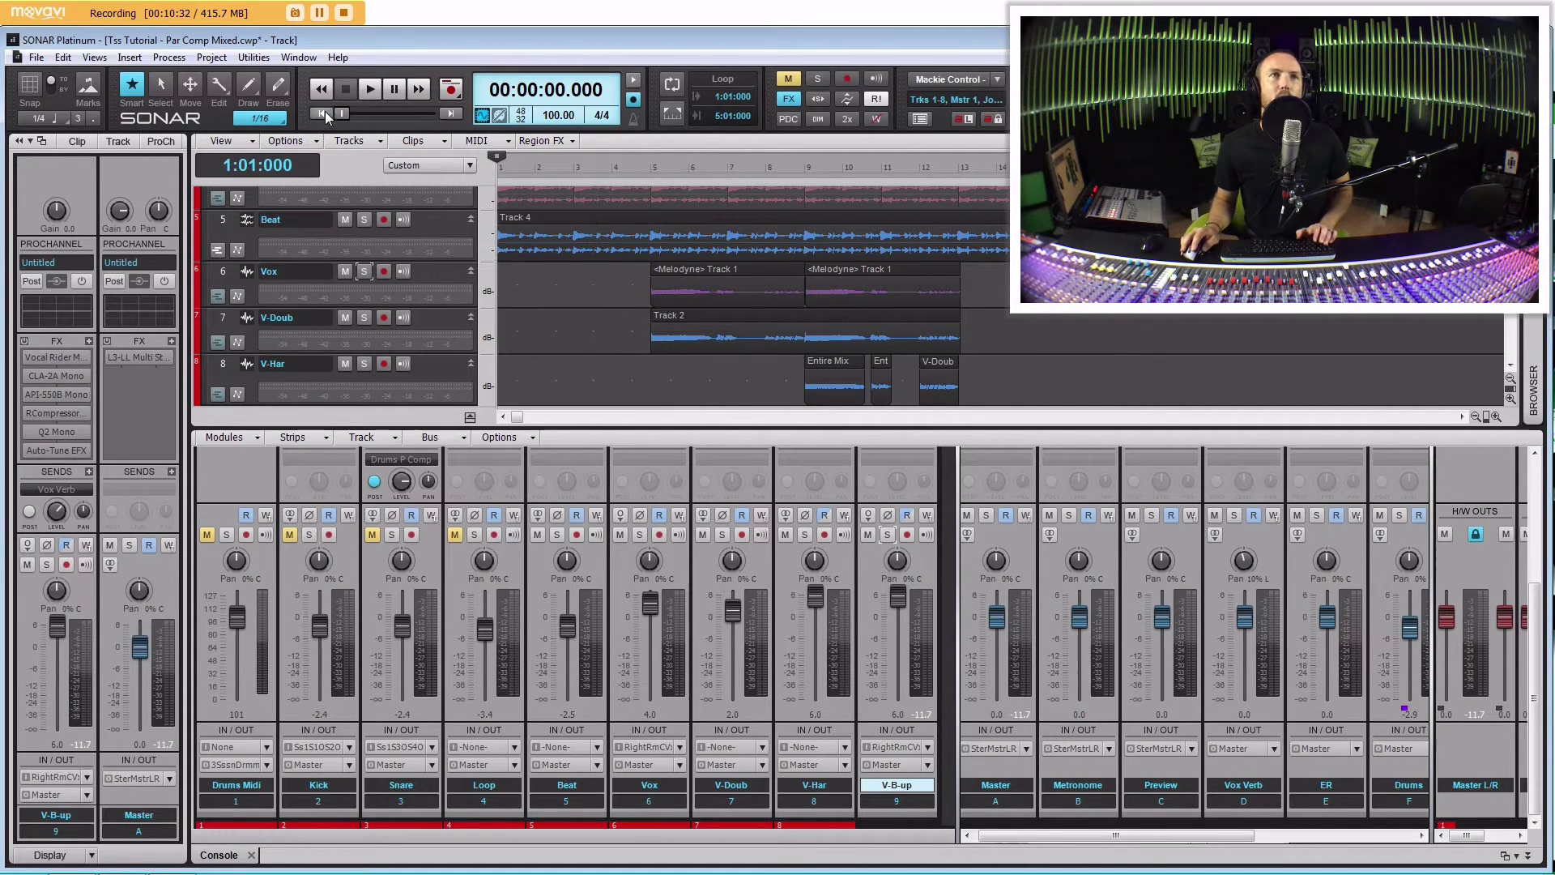
drag(1045, 221, 476, 260)
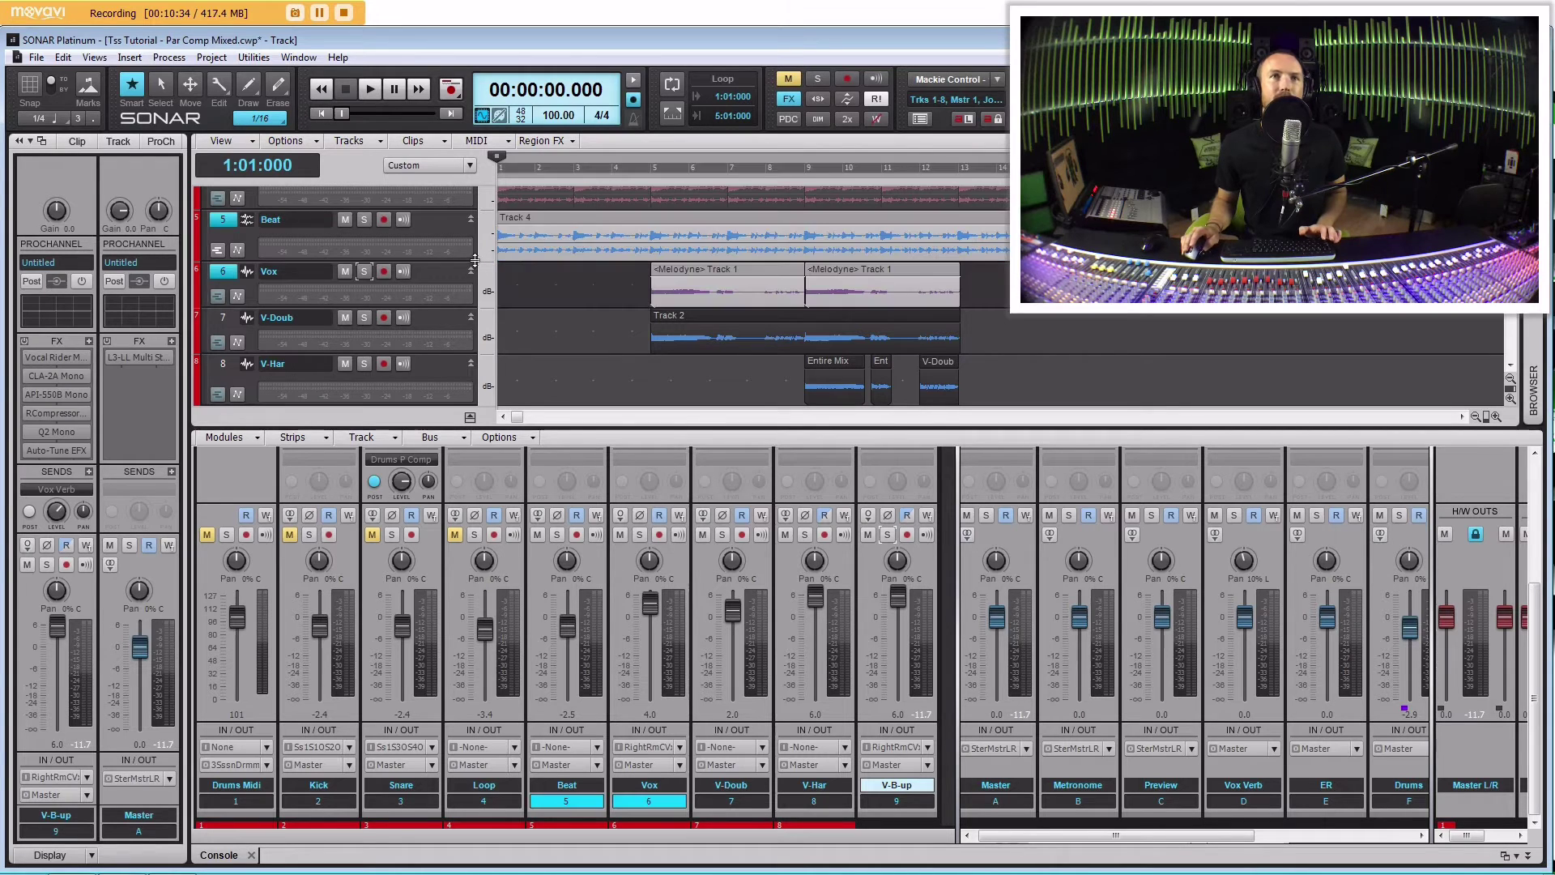
click(536, 290)
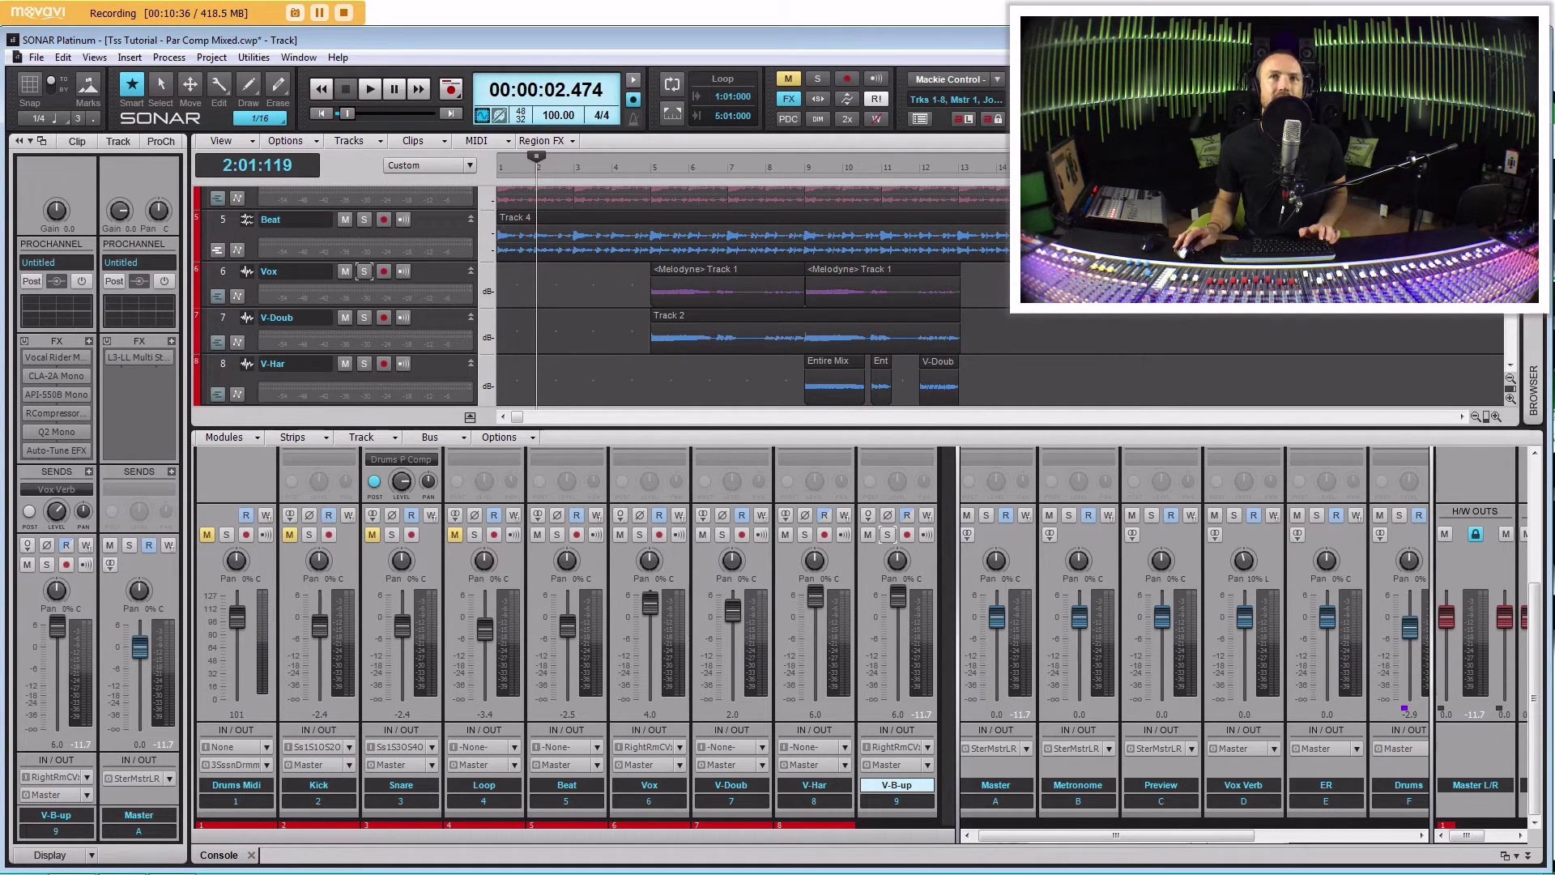
Try moving the clips on the Vox, V-Doub, V-Har and V-B-up tracks so that each track begins at the project start.
scroll(1042, 317, down, 1)
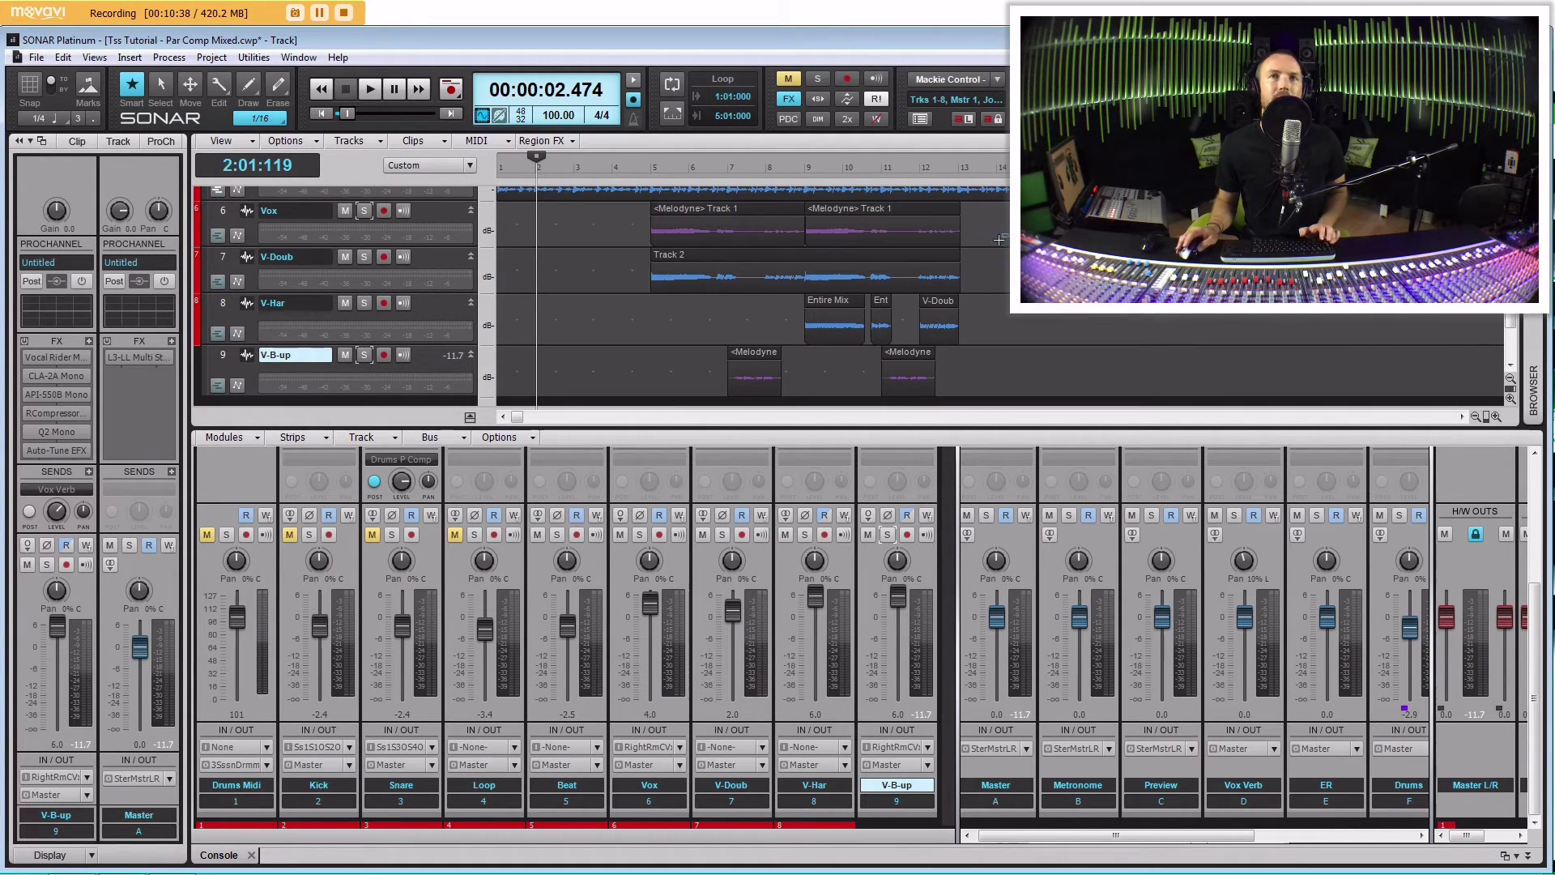
drag(999, 239, 737, 393)
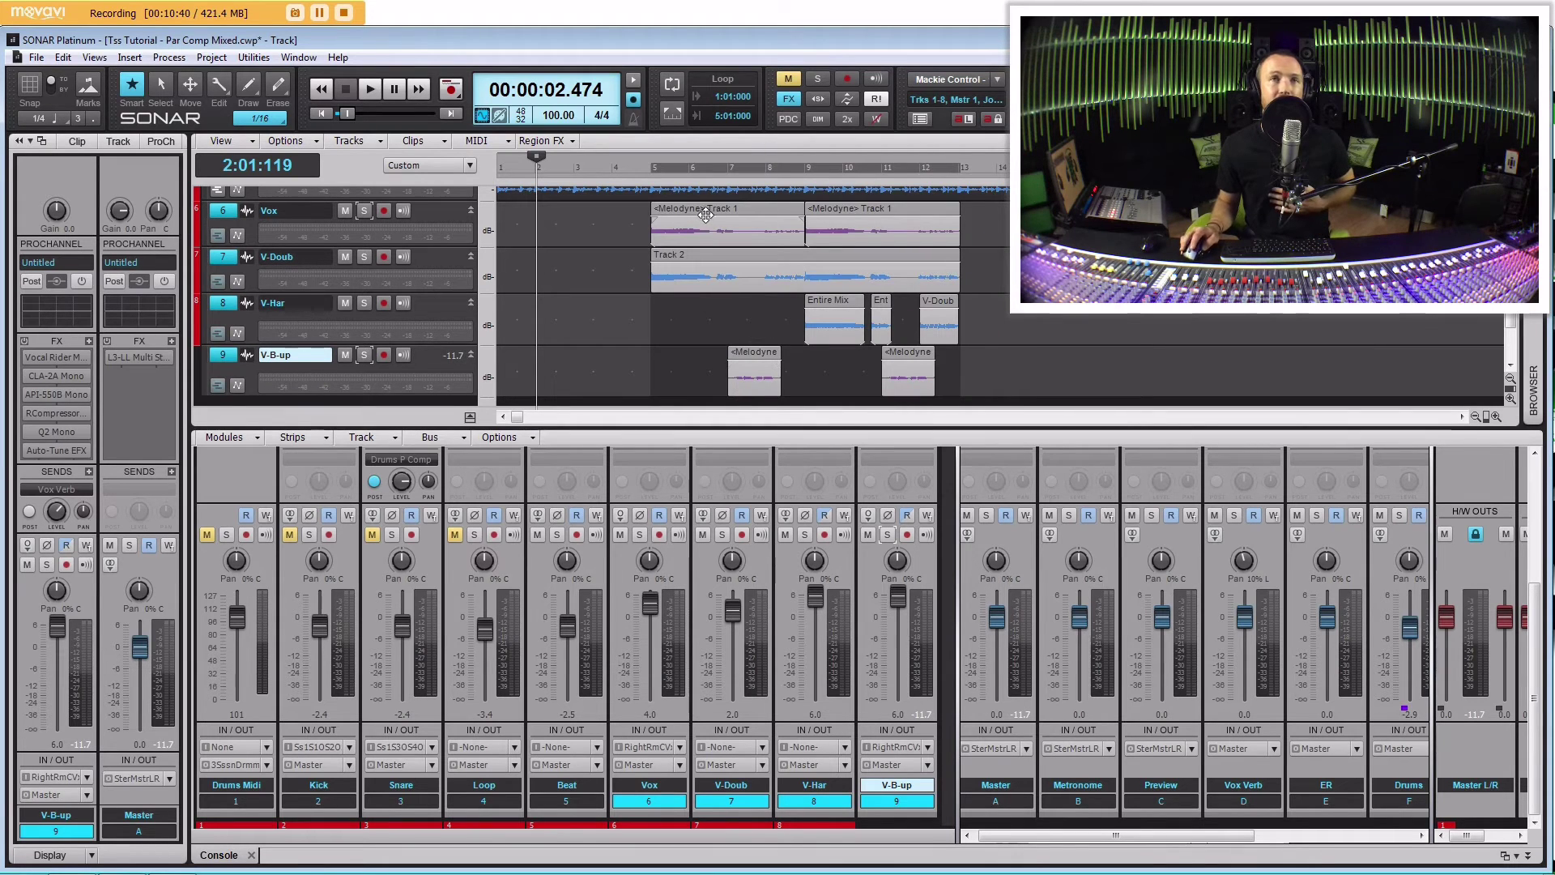
drag(711, 214, 525, 220)
drag(880, 379, 529, 300)
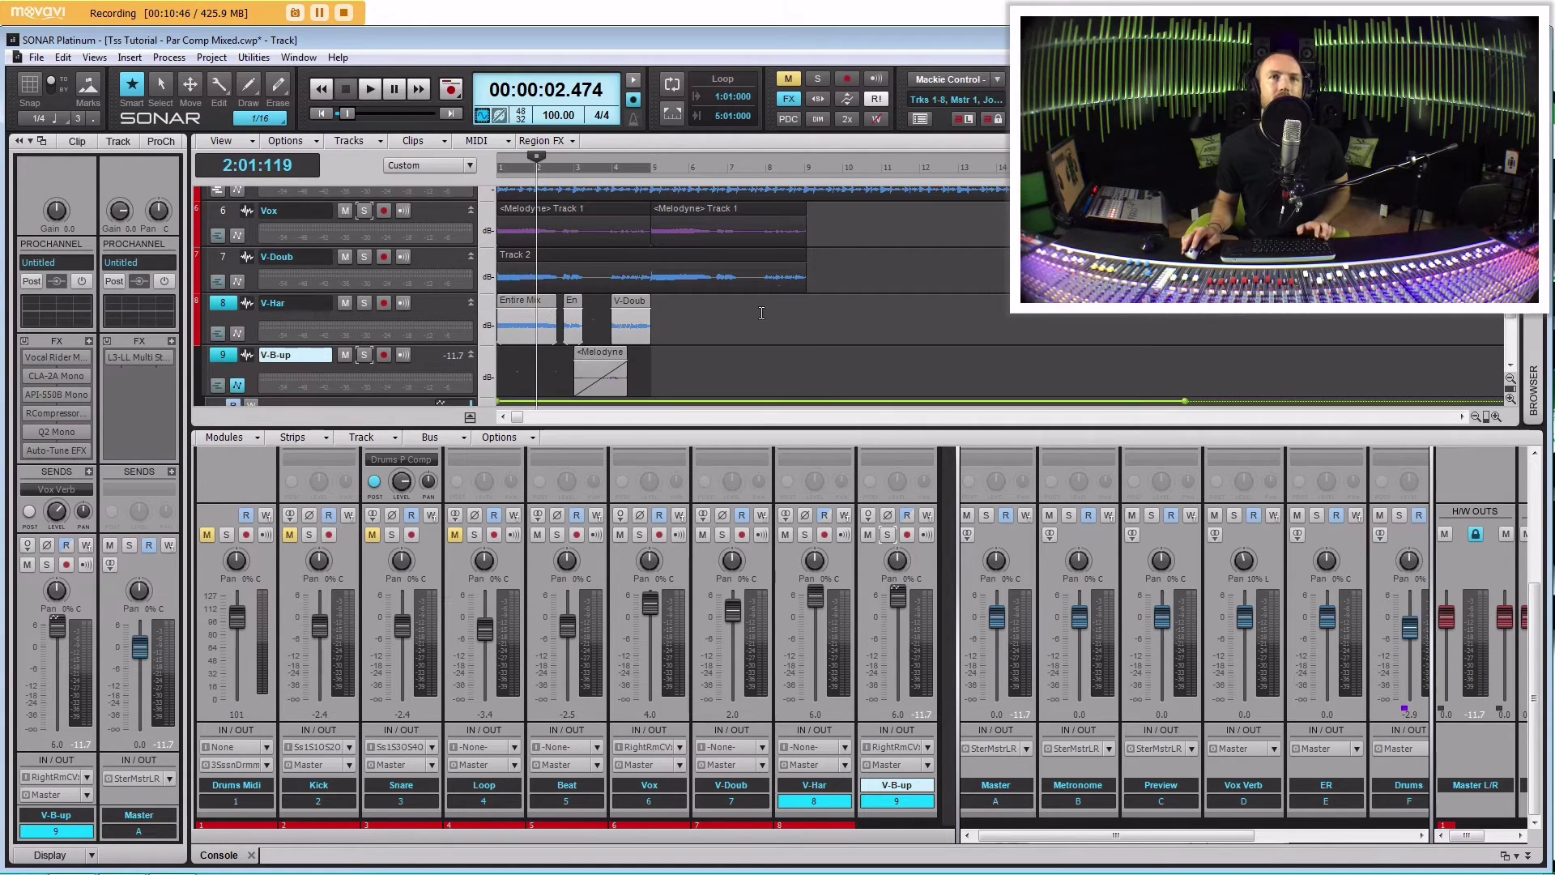
click(746, 321)
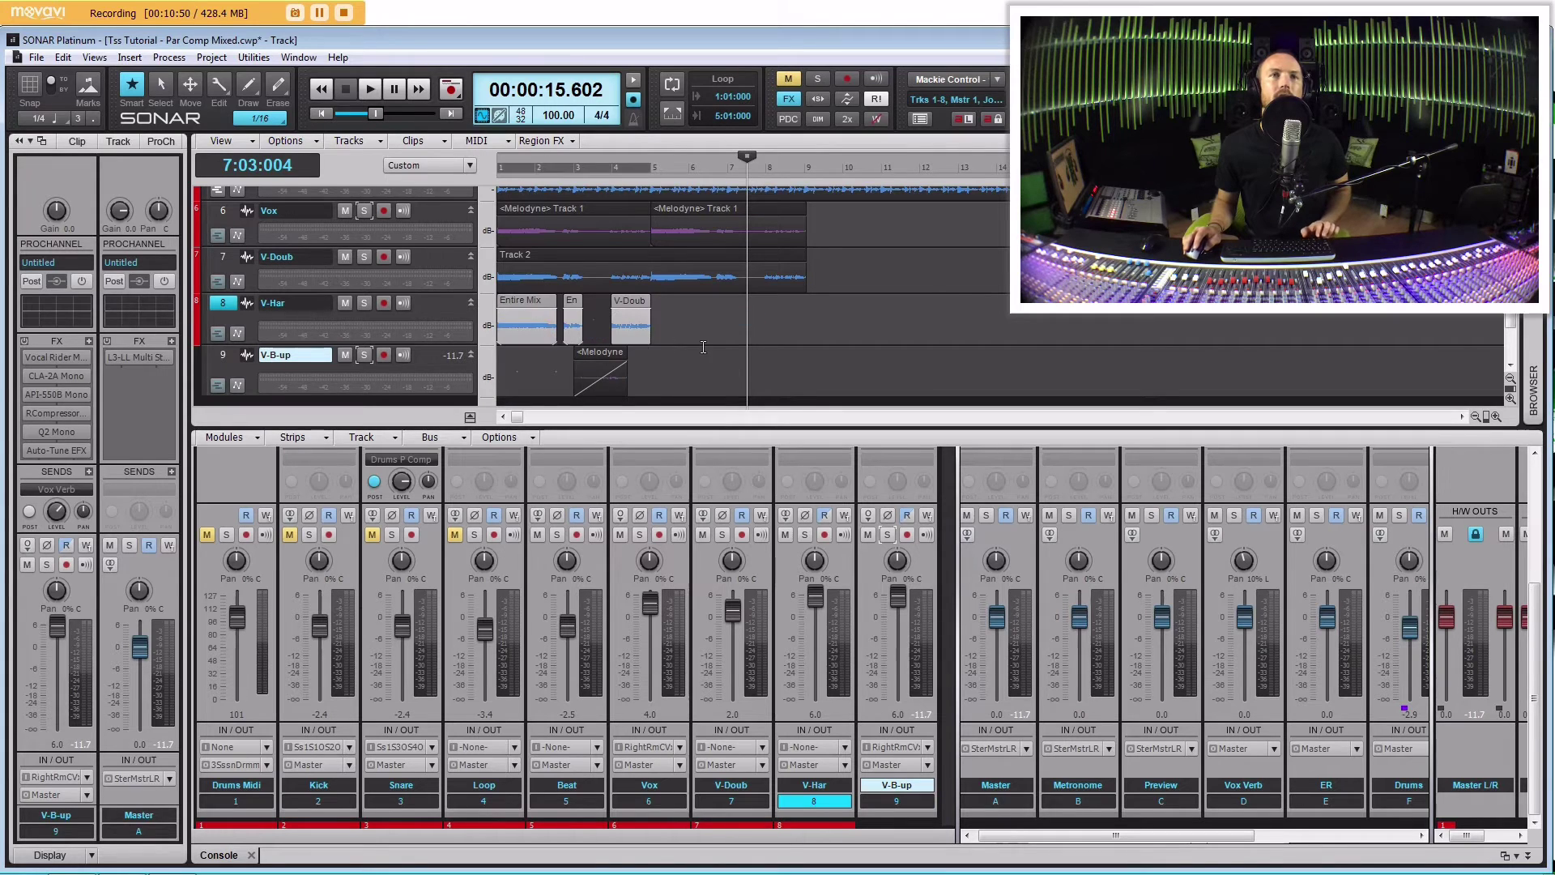
key(ctrl+z)
drag(856, 297, 511, 308)
drag(802, 366, 524, 352)
Undo the moves of the vocal clips on the Vox, V-Doub, V-Har and V-B-up tracks.
click(778, 345)
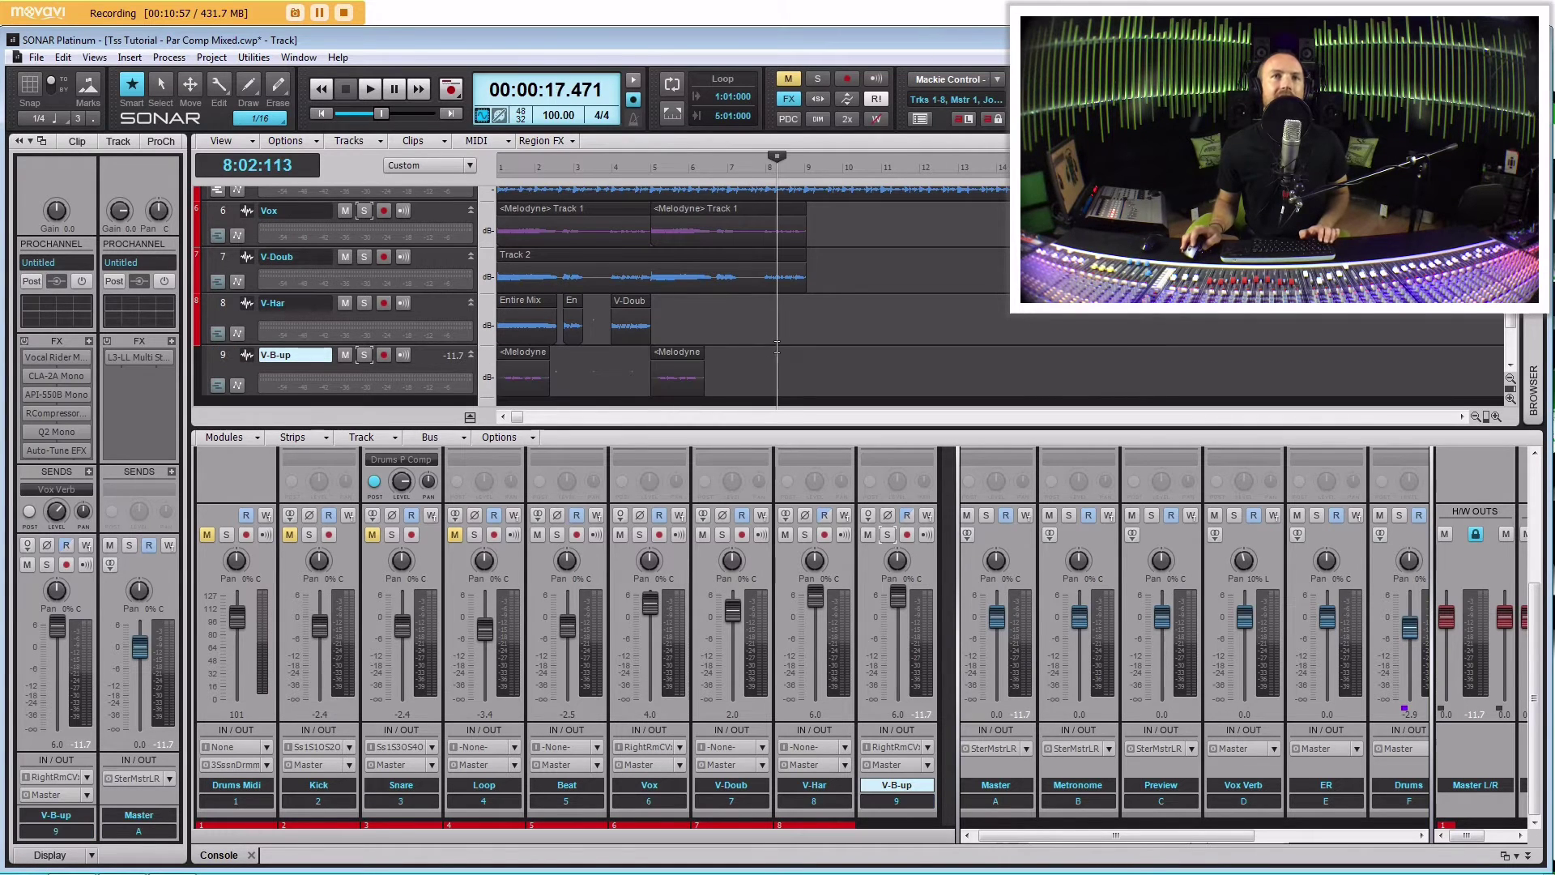
click(720, 346)
scroll(720, 346, up, 3)
scroll(720, 346, down, 3)
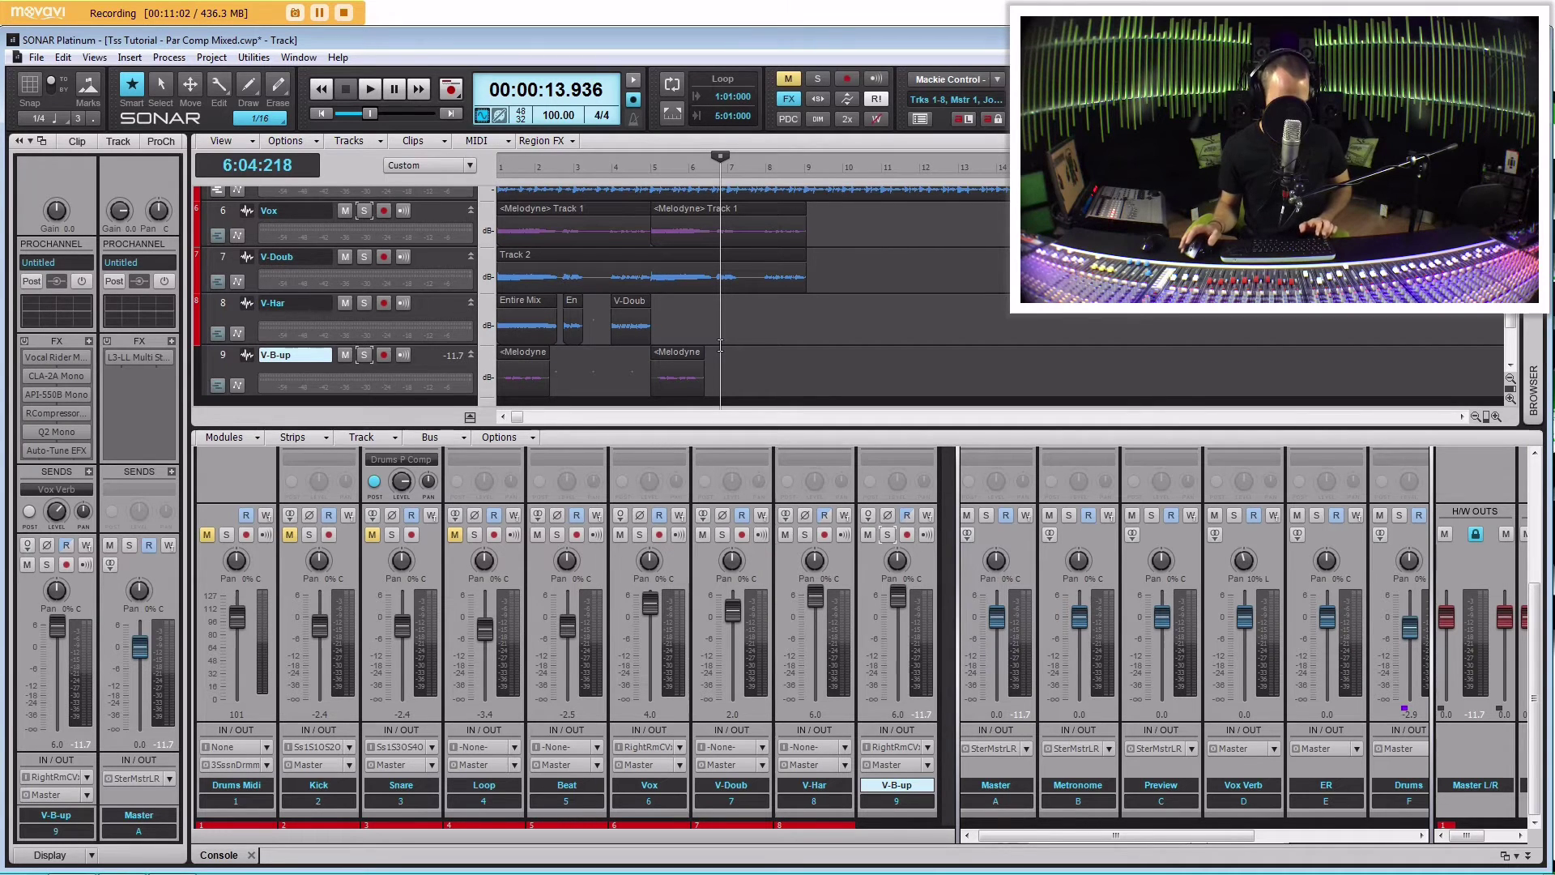
key(ctrl+z)
key(ctrl+z)
key(ctrl+z)
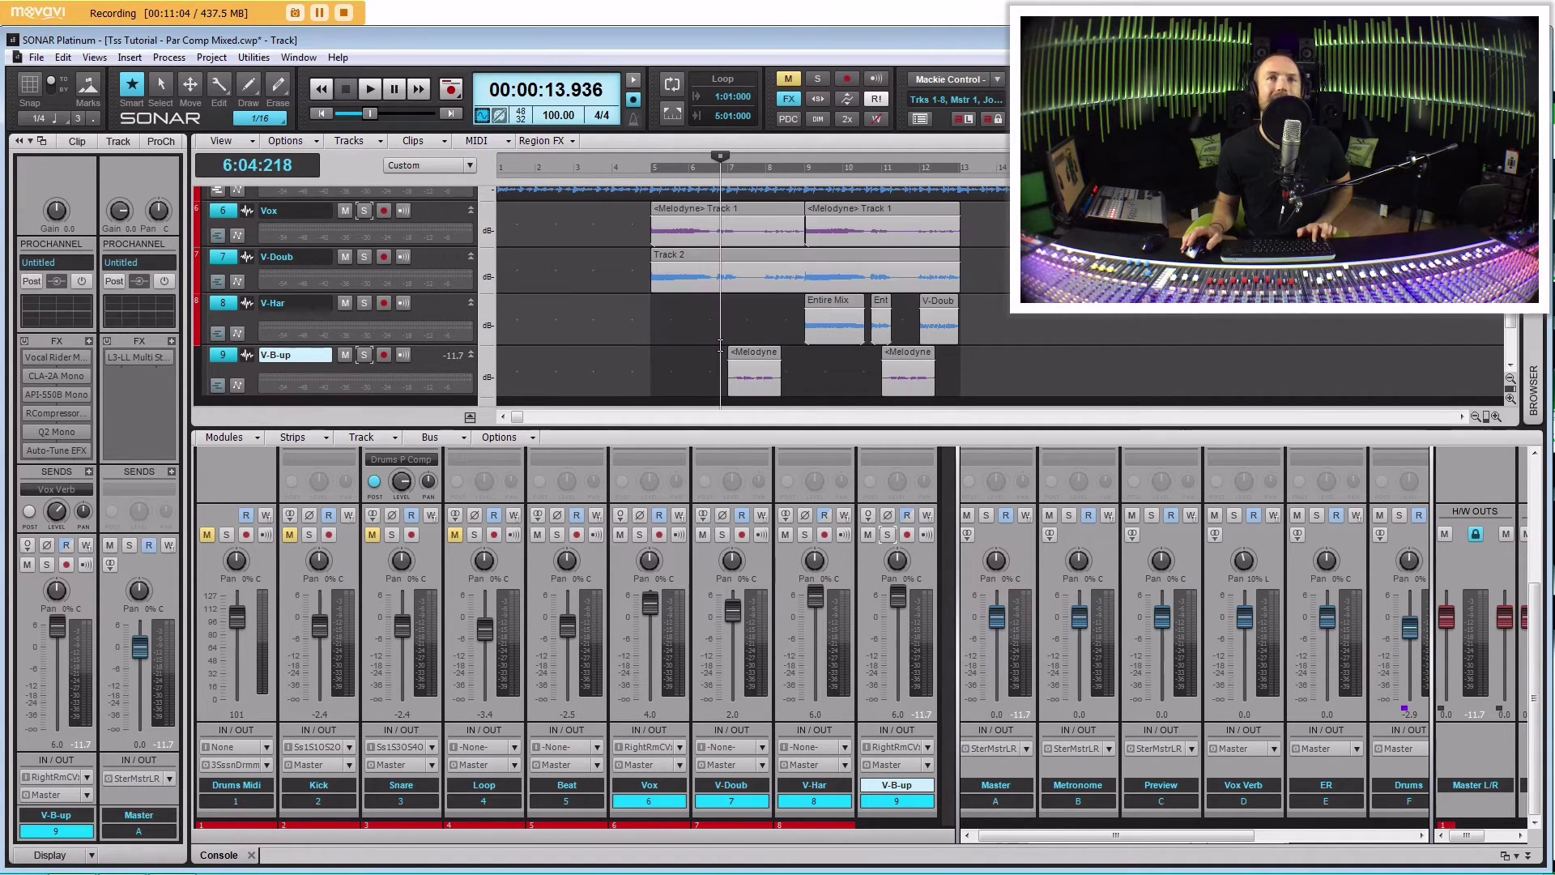
Play the unsoloed mix briefly from just before measure 5, where the vocals enter.
click(668, 315)
click(647, 312)
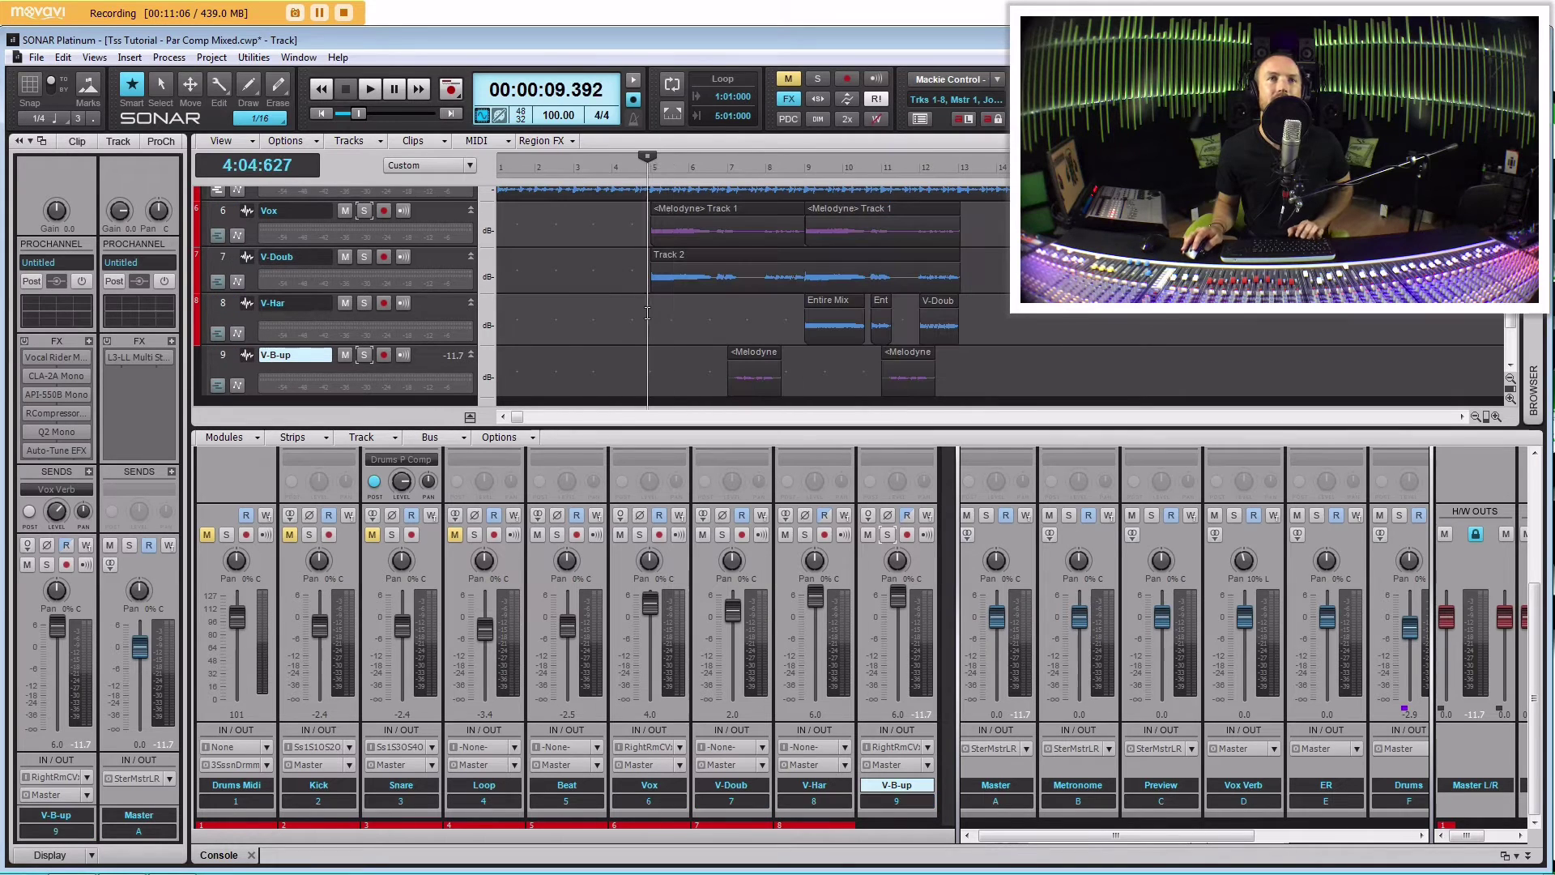
key(space)
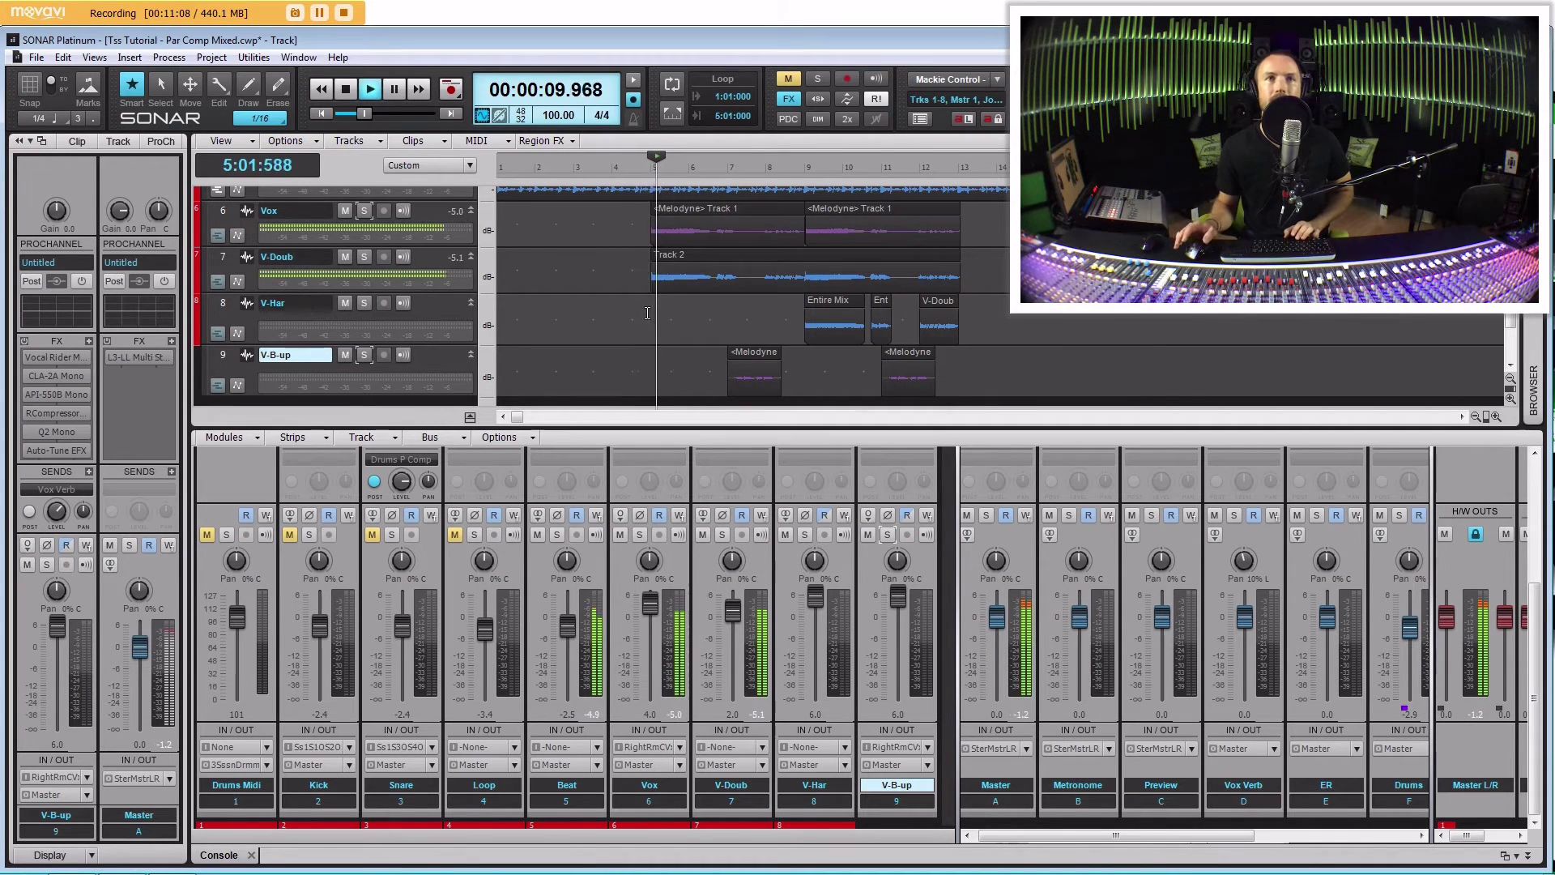
key(space)
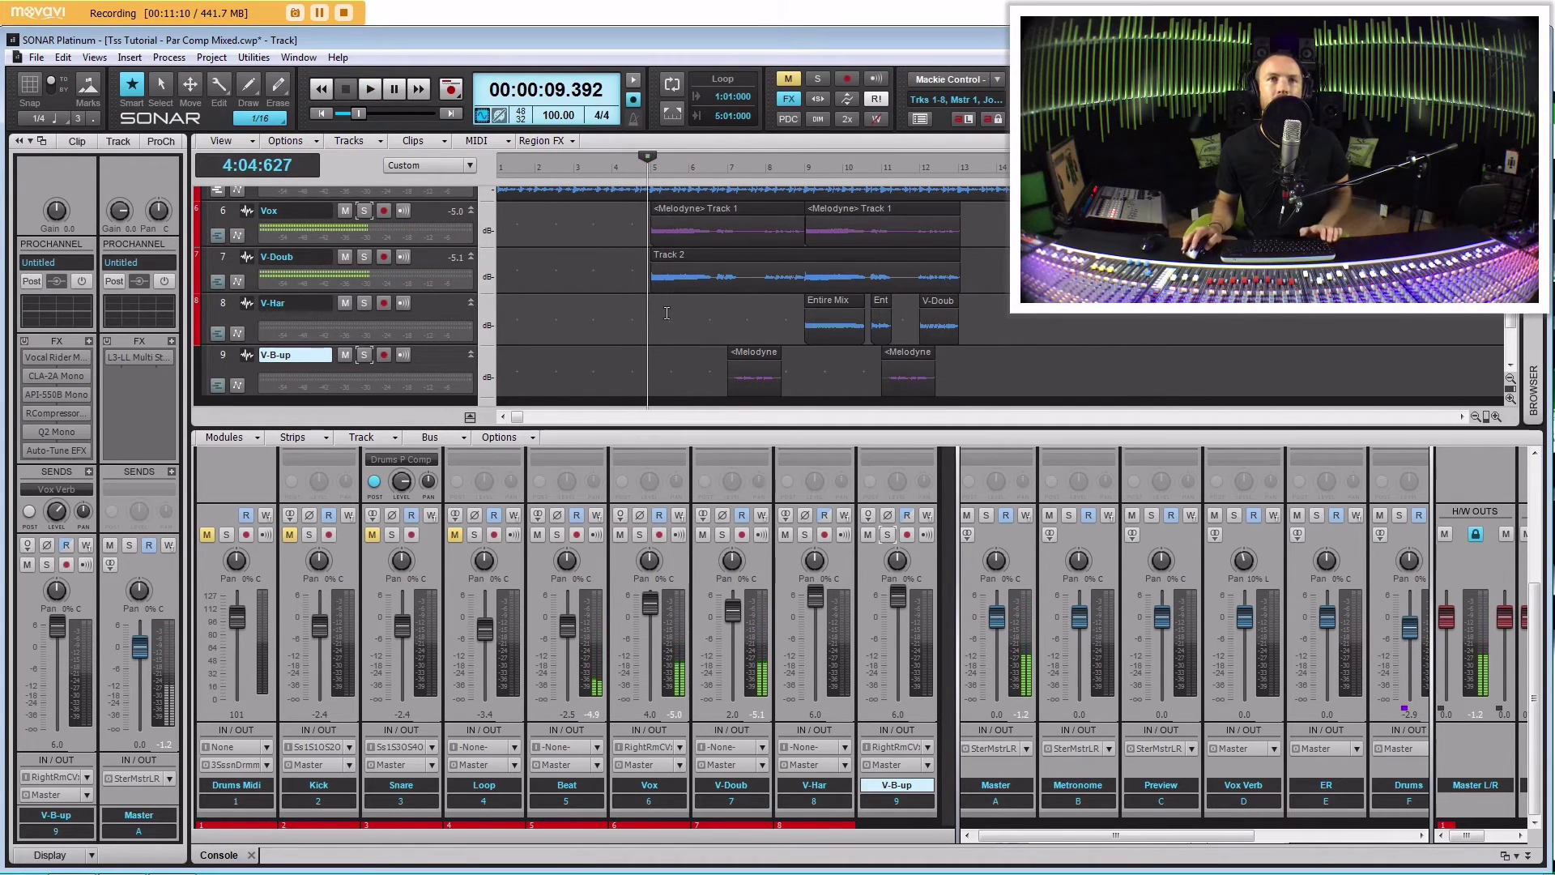
click(650, 313)
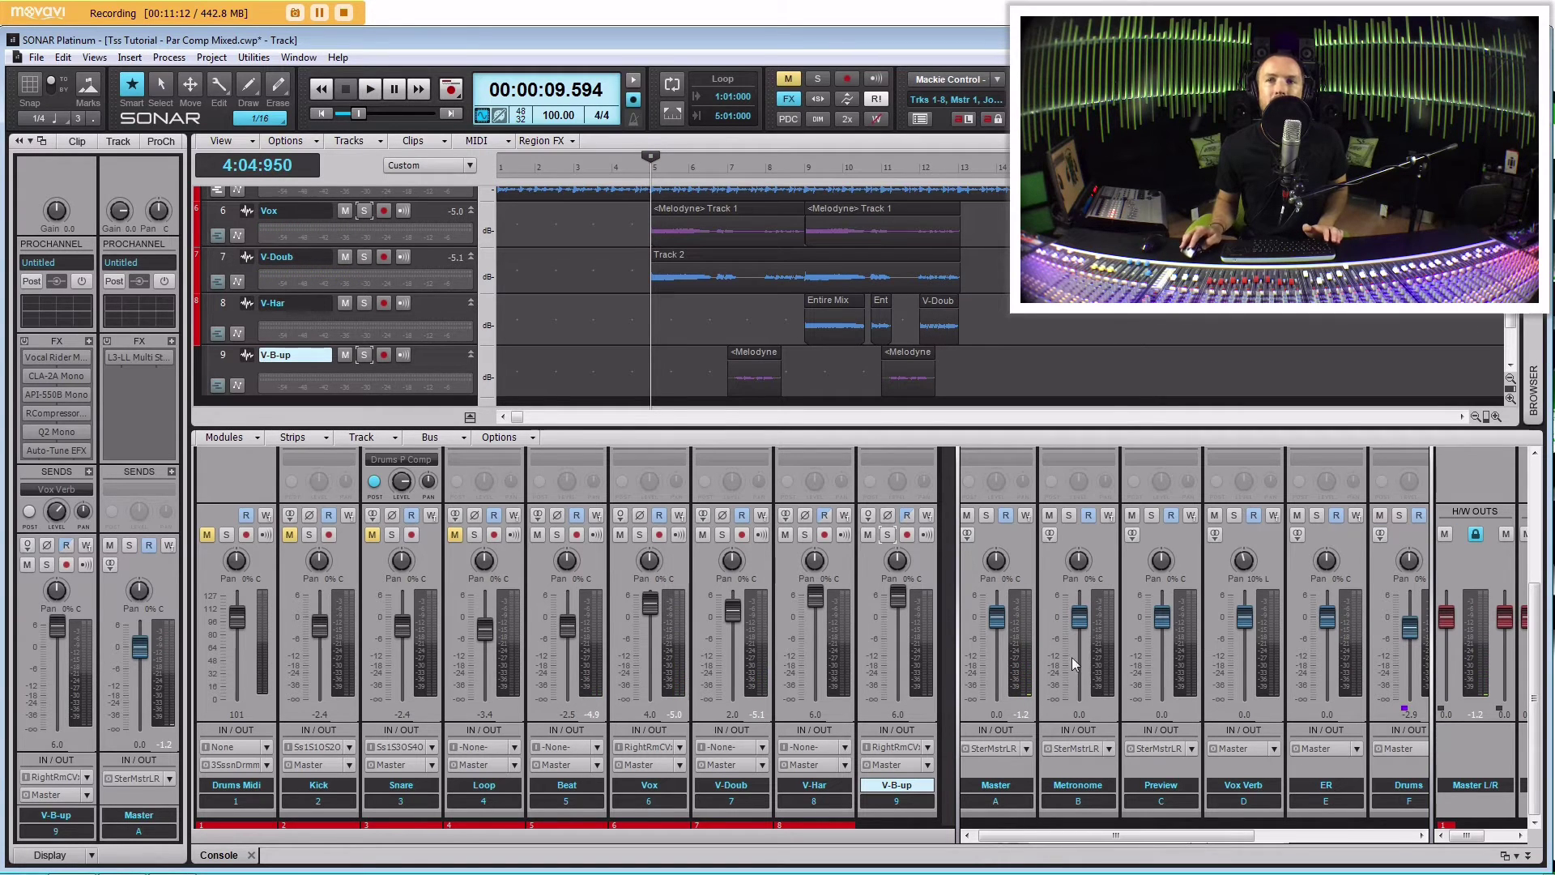
Place a short Melodyne clip at the project start on each of the V-B-up, Vox, V-Doub and V-Har tracks.
drag(1486, 414, 1488, 416)
click(278, 84)
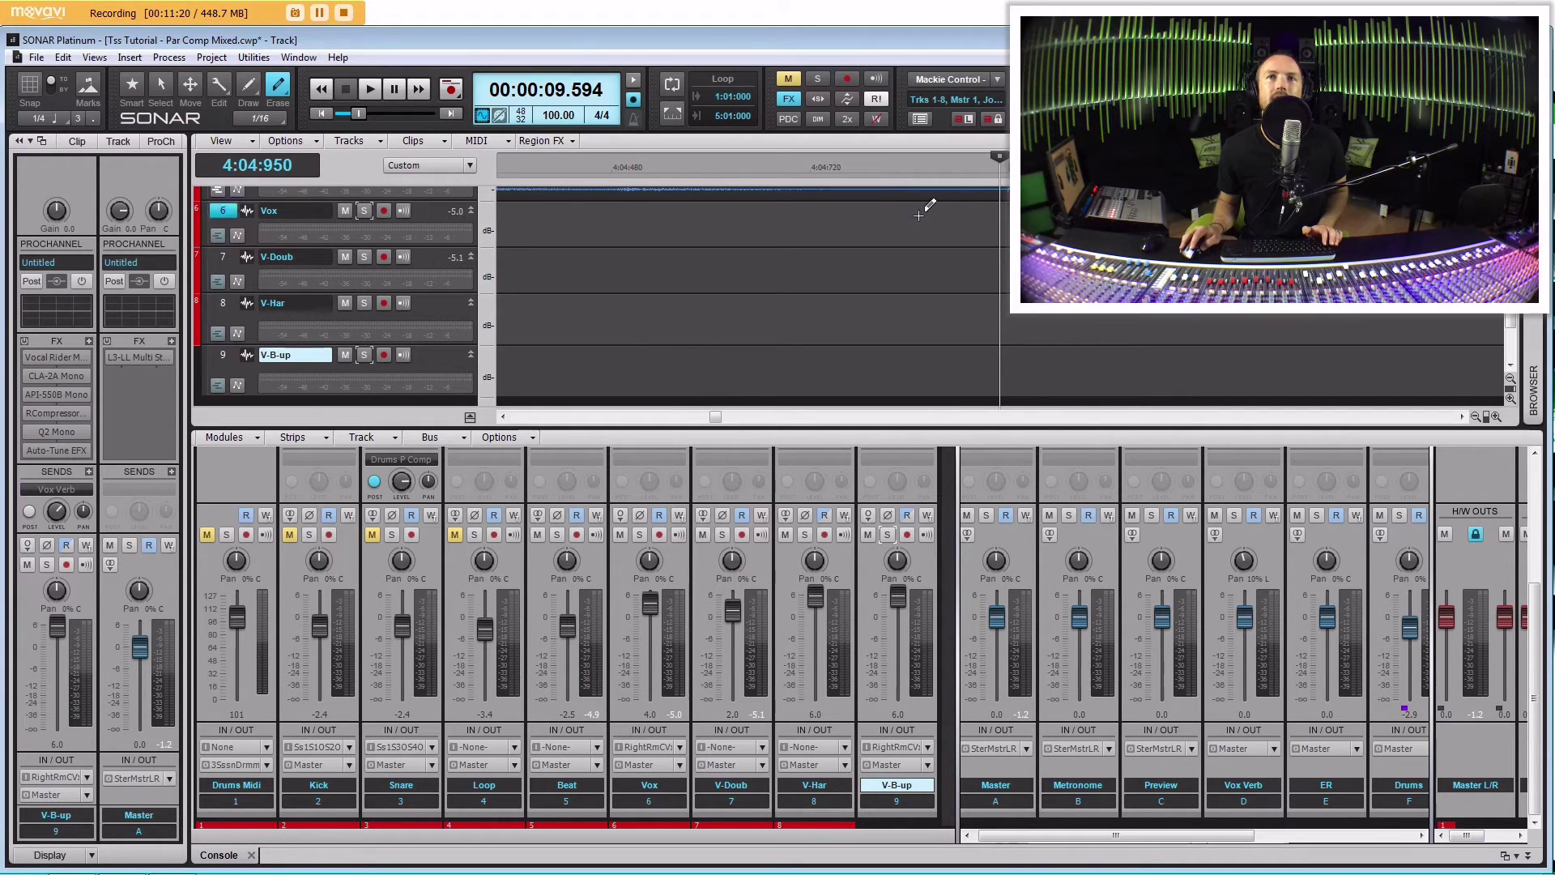
click(133, 84)
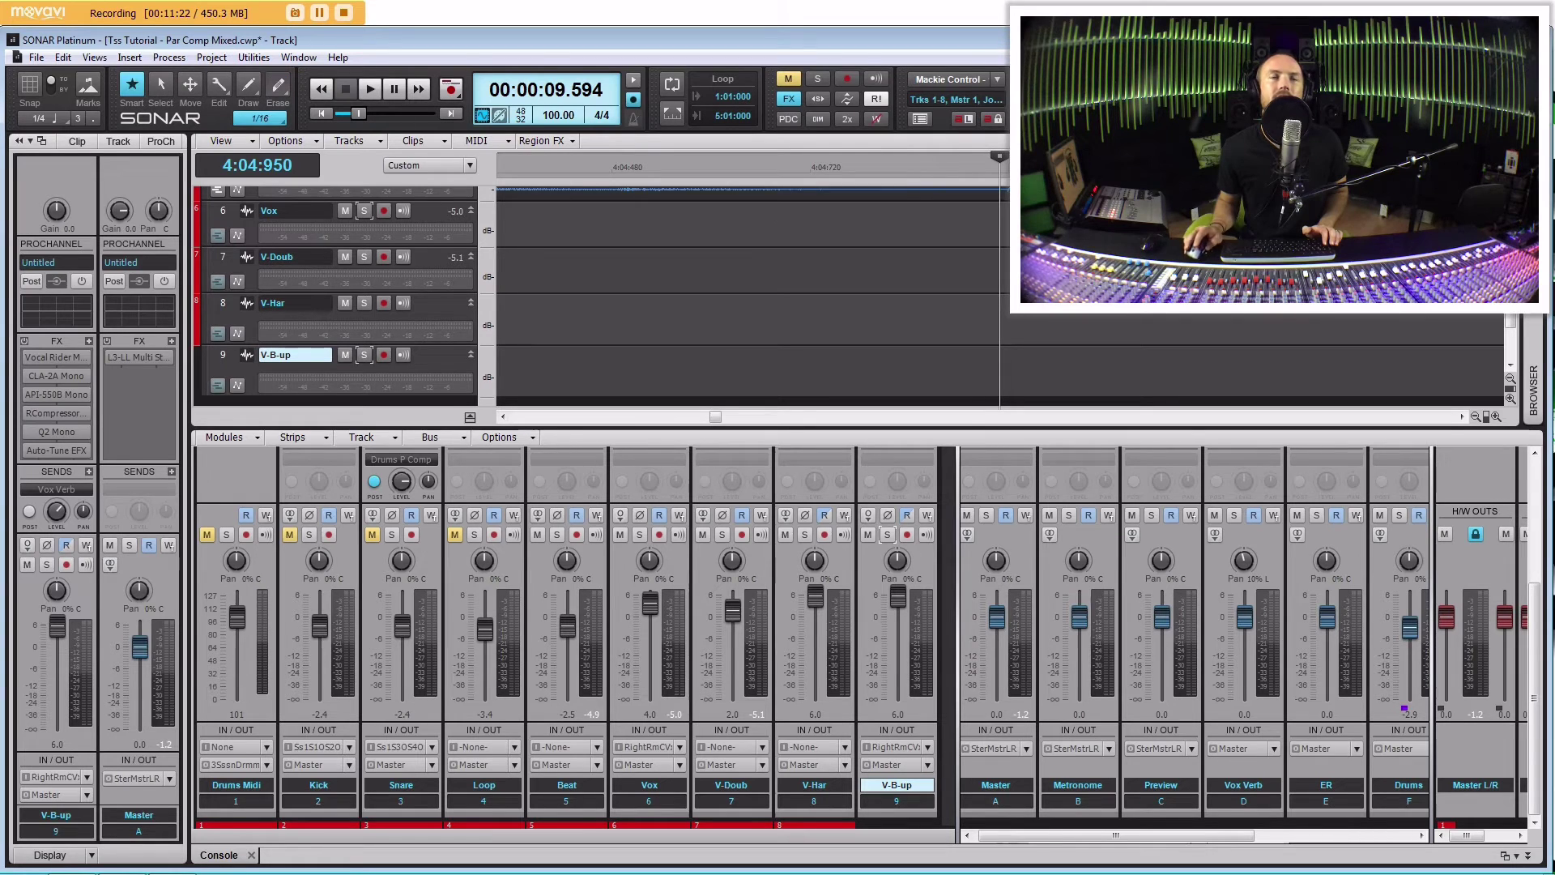
click(223, 211)
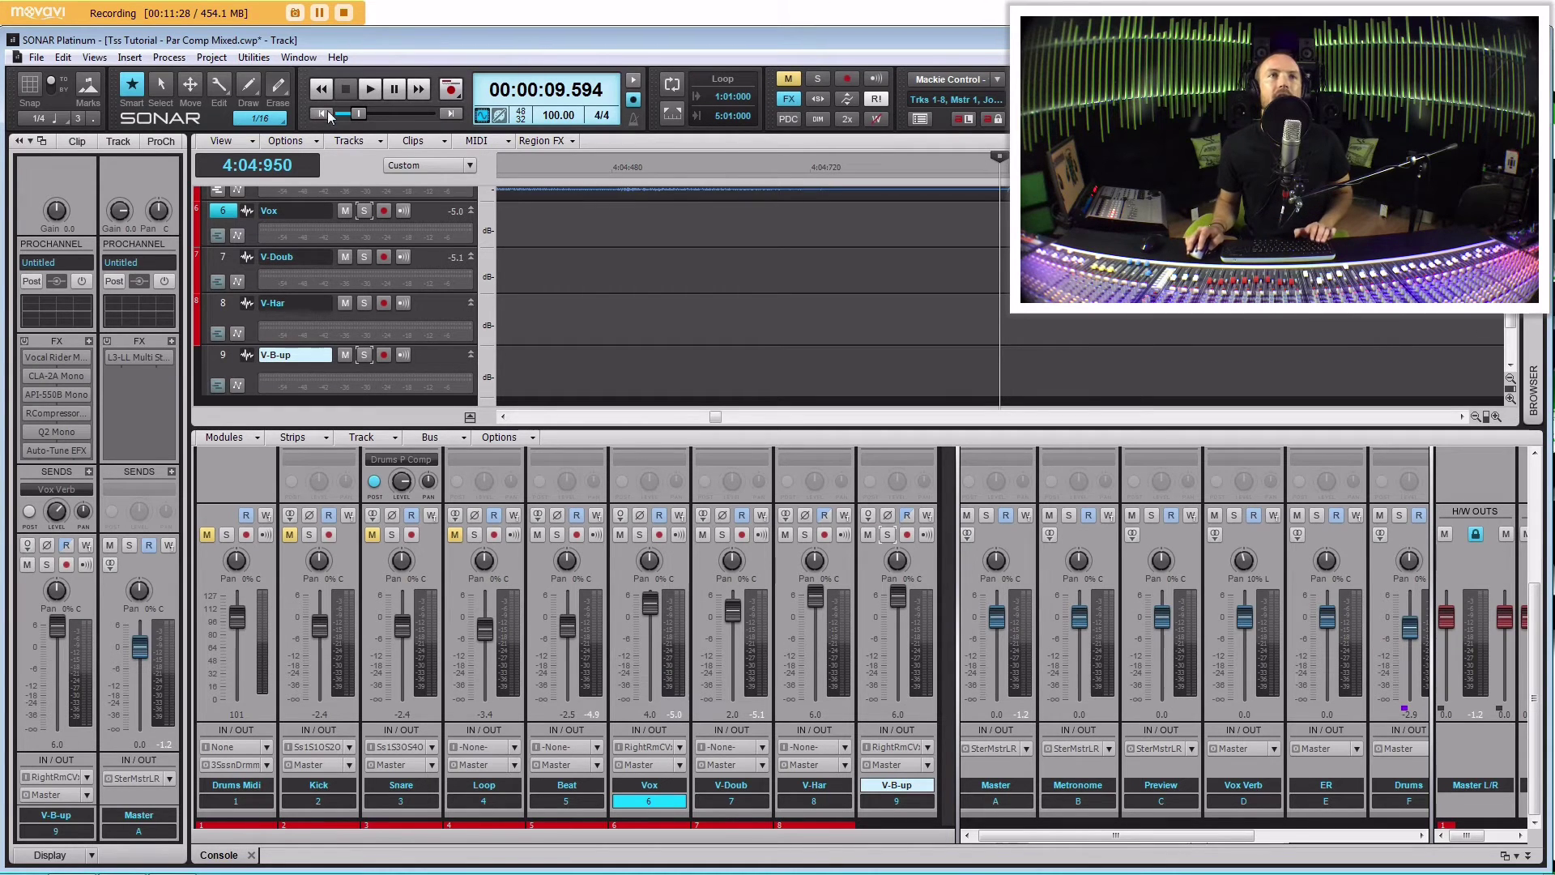
click(322, 114)
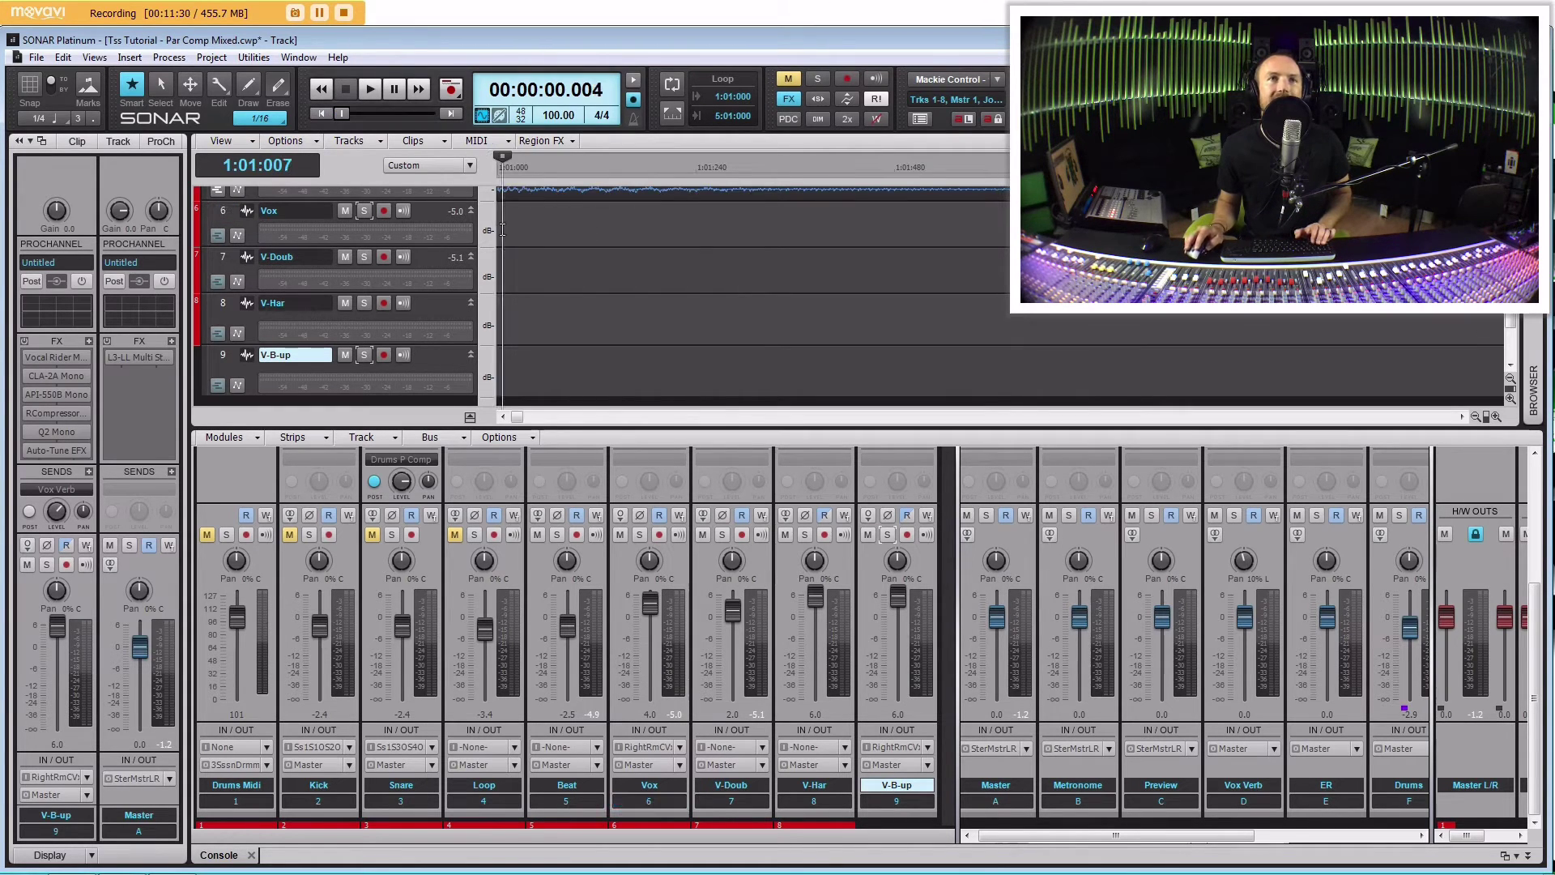
click(320, 114)
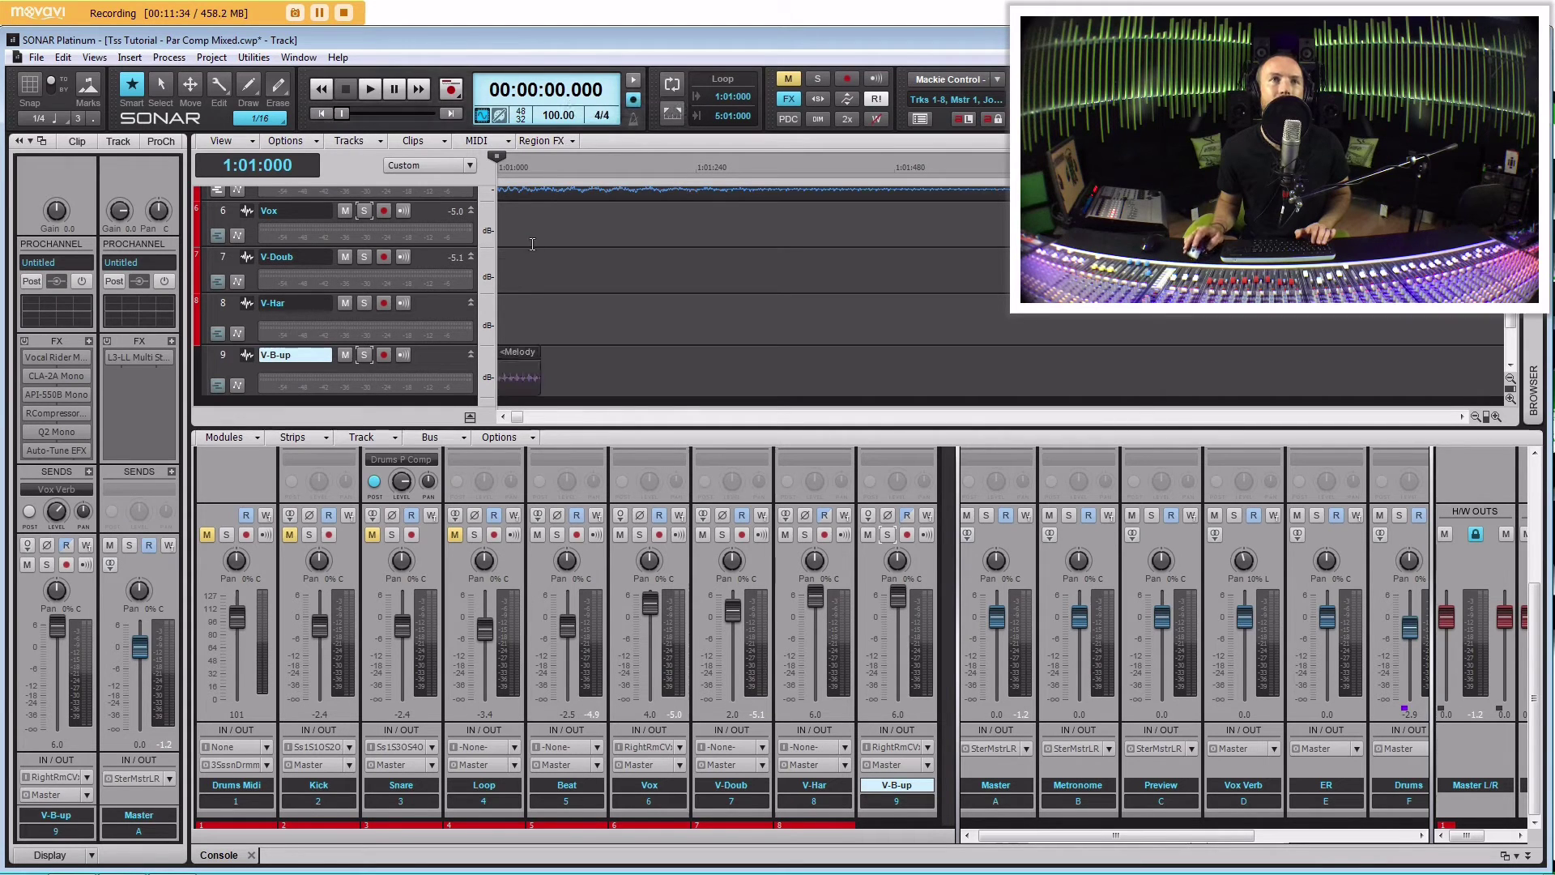
click(219, 211)
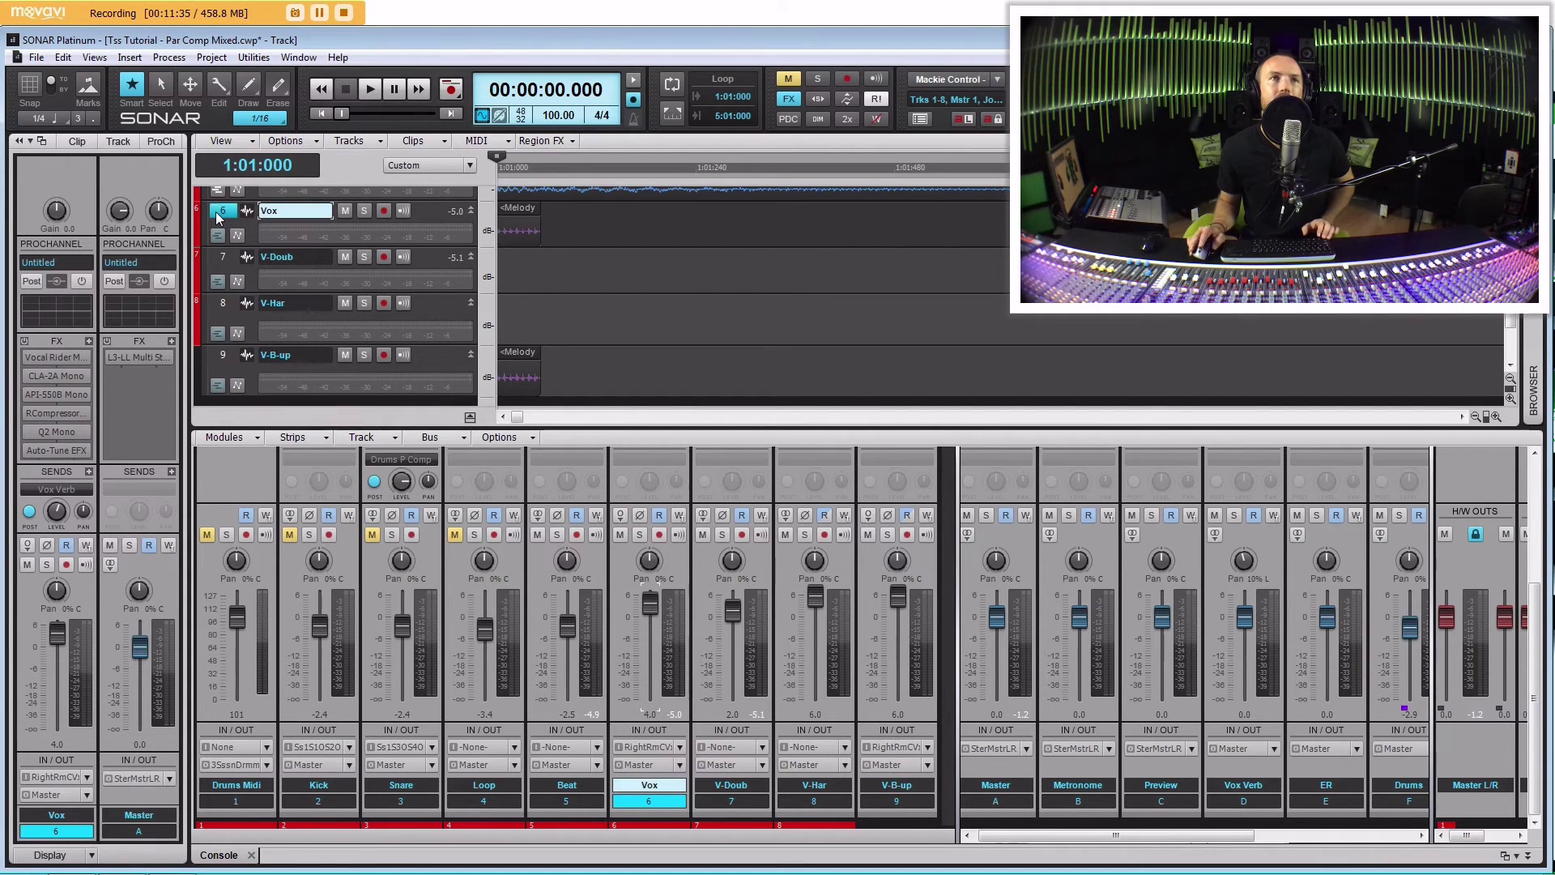
click(217, 262)
click(220, 307)
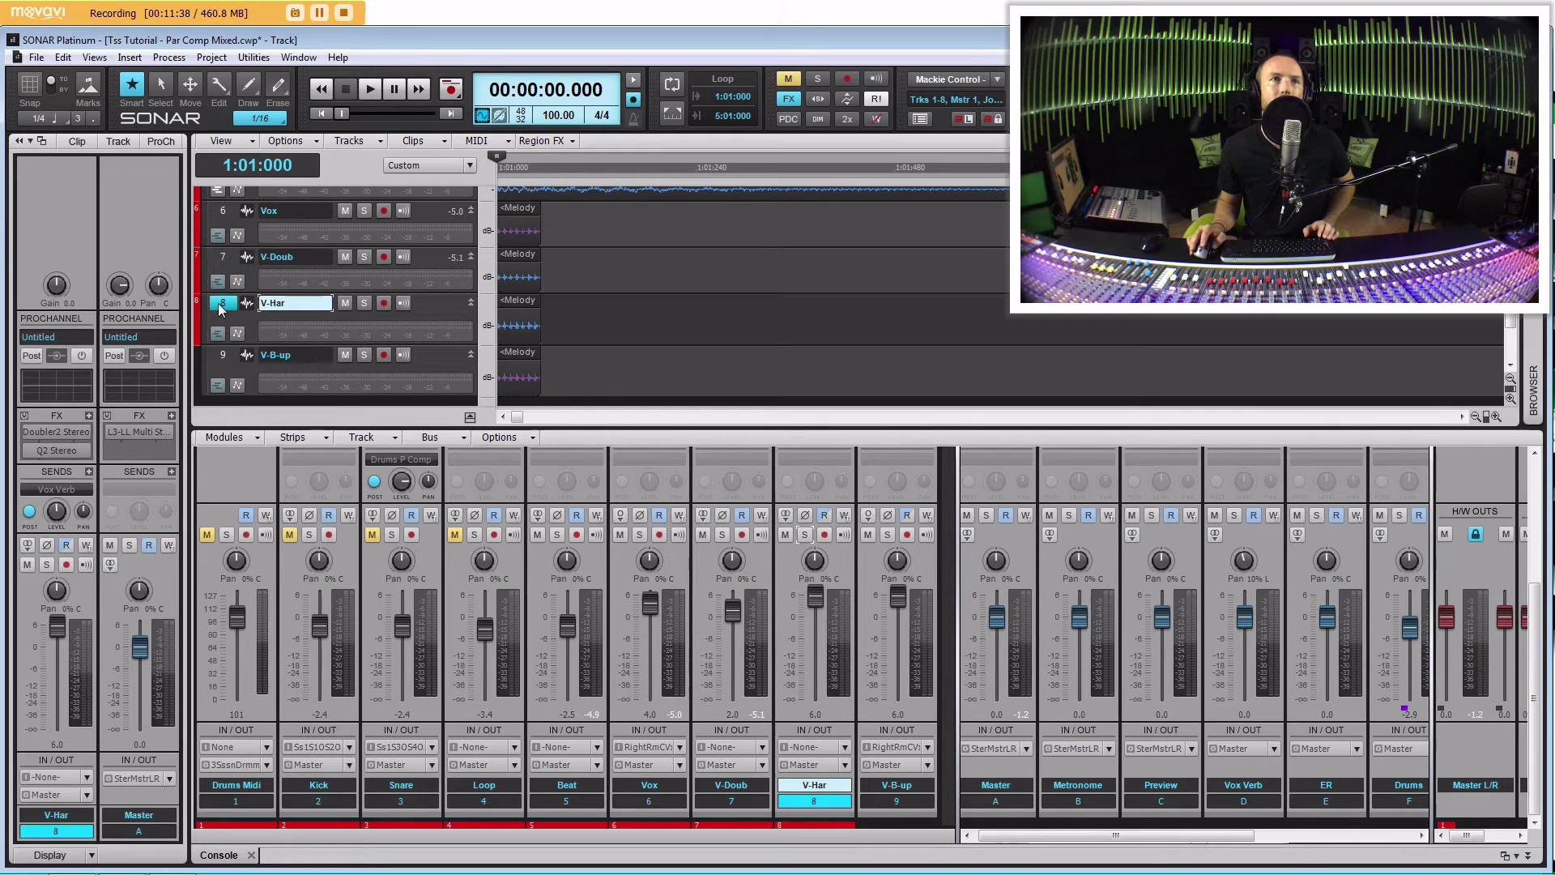
click(590, 235)
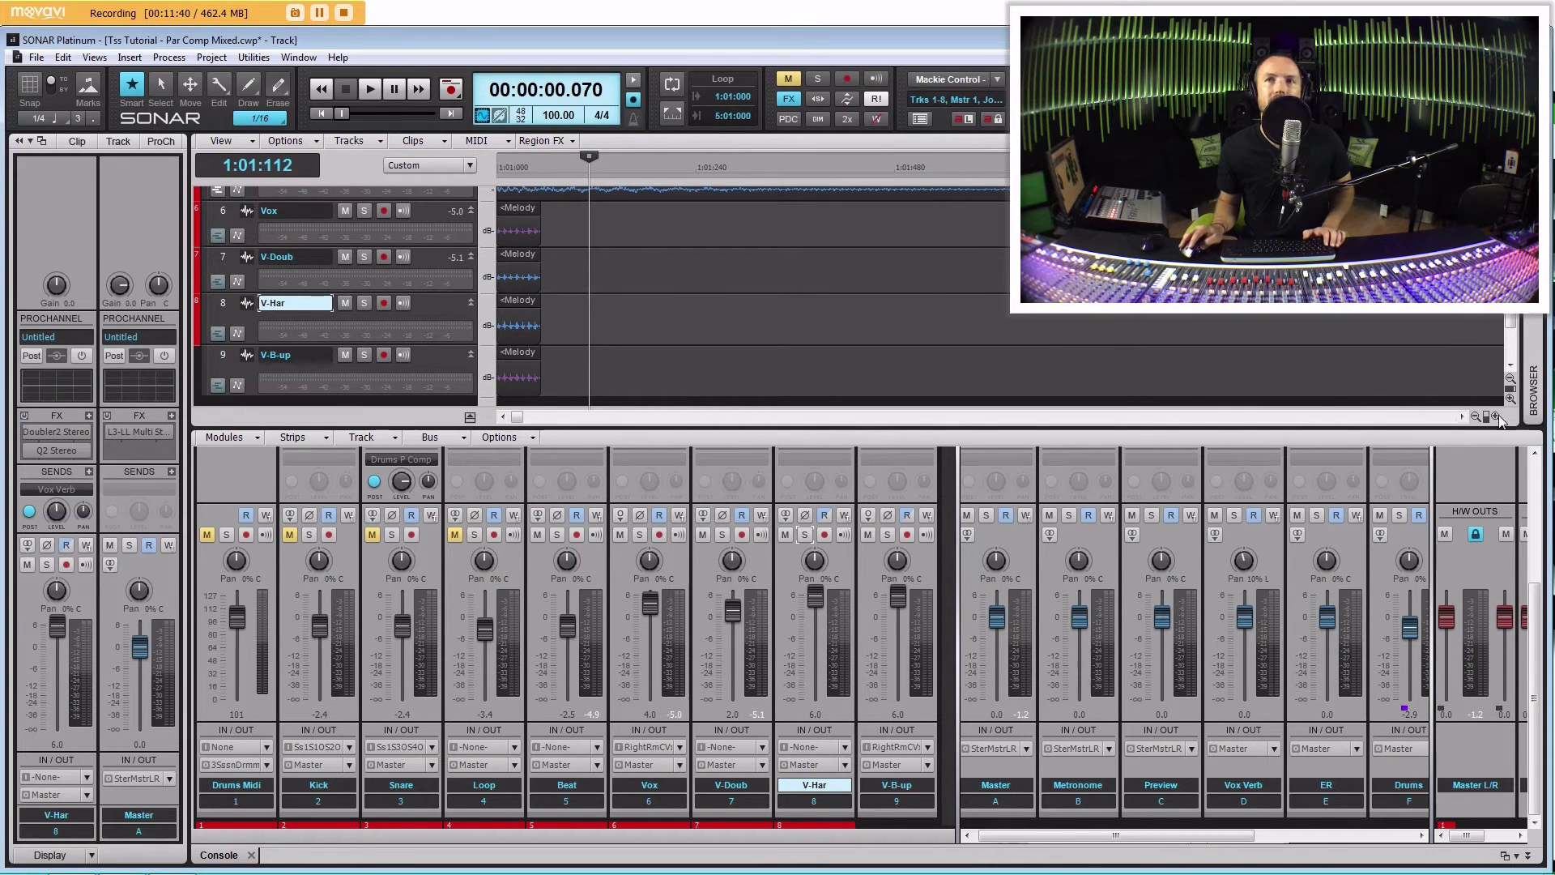
drag(1490, 416, 1483, 416)
click(1225, 318)
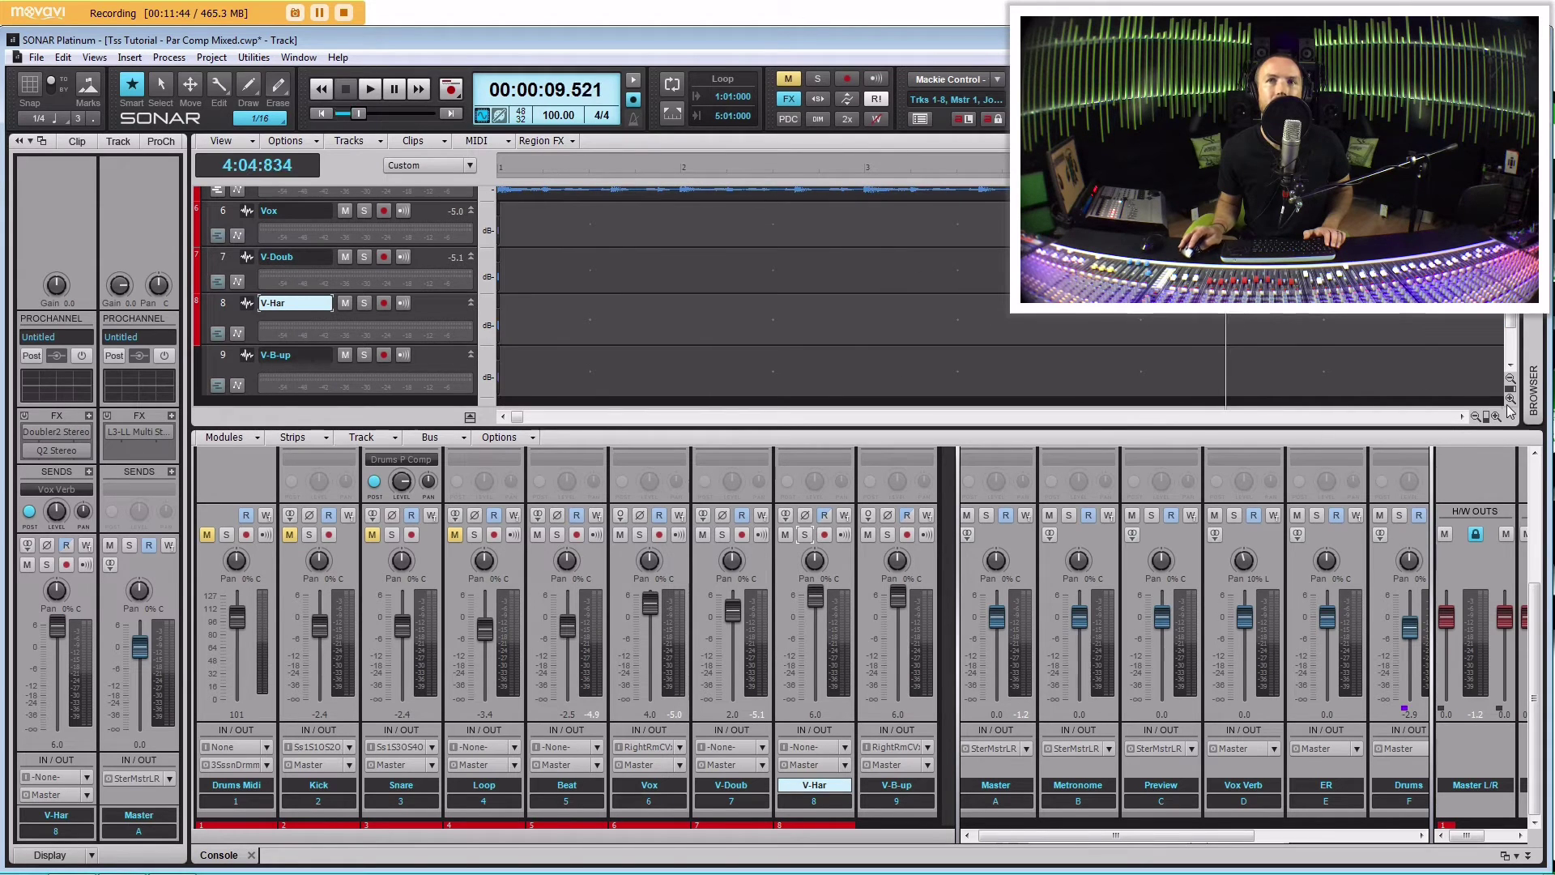
click(1495, 417)
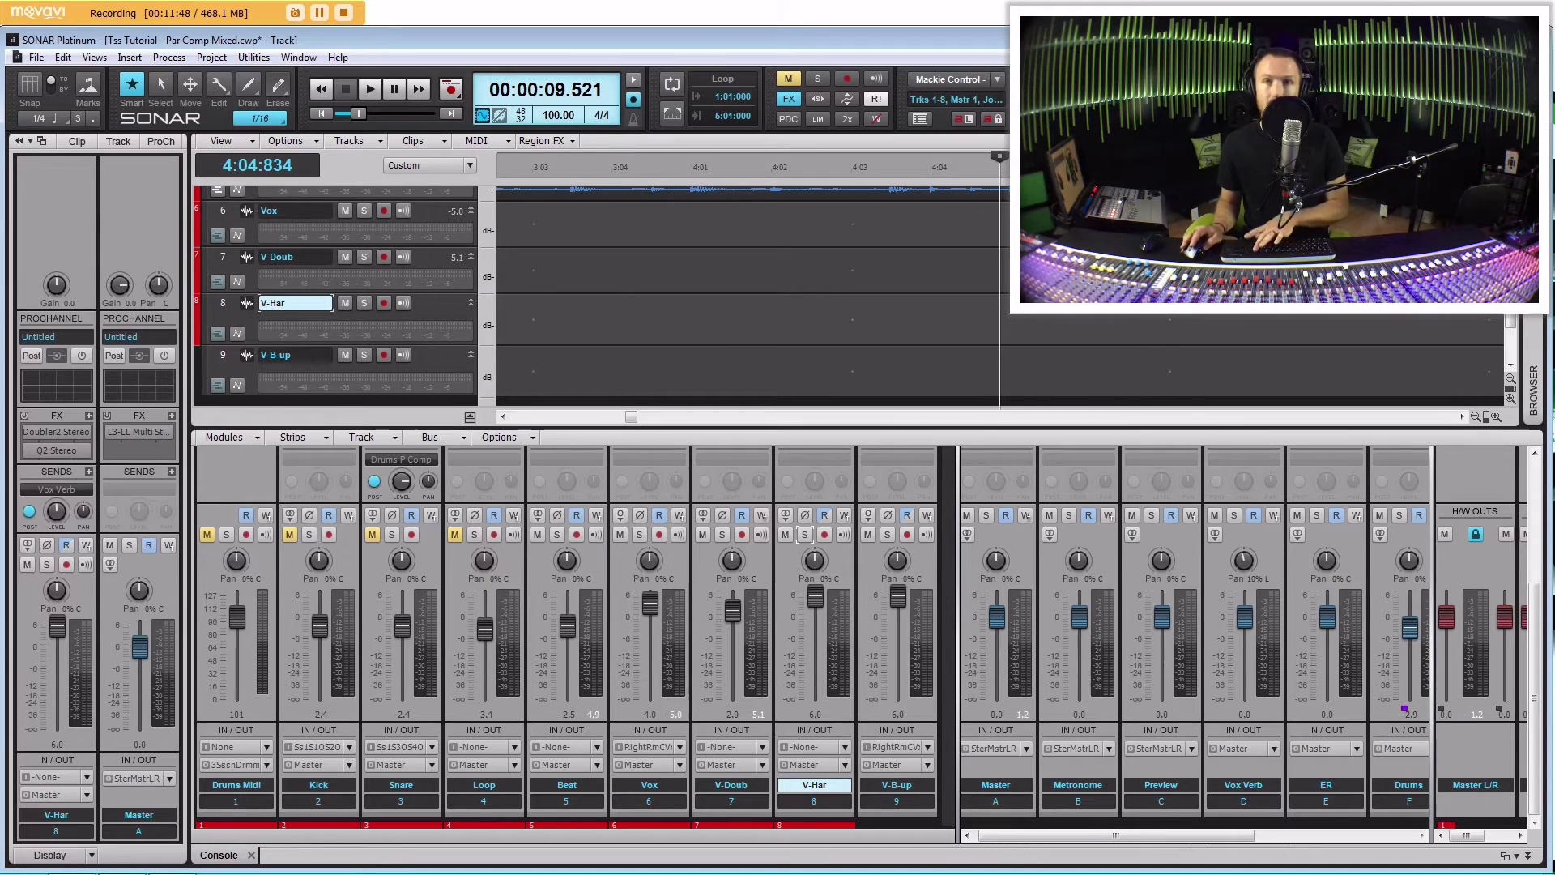
click(982, 258)
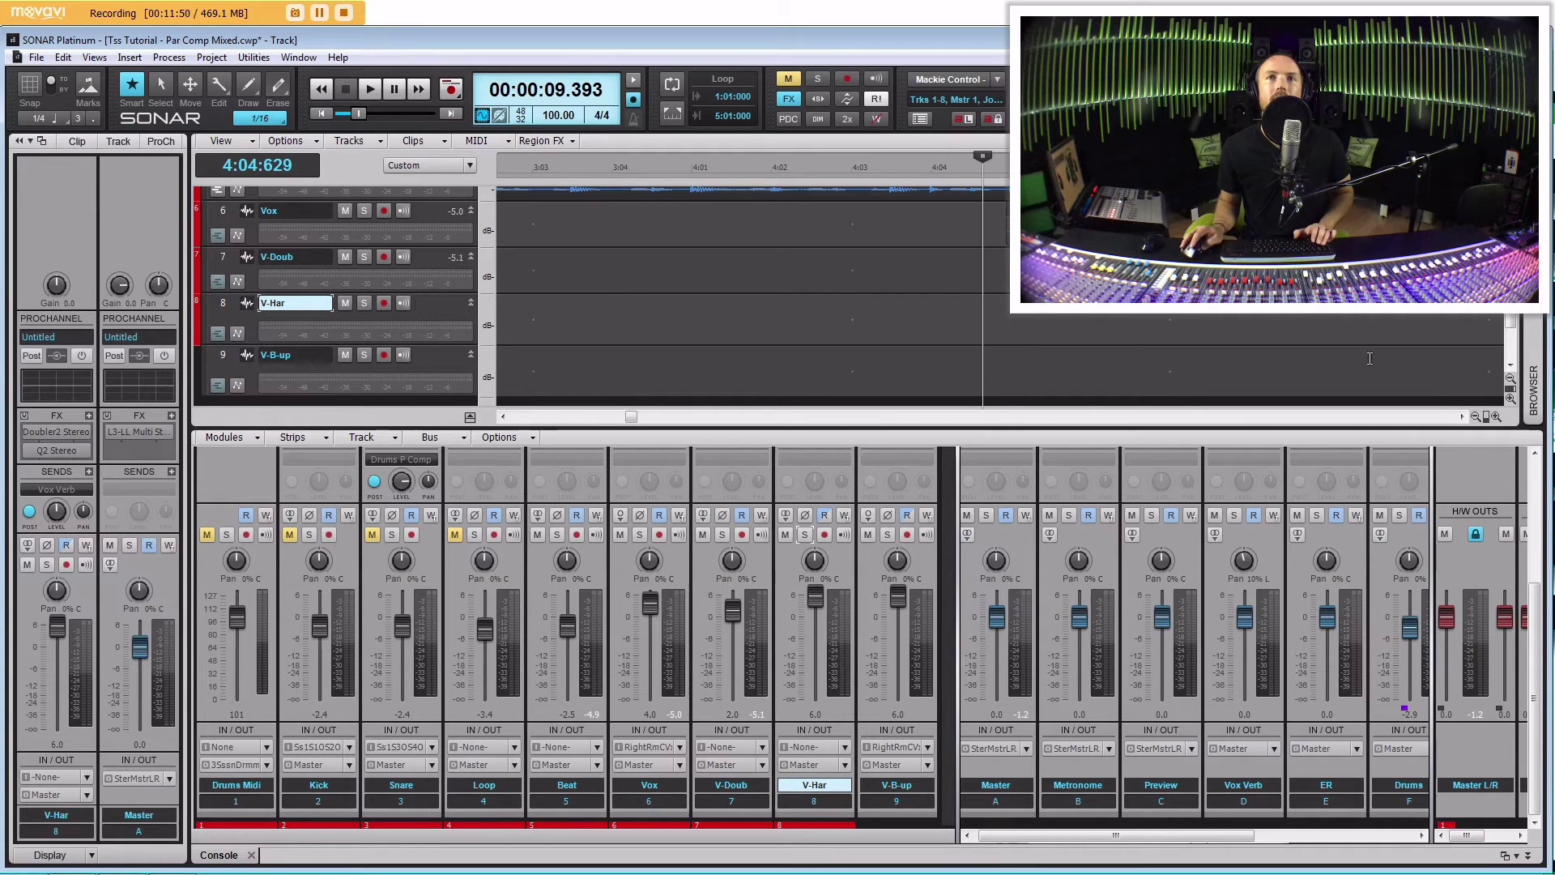
click(1482, 416)
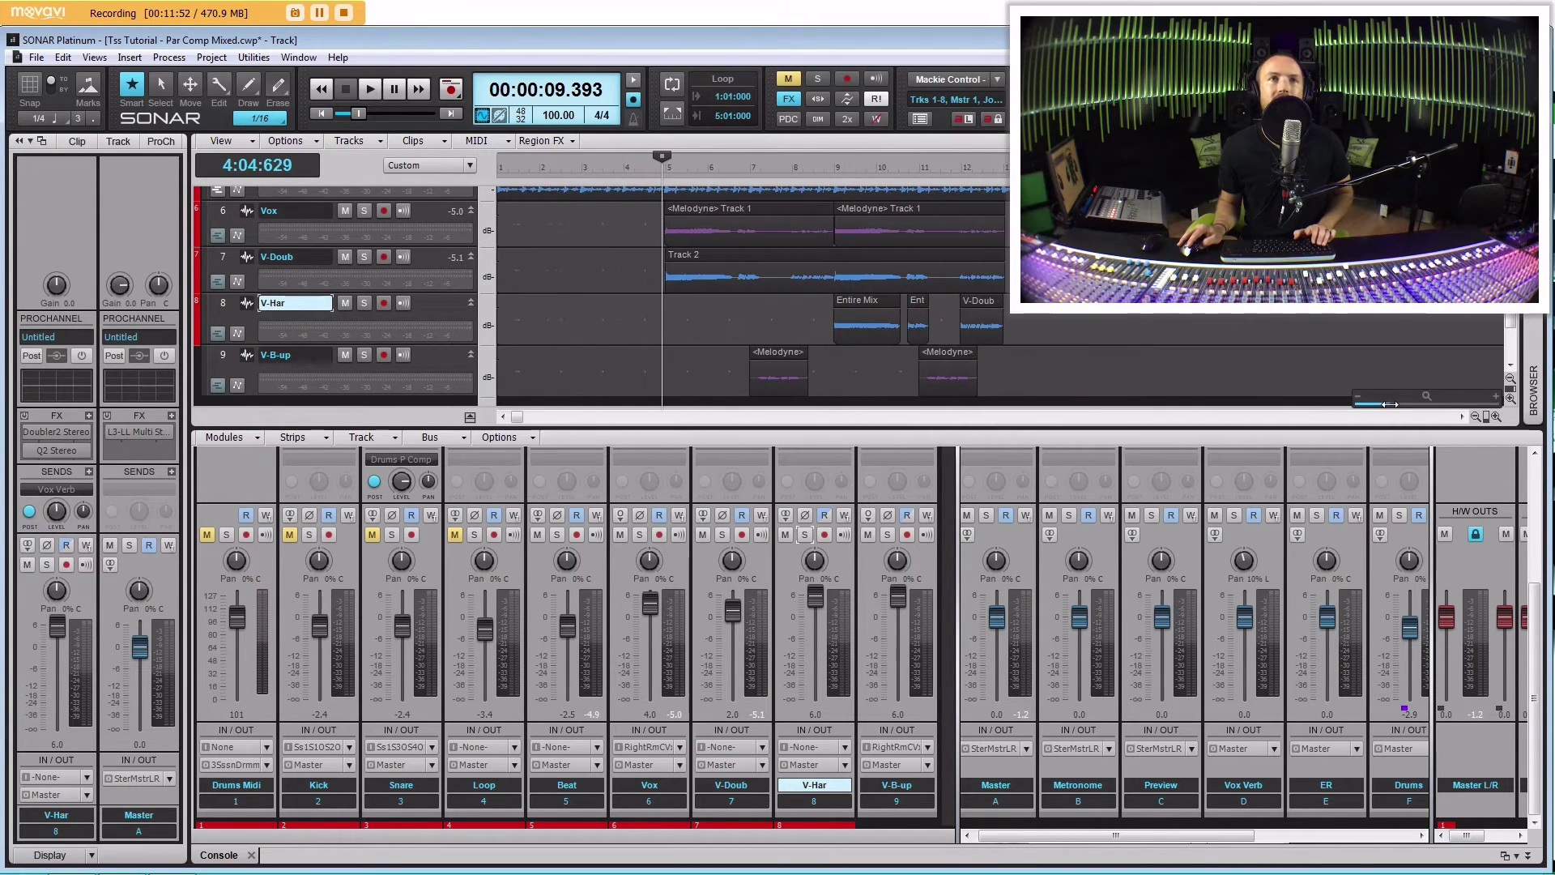
drag(965, 204, 470, 230)
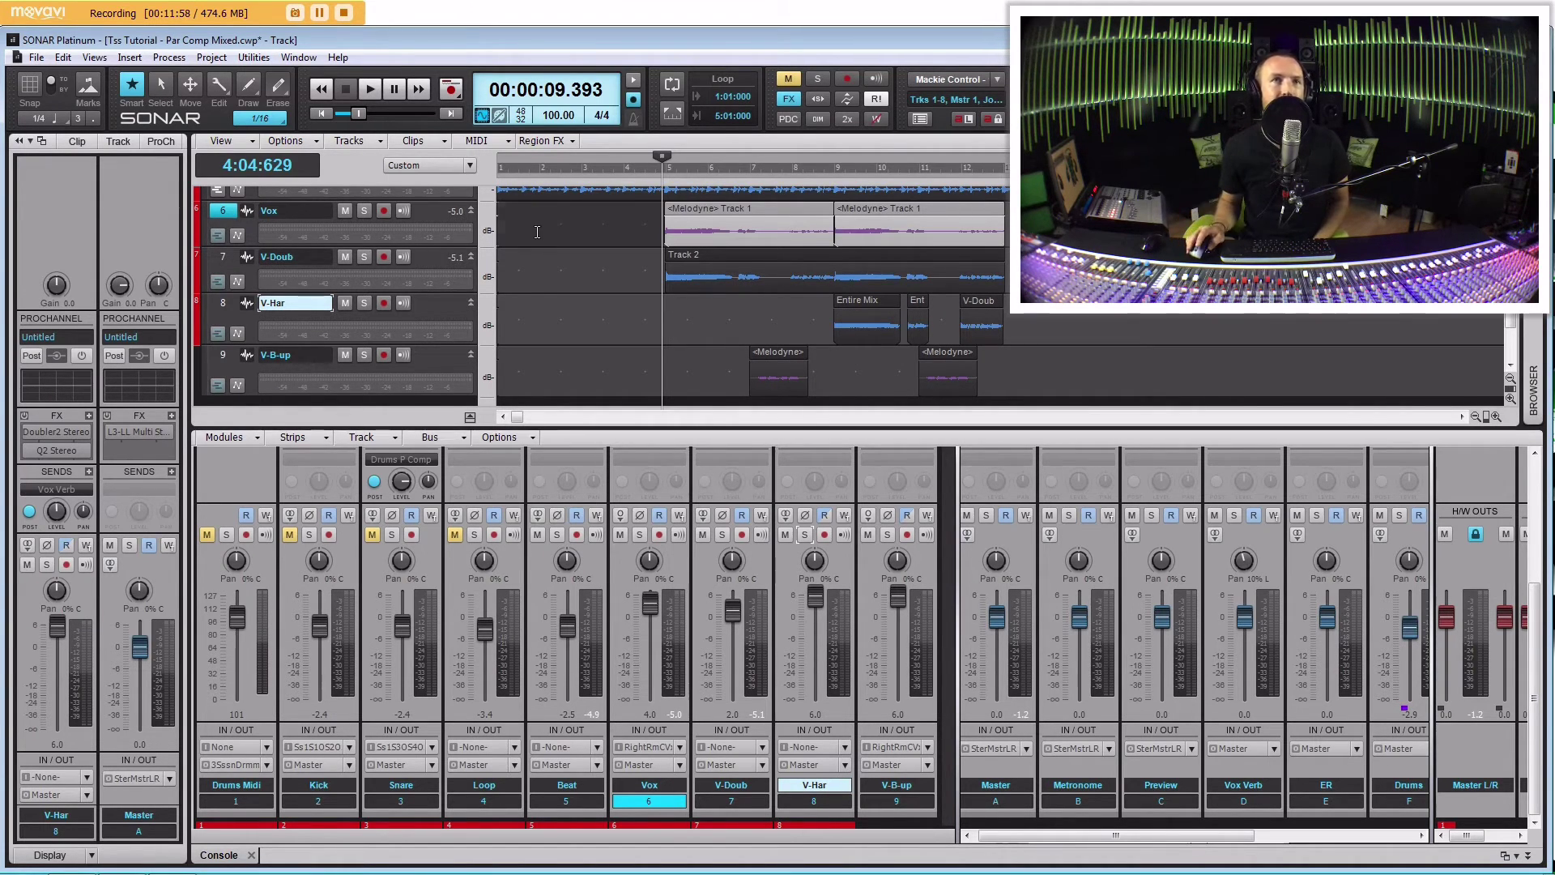
click(537, 257)
click(503, 256)
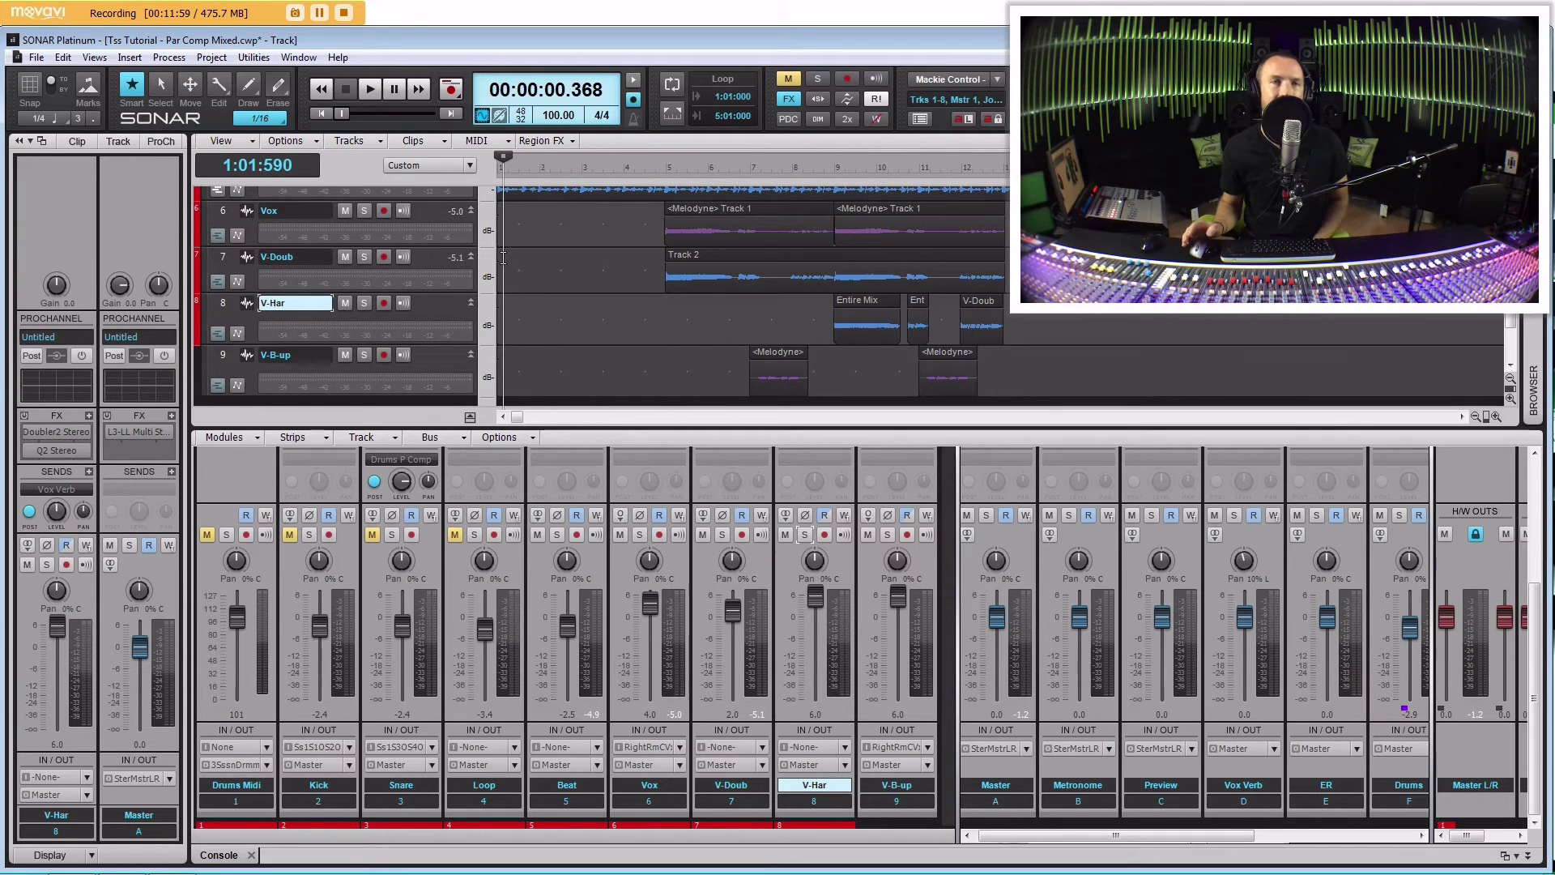
Select the clips on all tracks and shift them together so that the Beat clip begins near the start of measure 2.
click(319, 114)
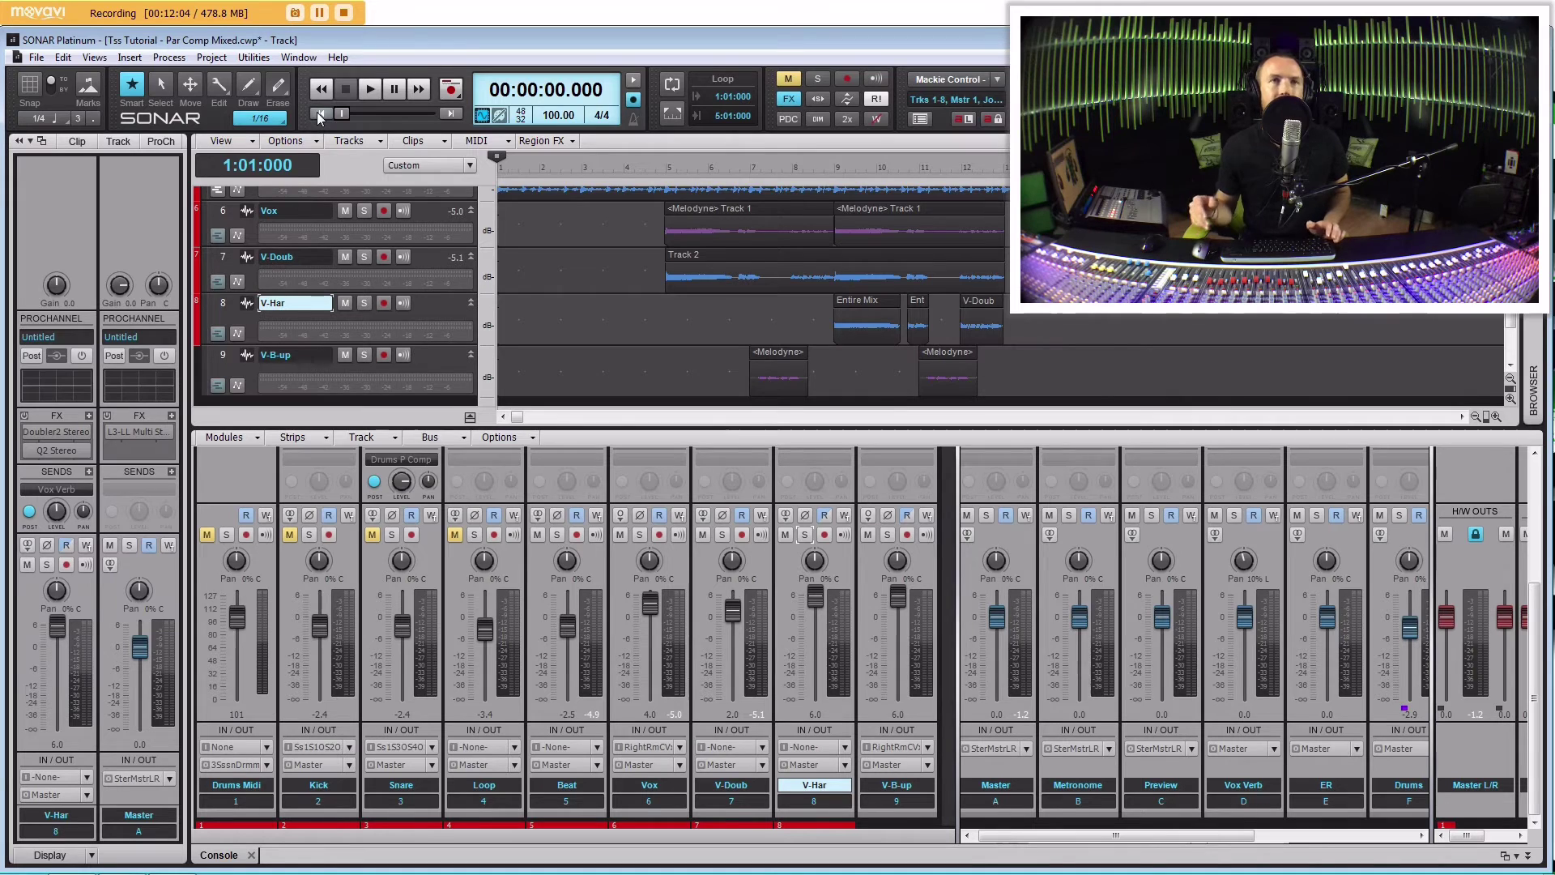
click(545, 219)
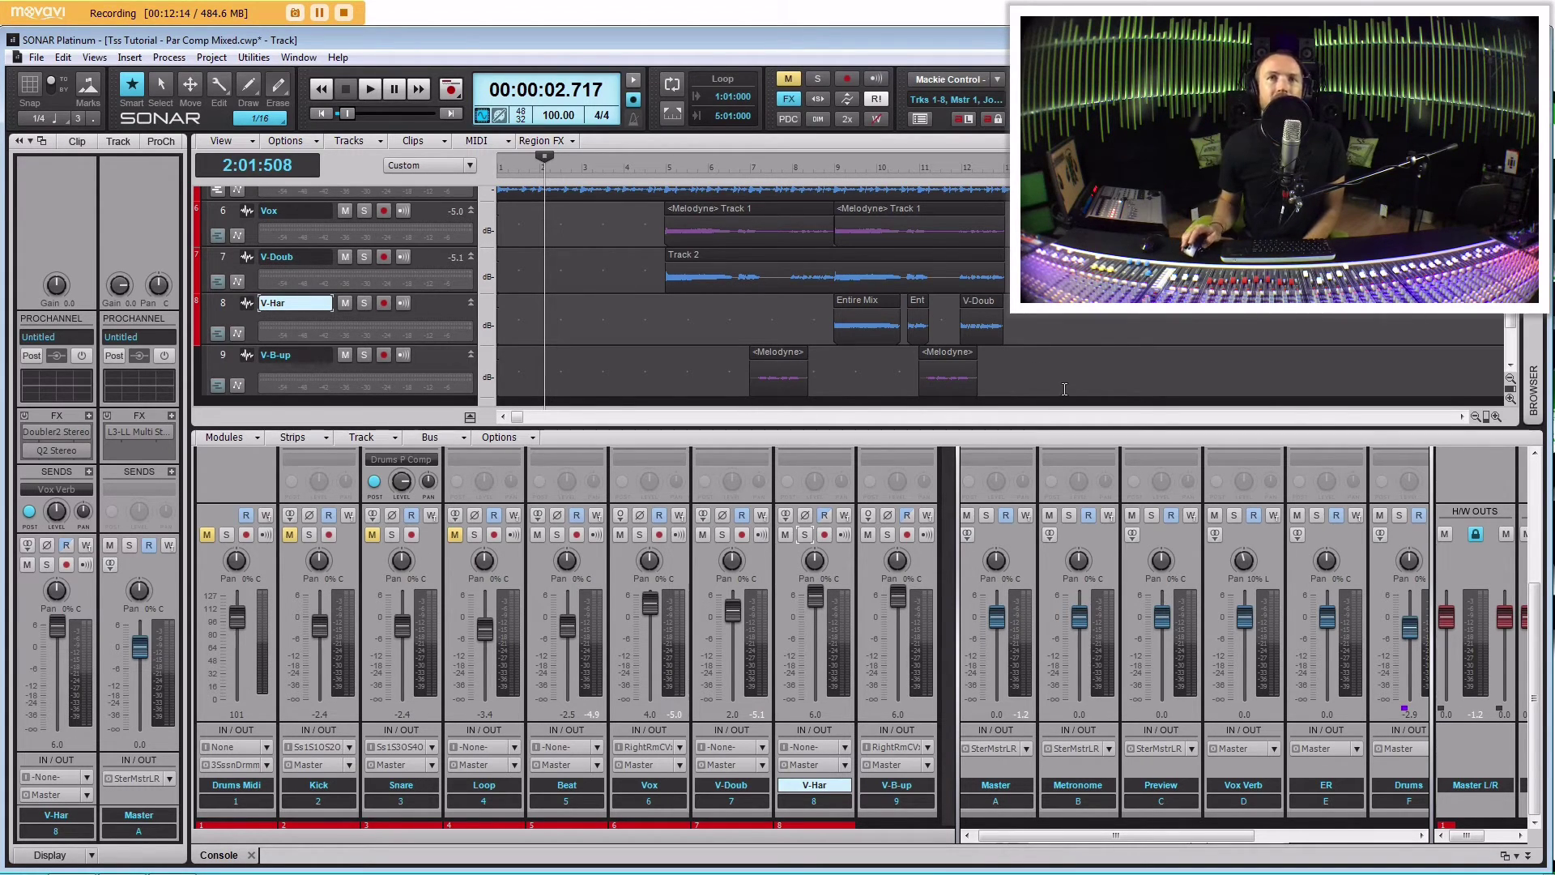
drag(1064, 389, 595, 217)
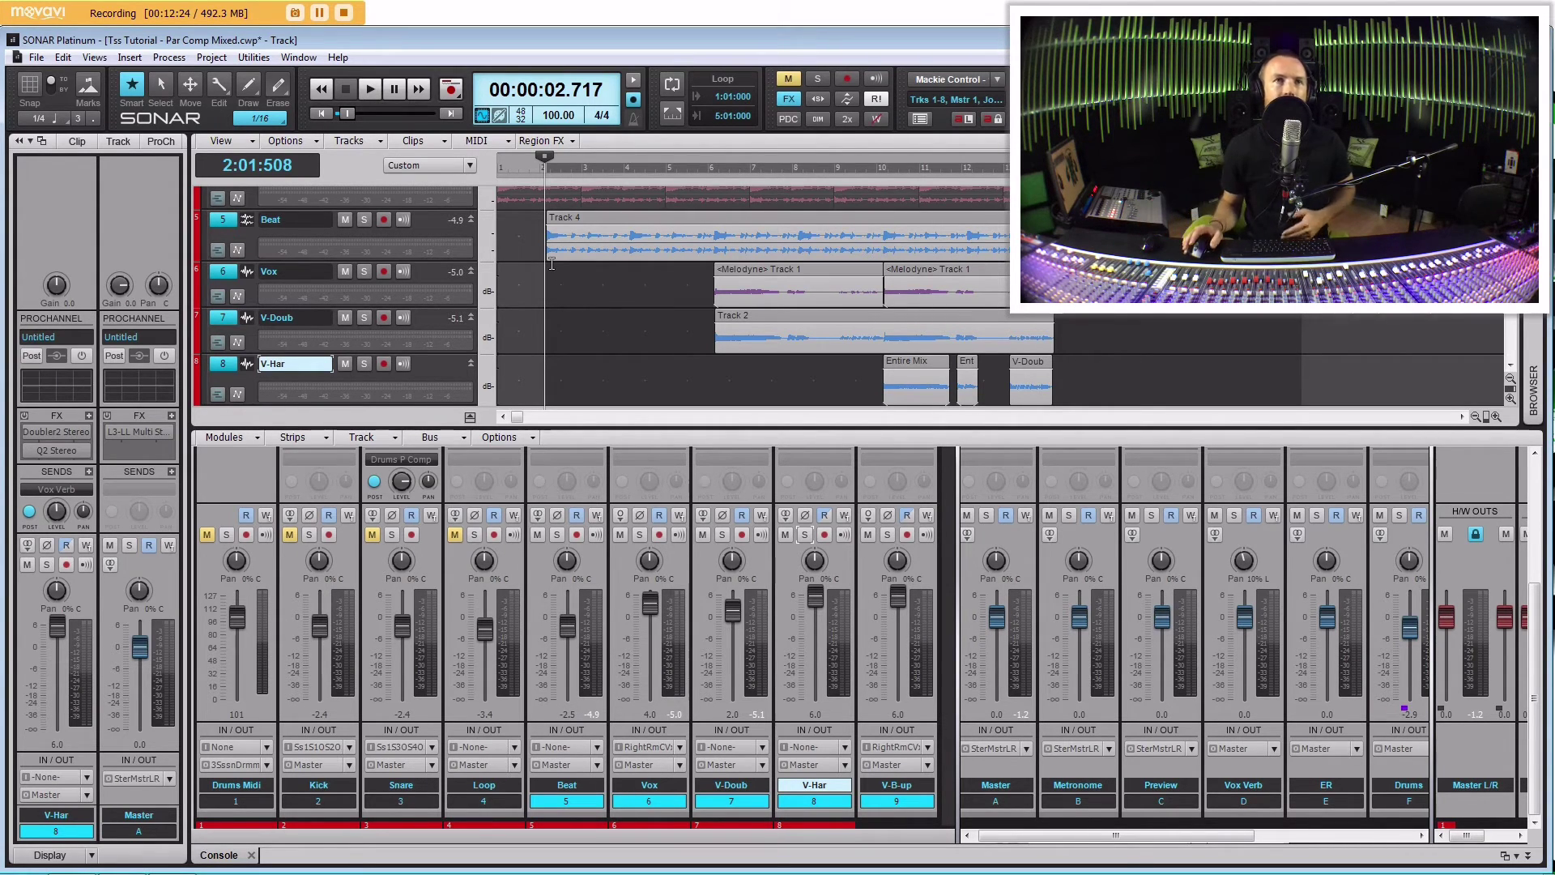
Undo the shift that moved the clips on all tracks toward measure 2.
click(545, 293)
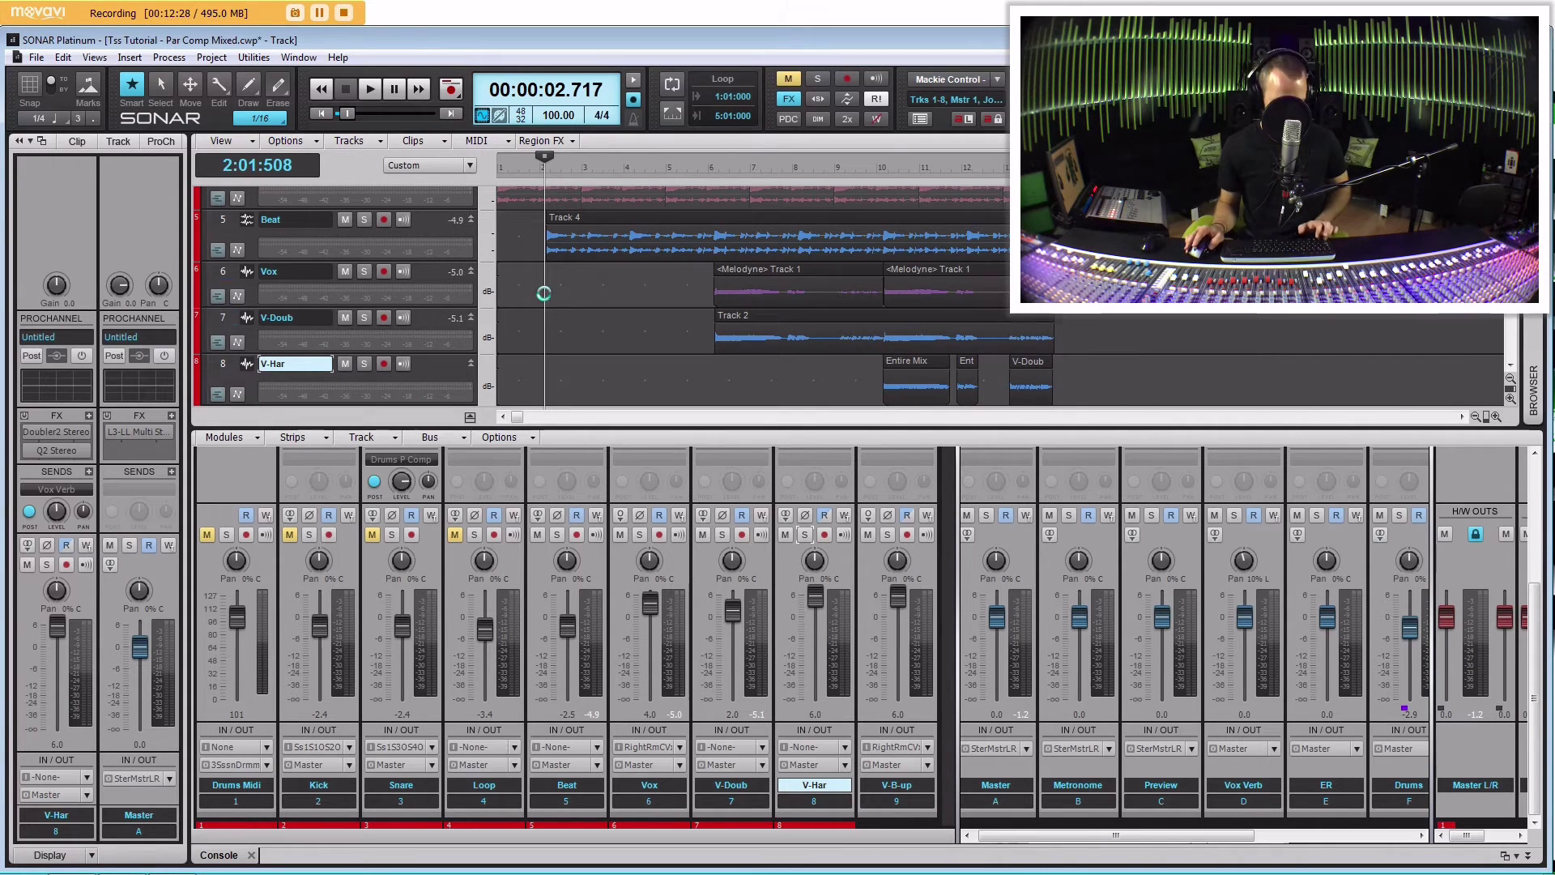
key(ctrl+z)
click(534, 298)
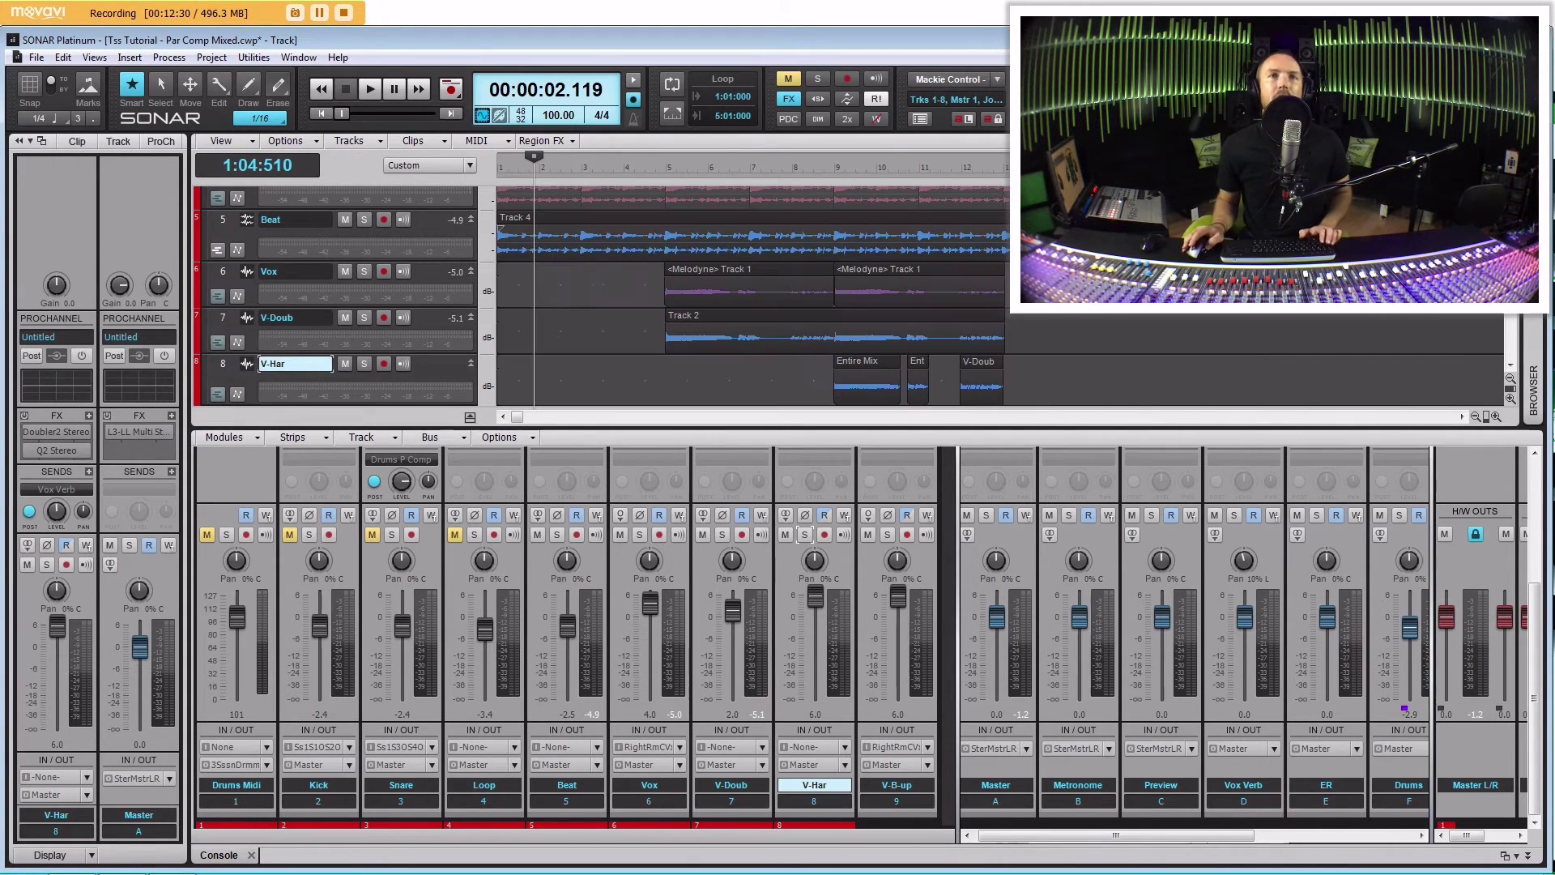
Select the entire Beat clip from the project start and solo the Beat track.
click(547, 242)
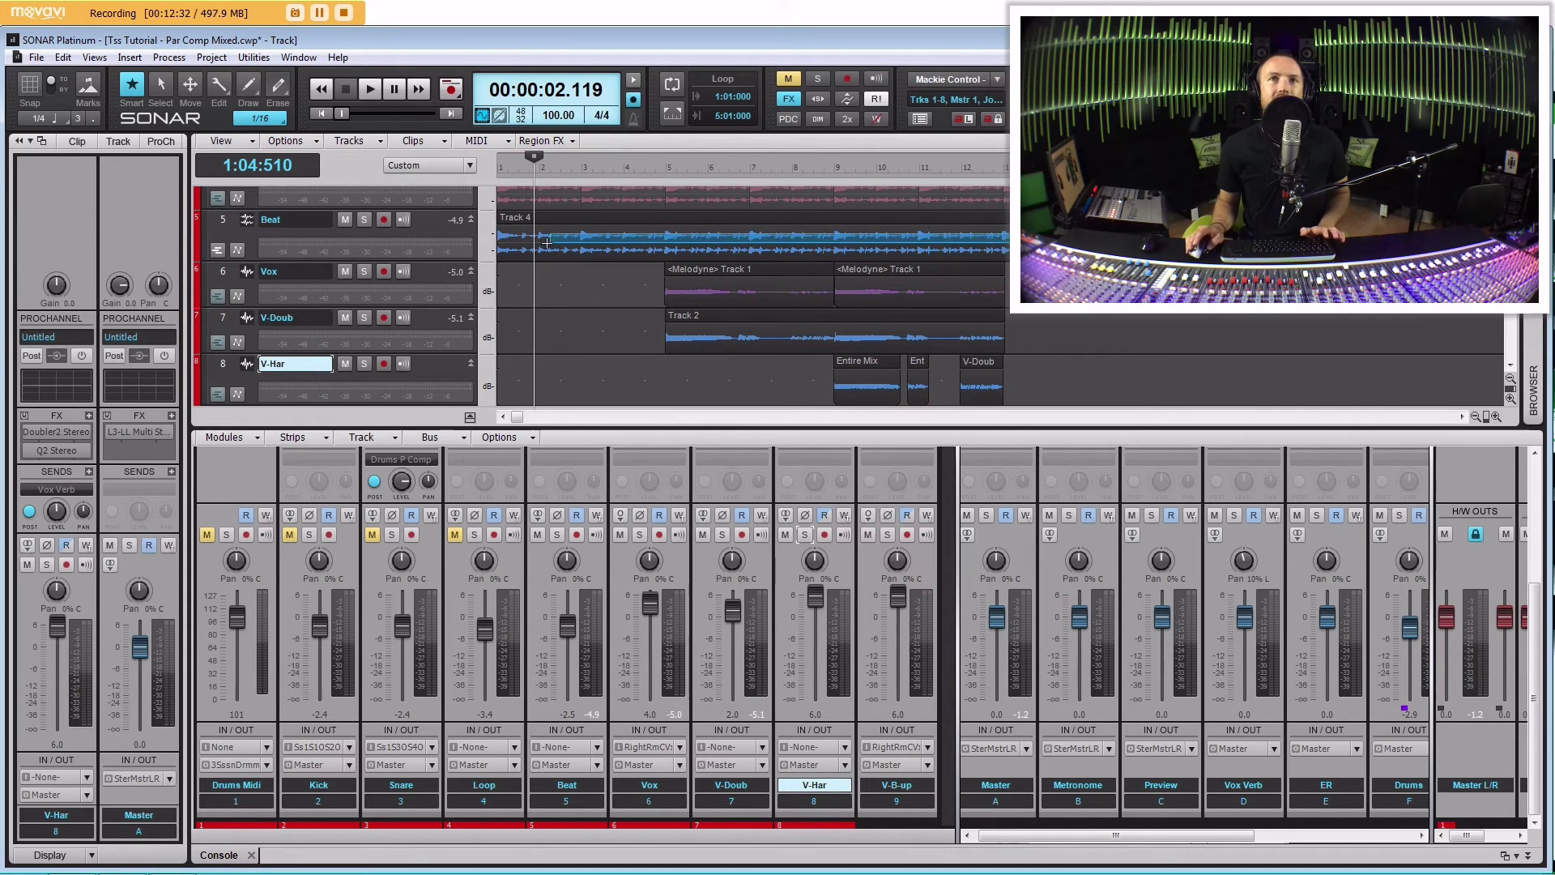
click(470, 248)
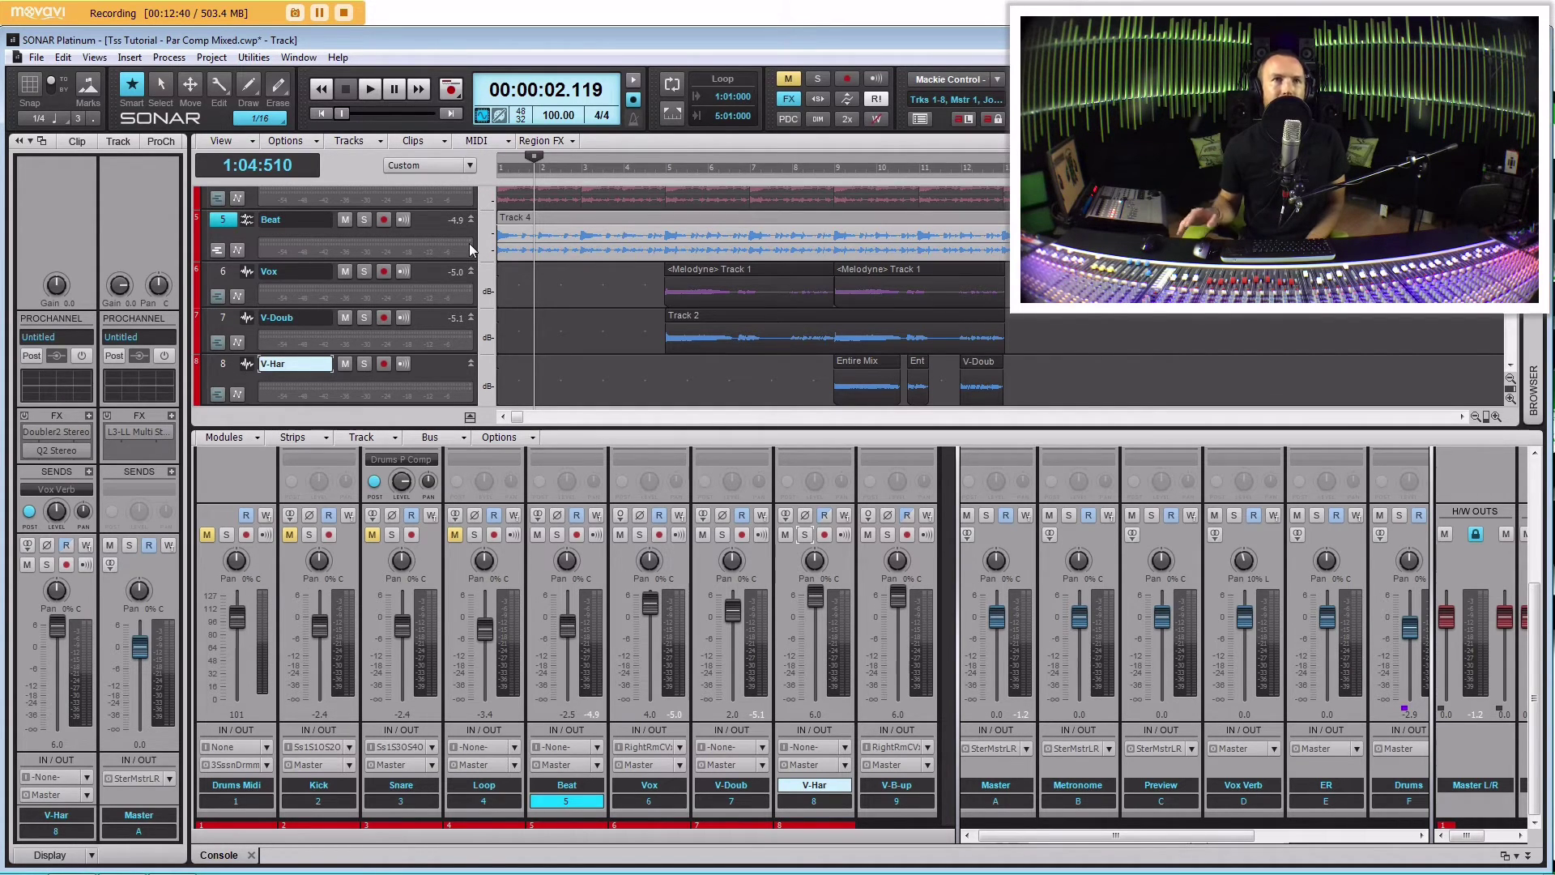
drag(1053, 214, 429, 264)
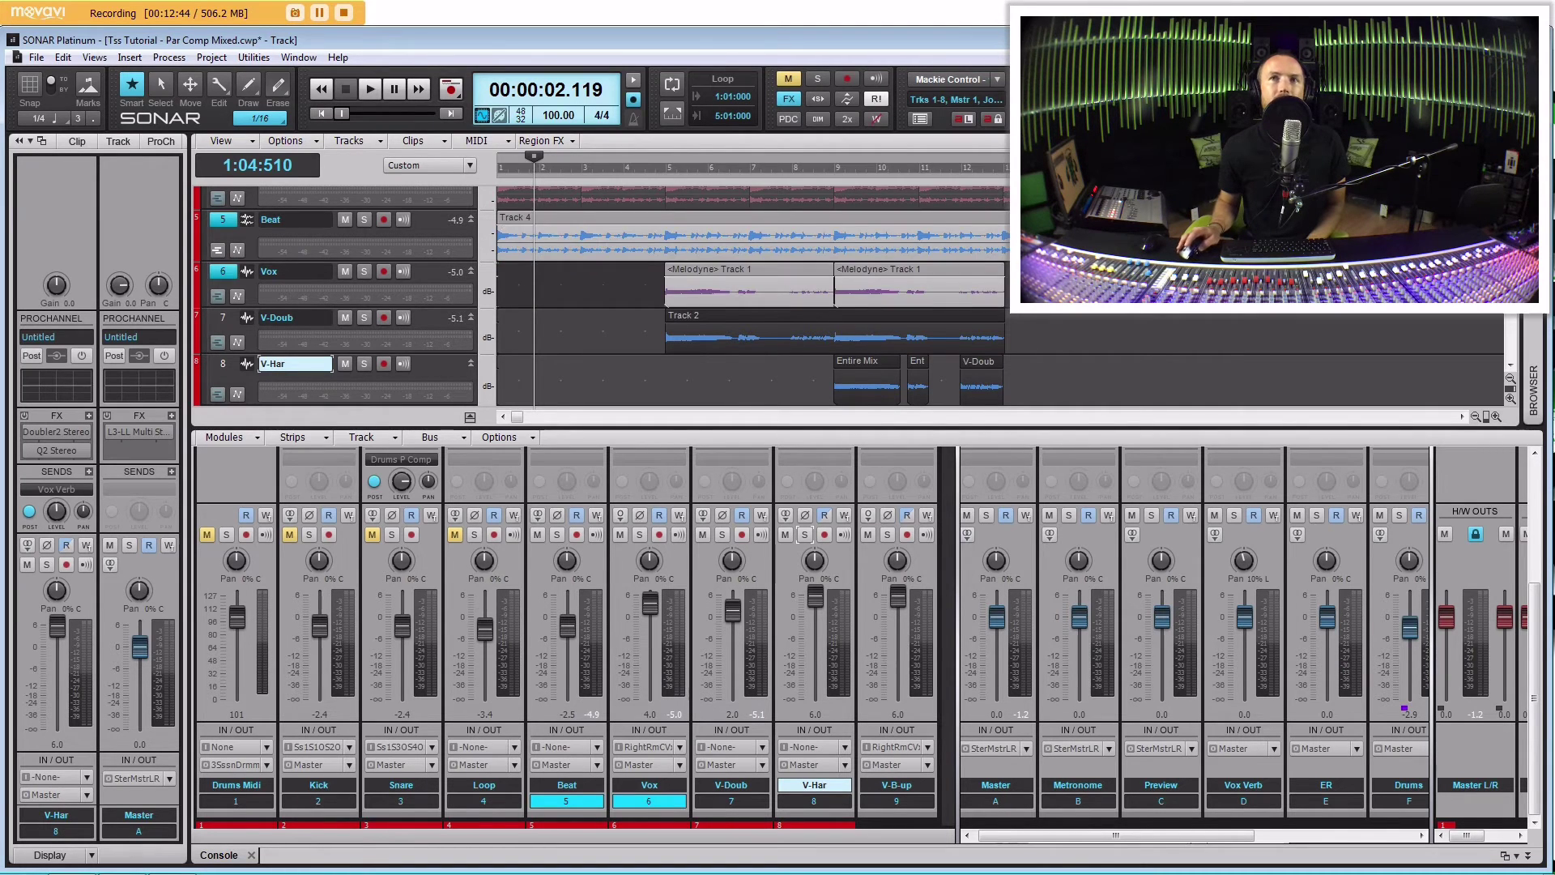
drag(1037, 224, 497, 248)
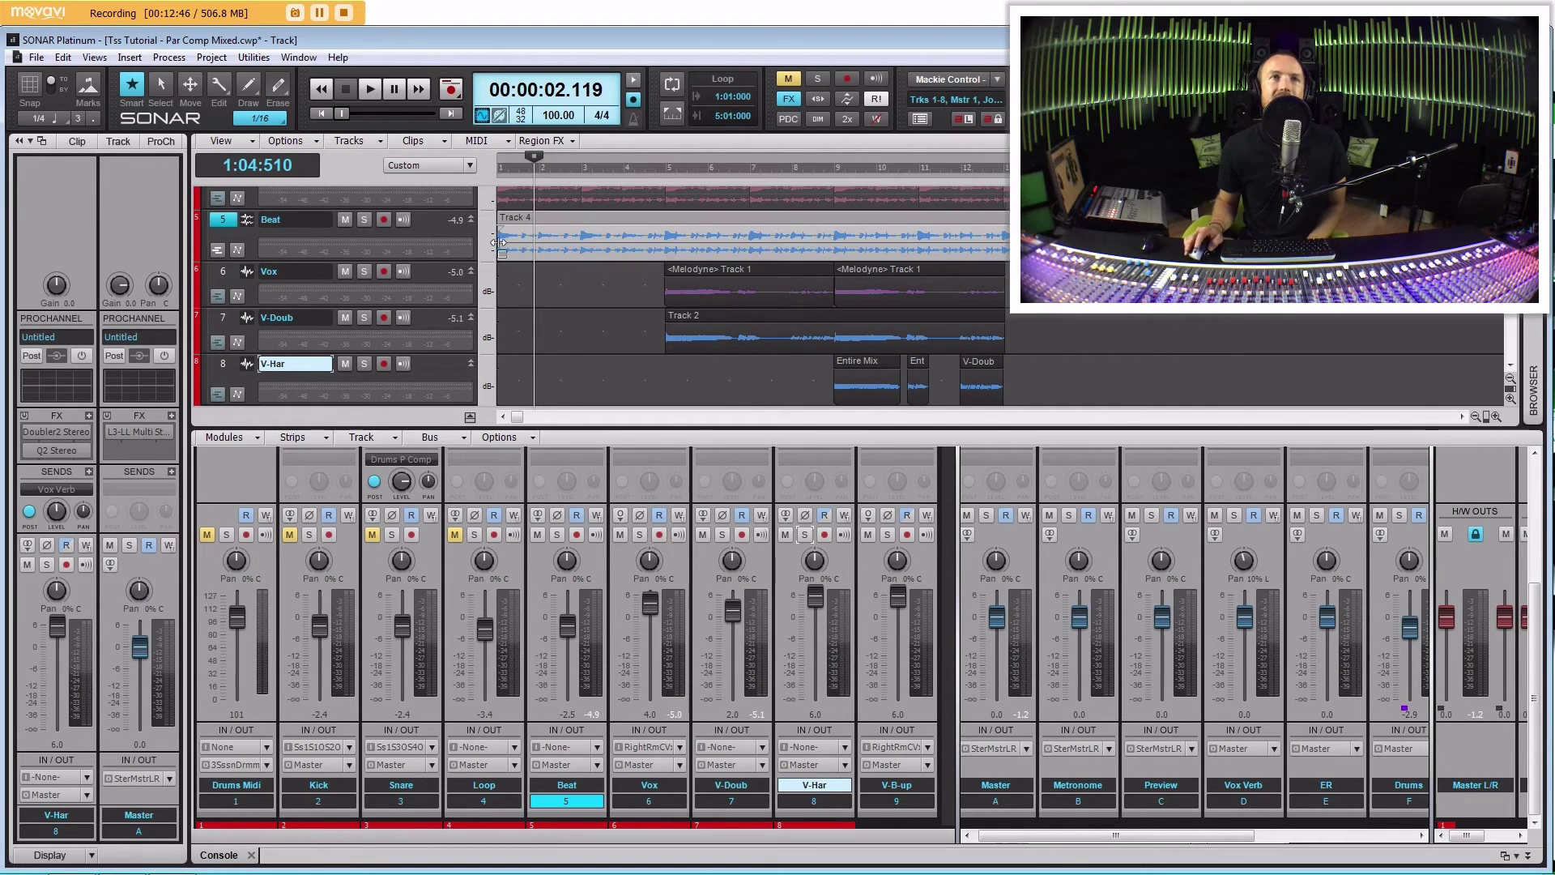
click(364, 221)
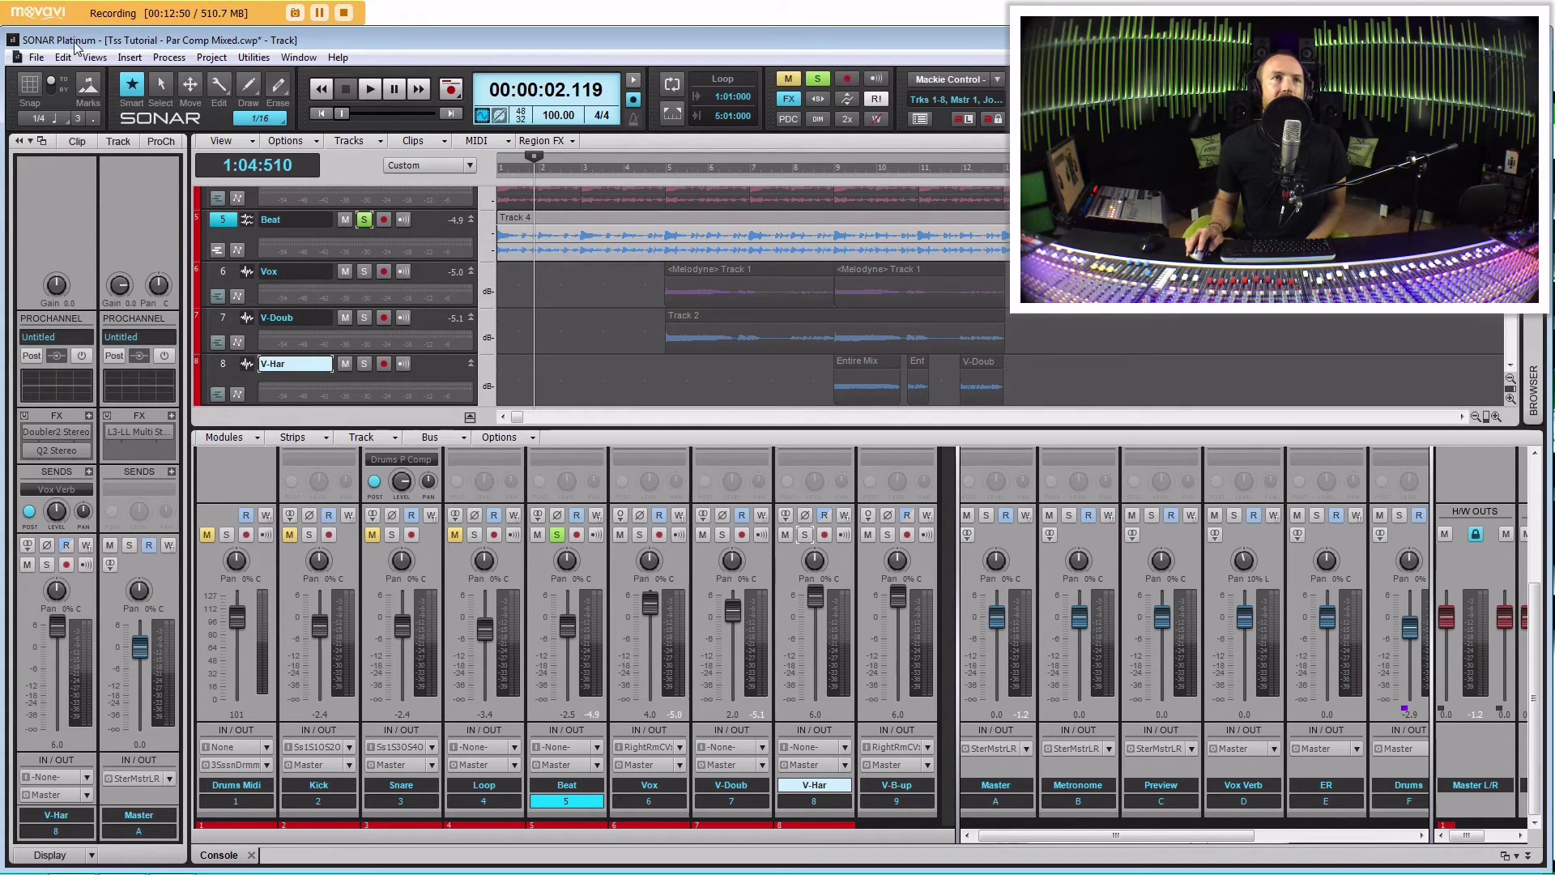
Open the audio export settings and browse to Tracking Drive (F:) as the destination.
click(34, 60)
mouse_move(96, 237)
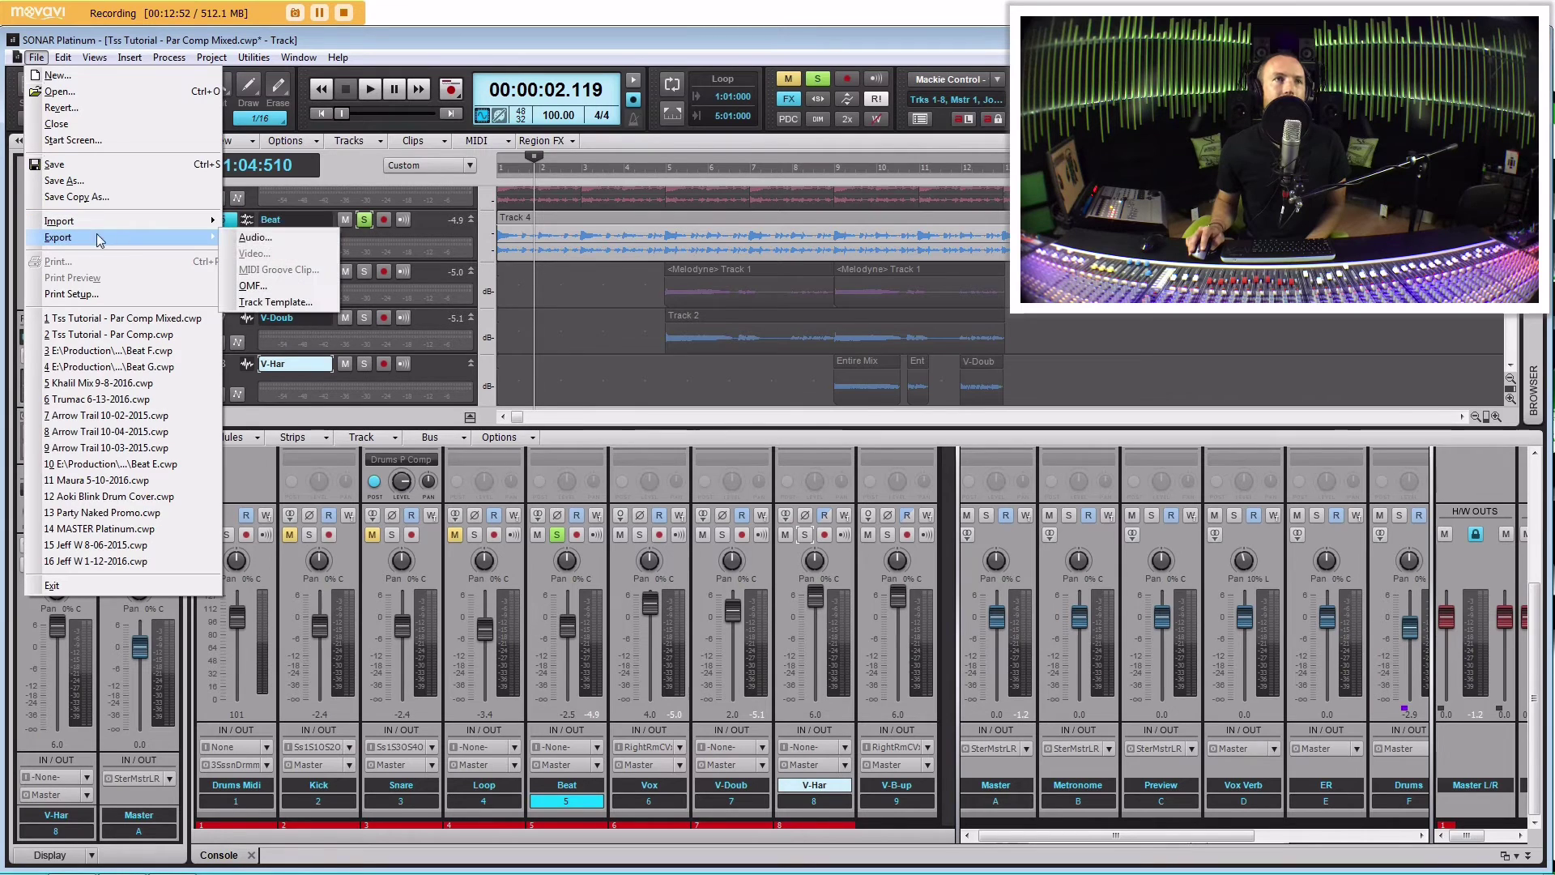
click(249, 237)
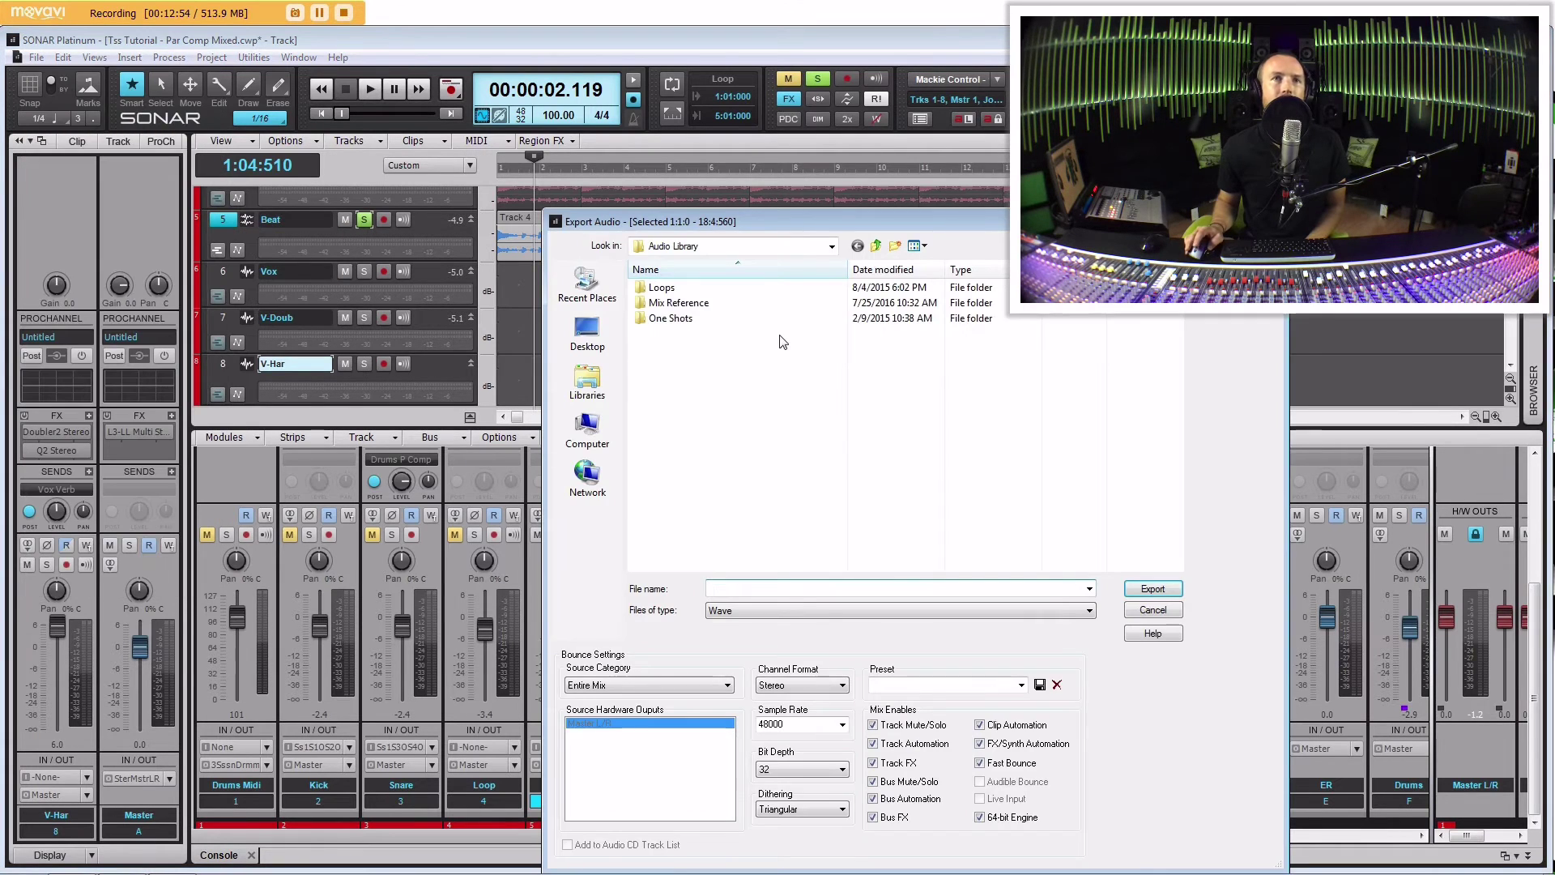
click(588, 355)
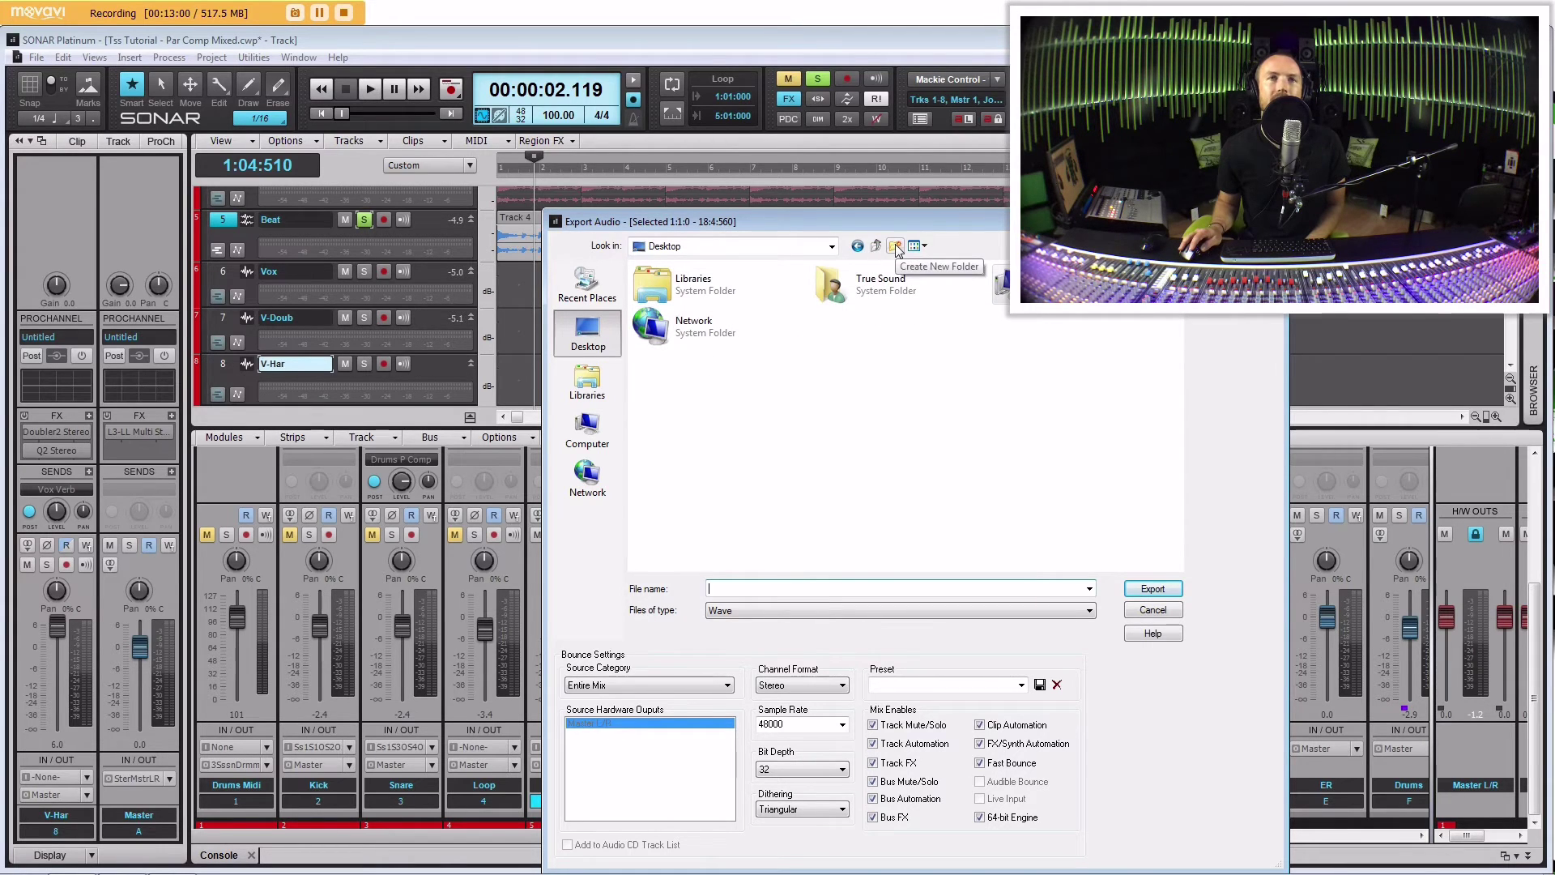
click(588, 429)
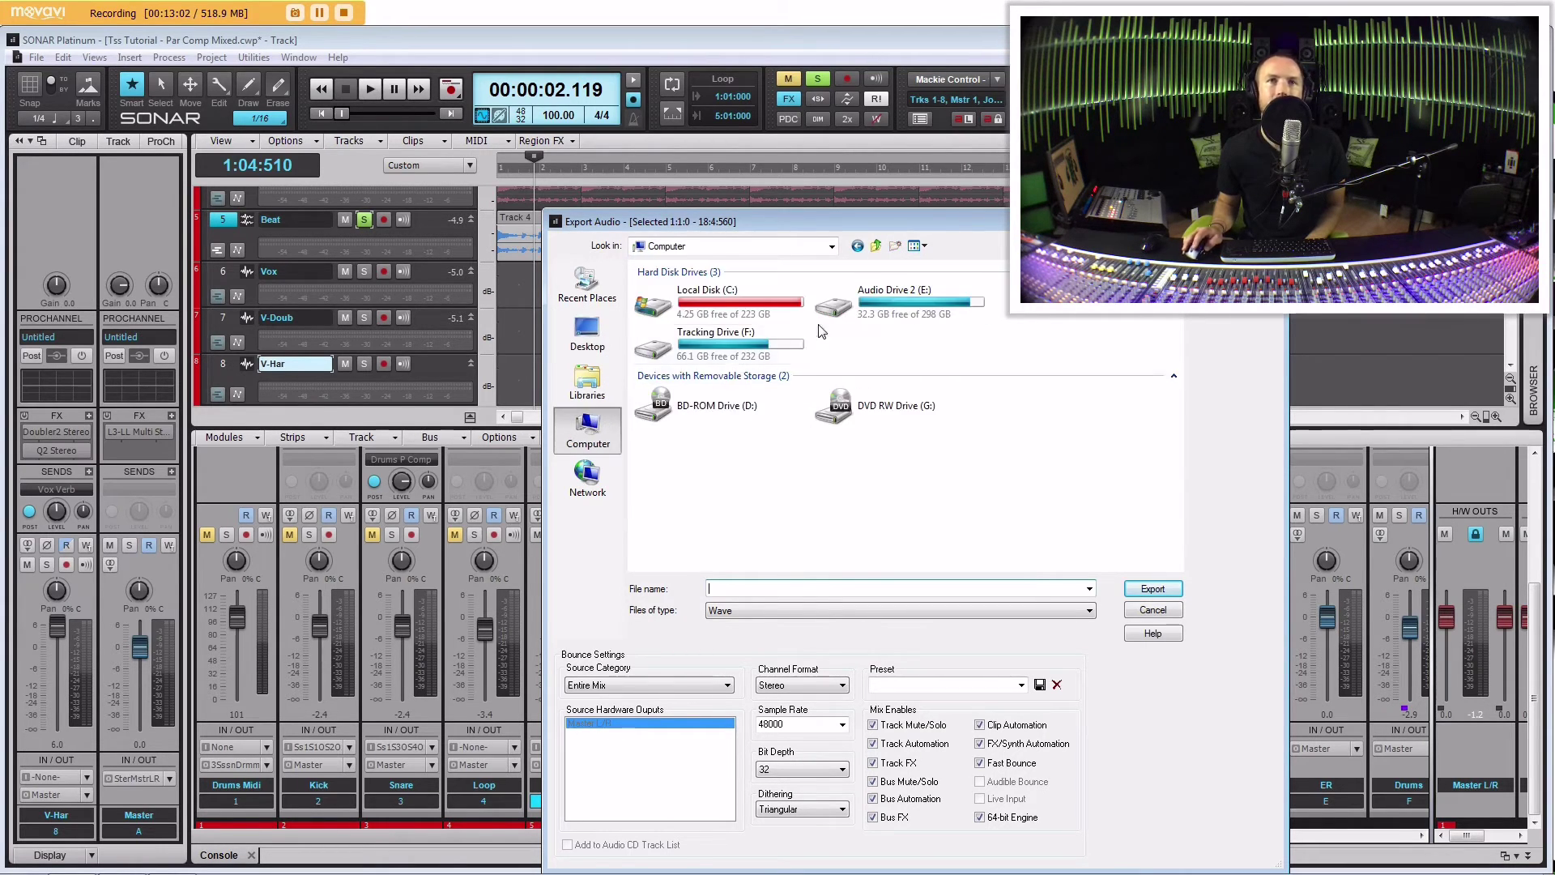
double_click(767, 347)
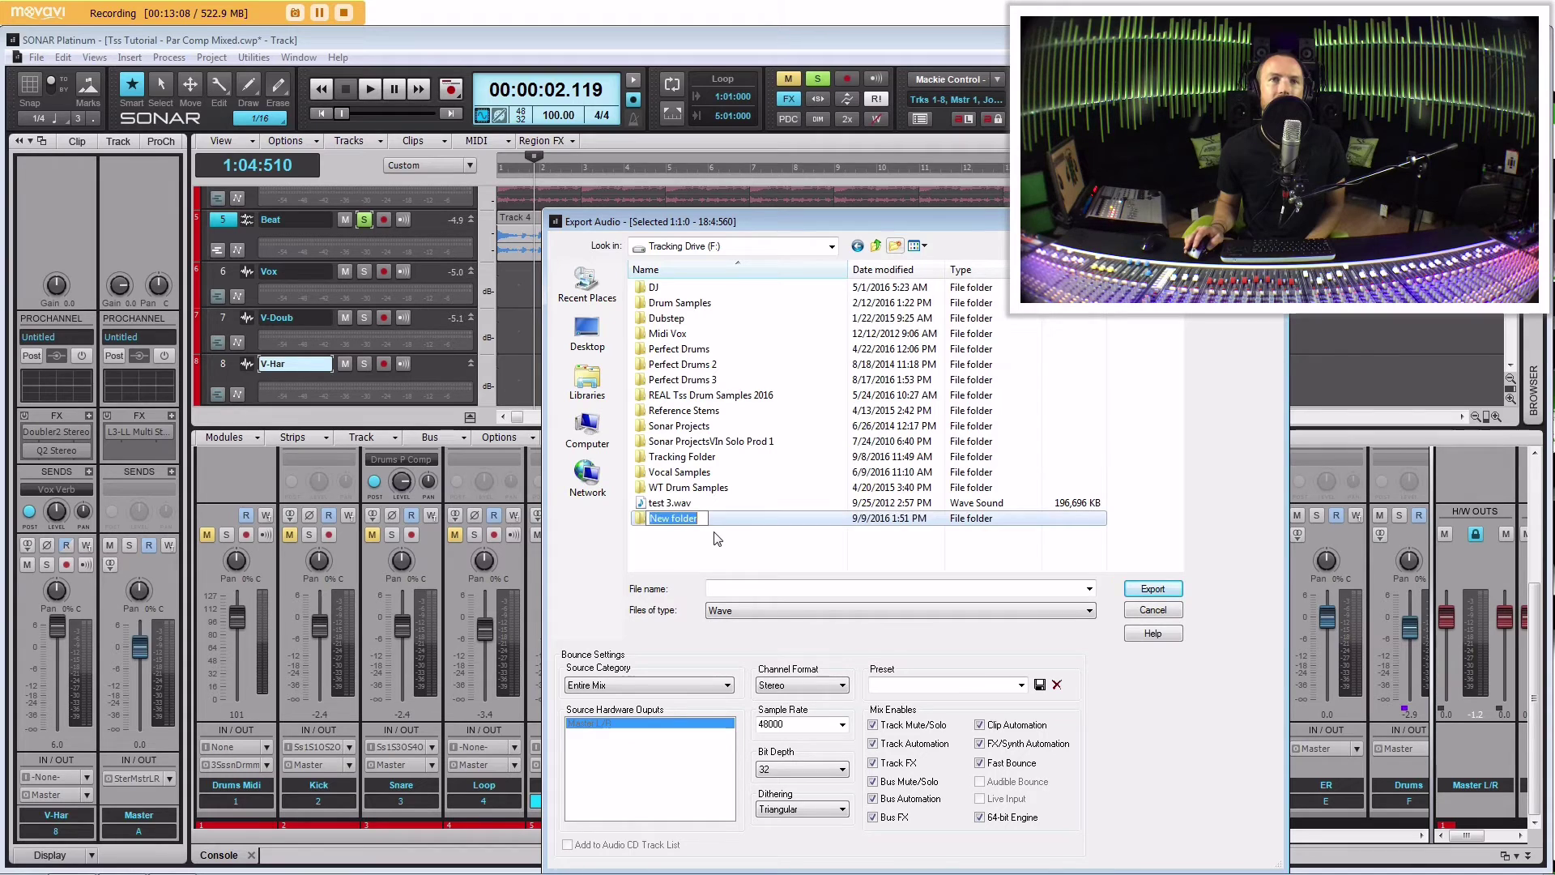
Create a folder named Mixed on Tracking Drive (F:) and open it.
text(M)
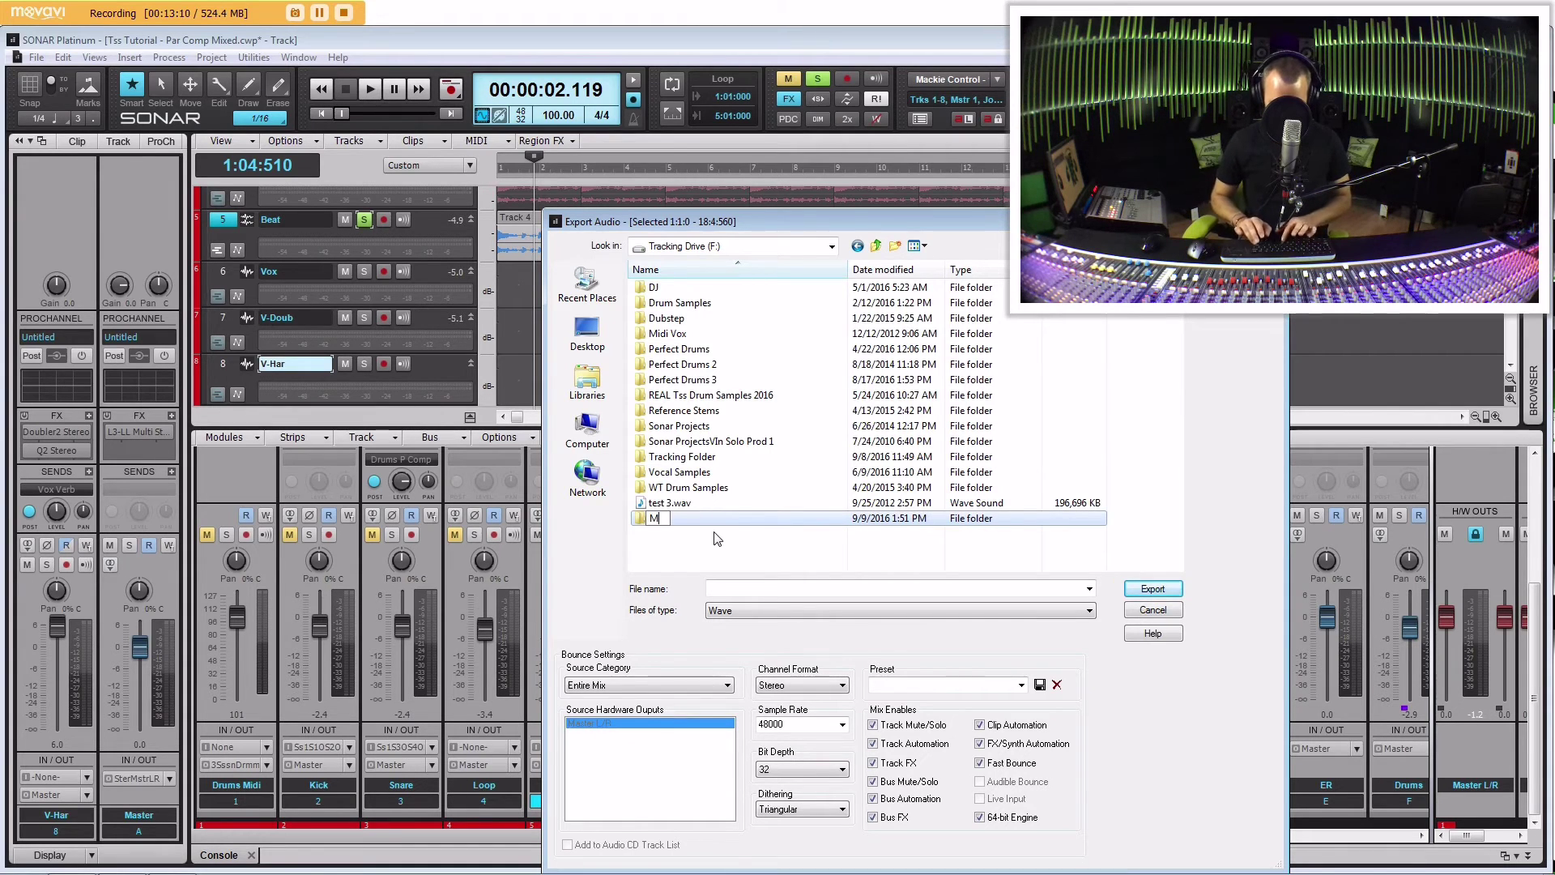
text(ixed)
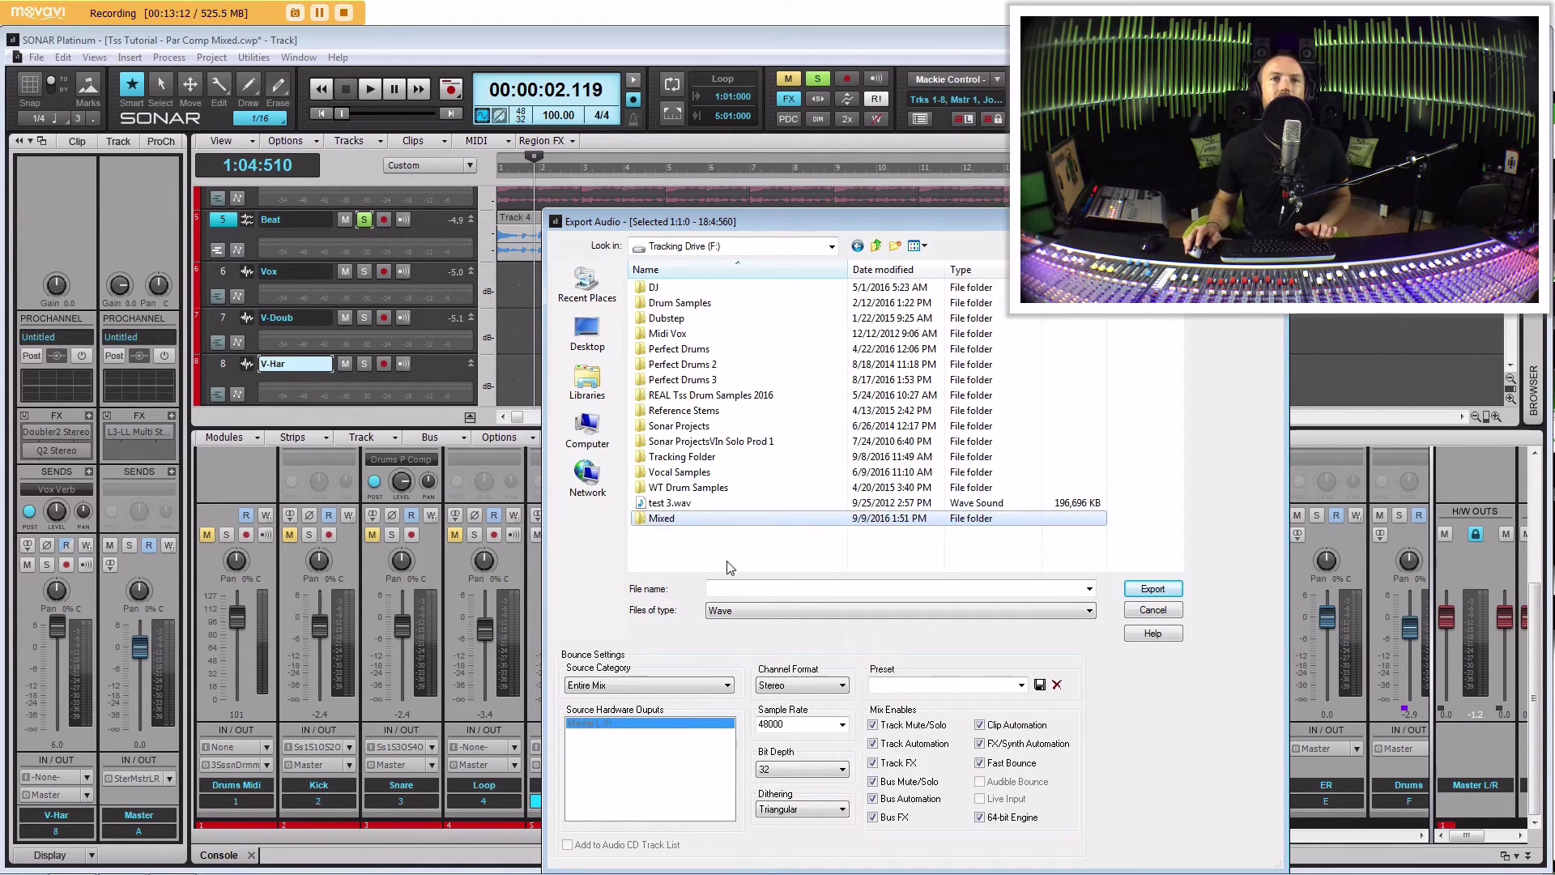
key(Return)
double_click(661, 516)
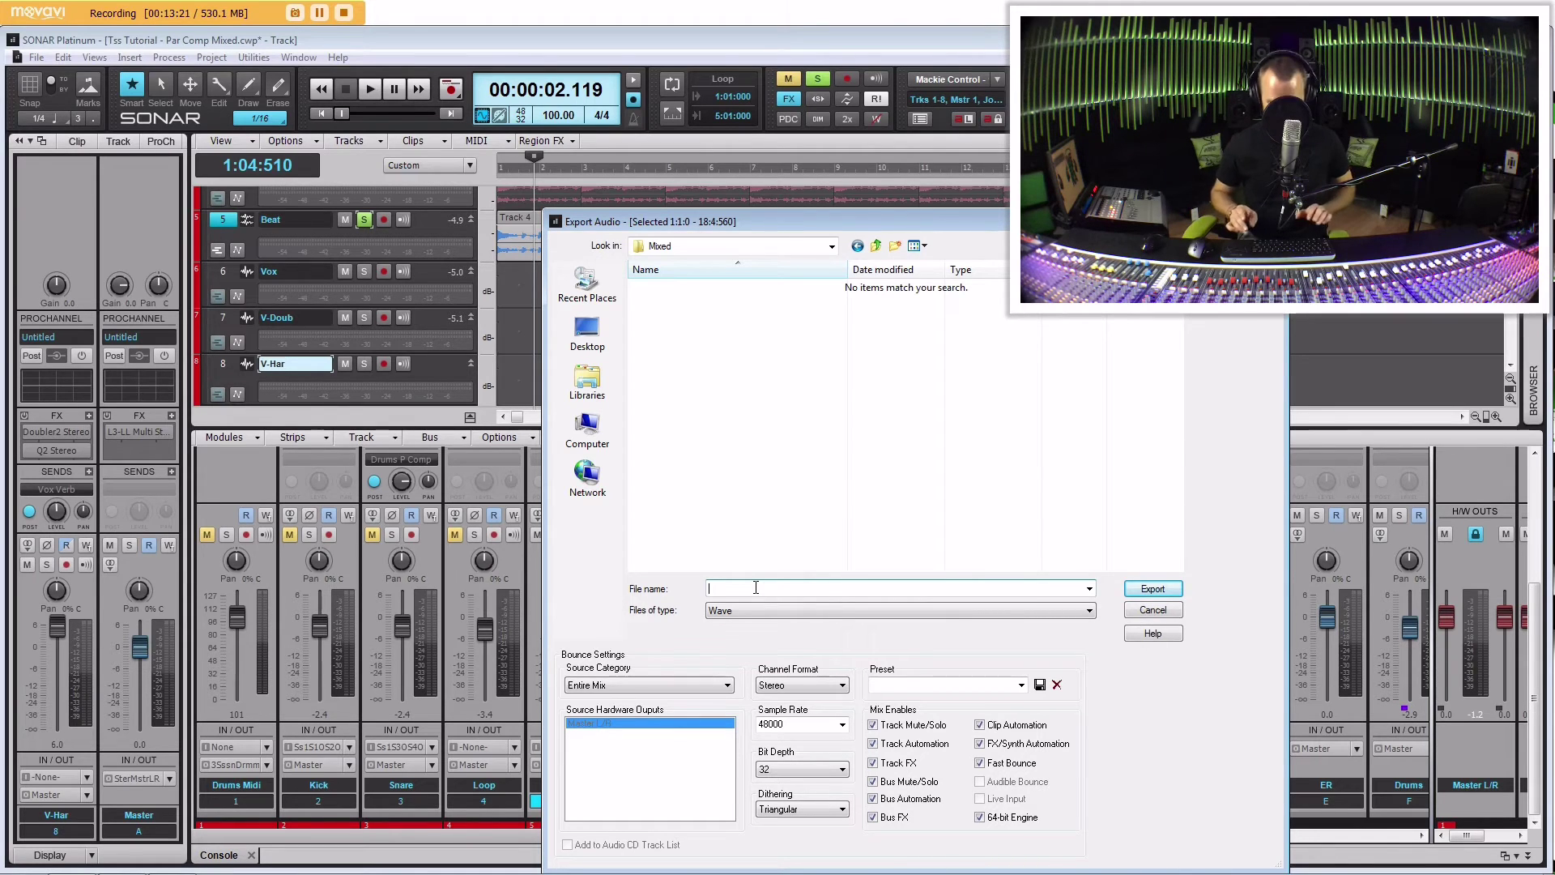
Name the export file Beat and reposition the export dialog so all its settings are in view.
text(Beat)
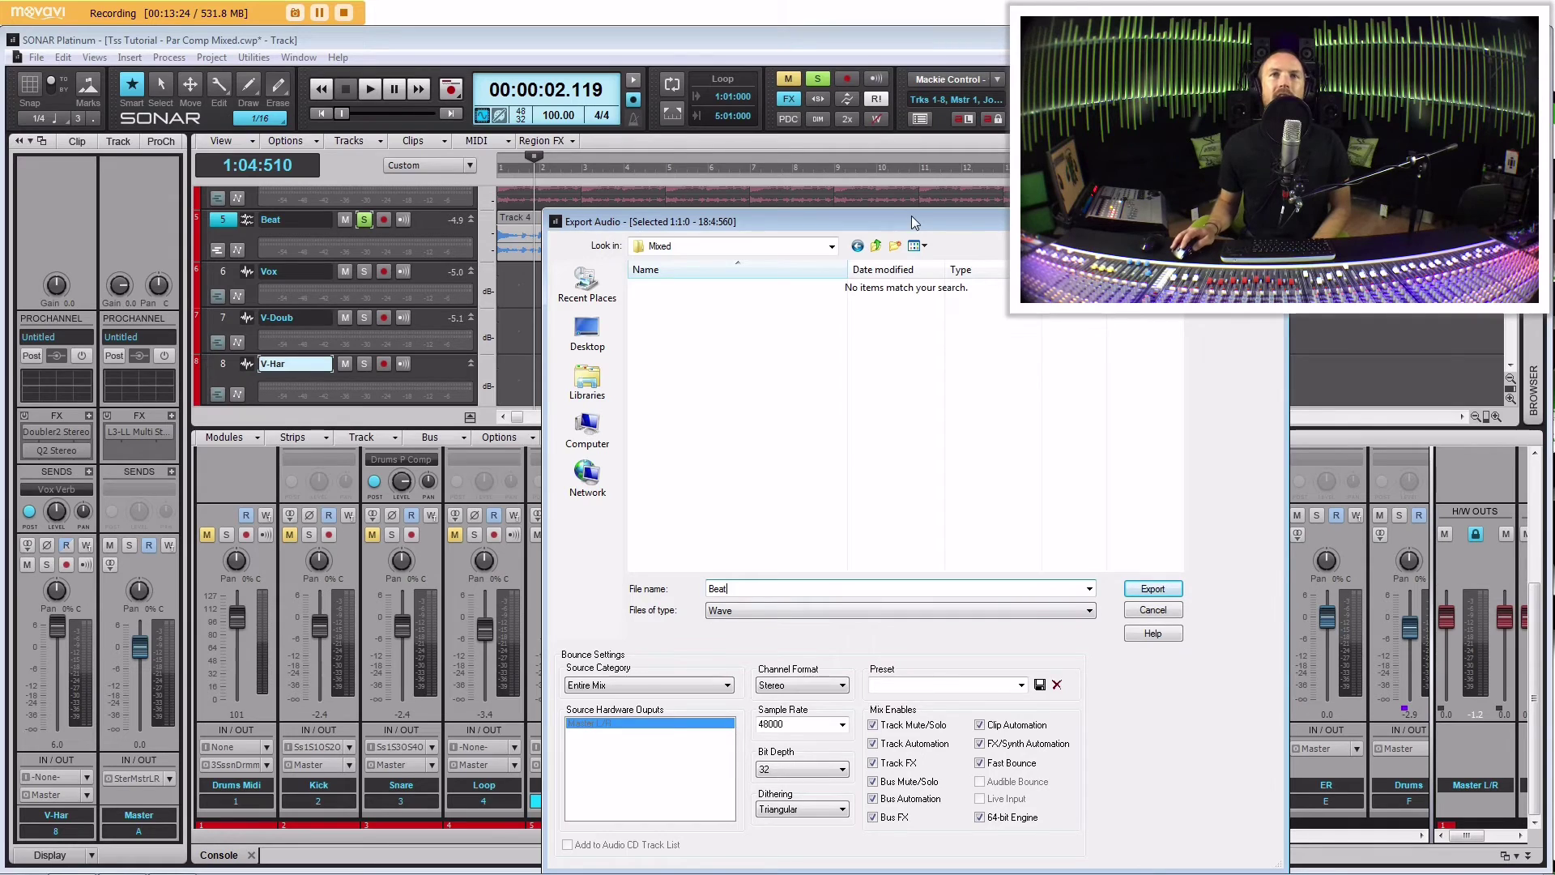
drag(901, 224, 576, 133)
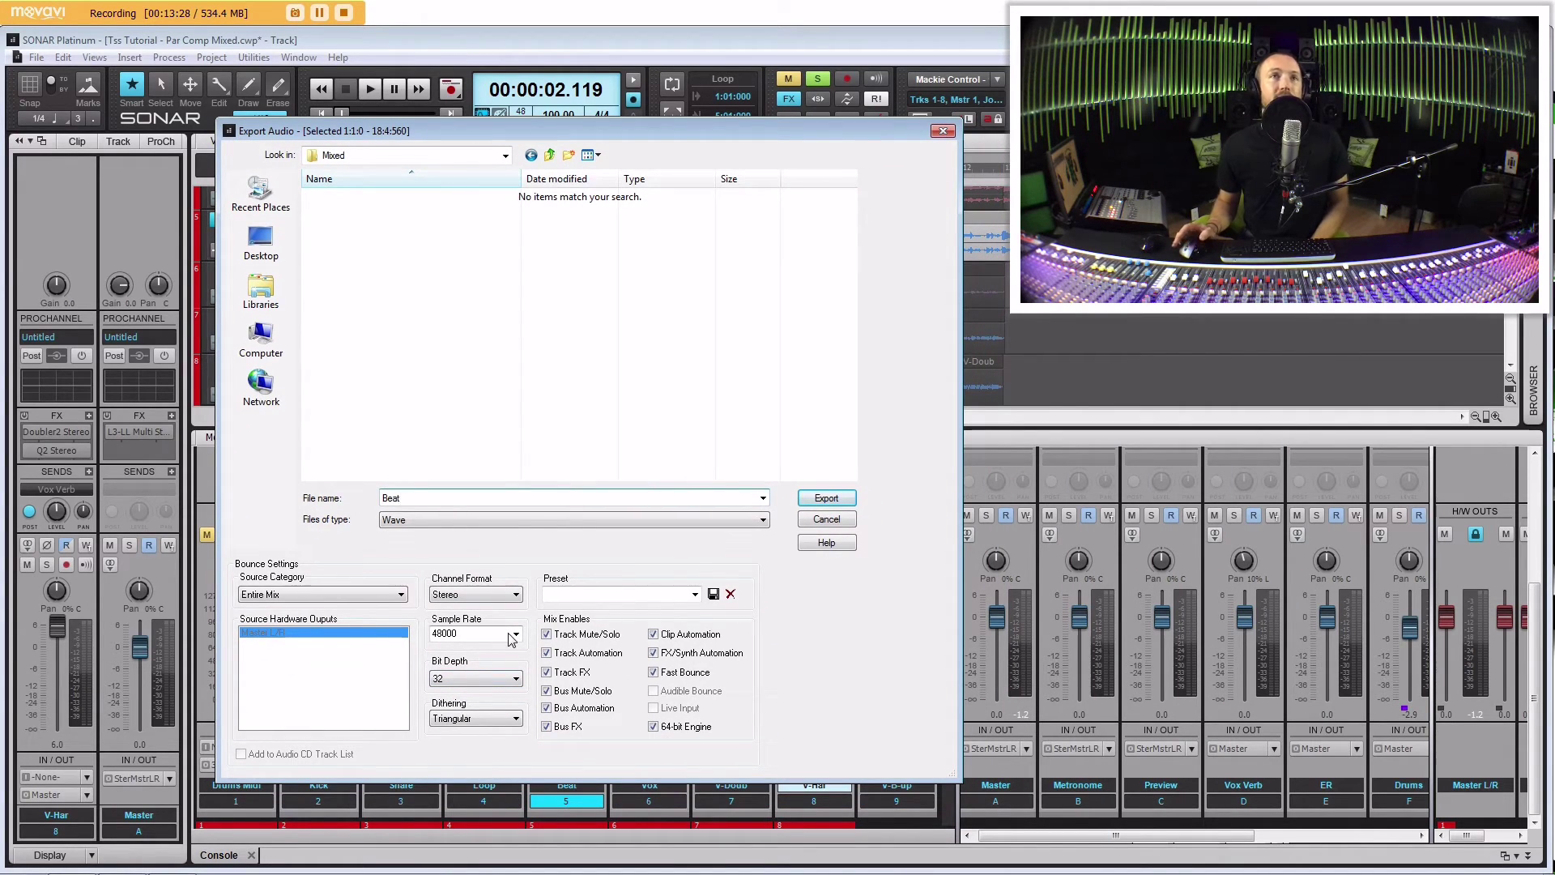
drag(673, 142, 678, 168)
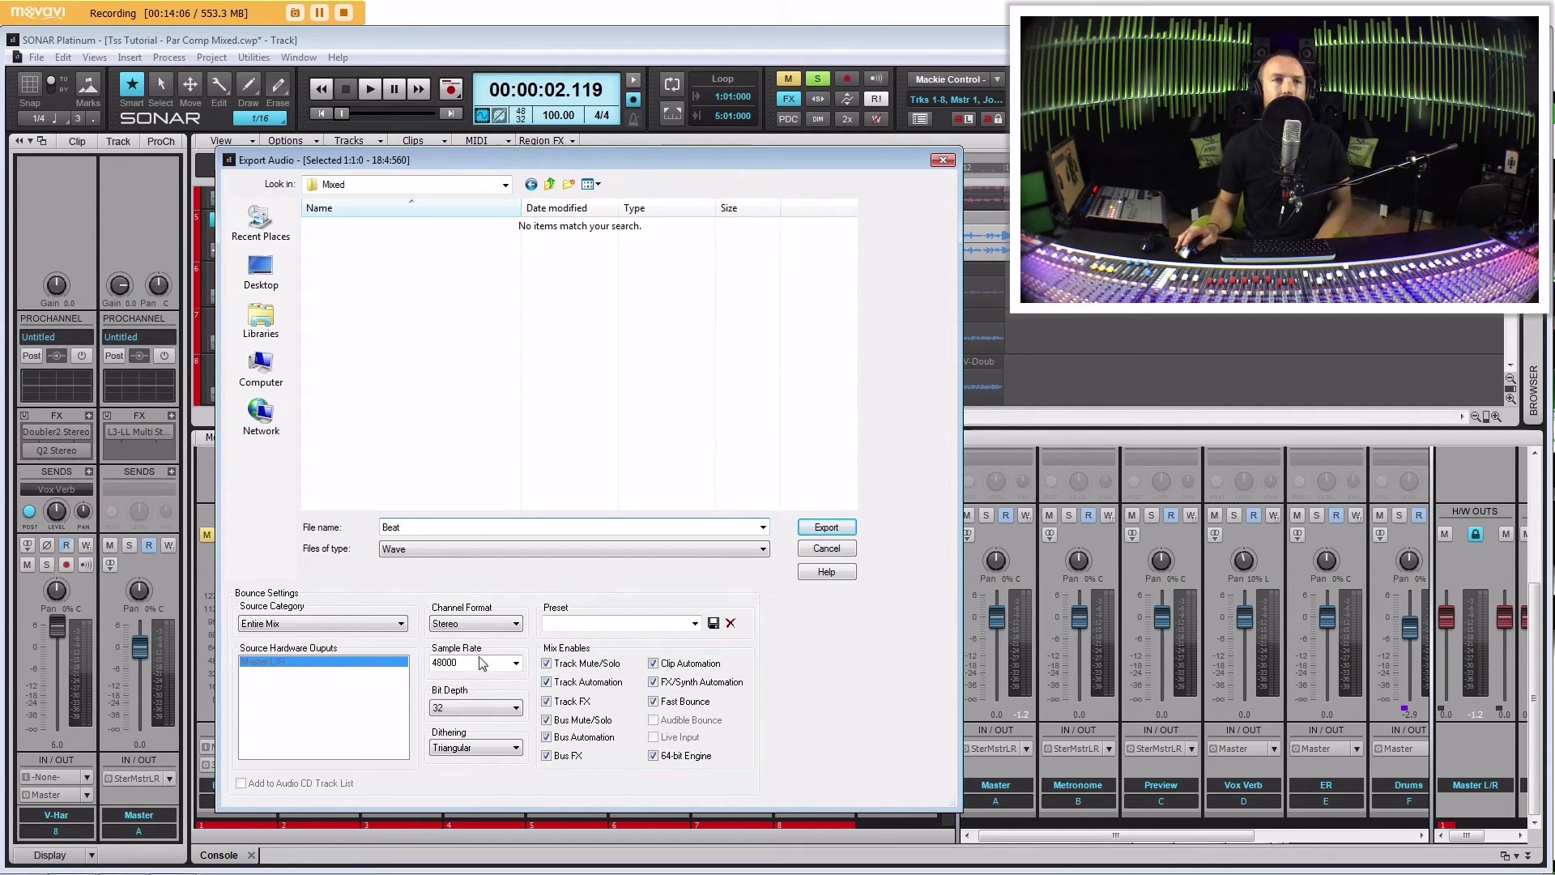
Try turning Fast Bounce off and the channel format to Mono, and restore Stereo and Fast Bounce.
click(654, 701)
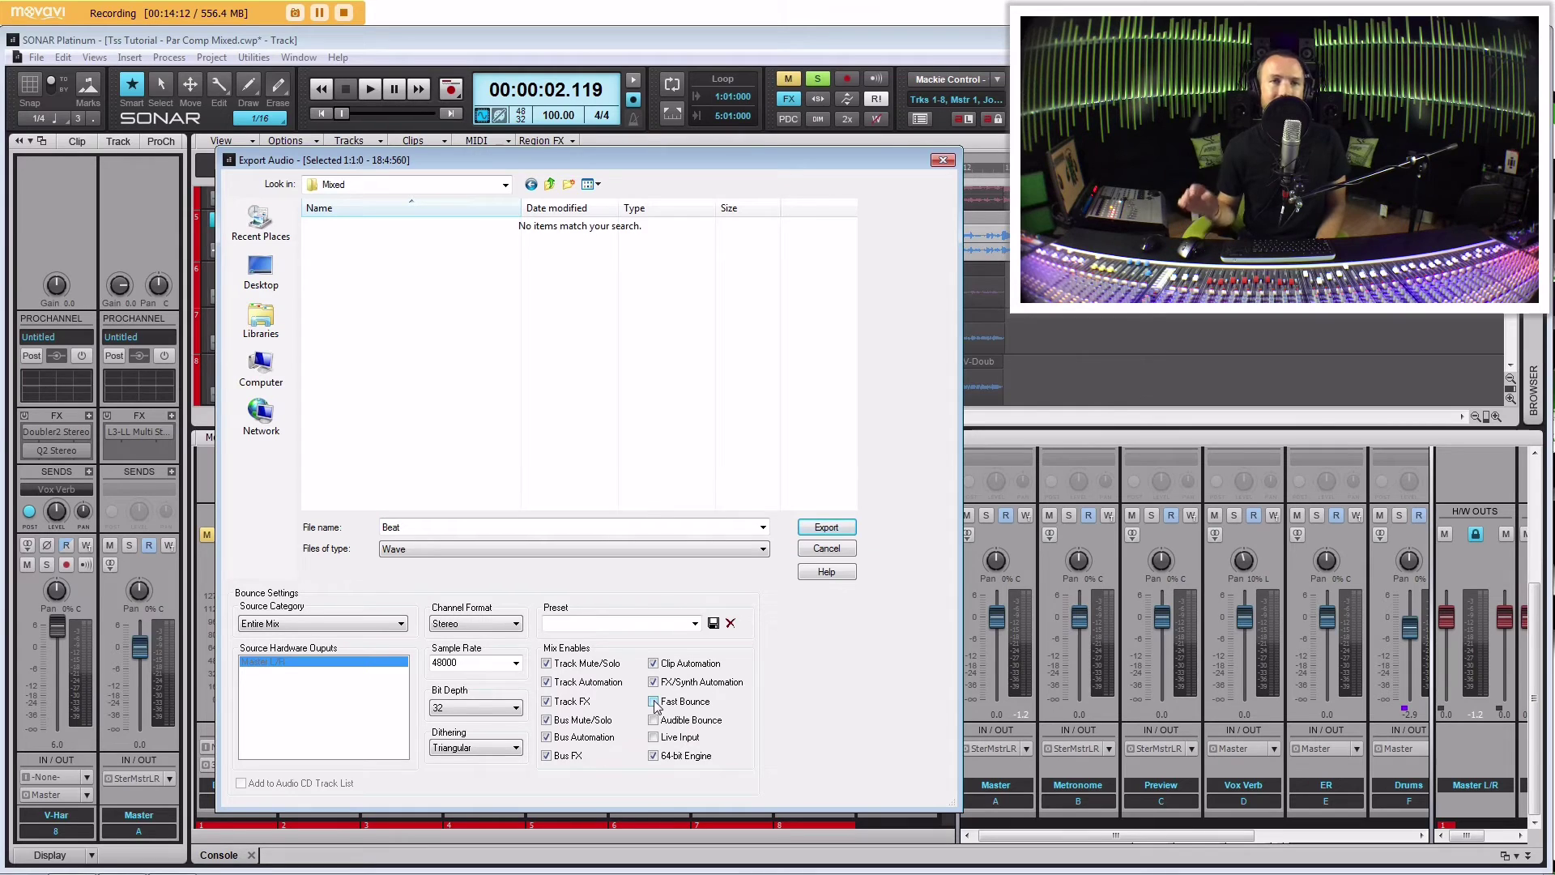
click(517, 624)
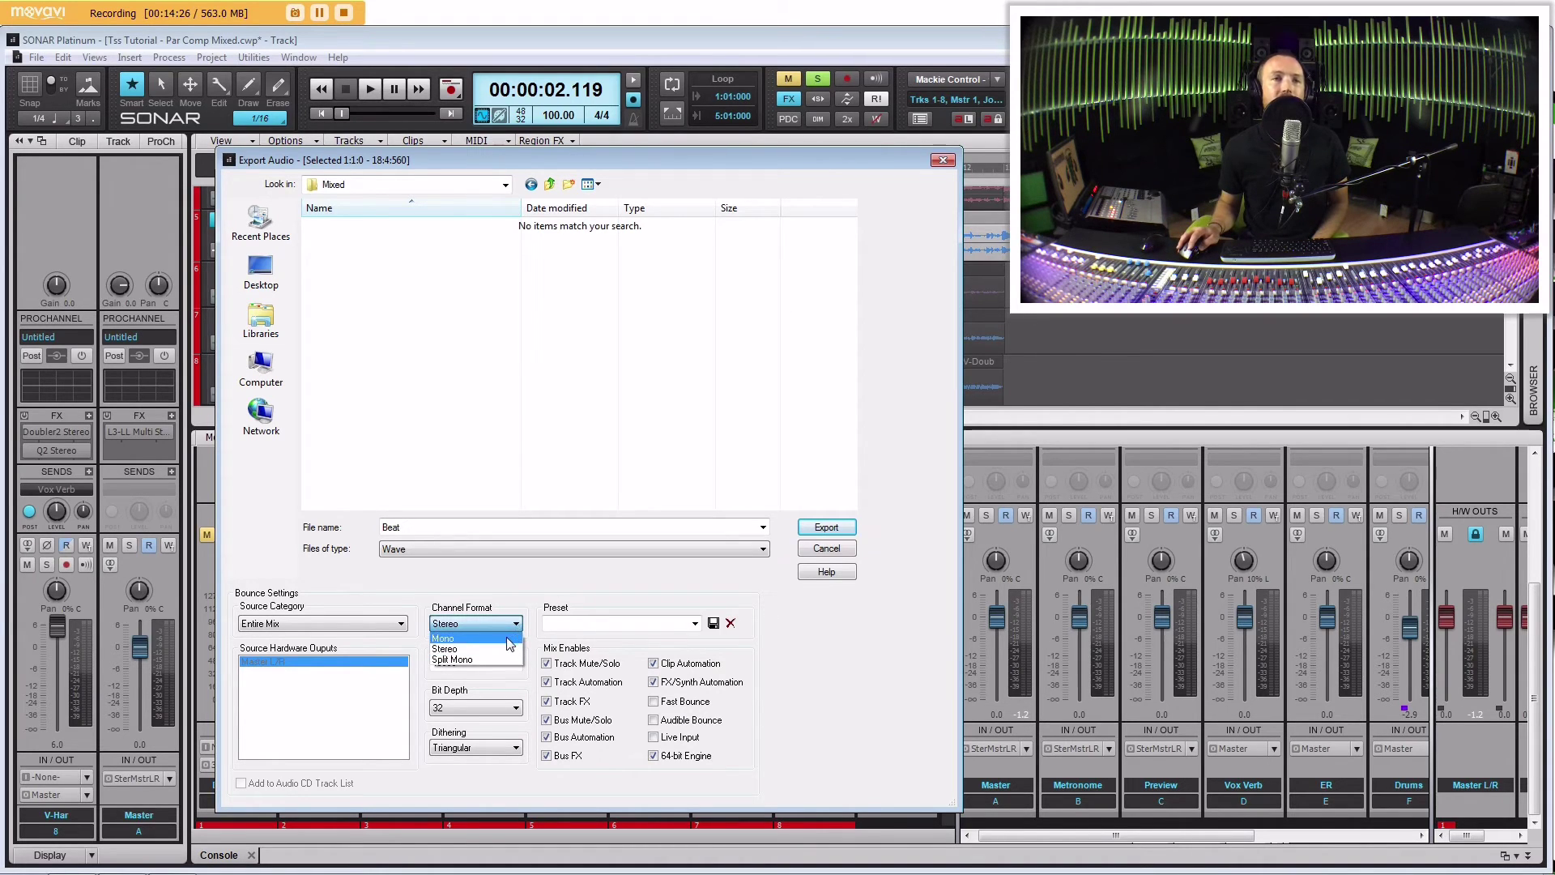
click(507, 638)
click(518, 624)
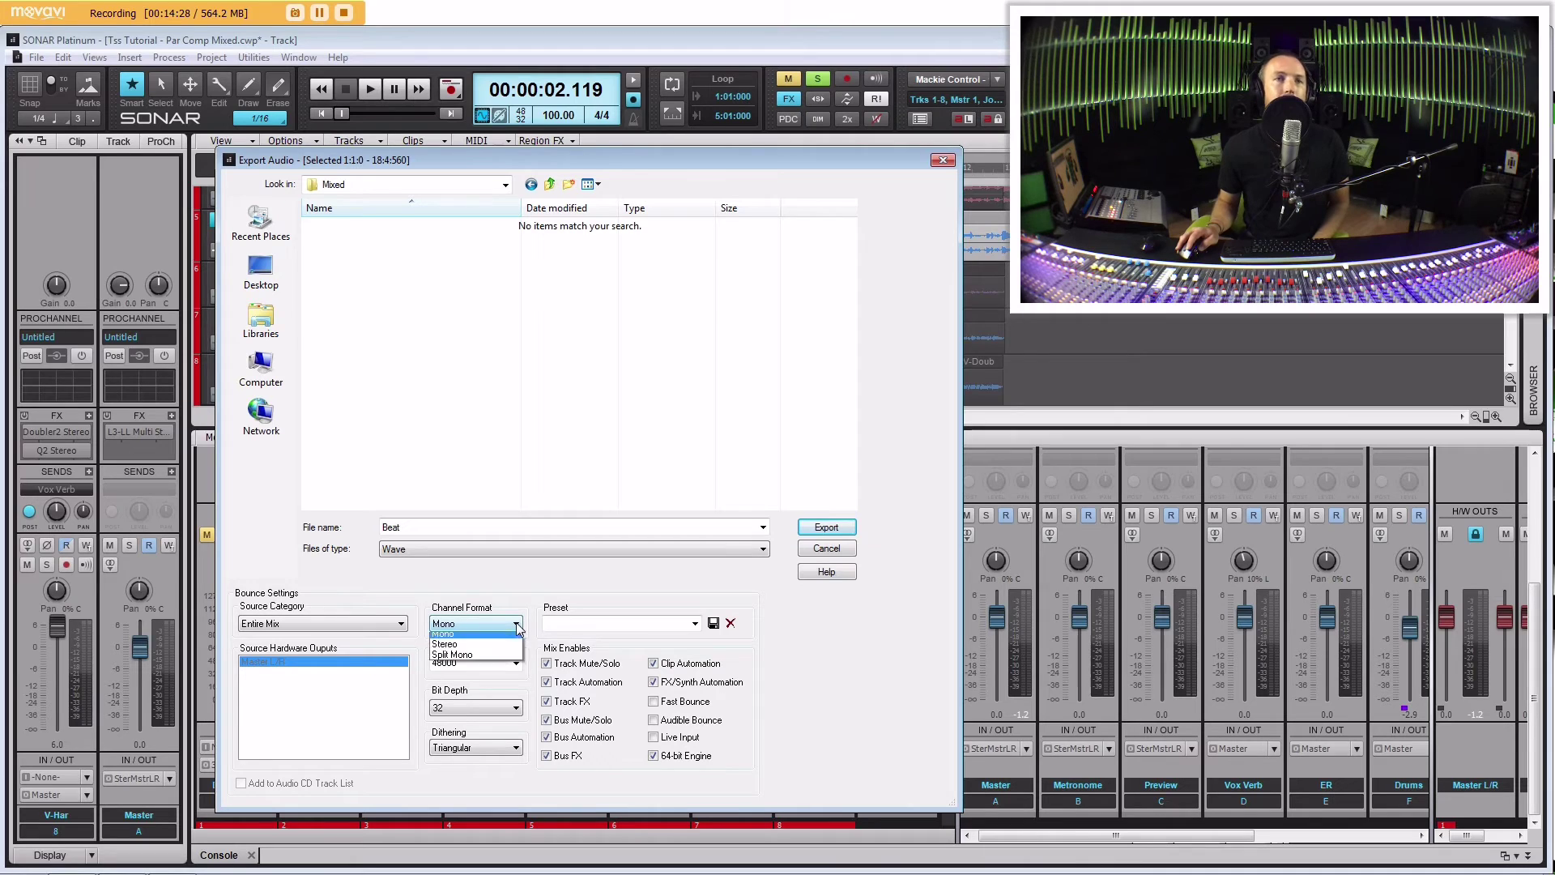
click(513, 644)
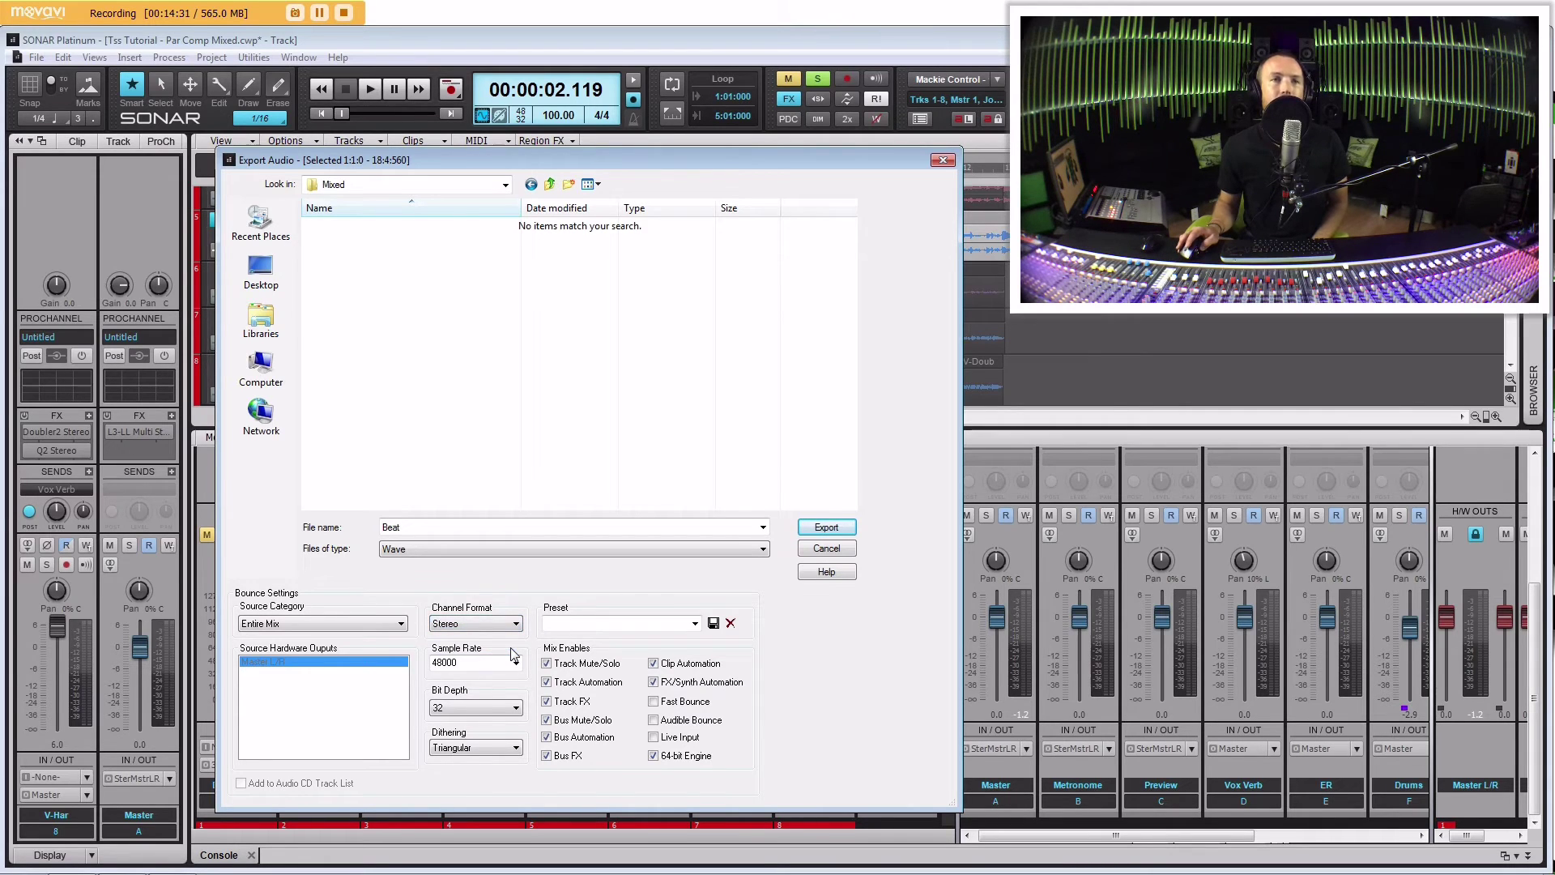
click(654, 702)
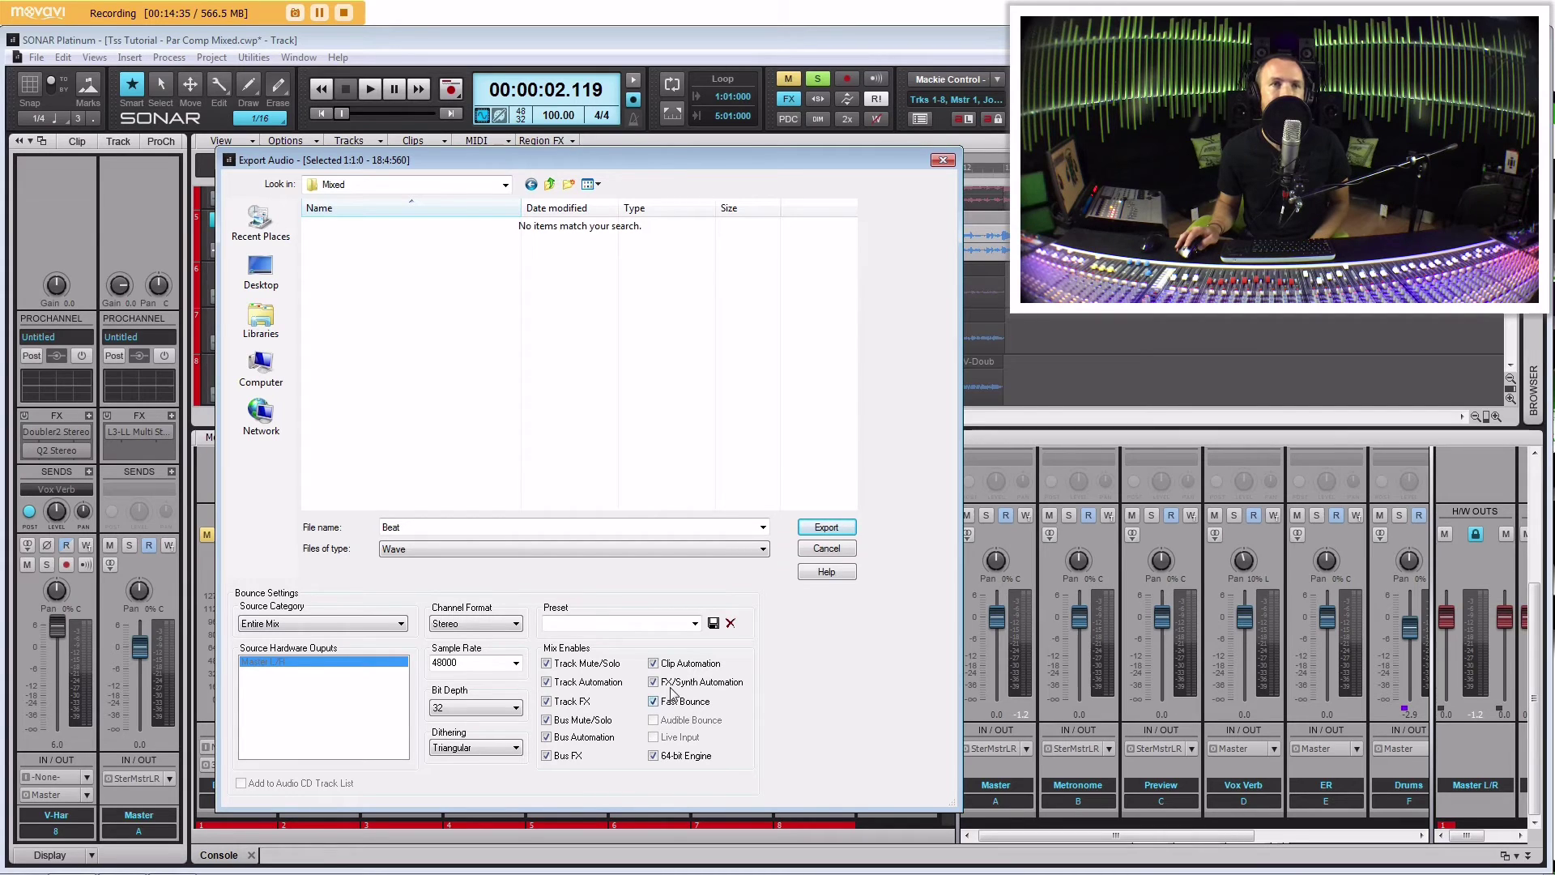
Export the Beat track as a Wave file into the Mixed folder, clear the selection and unsolo the track.
click(811, 531)
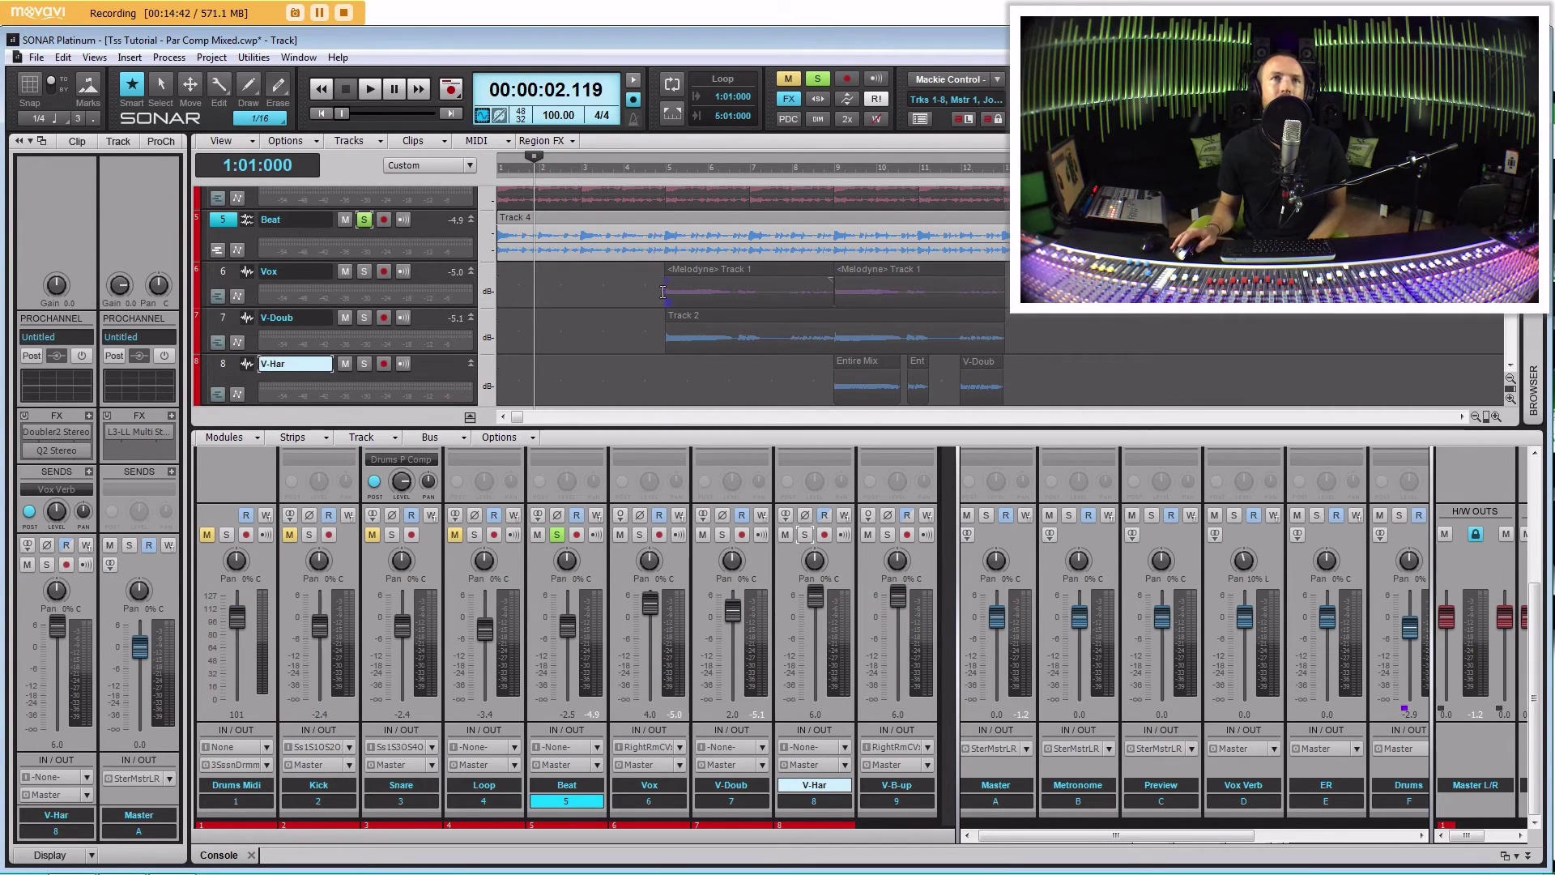
click(592, 289)
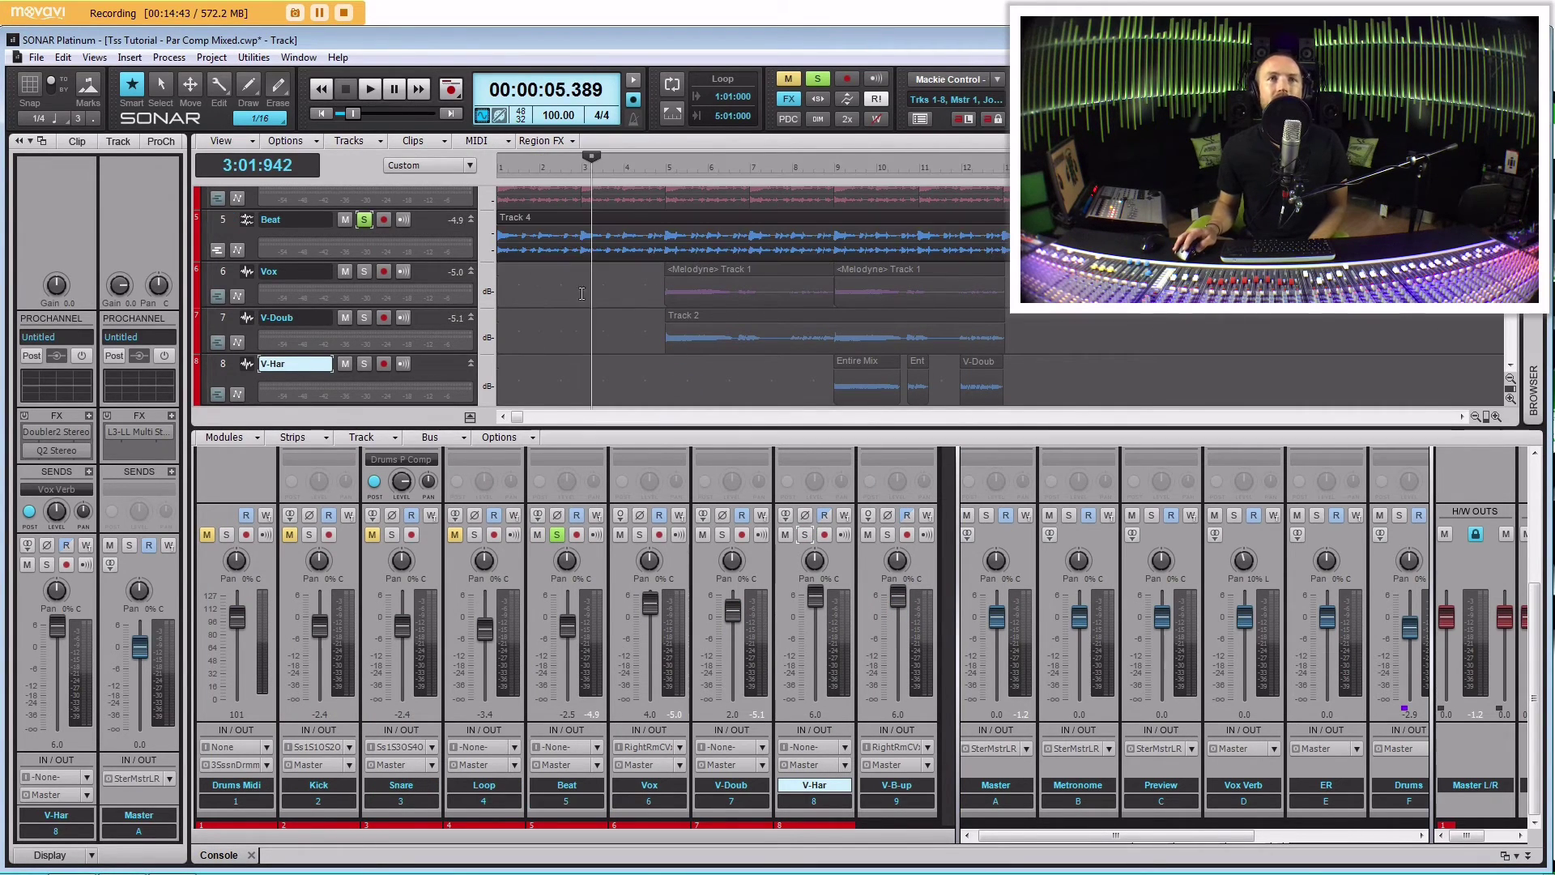
click(364, 220)
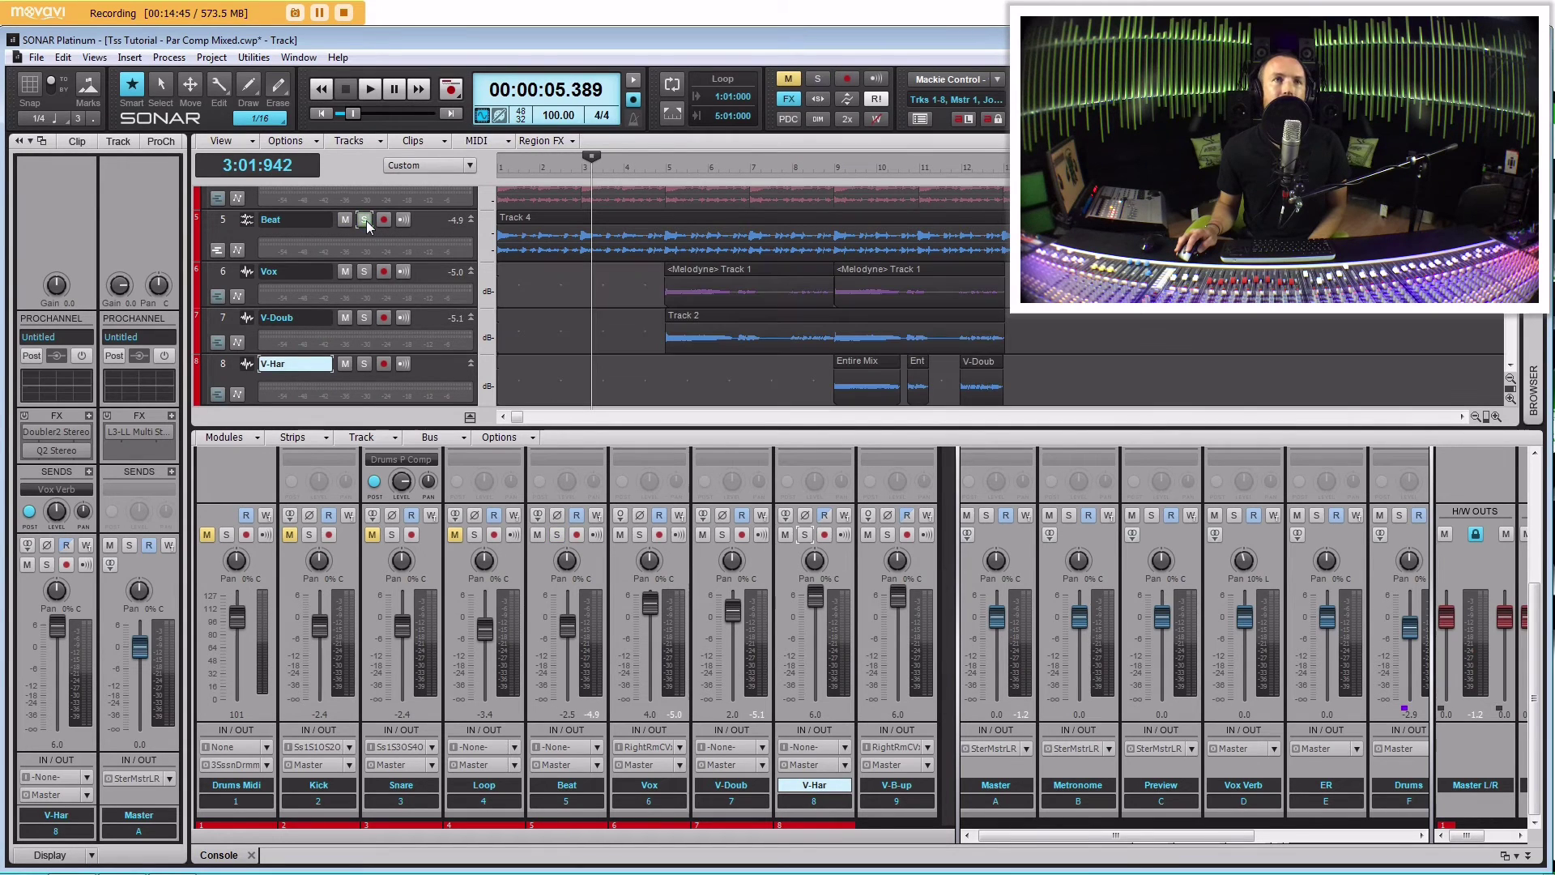
Solo the Vox track and select its timeline from the end of the last clip back to the project start.
click(365, 273)
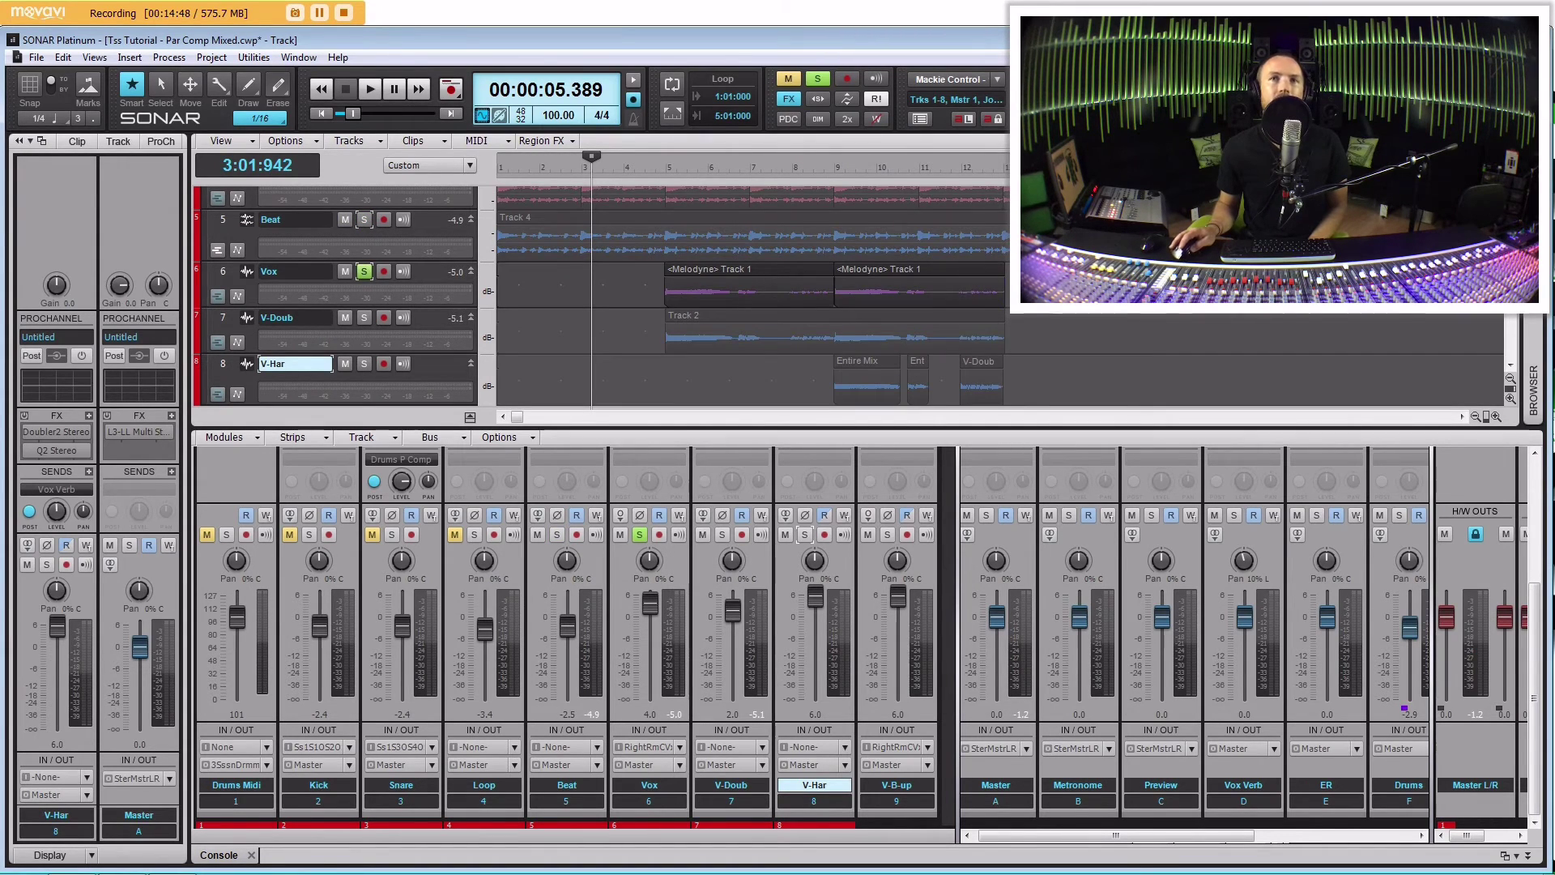
click(484, 292)
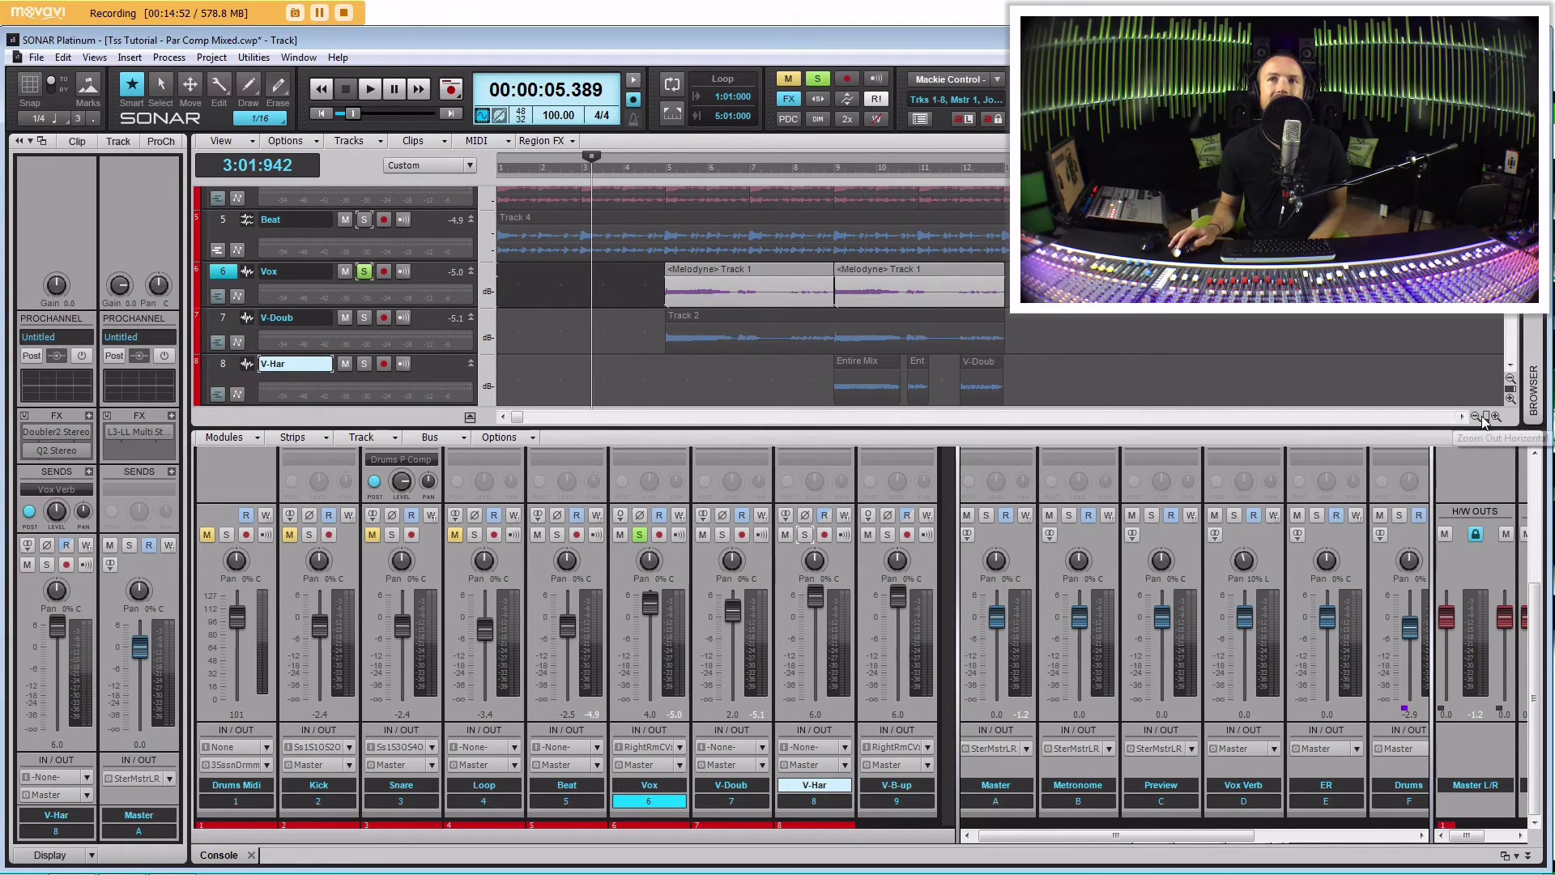
drag(1487, 416, 1396, 402)
click(625, 303)
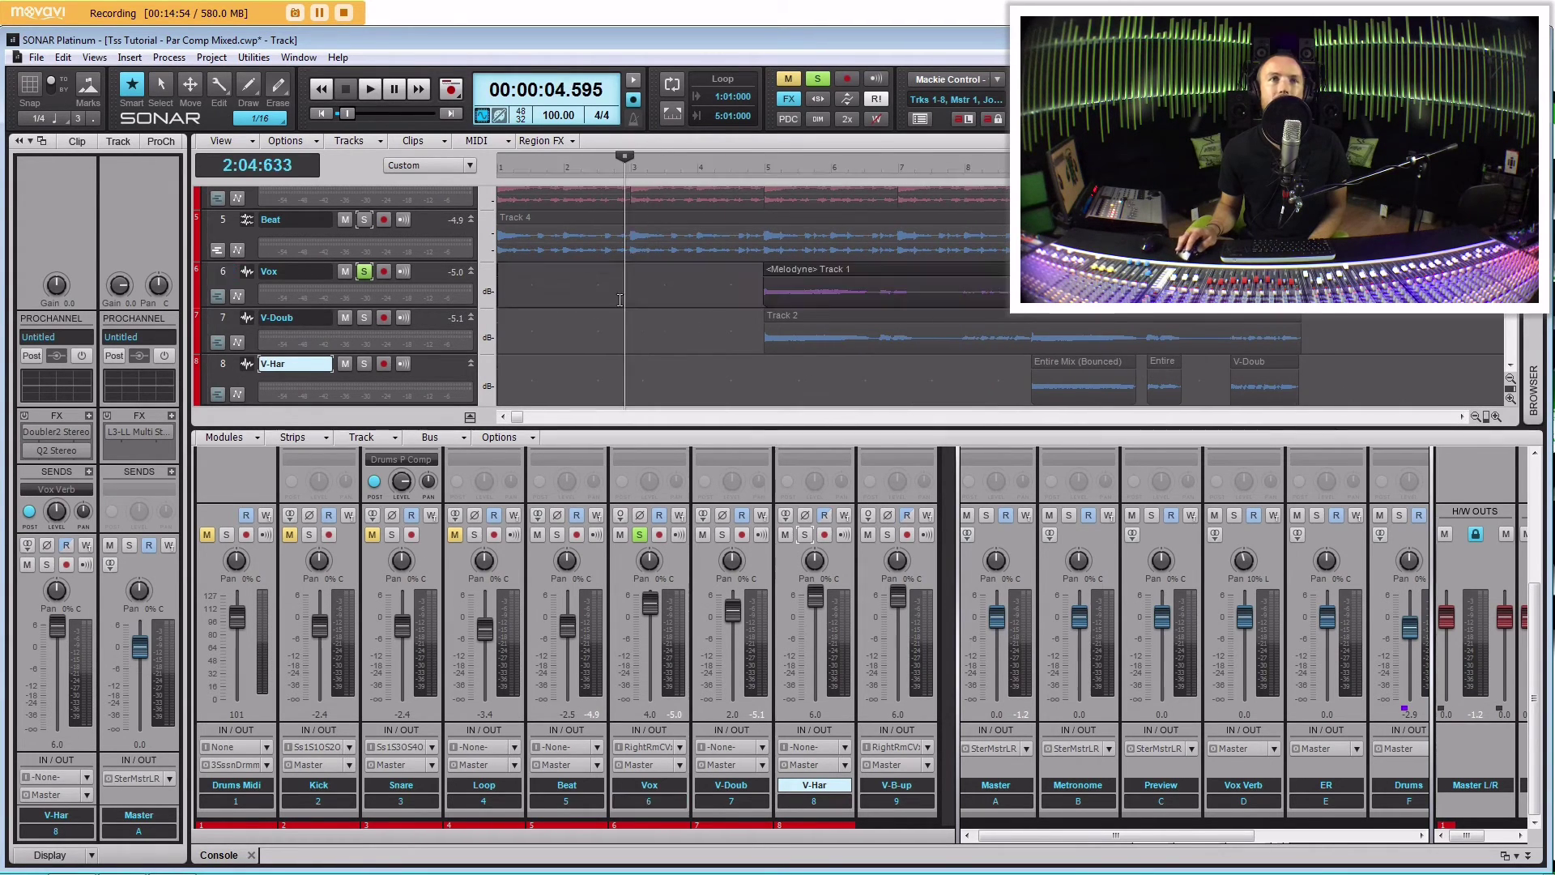
drag(1313, 276, 515, 286)
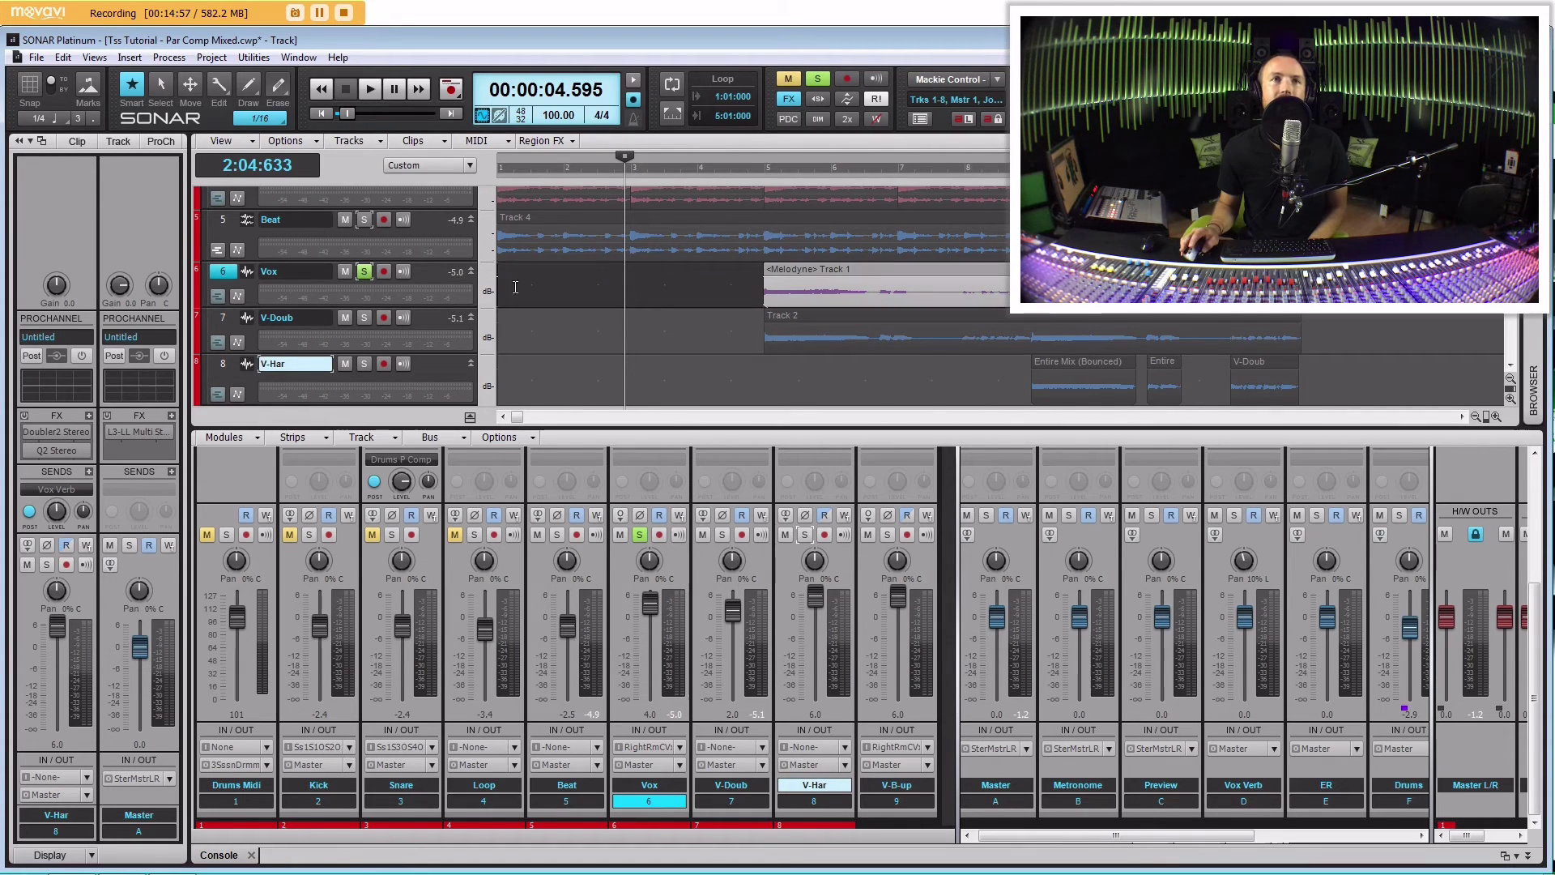
Bounce the selected Vox range into one continuous clip that begins at the project start.
right_click(821, 267)
click(913, 542)
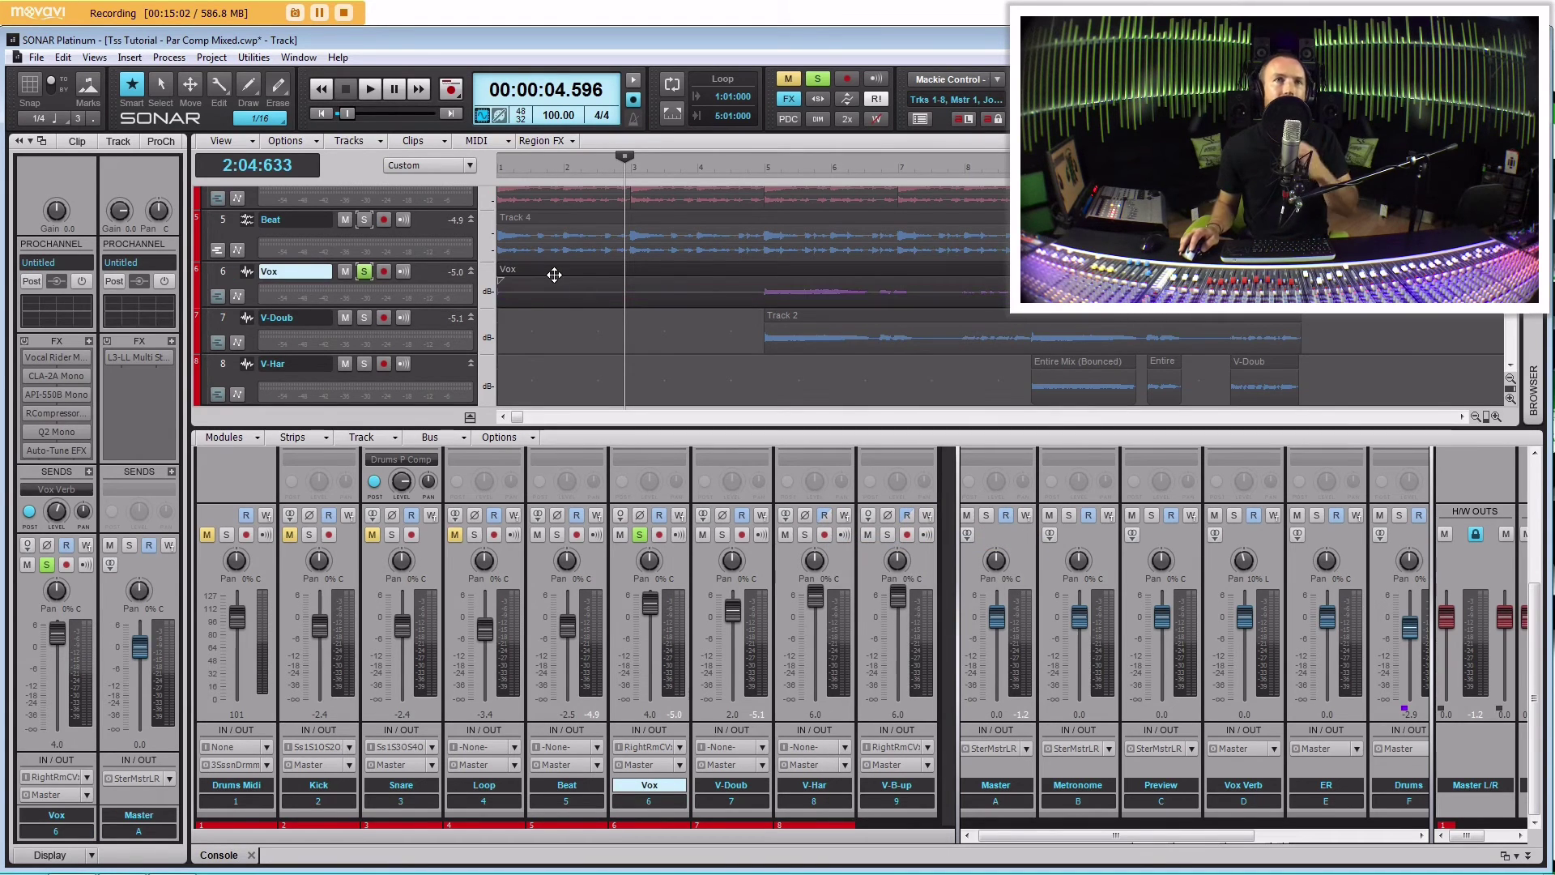
click(692, 341)
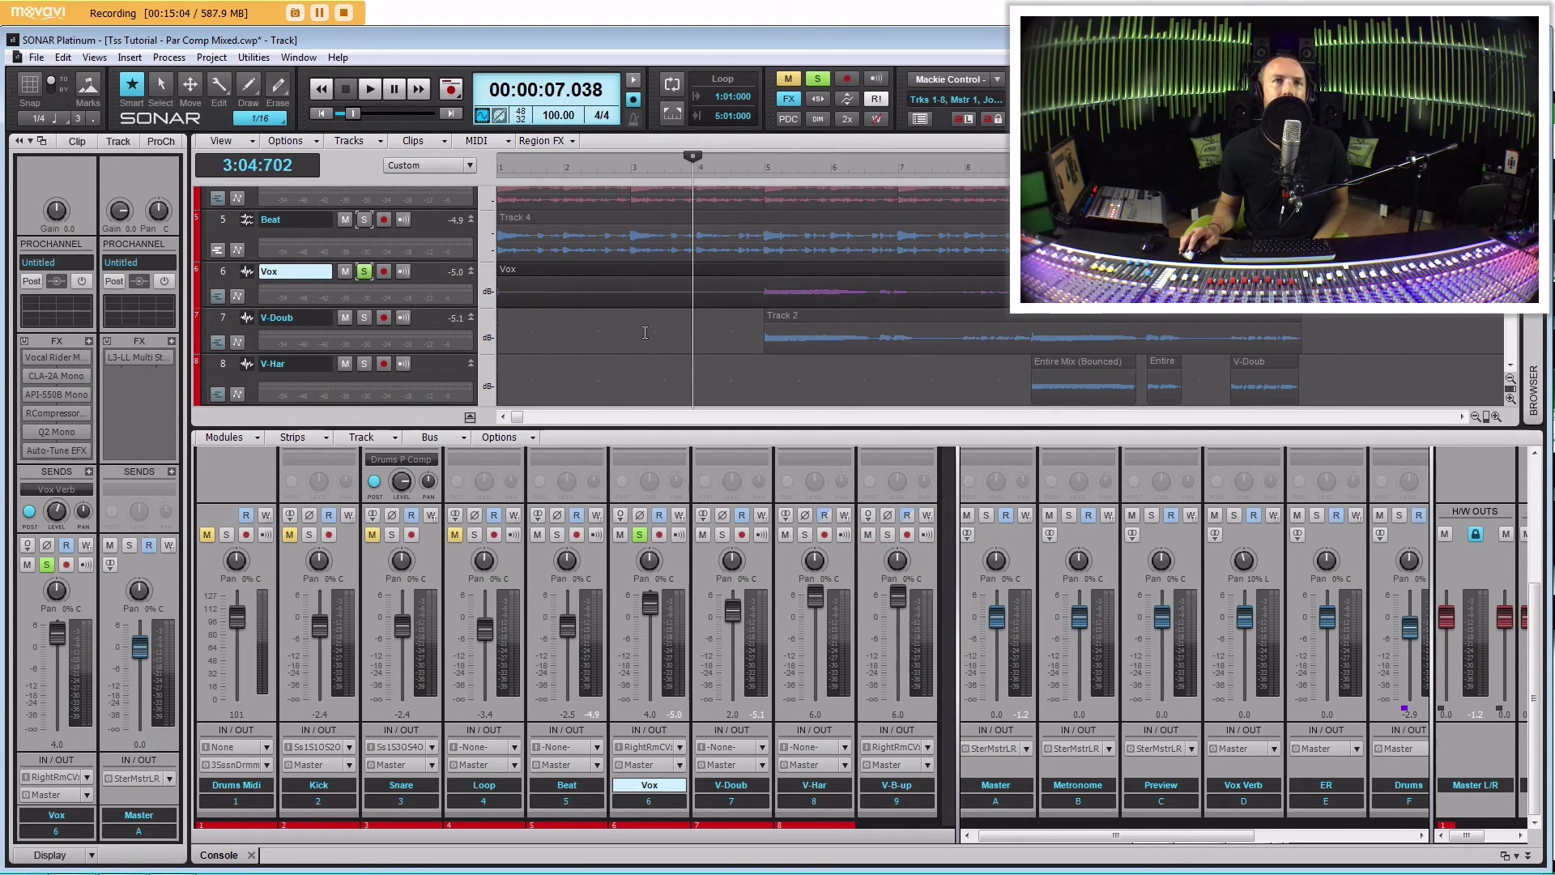
click(645, 332)
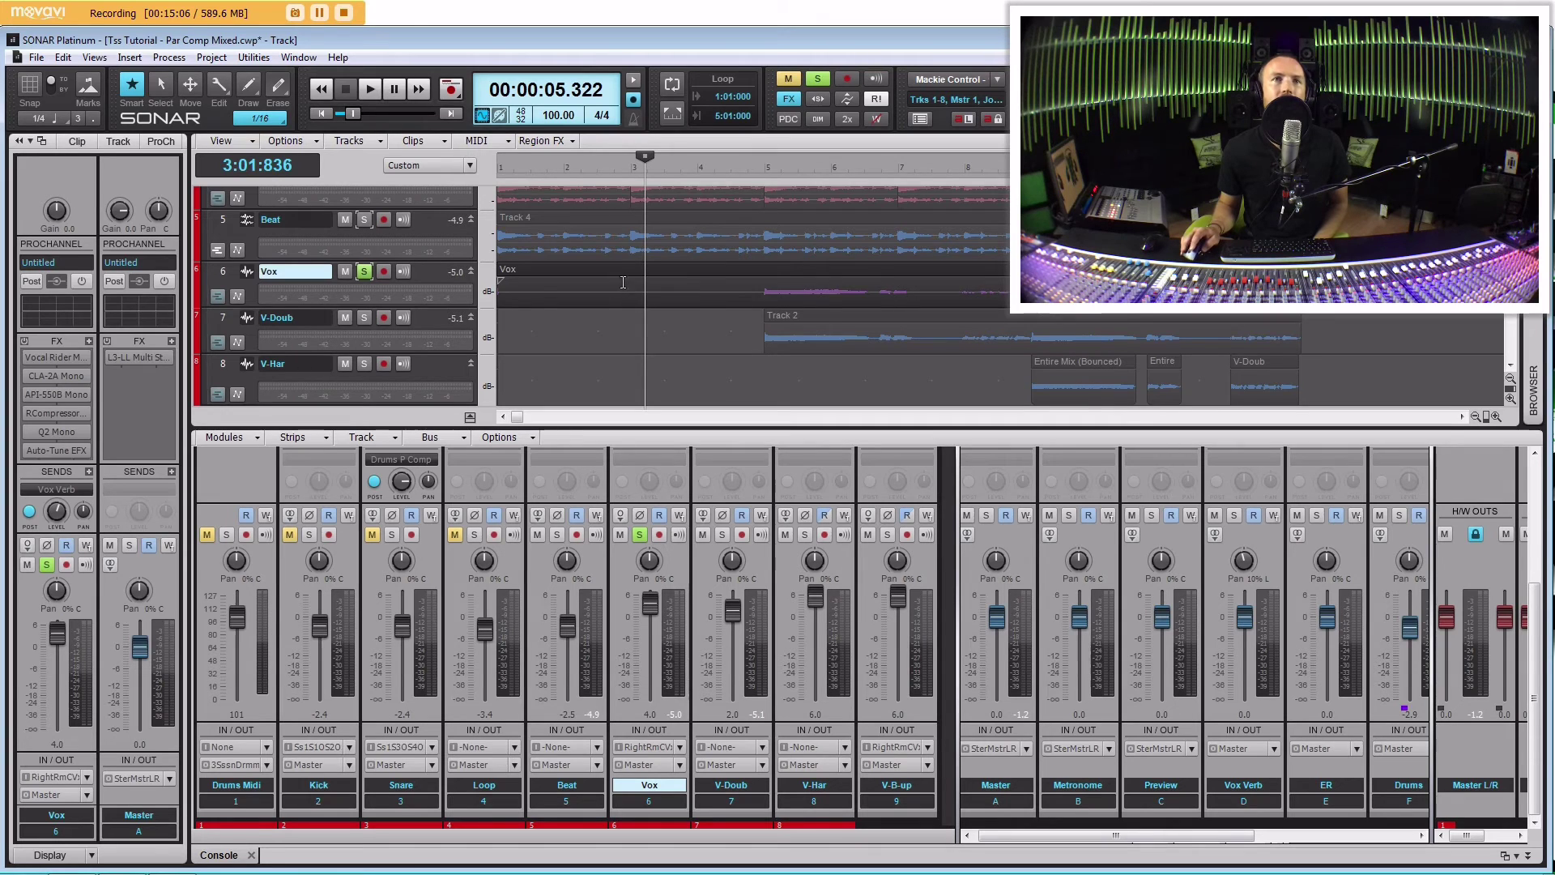
click(623, 322)
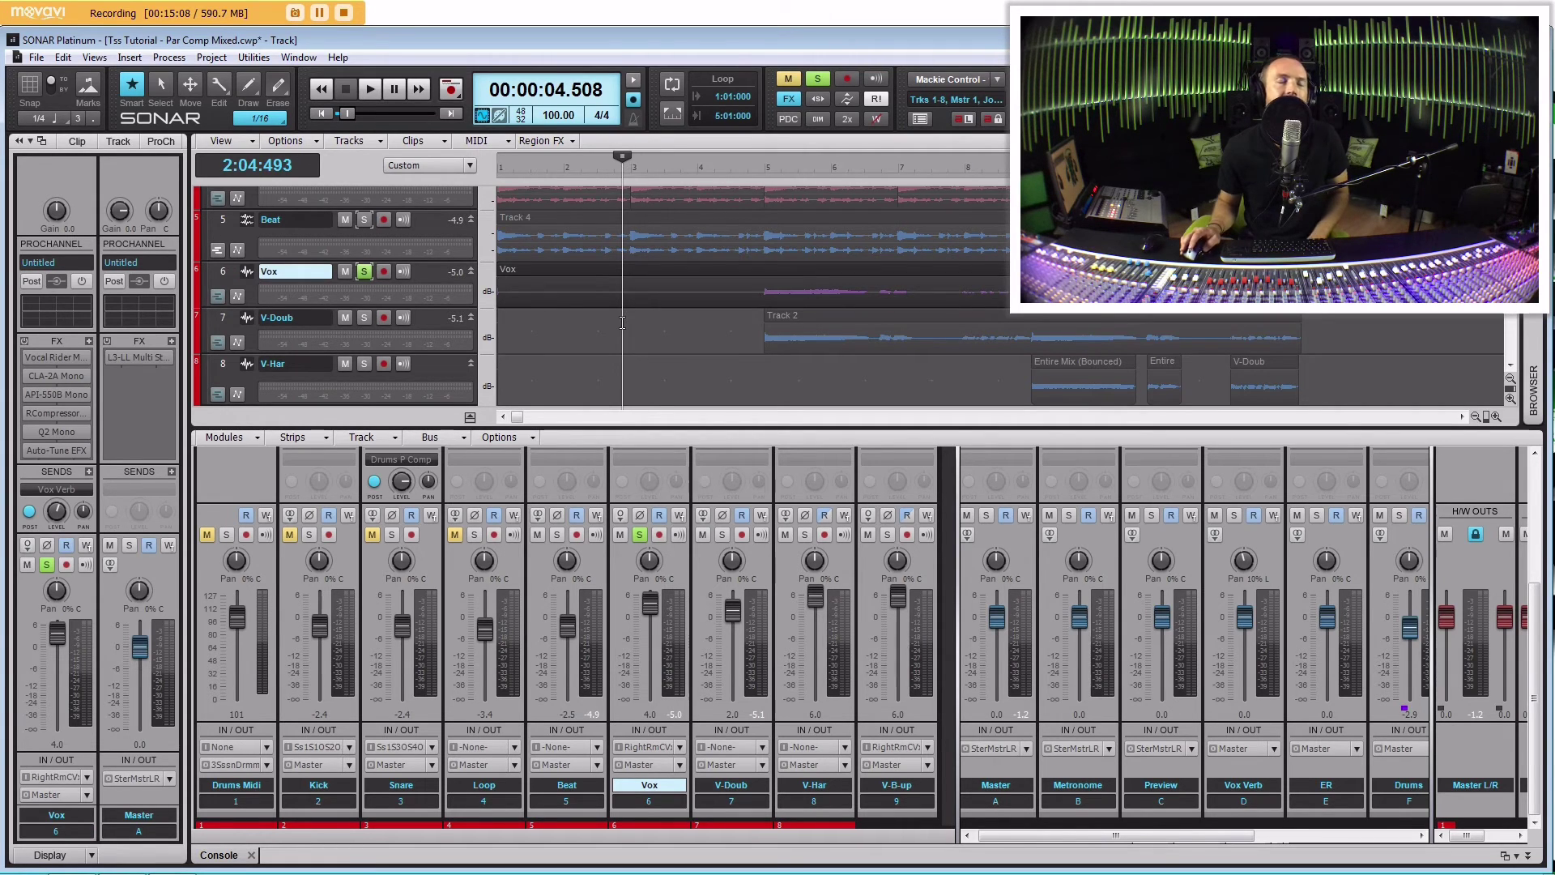
click(521, 339)
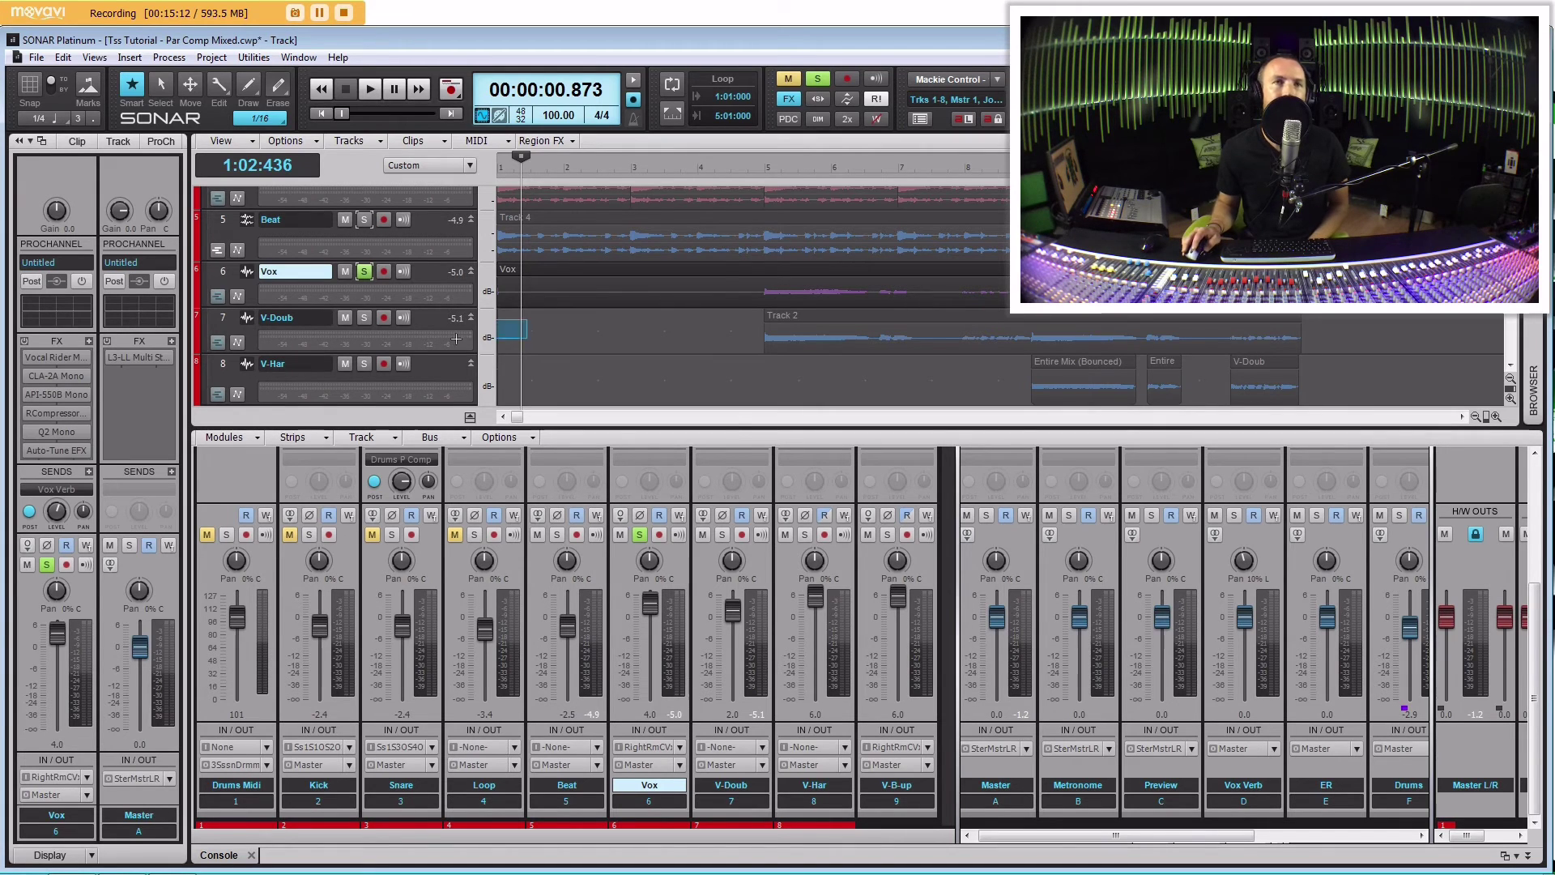
Select the bounced Vox clip and set up an audio export named V-1 in the Mixed folder.
click(484, 336)
click(534, 337)
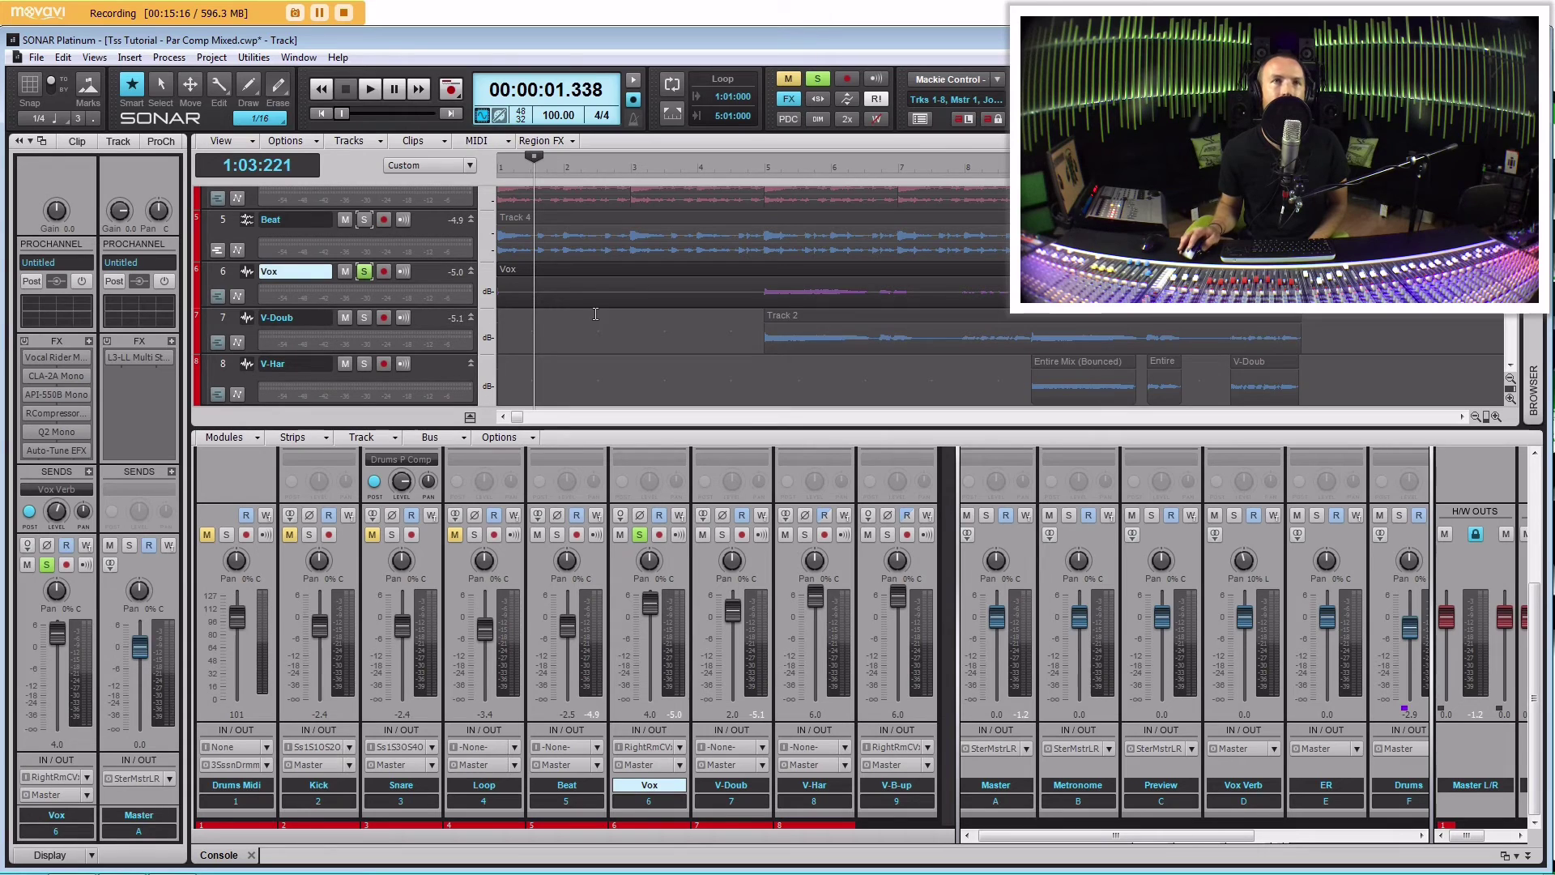
click(907, 288)
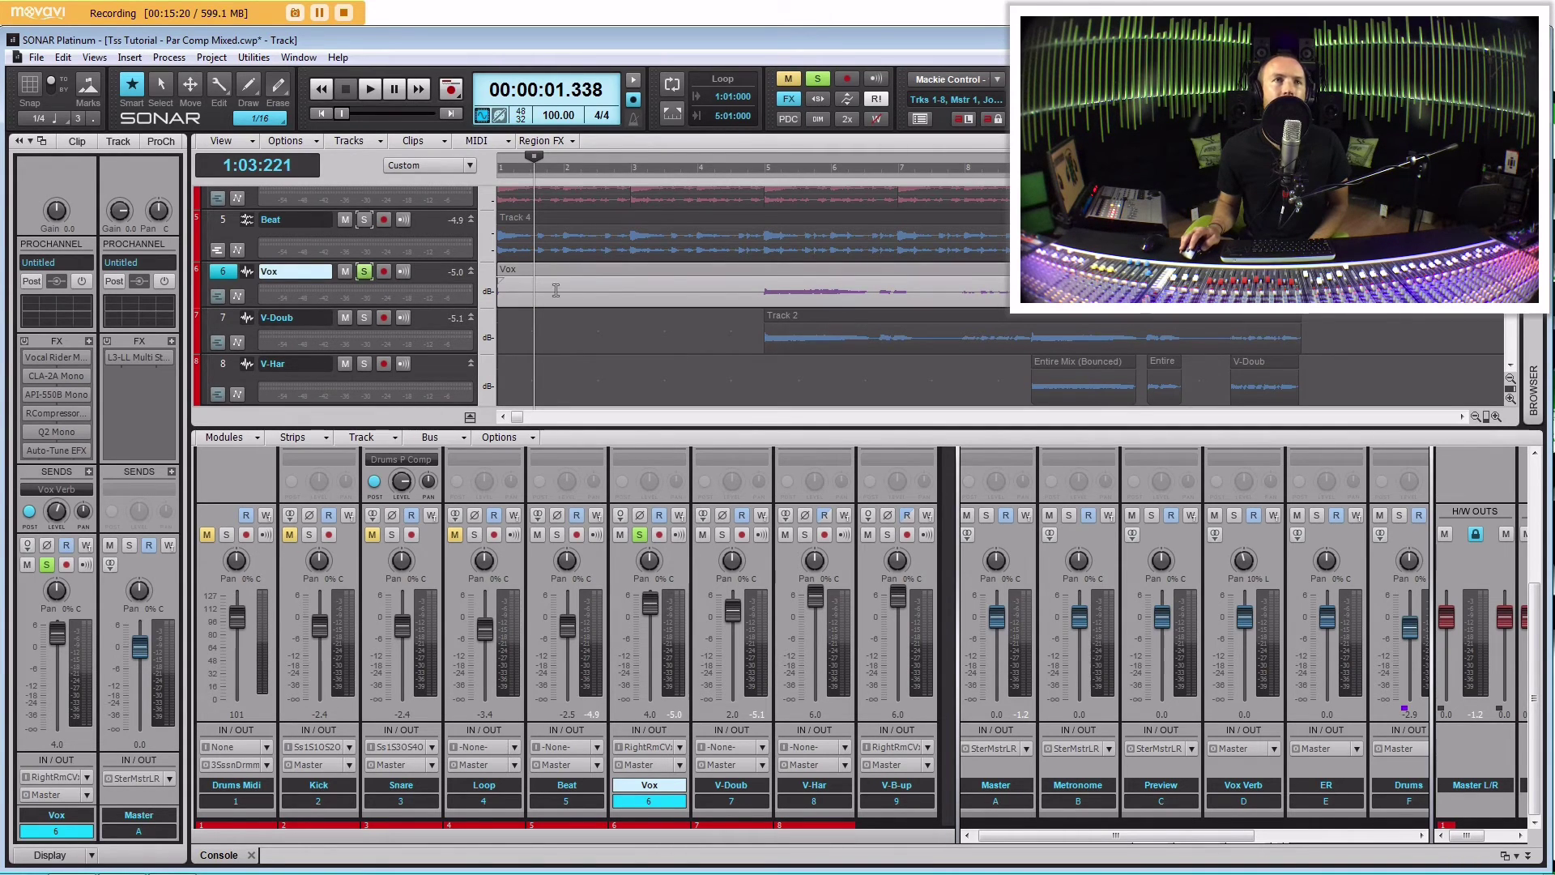
click(36, 57)
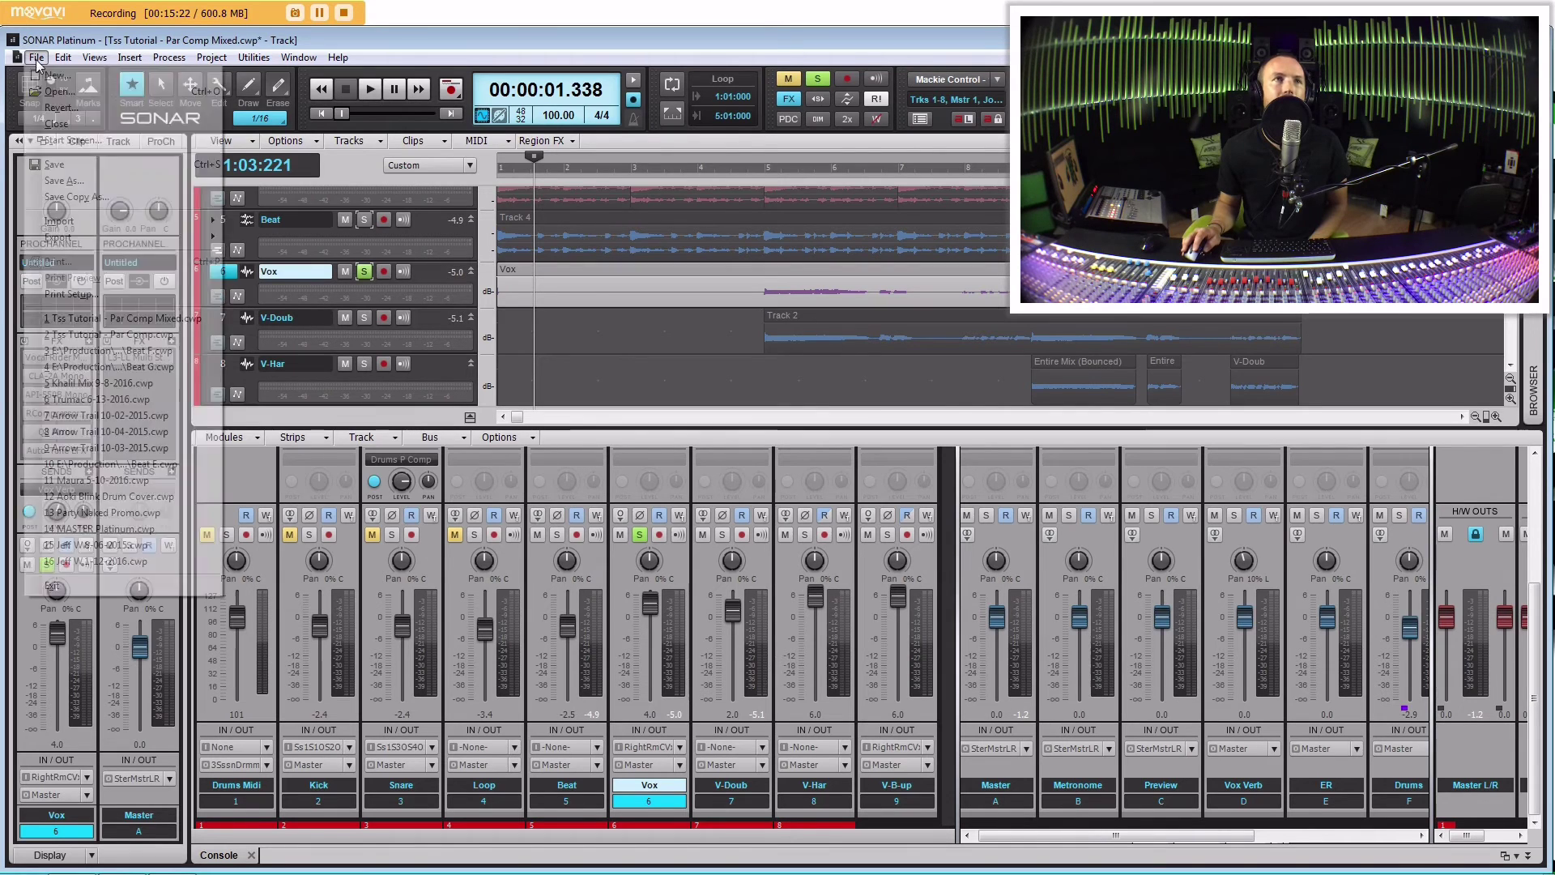
mouse_move(111, 237)
click(298, 235)
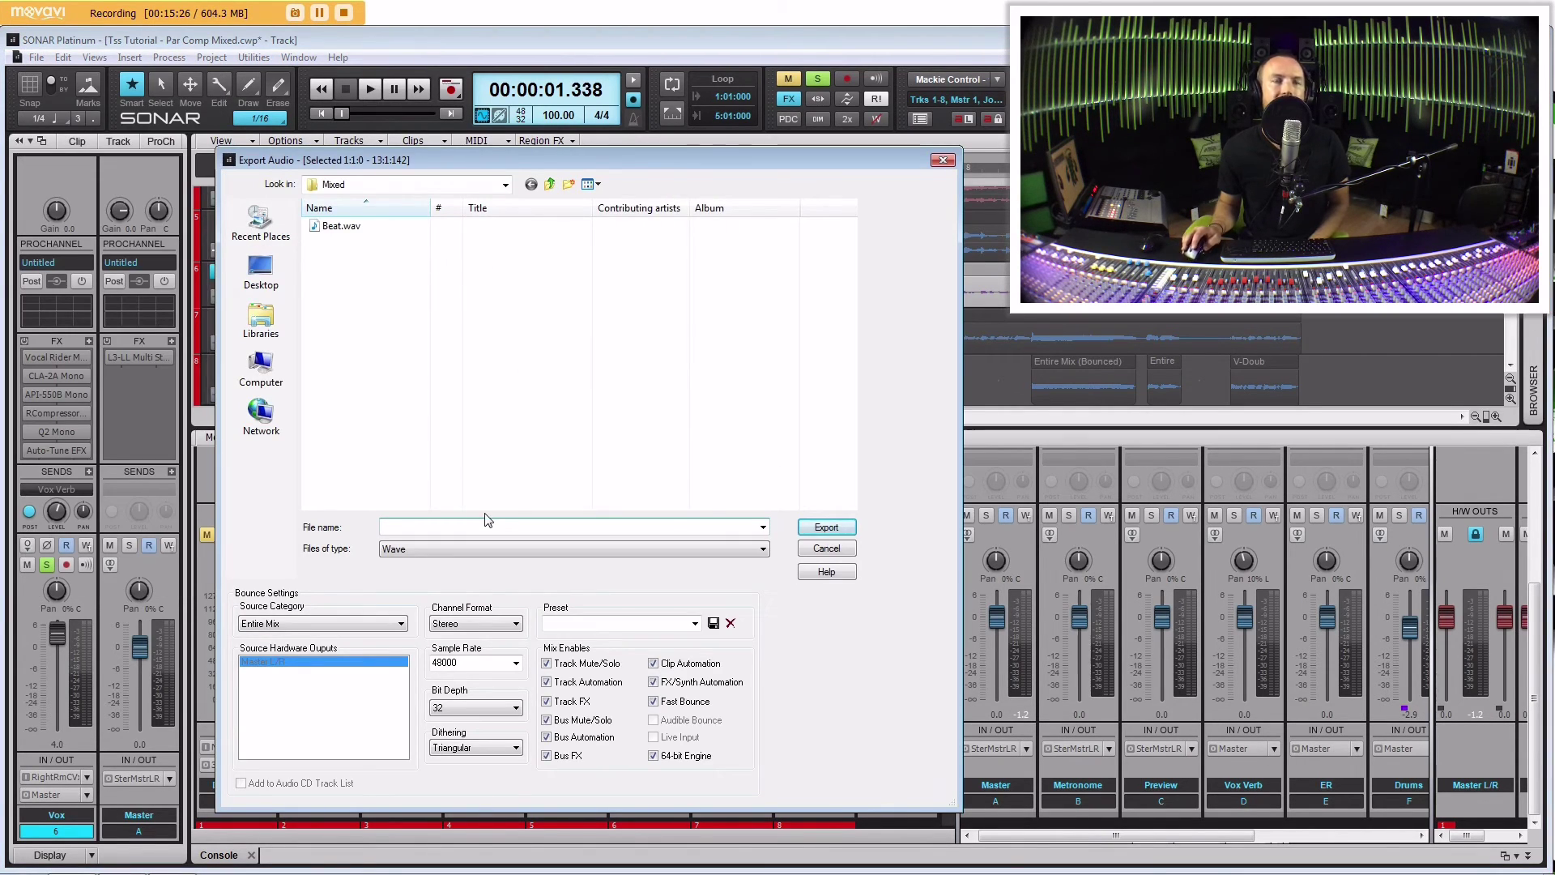
text(V-1)
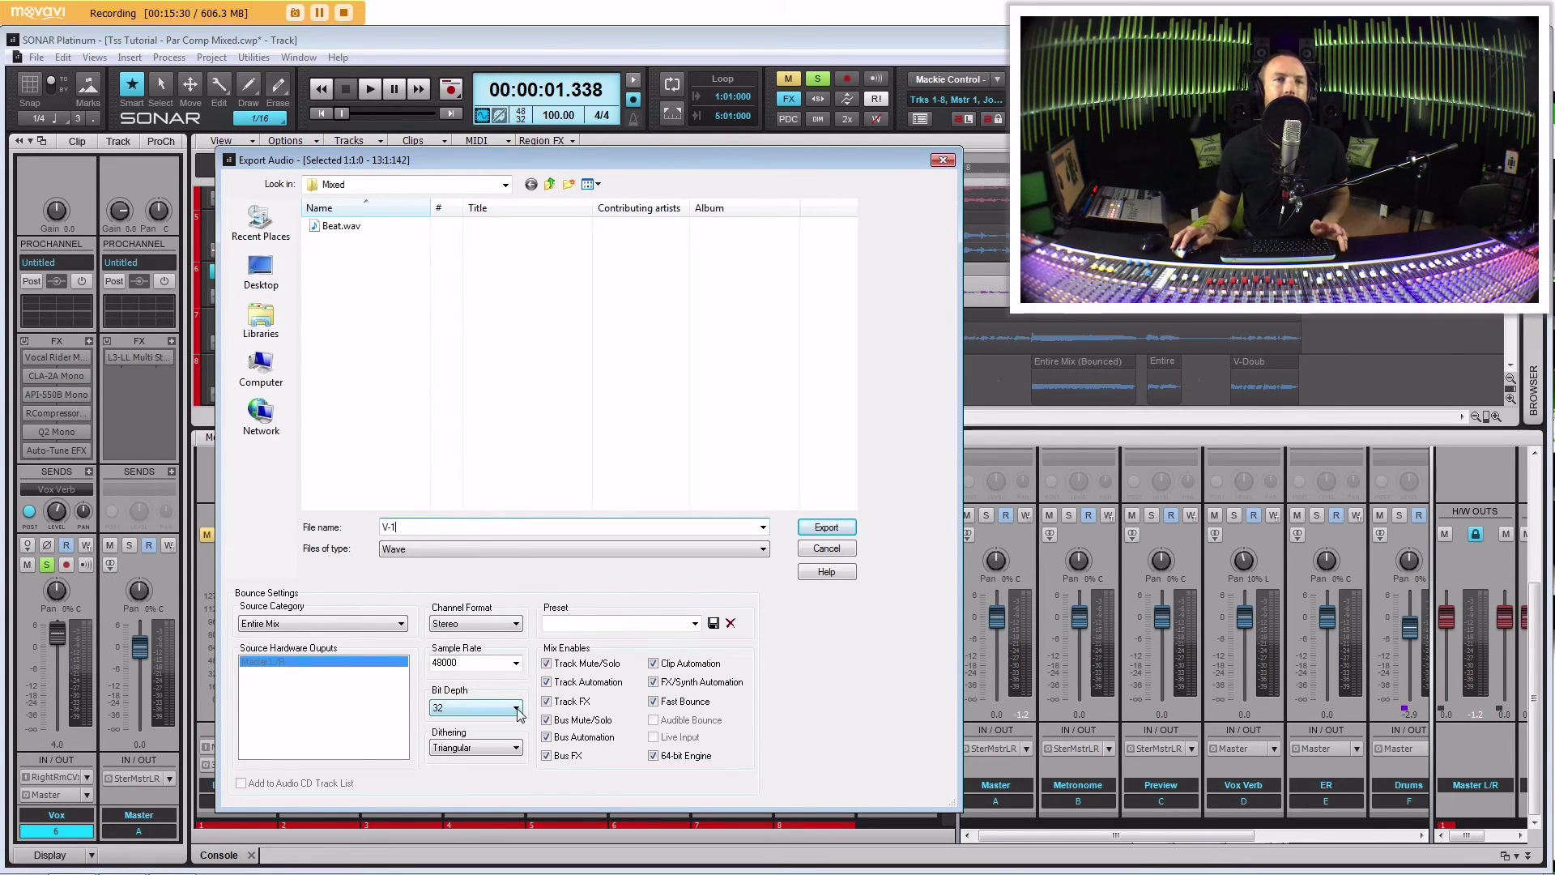
Set the channel format to Mono, keep Fast Bounce enabled, and export the Vox track as the V-1 Wave file.
click(654, 702)
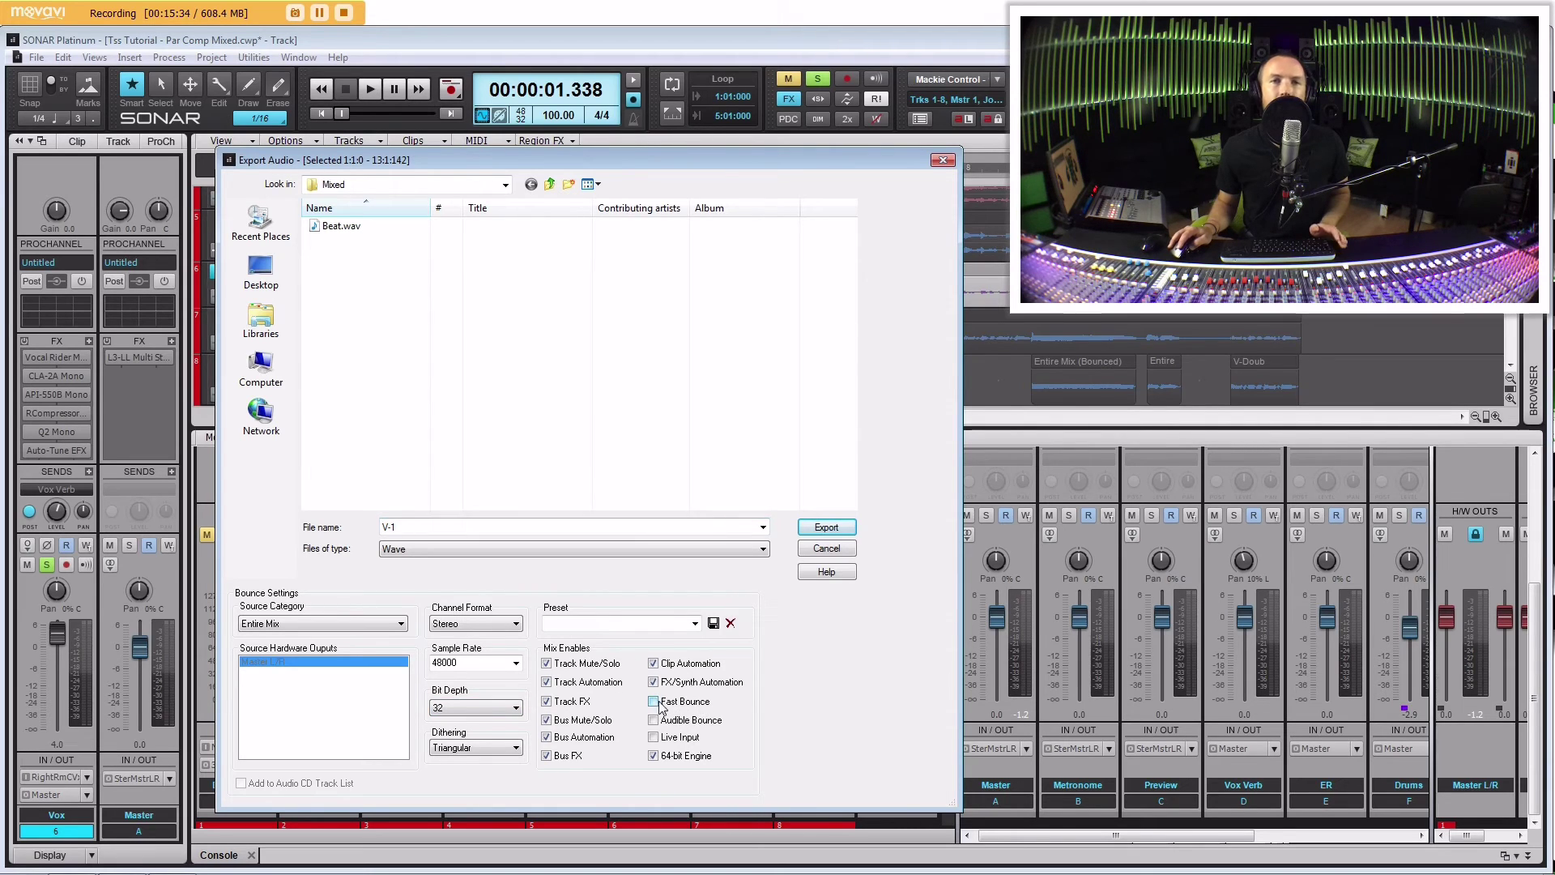
click(654, 702)
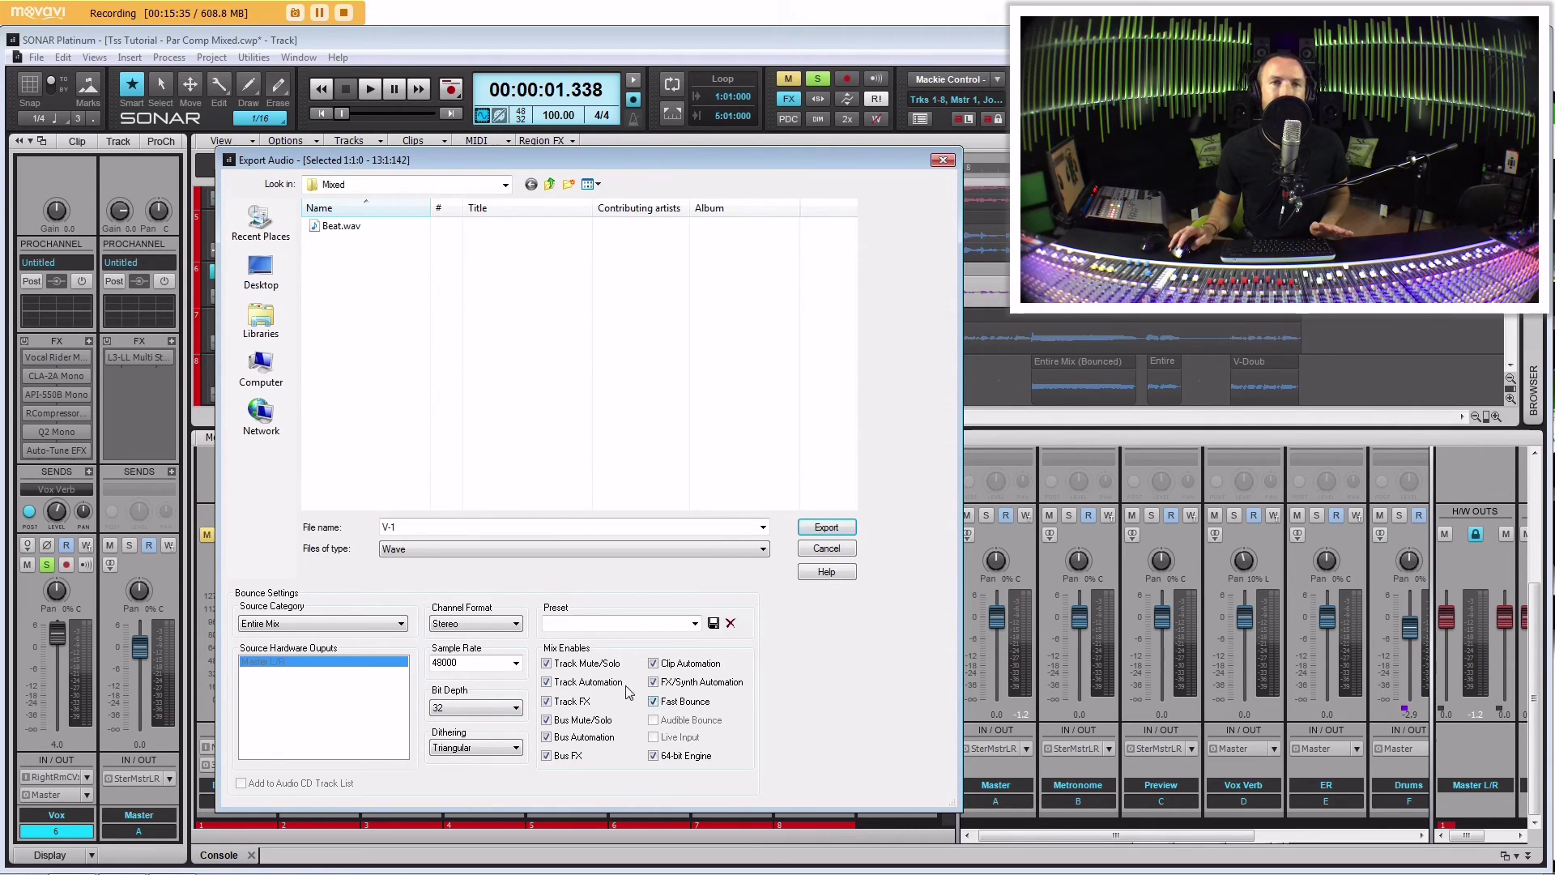
click(517, 625)
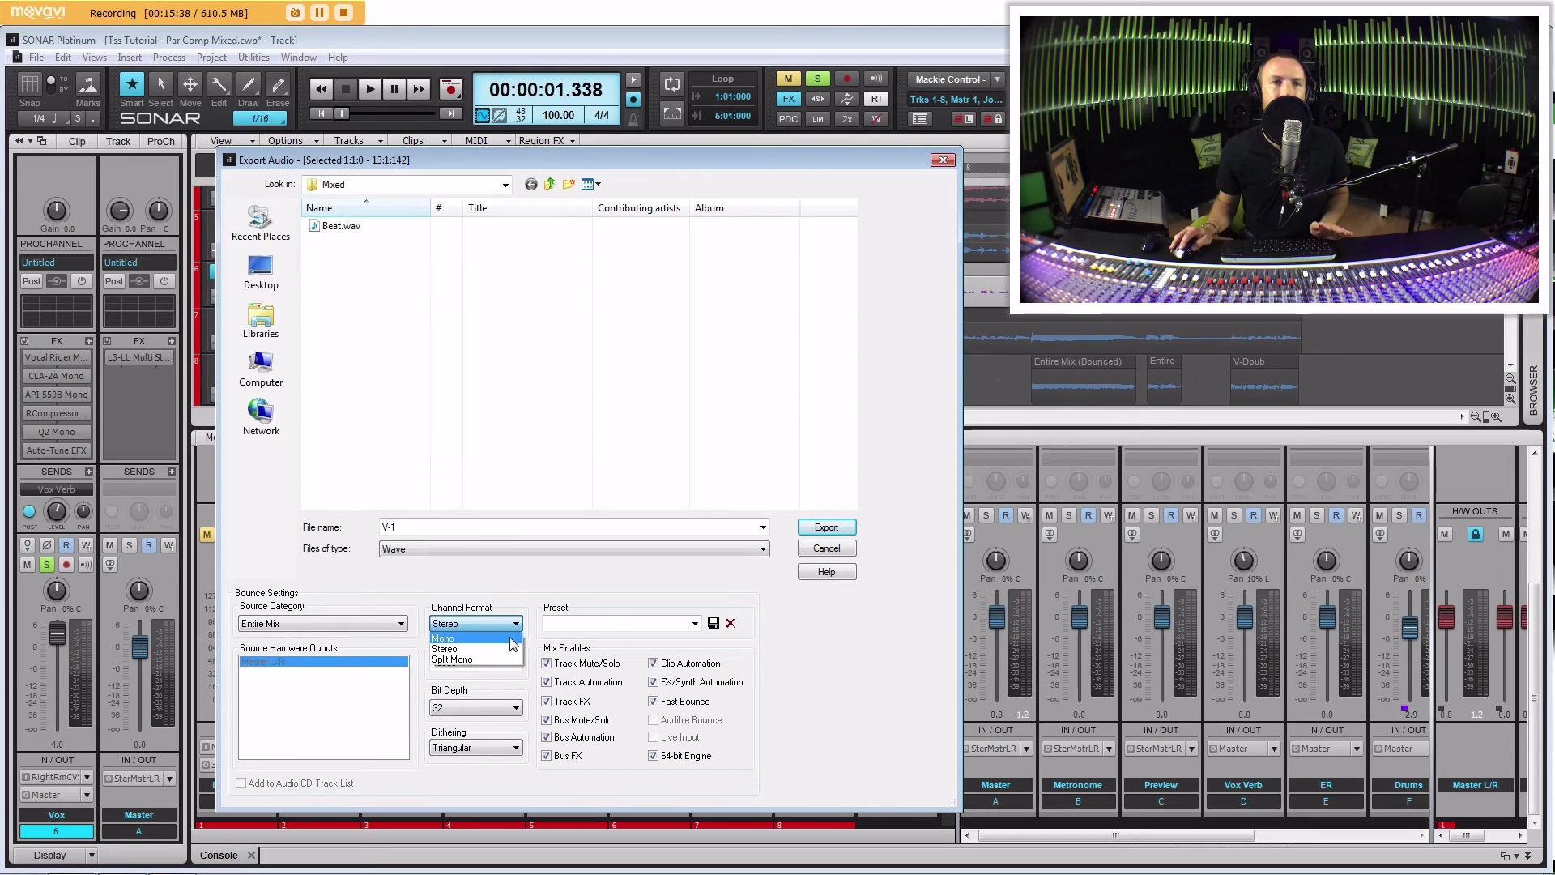
click(470, 638)
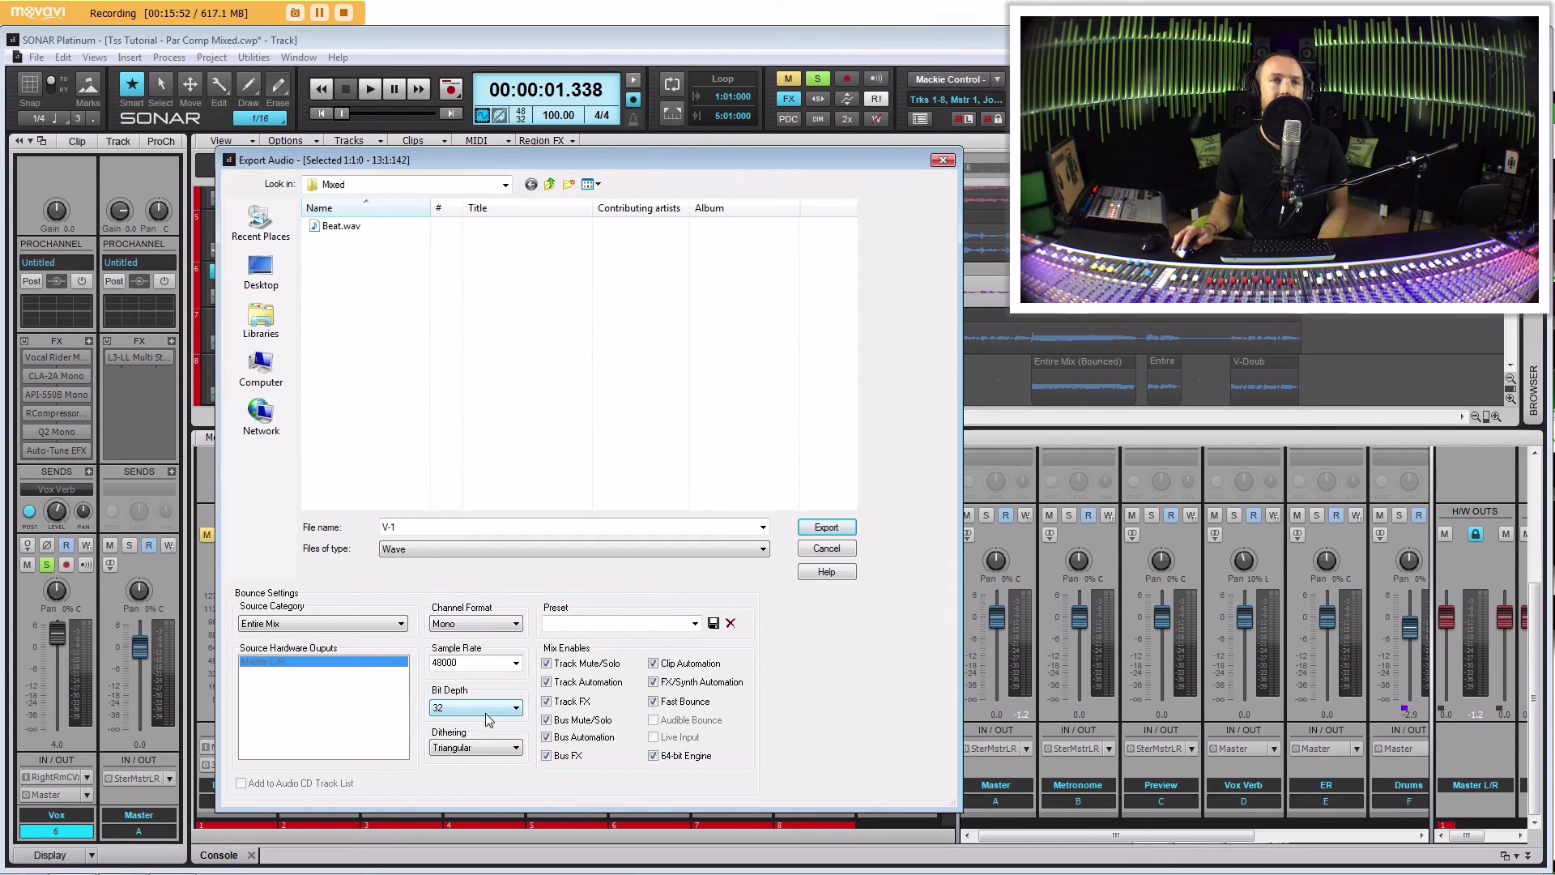
click(826, 527)
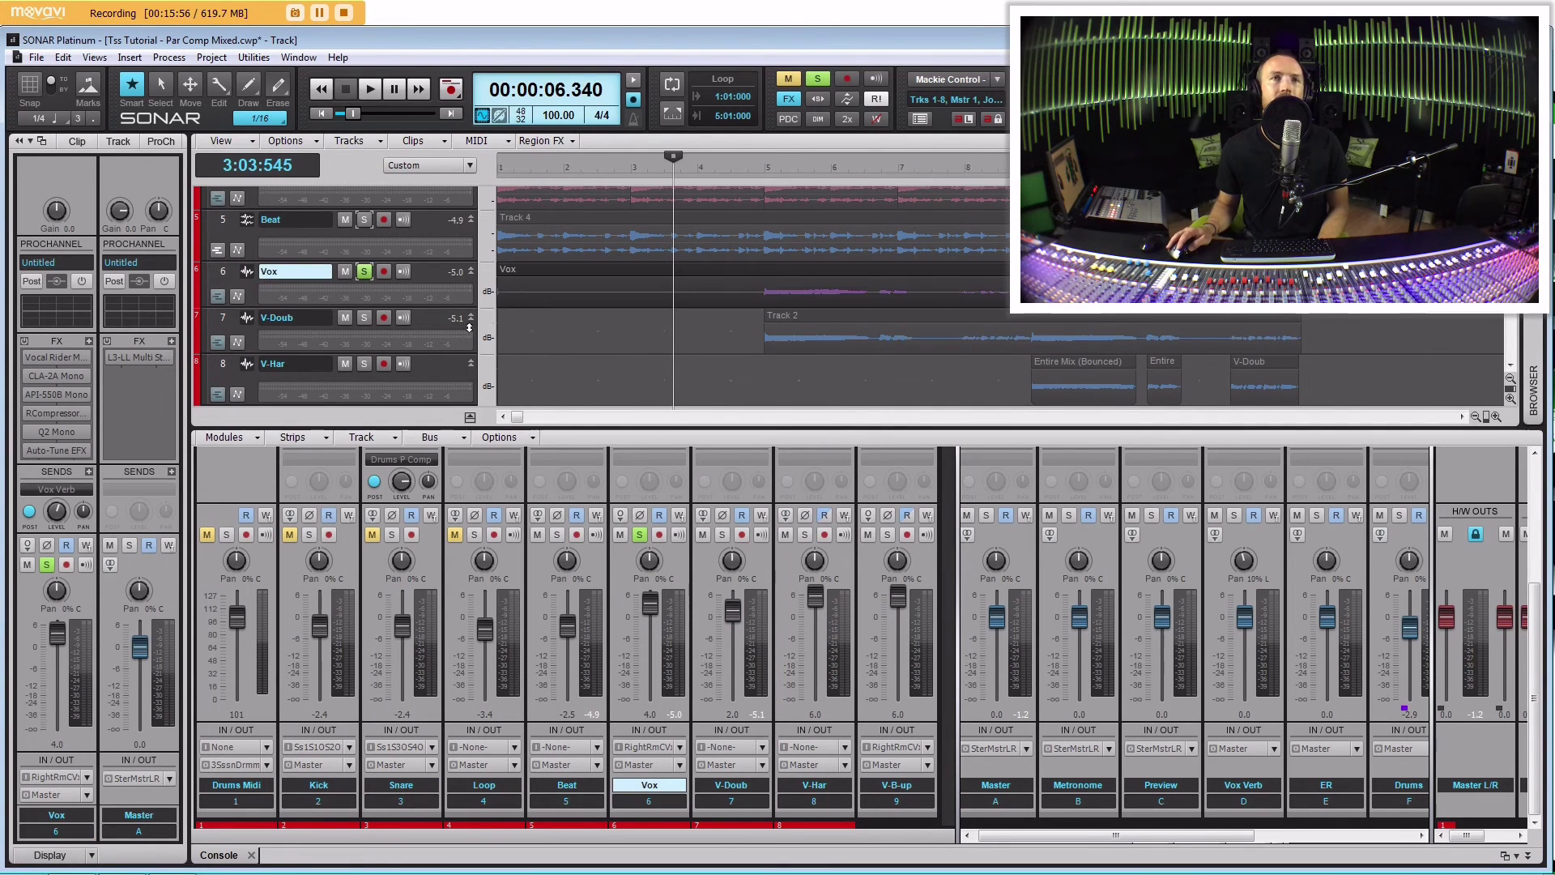
Solo the V-Doub track instead of Vox and select its timeline from the clip's end back to the project start.
click(366, 317)
click(364, 272)
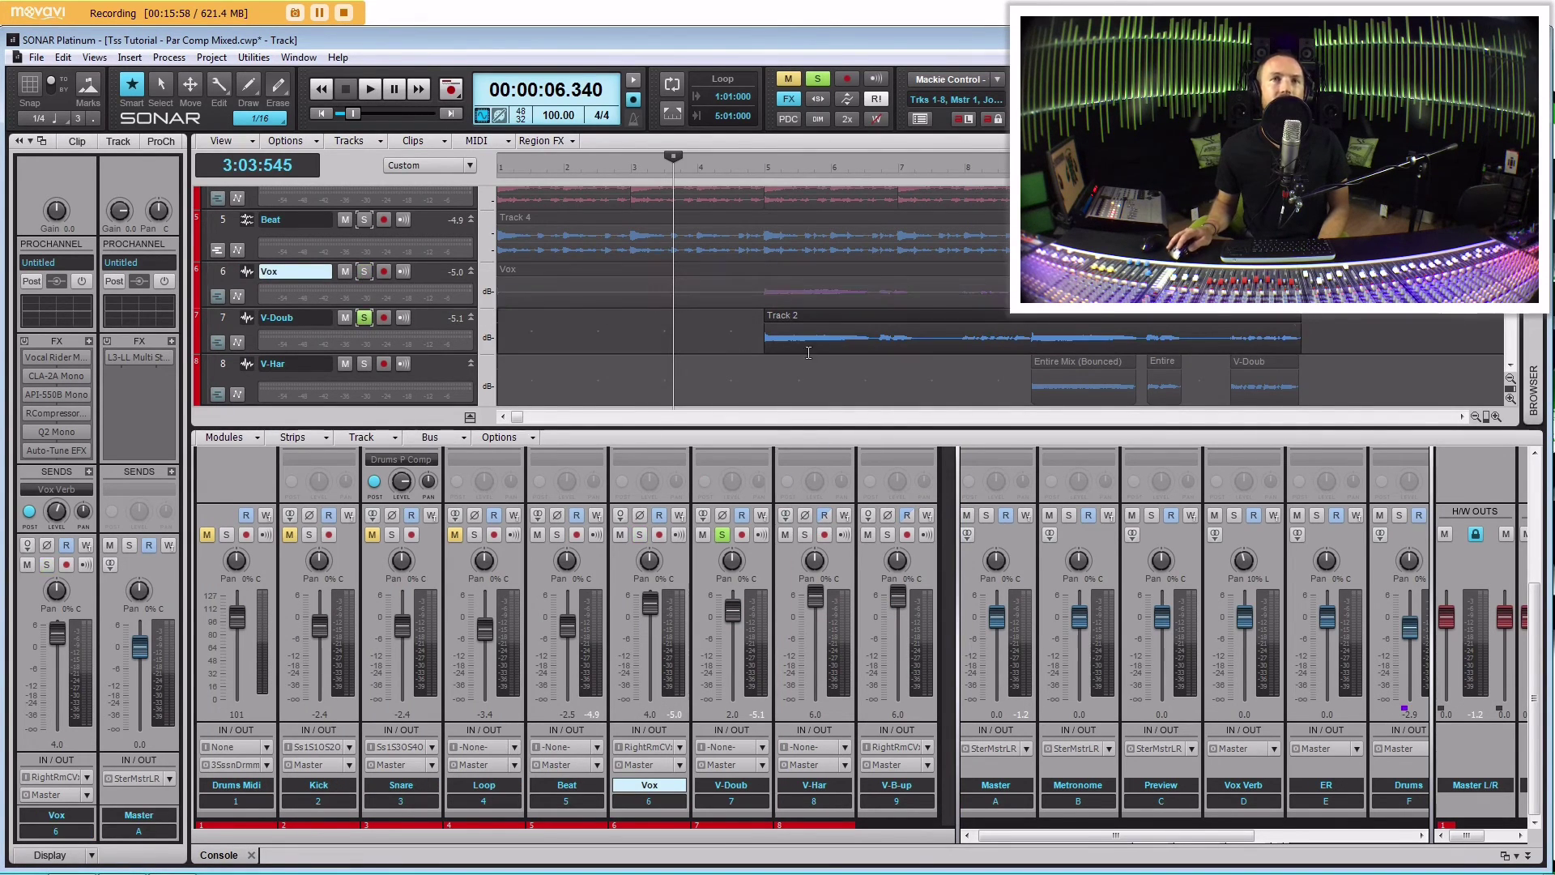
click(481, 339)
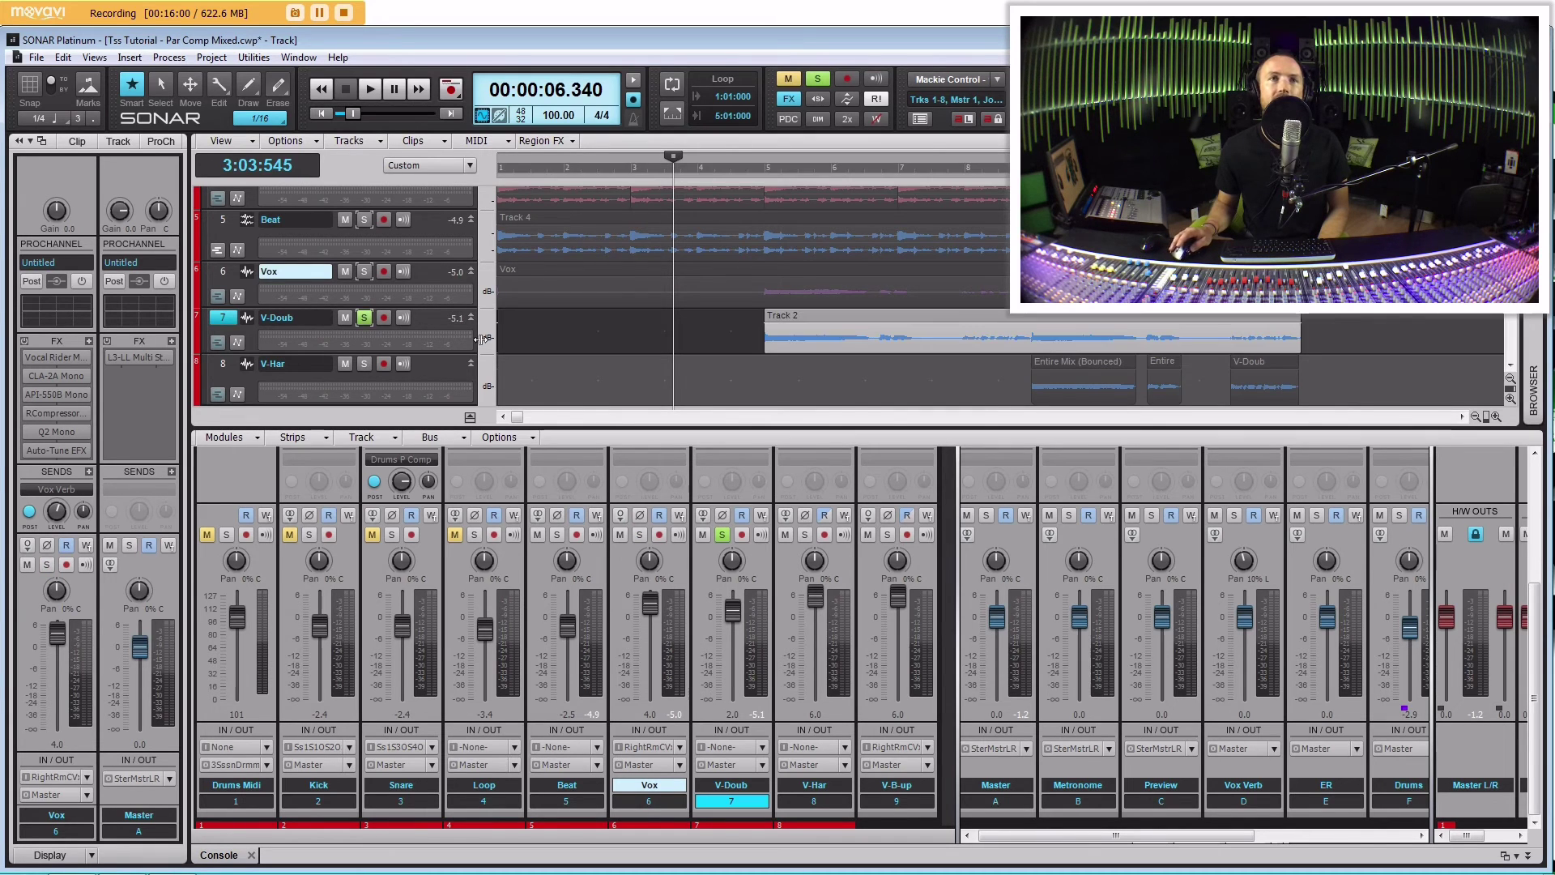
Export the selected V-Doub range as a mono Wave file named V-Doub in the Mixed folder and clear the selection.
click(37, 60)
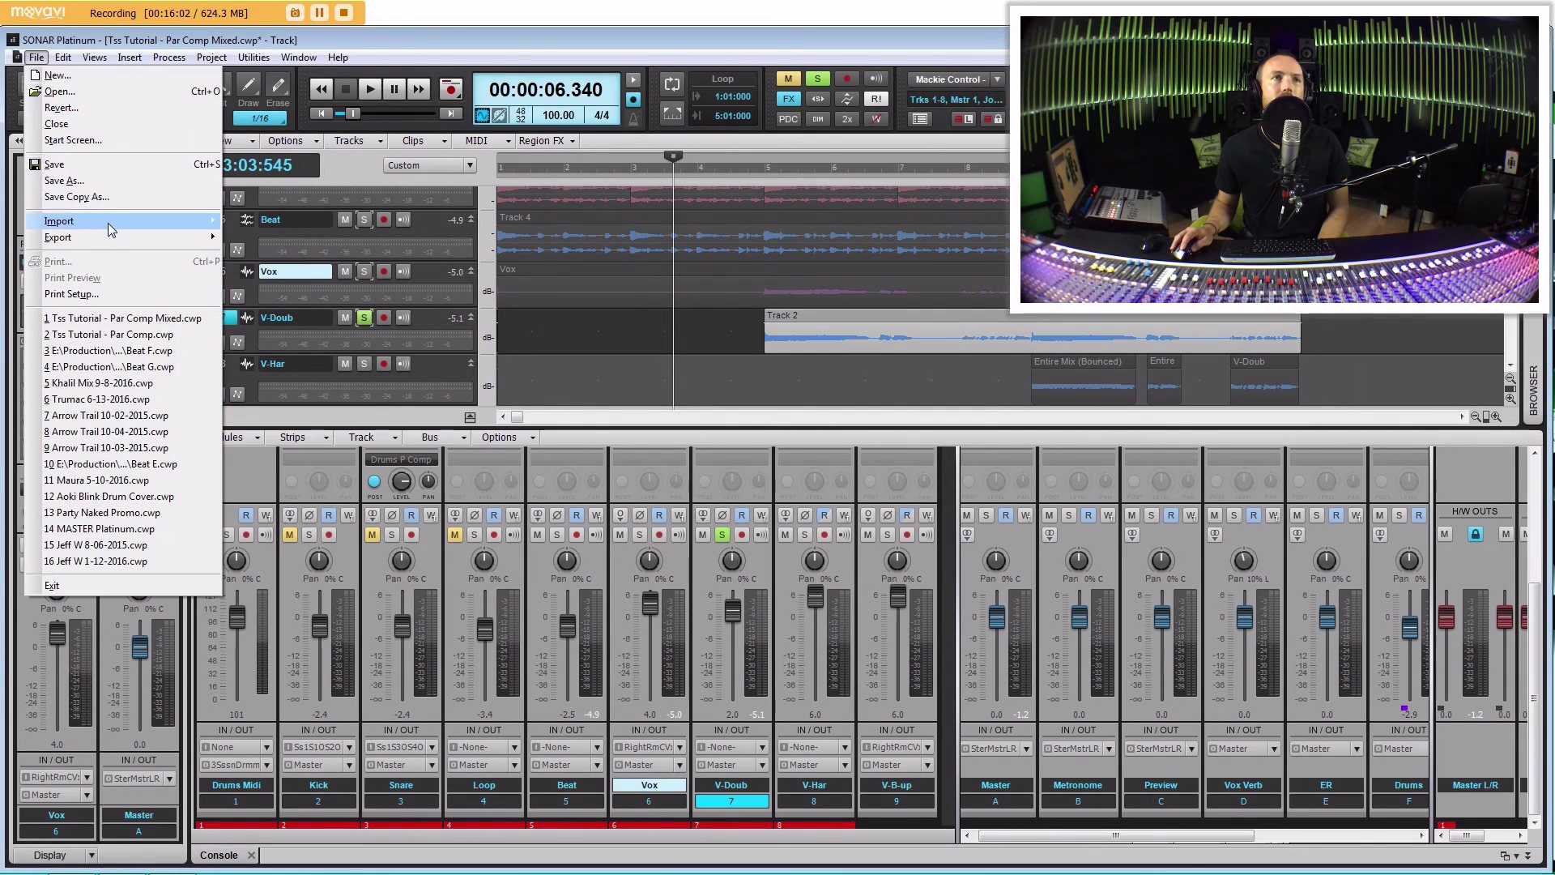
mouse_move(121, 237)
click(254, 237)
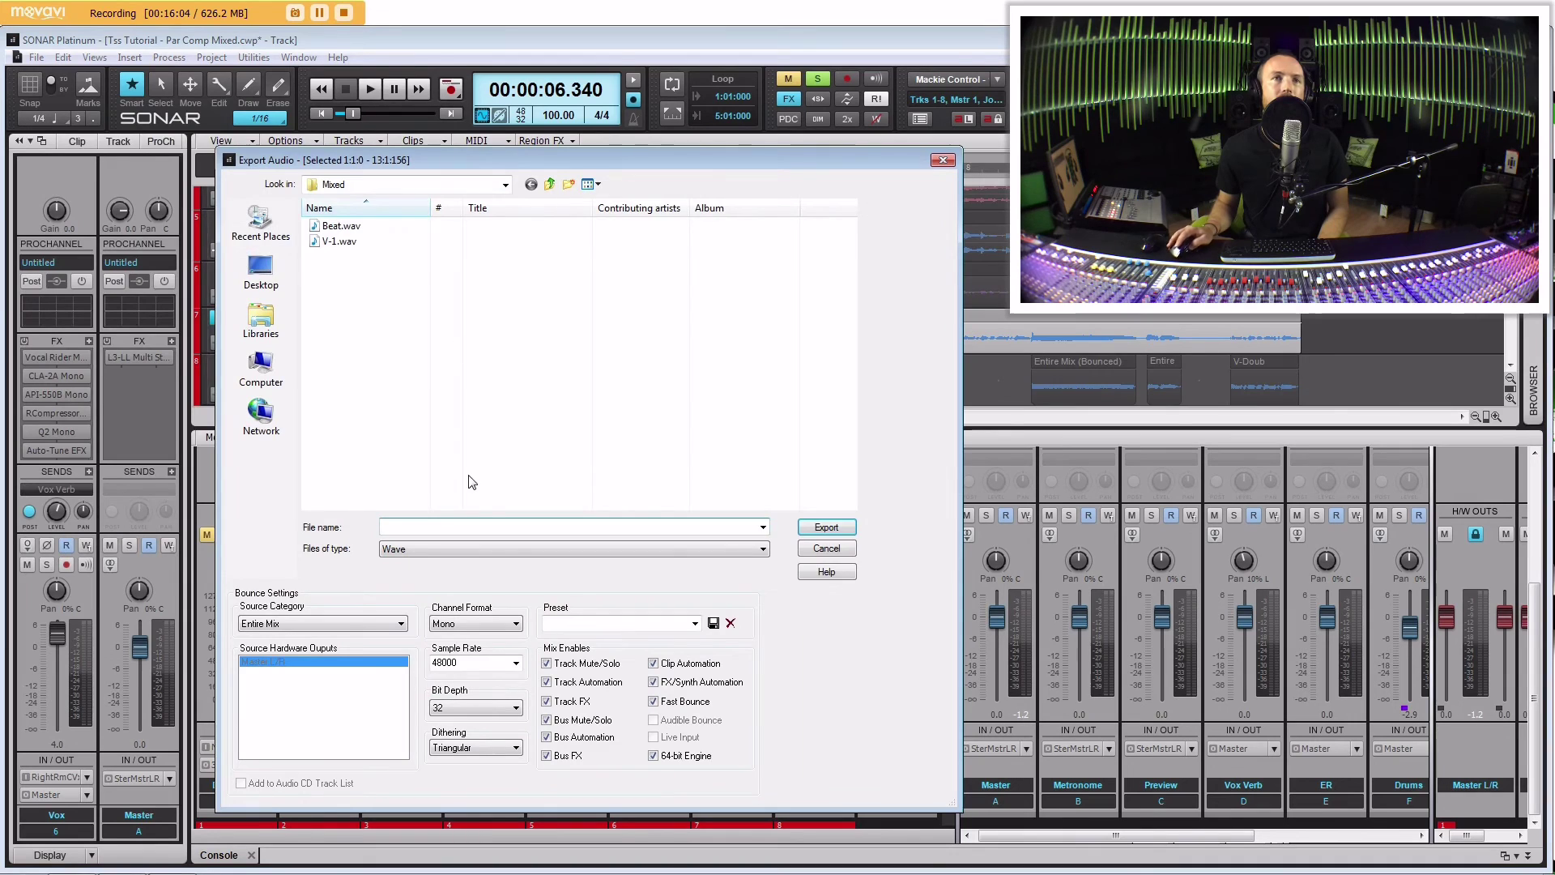
text(V-)
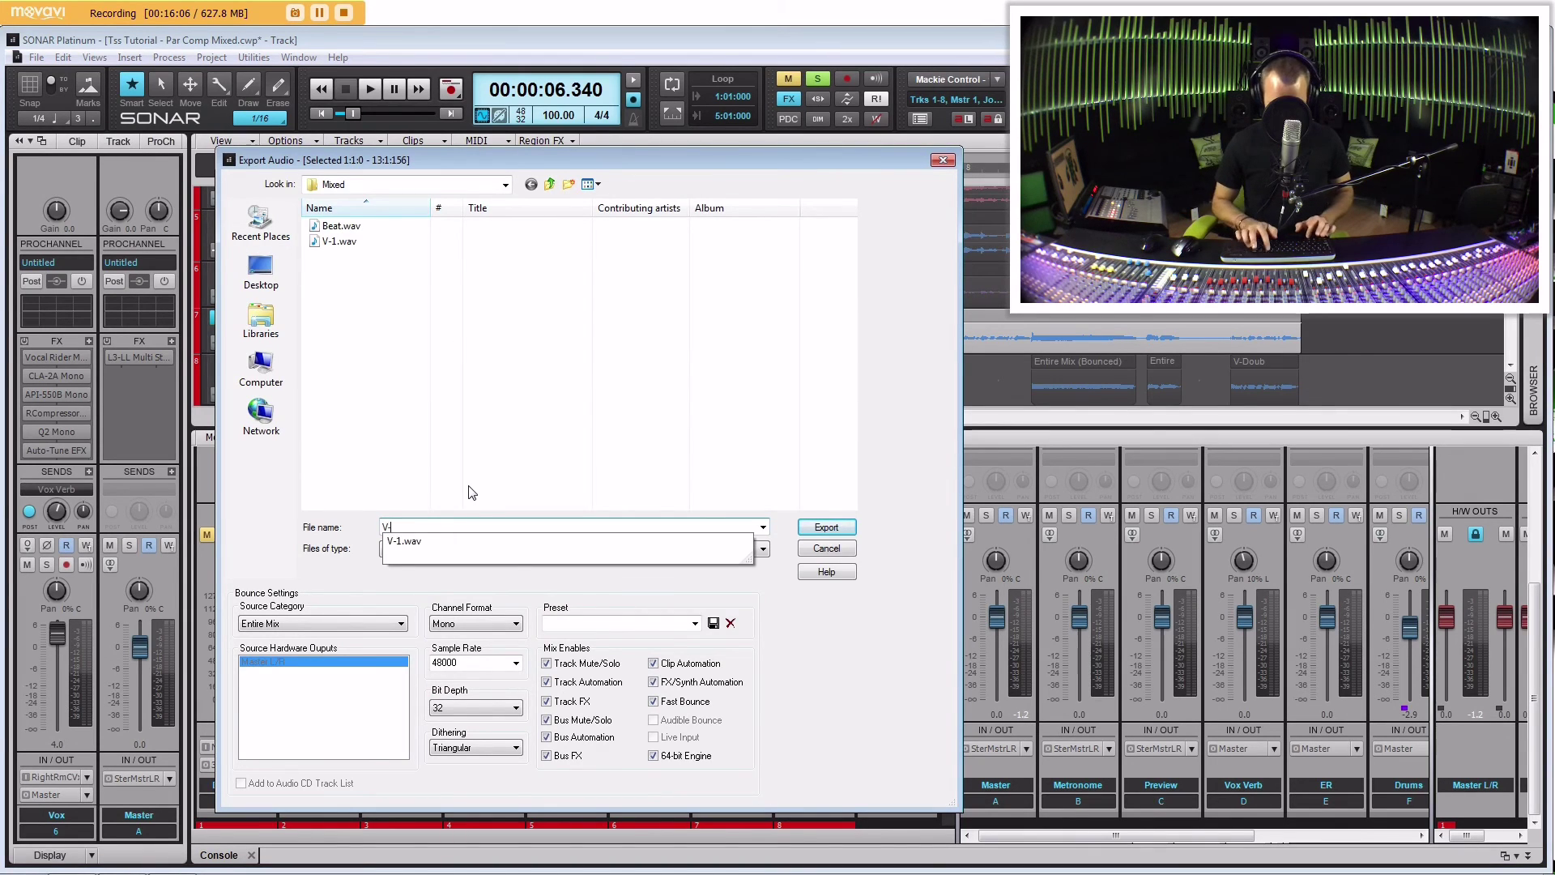
text(Doub)
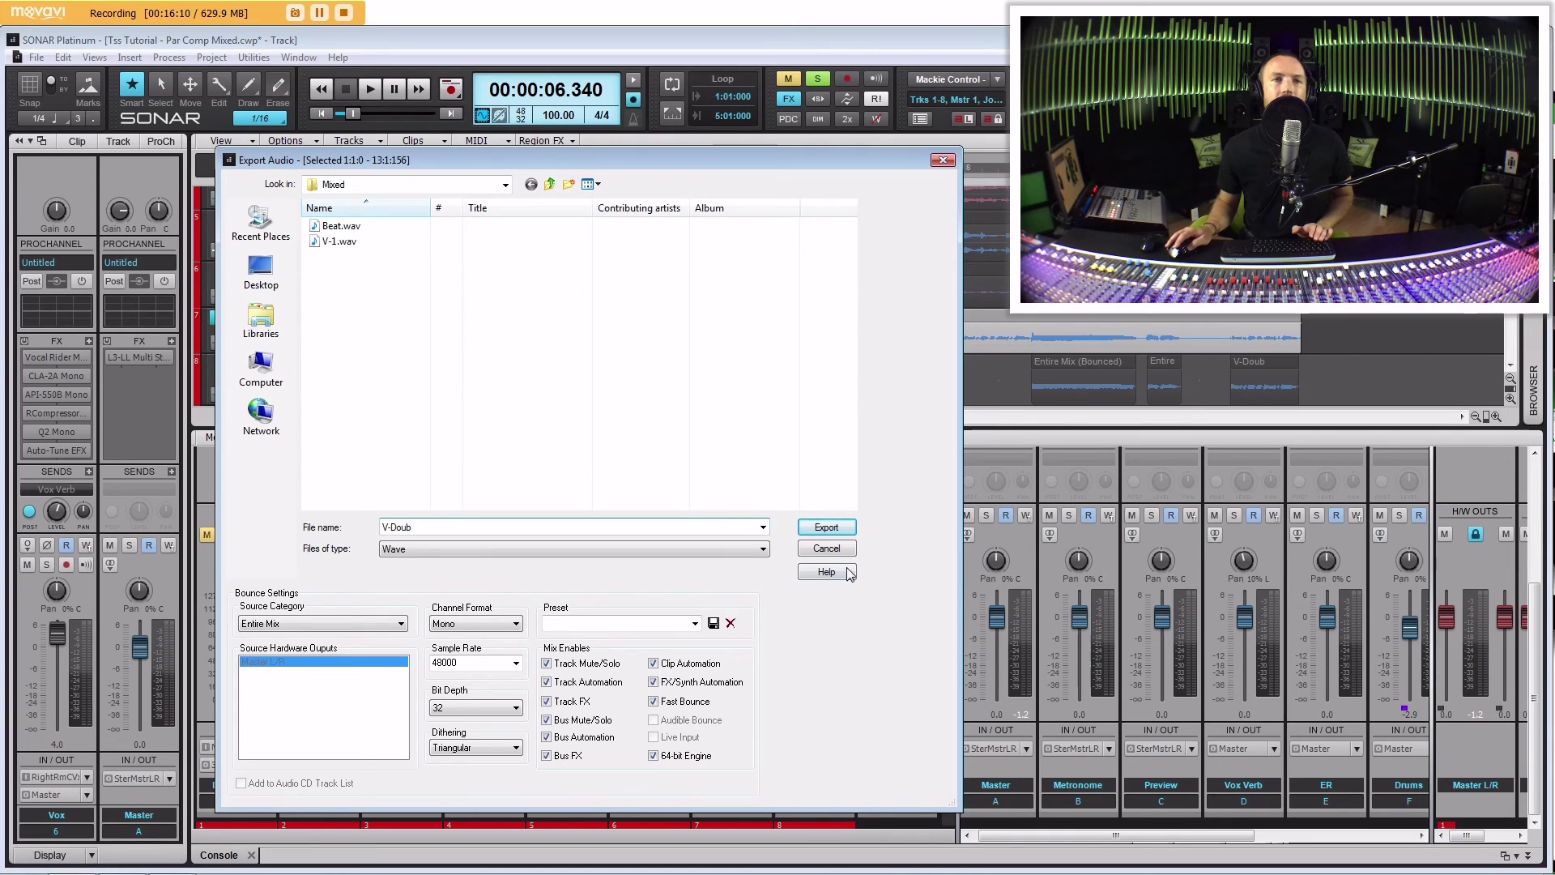
click(834, 528)
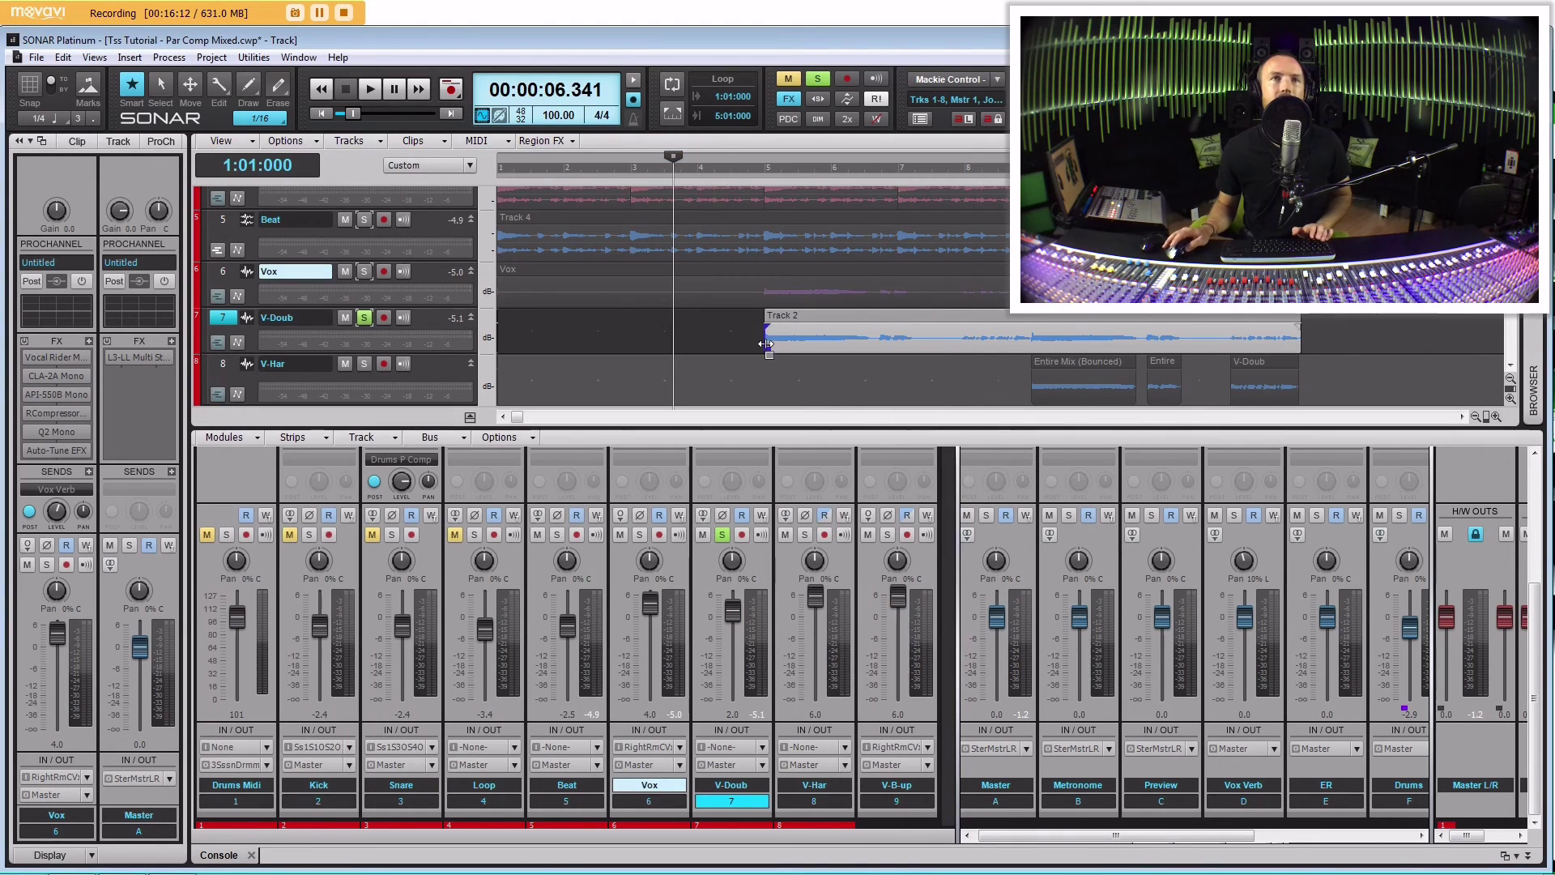
click(743, 357)
Solo the V-Har track instead of V-Doub and select its timeline from the last clip's end back to the project start.
scroll(744, 356, down, 2)
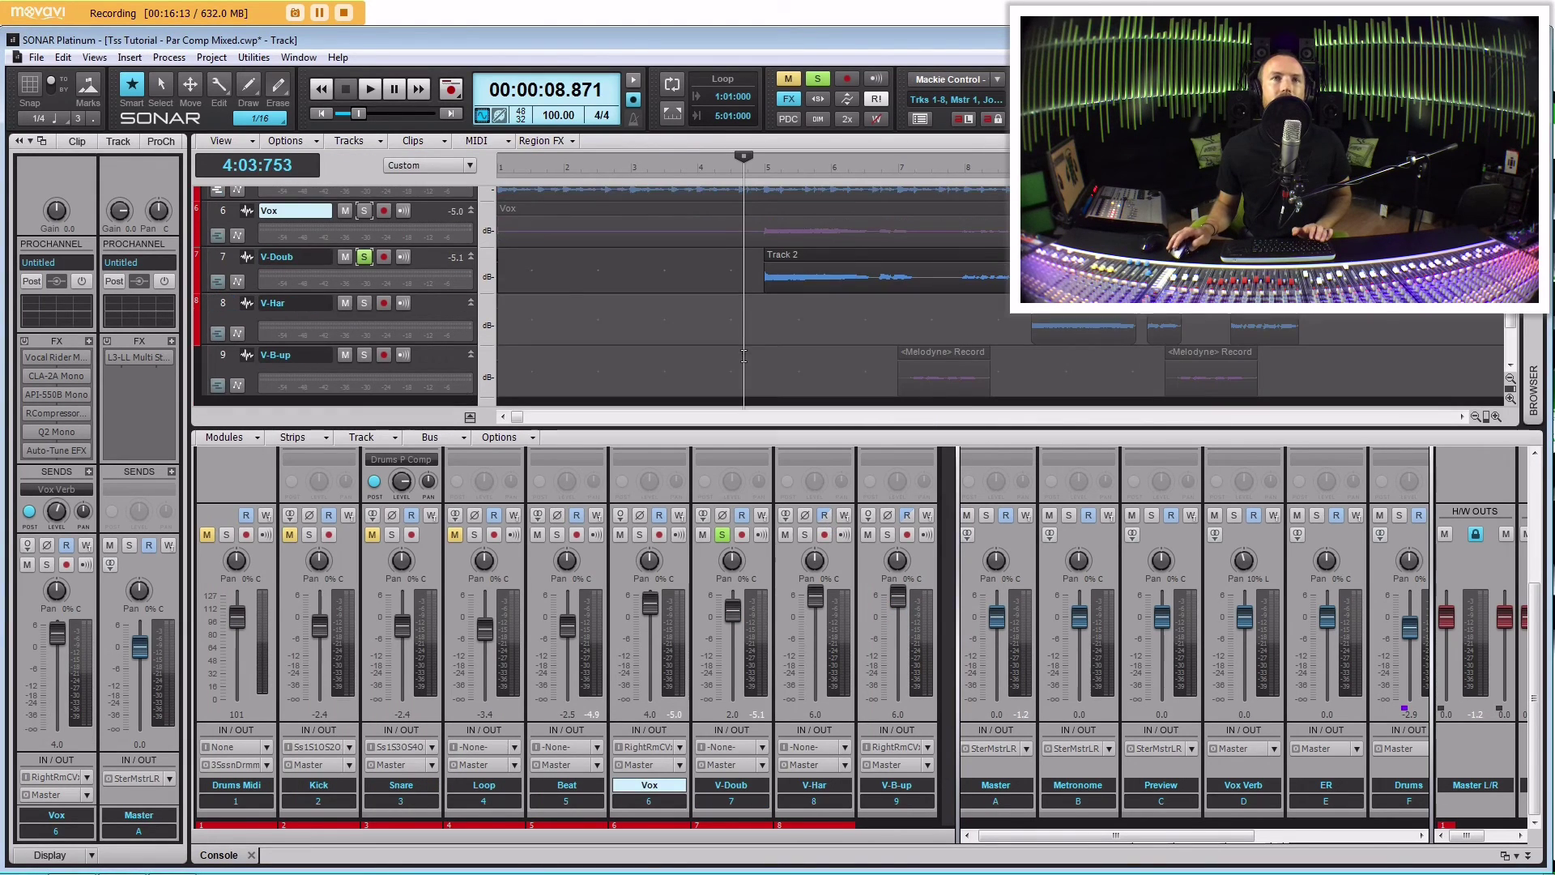
click(364, 304)
click(363, 257)
drag(1341, 312, 491, 327)
Export the selected V-Har range as a mono Wave file named V-Har in the Mixed folder.
click(34, 57)
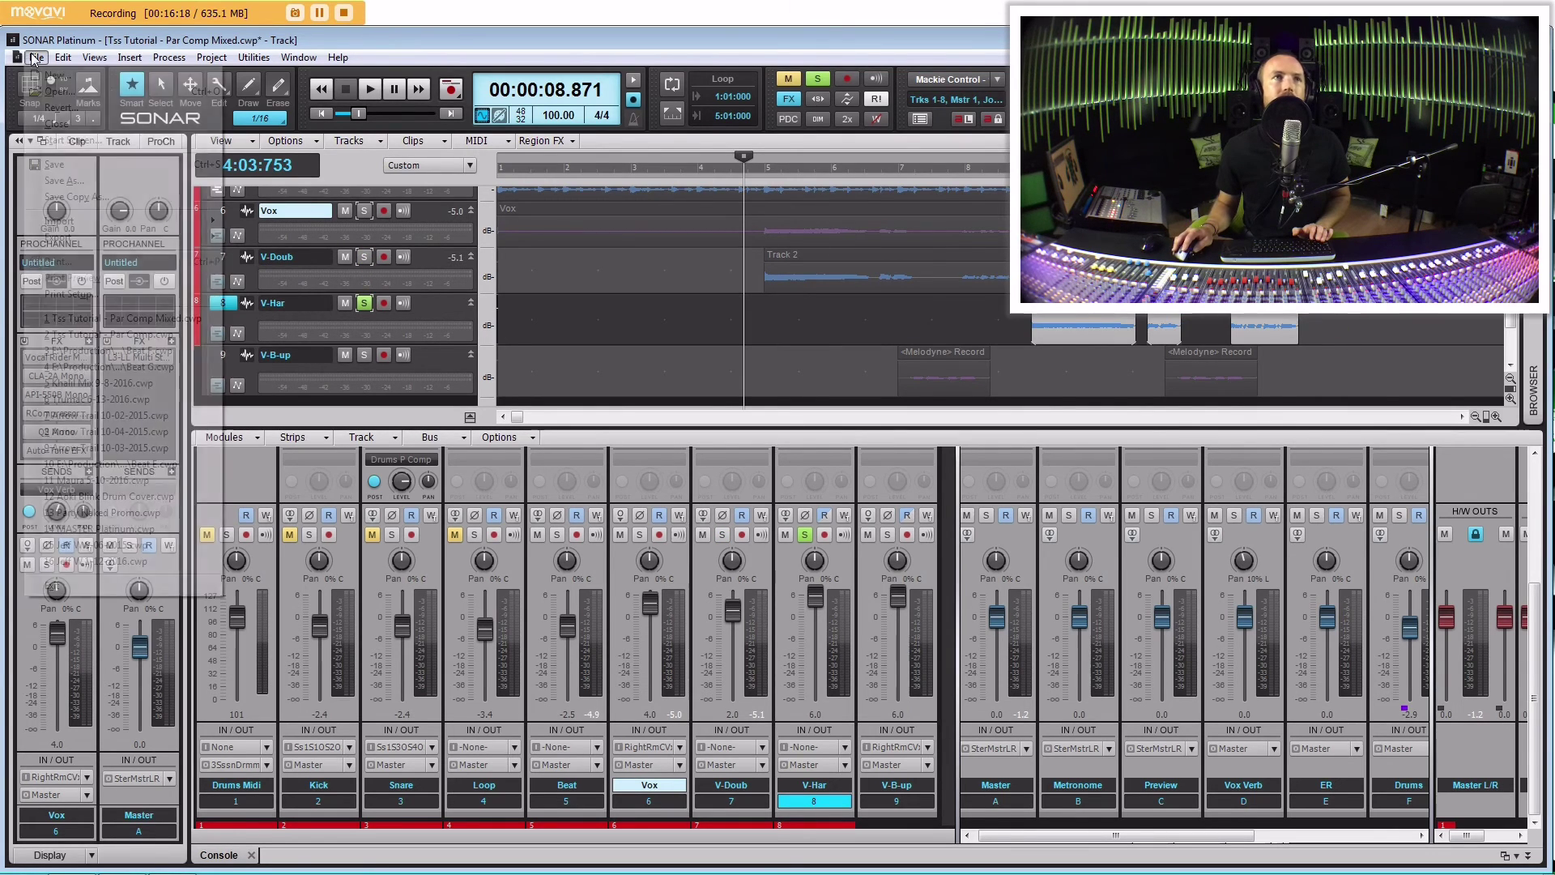
mouse_move(130, 239)
click(249, 237)
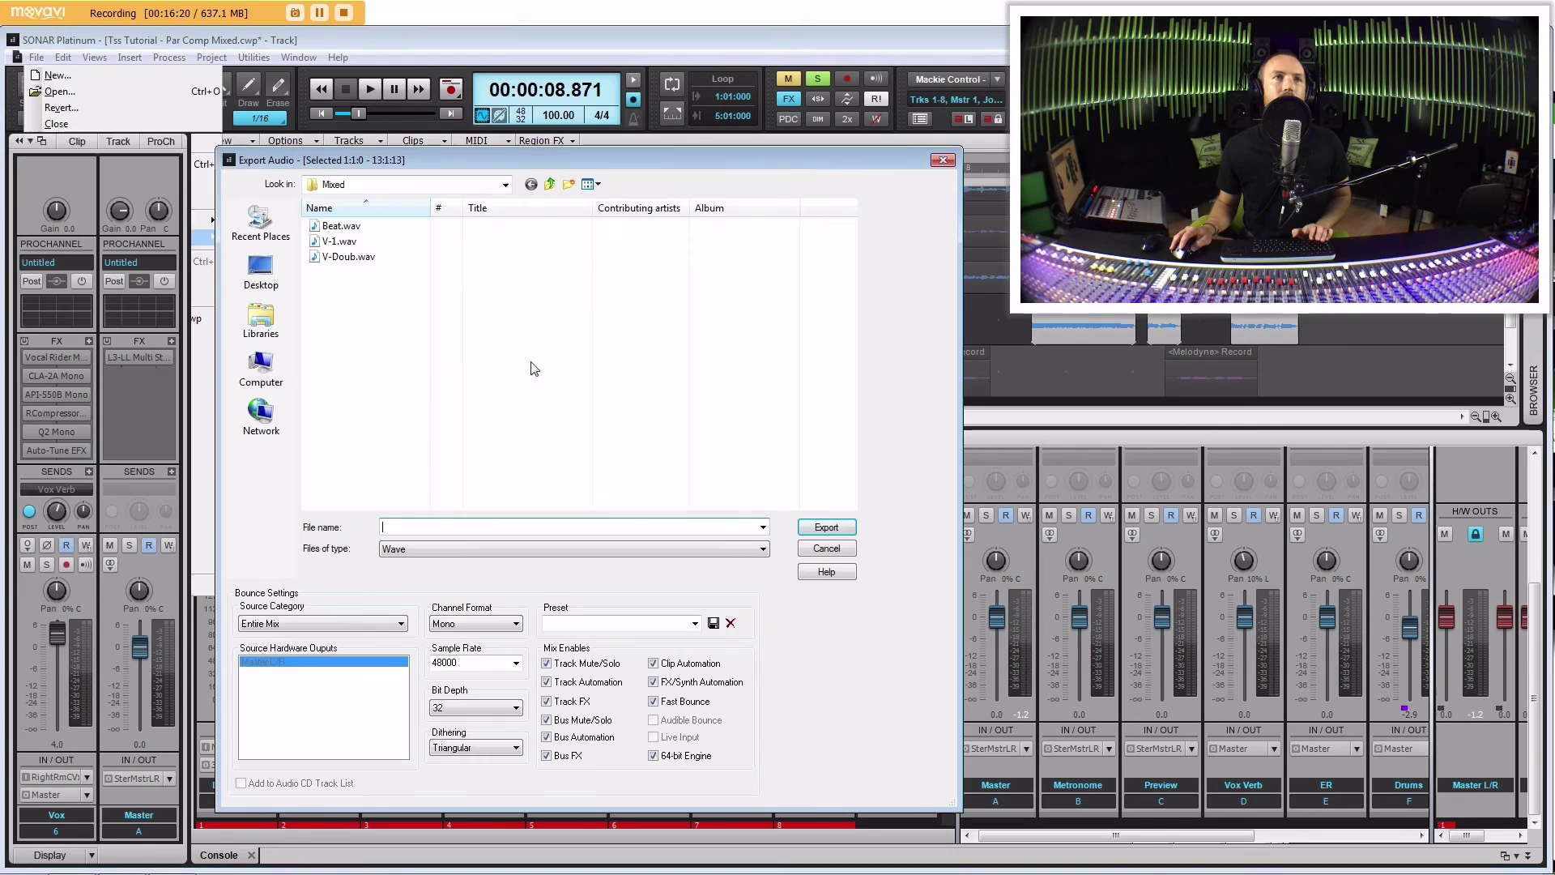
click(360, 258)
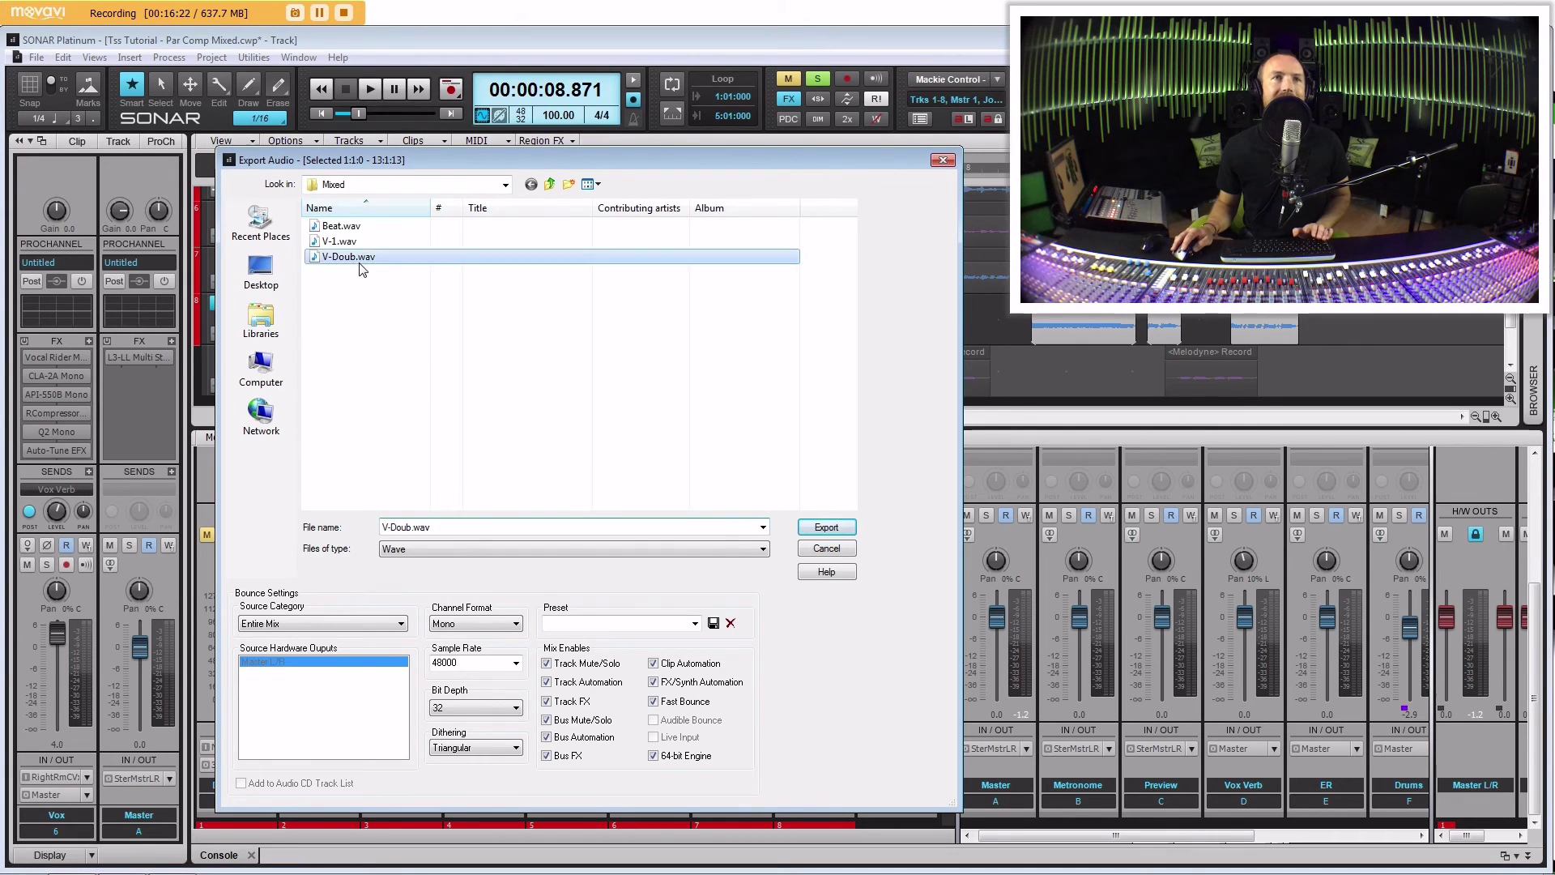
double_click(472, 527)
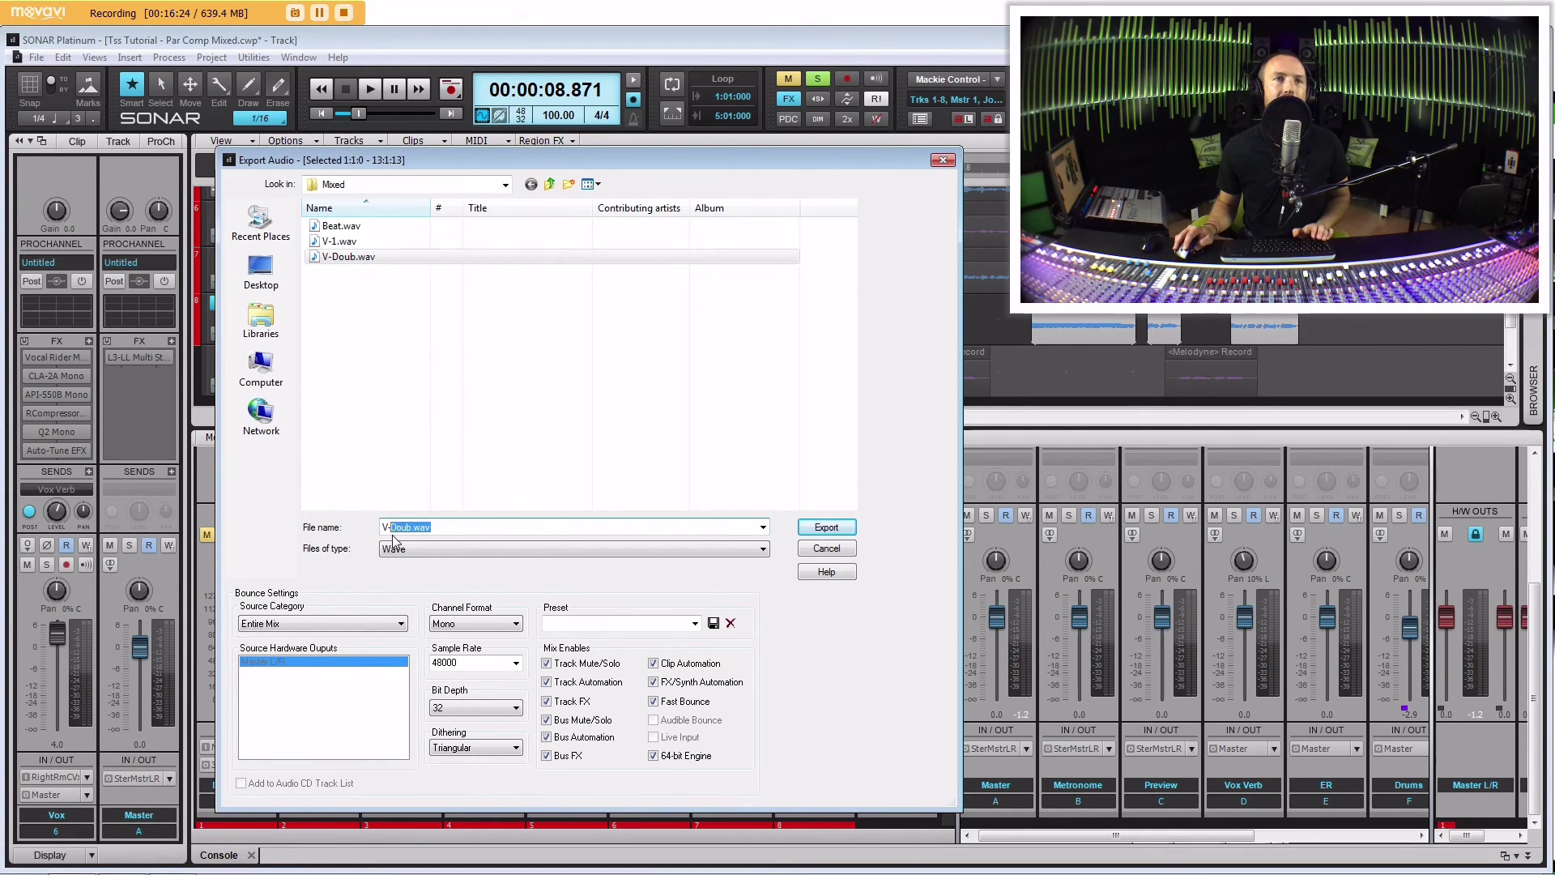
text(Har)
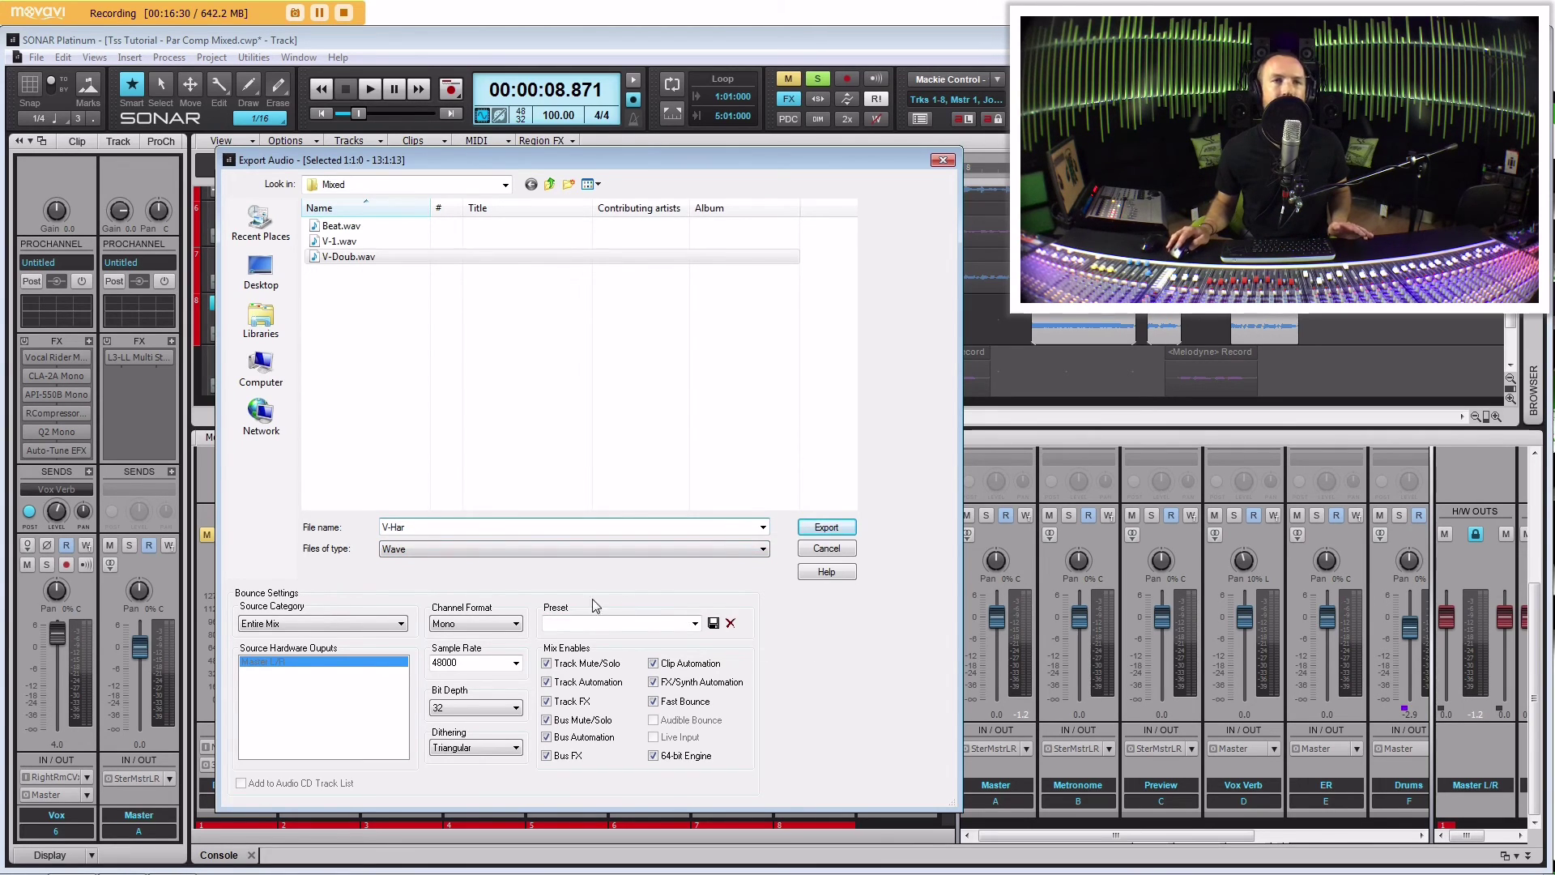
click(827, 528)
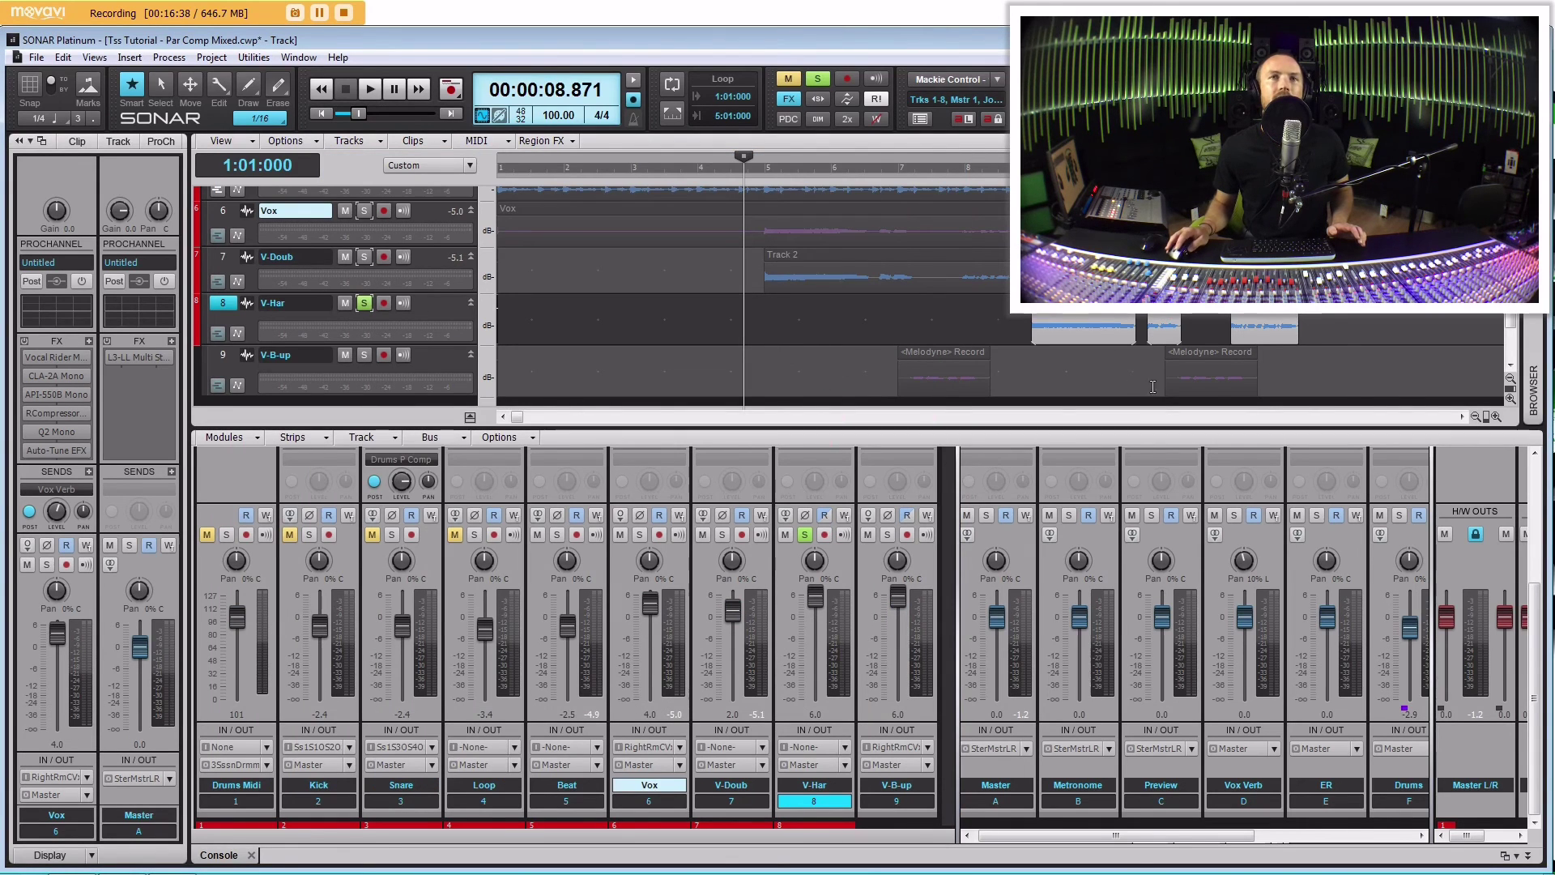
Solo the V-B-up track instead of V-Har and select its timeline from beyond the last clip back to the project start.
drag(1282, 363, 475, 271)
click(364, 200)
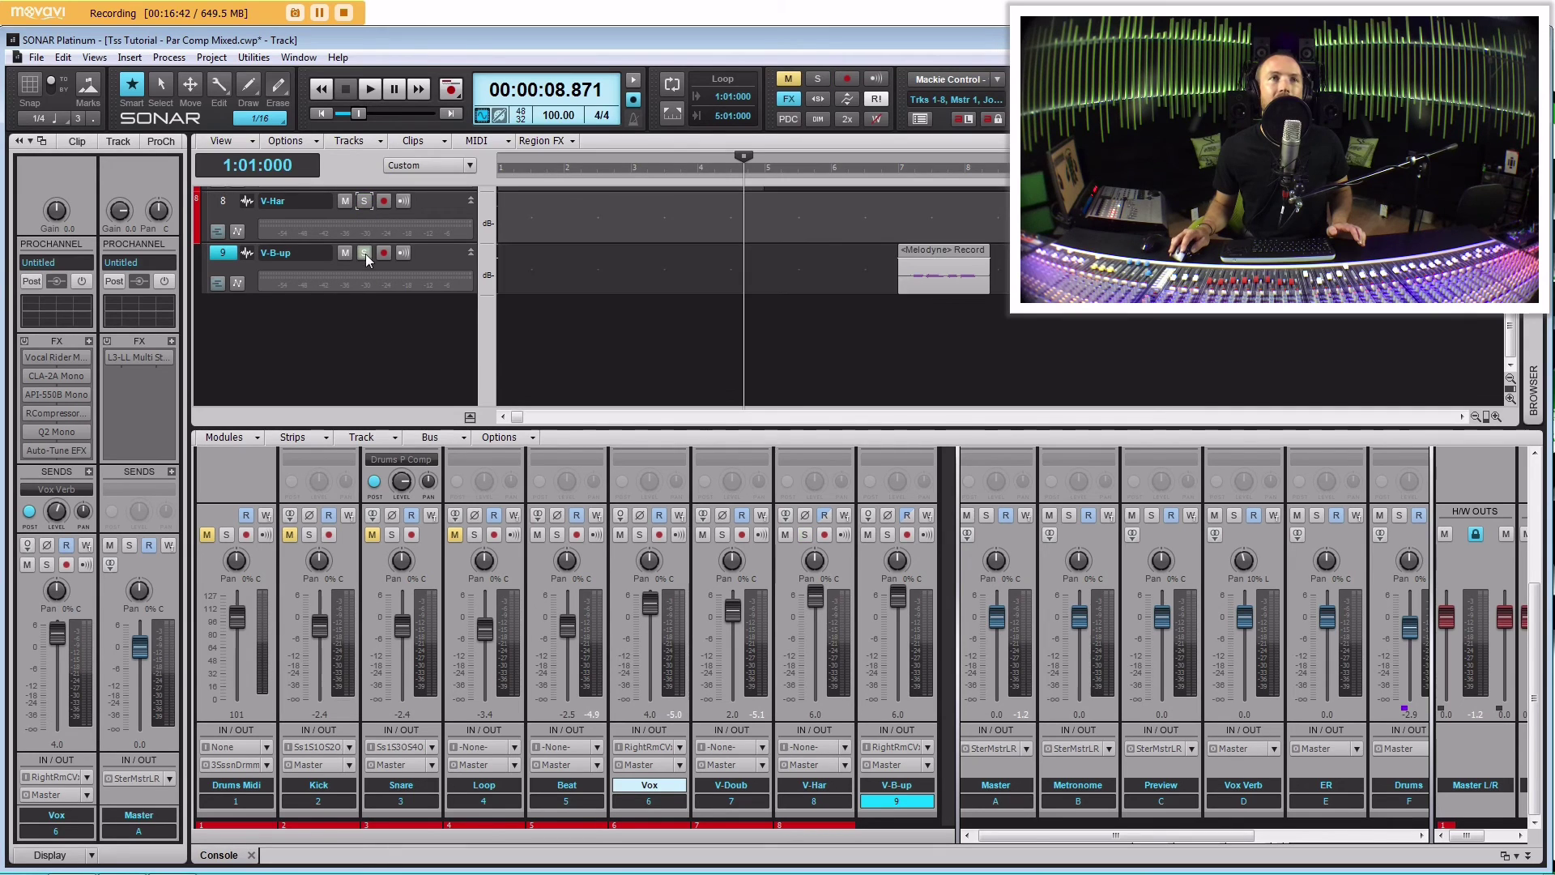
click(364, 253)
scroll(367, 255, up, 1)
drag(1307, 325, 487, 338)
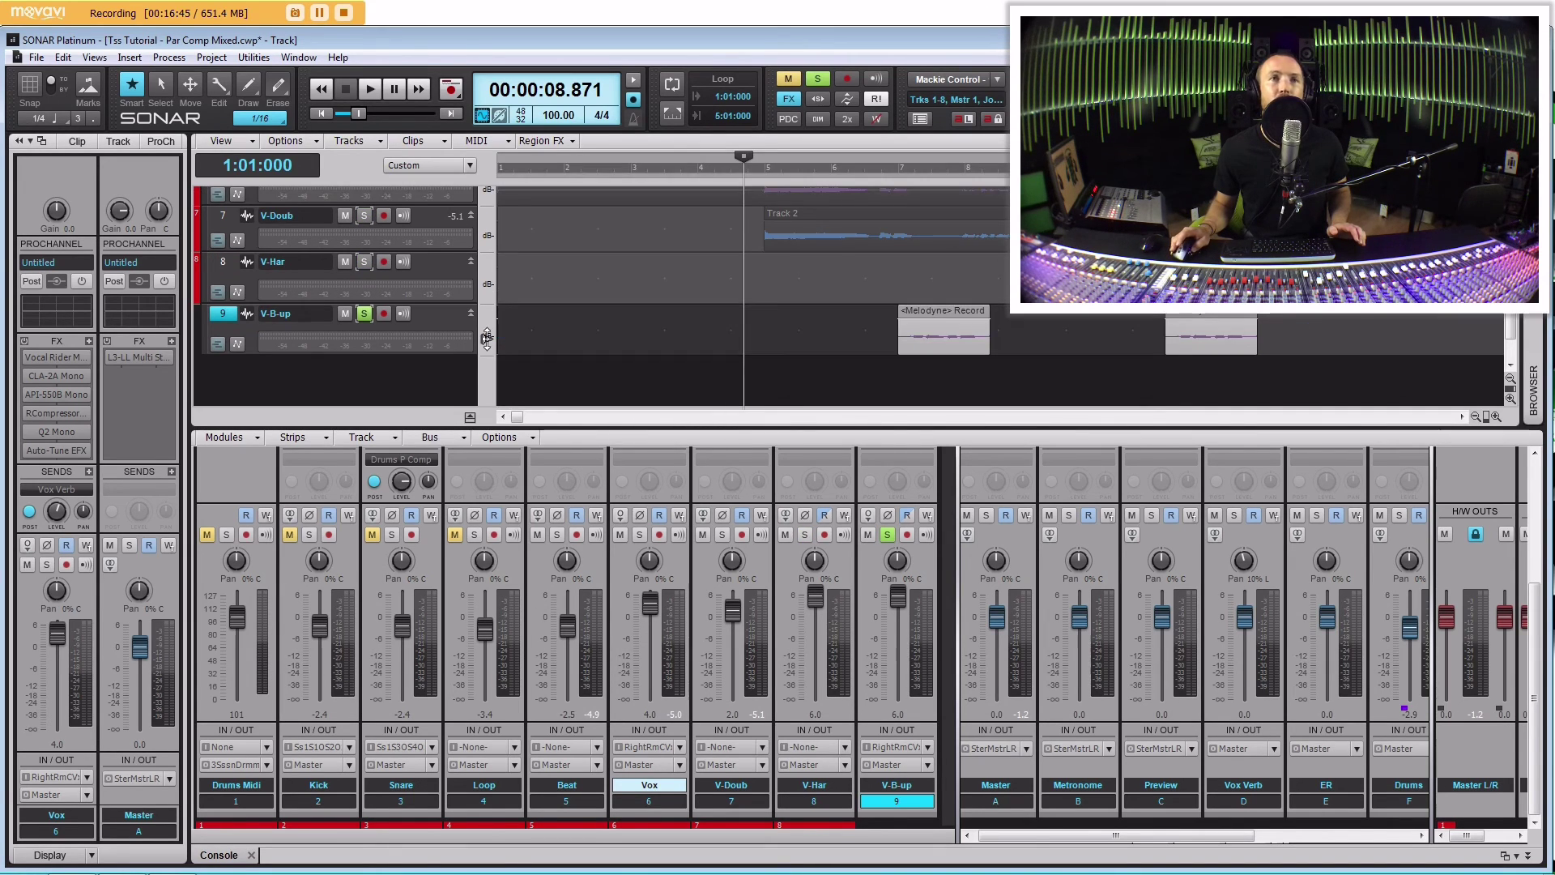
Export the selected V-B-up range as a mono Wave file named V-FX in the Mixed folder.
click(35, 58)
mouse_move(115, 238)
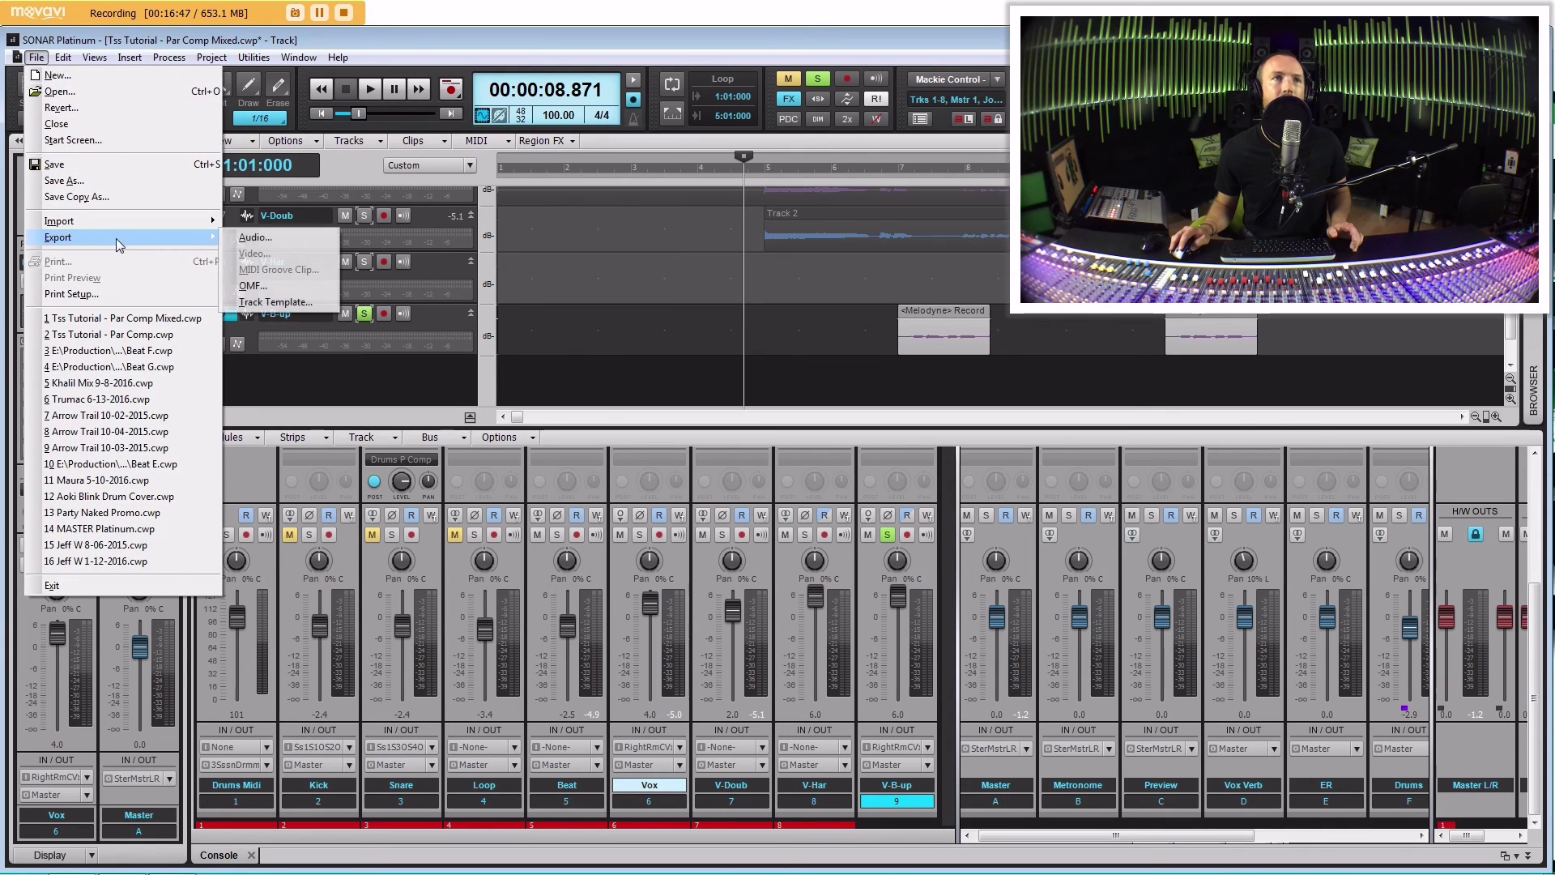
click(258, 237)
click(344, 272)
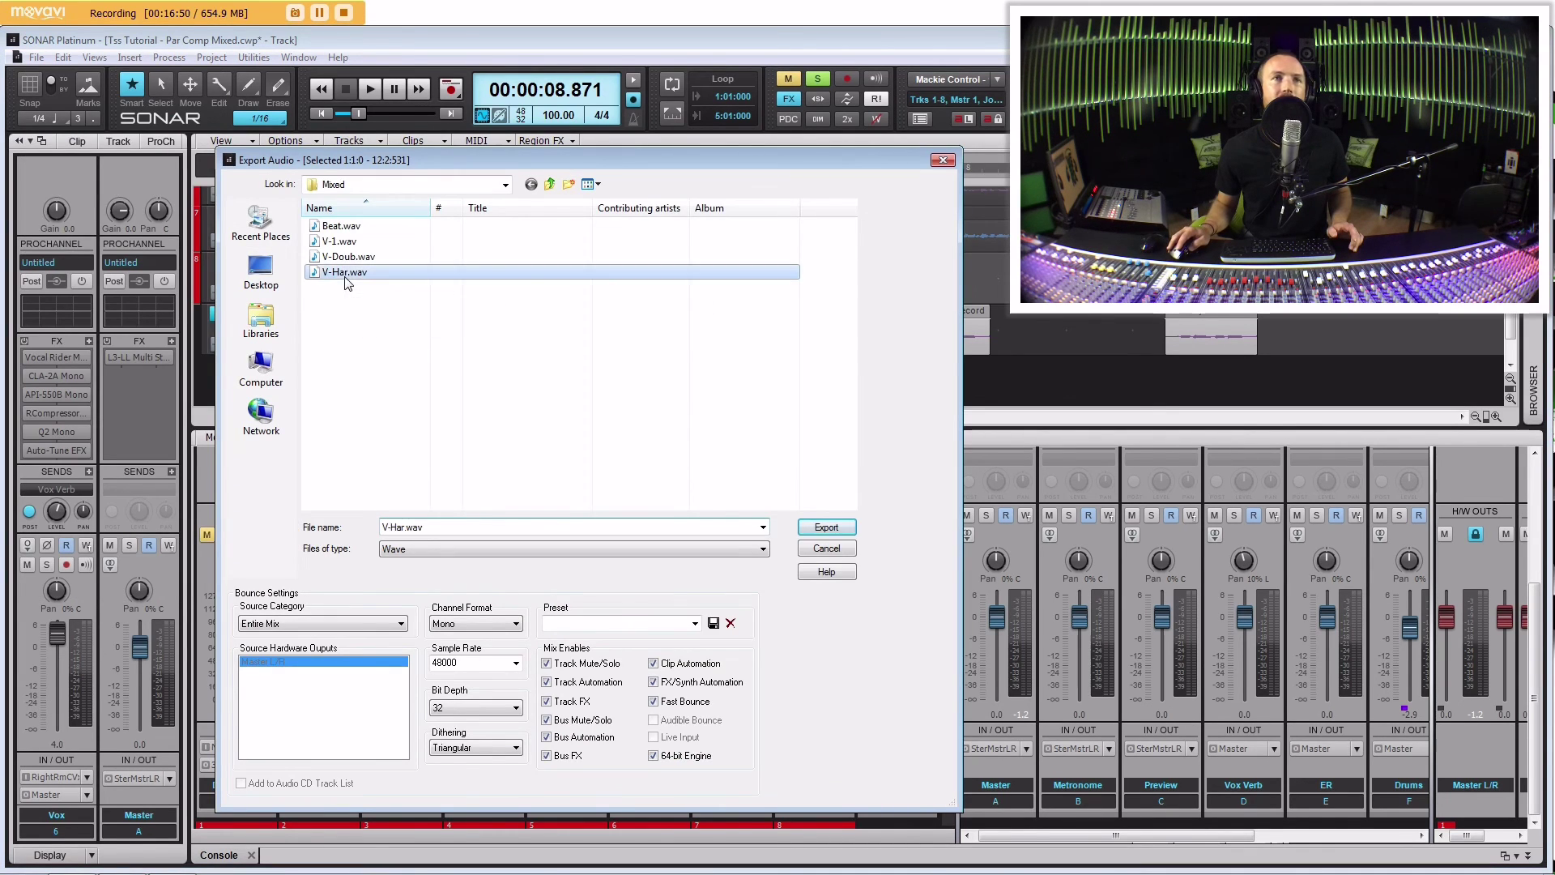
click(455, 526)
double_click(411, 528)
drag(411, 528, 395, 535)
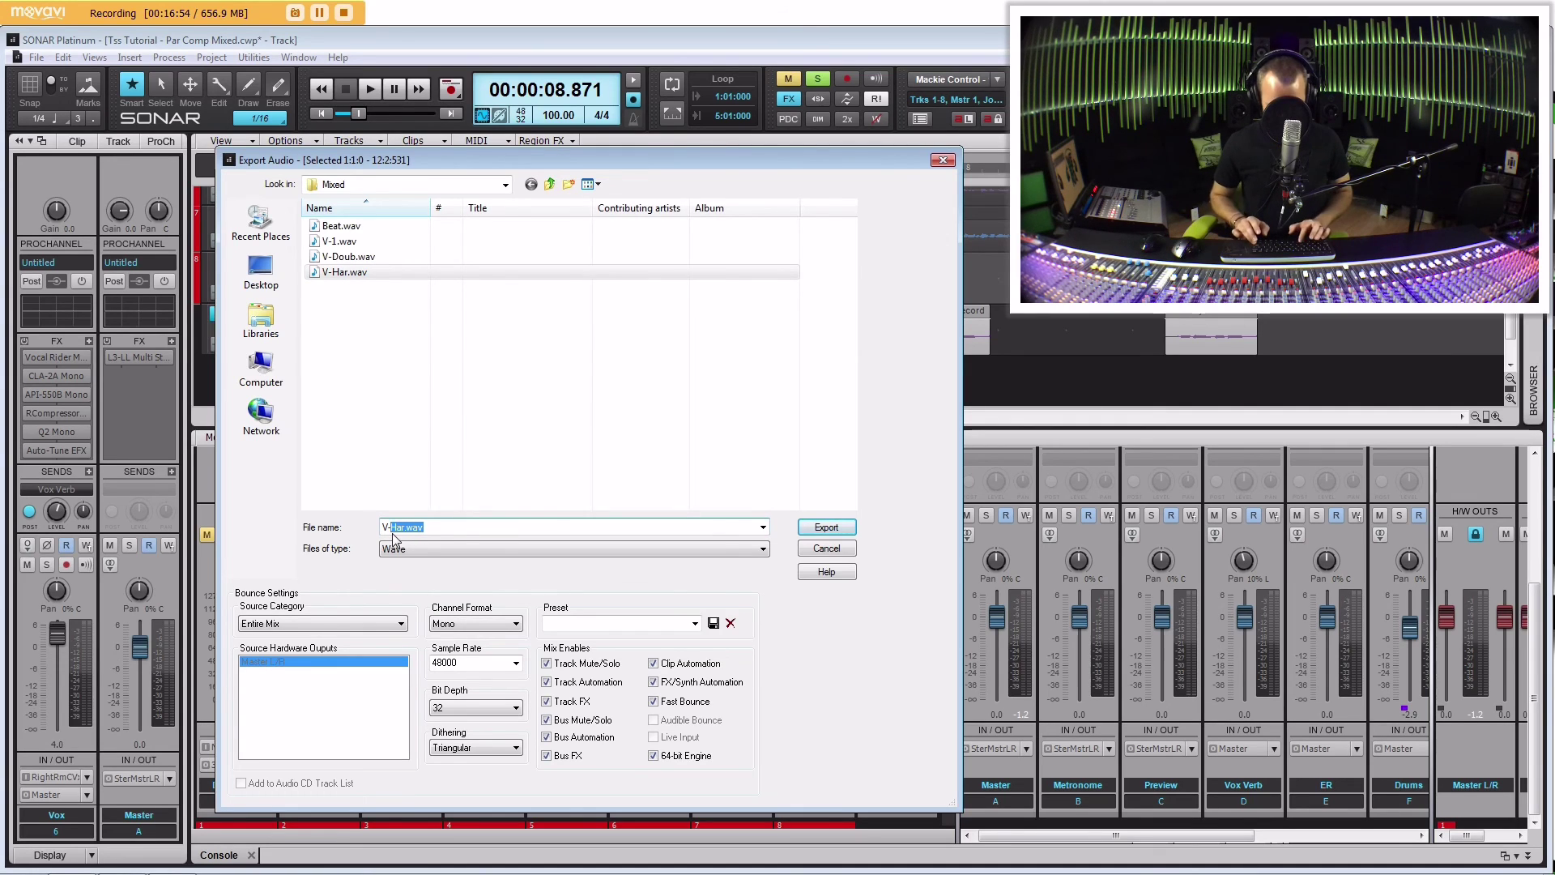
text(FX)
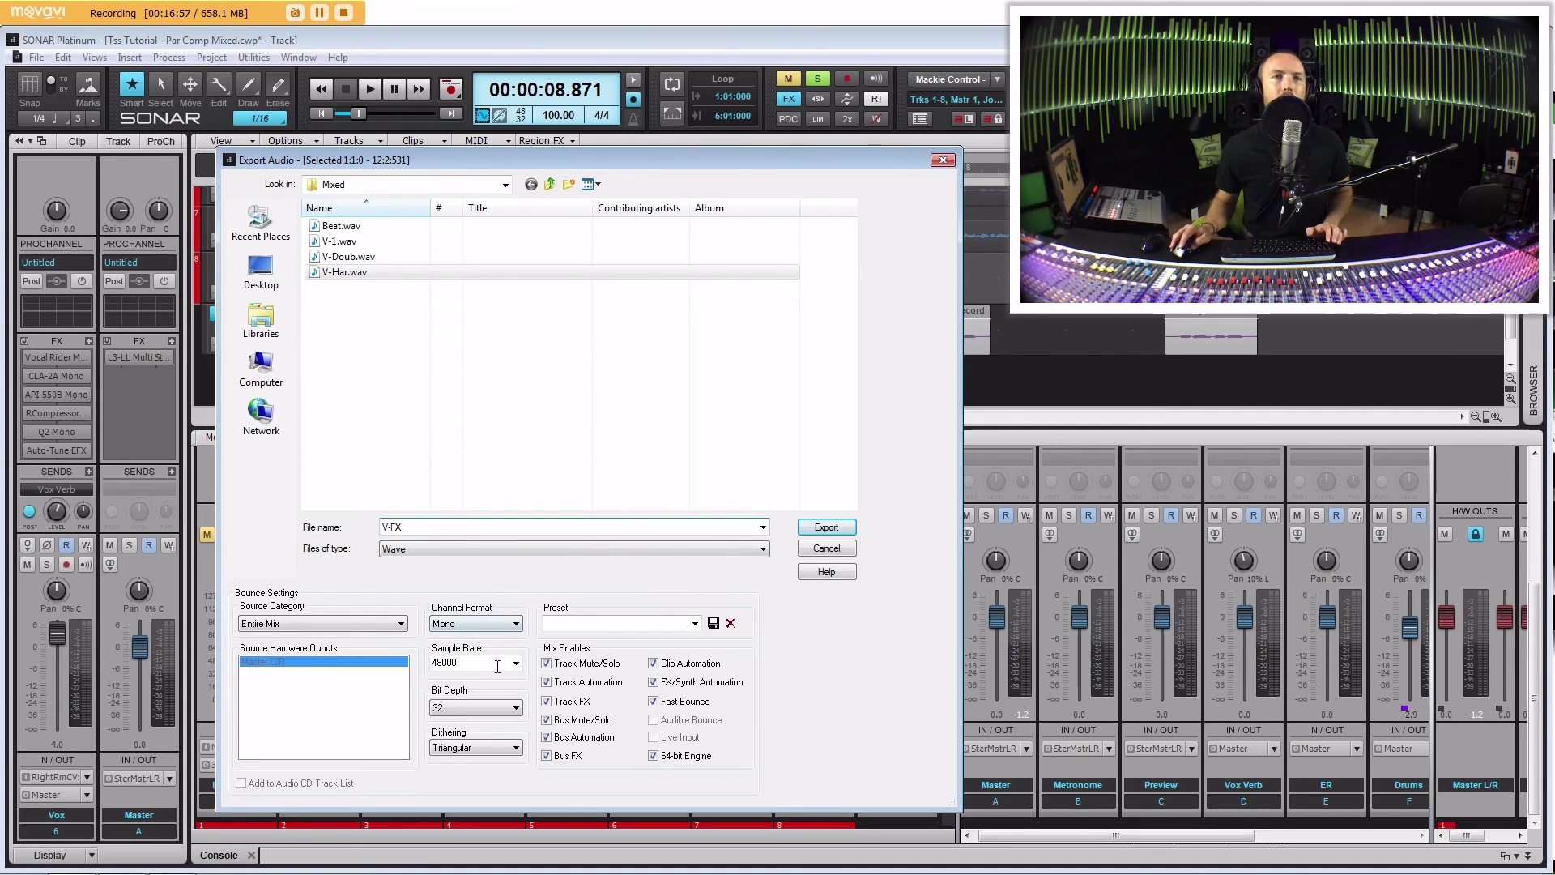
click(826, 527)
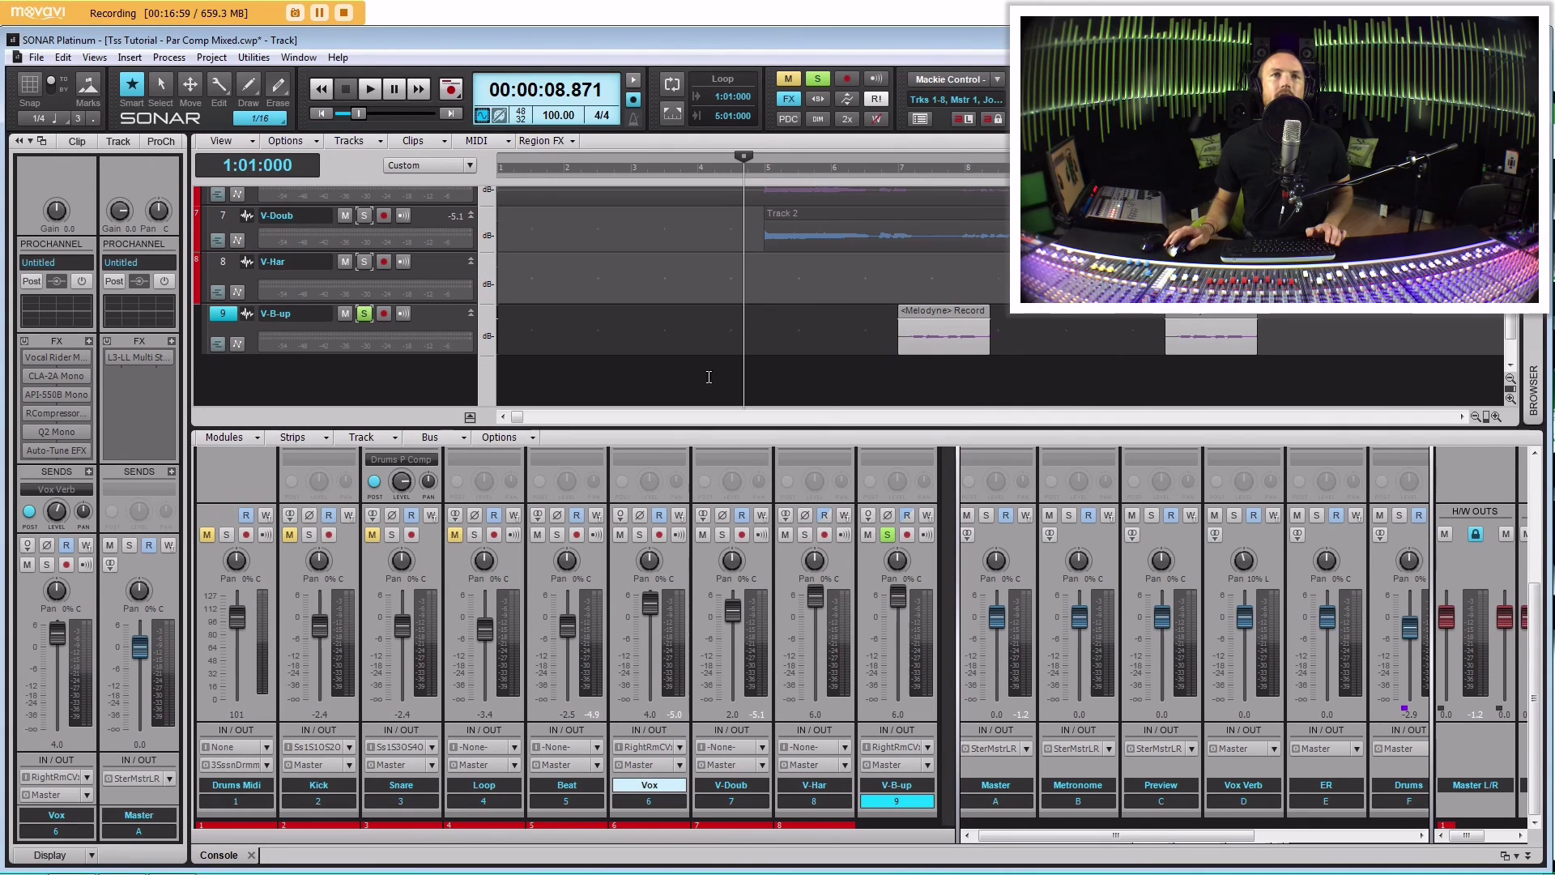
Unsolo the V-B-up track and clear the timeline selection.
click(364, 318)
click(622, 282)
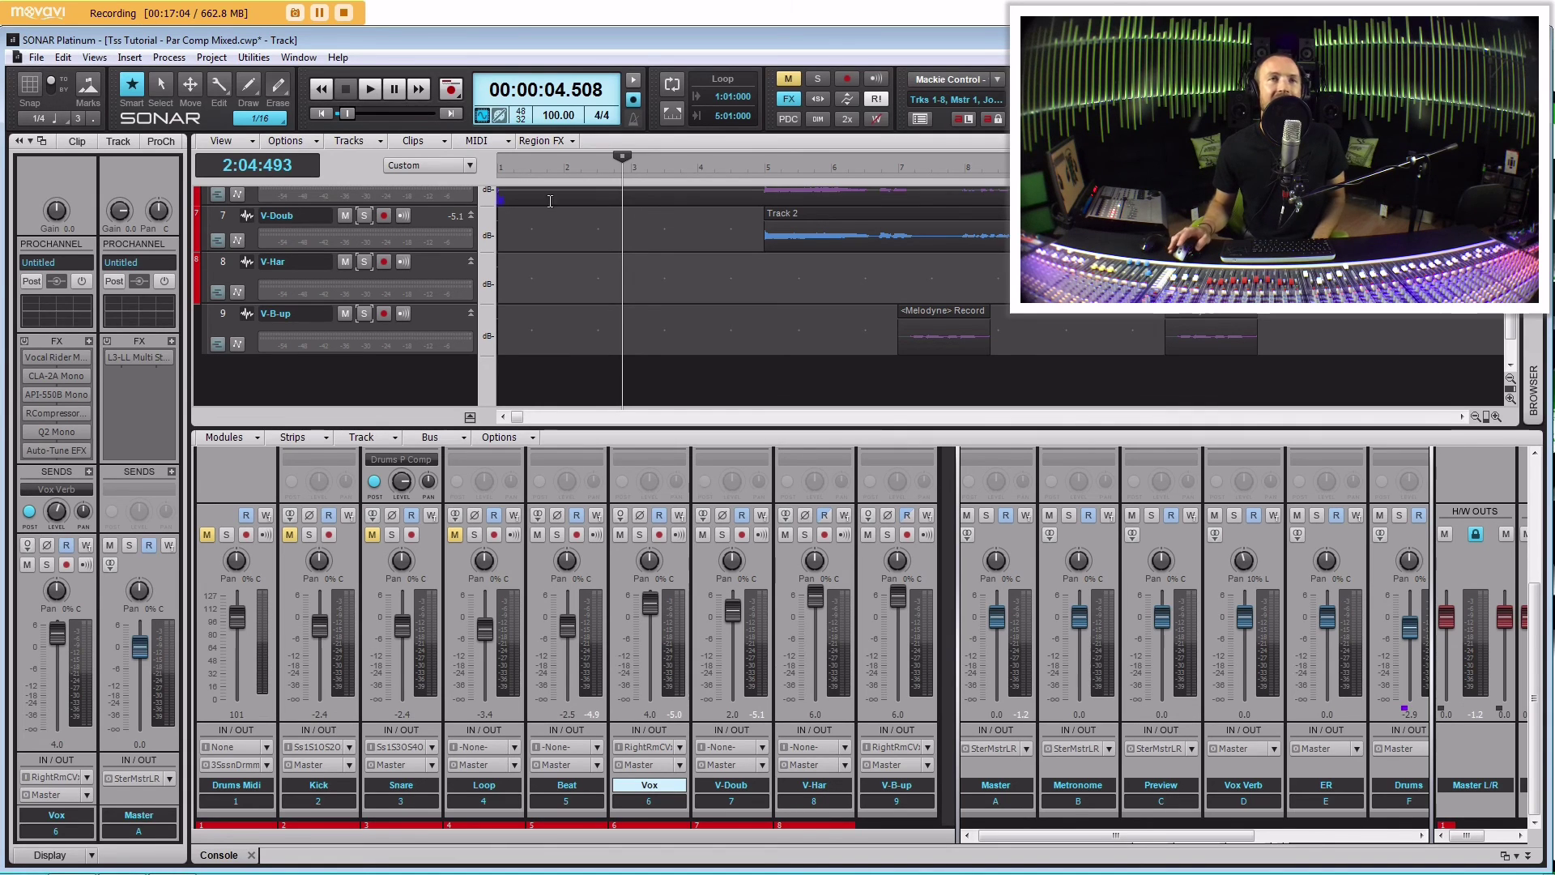
click(658, 272)
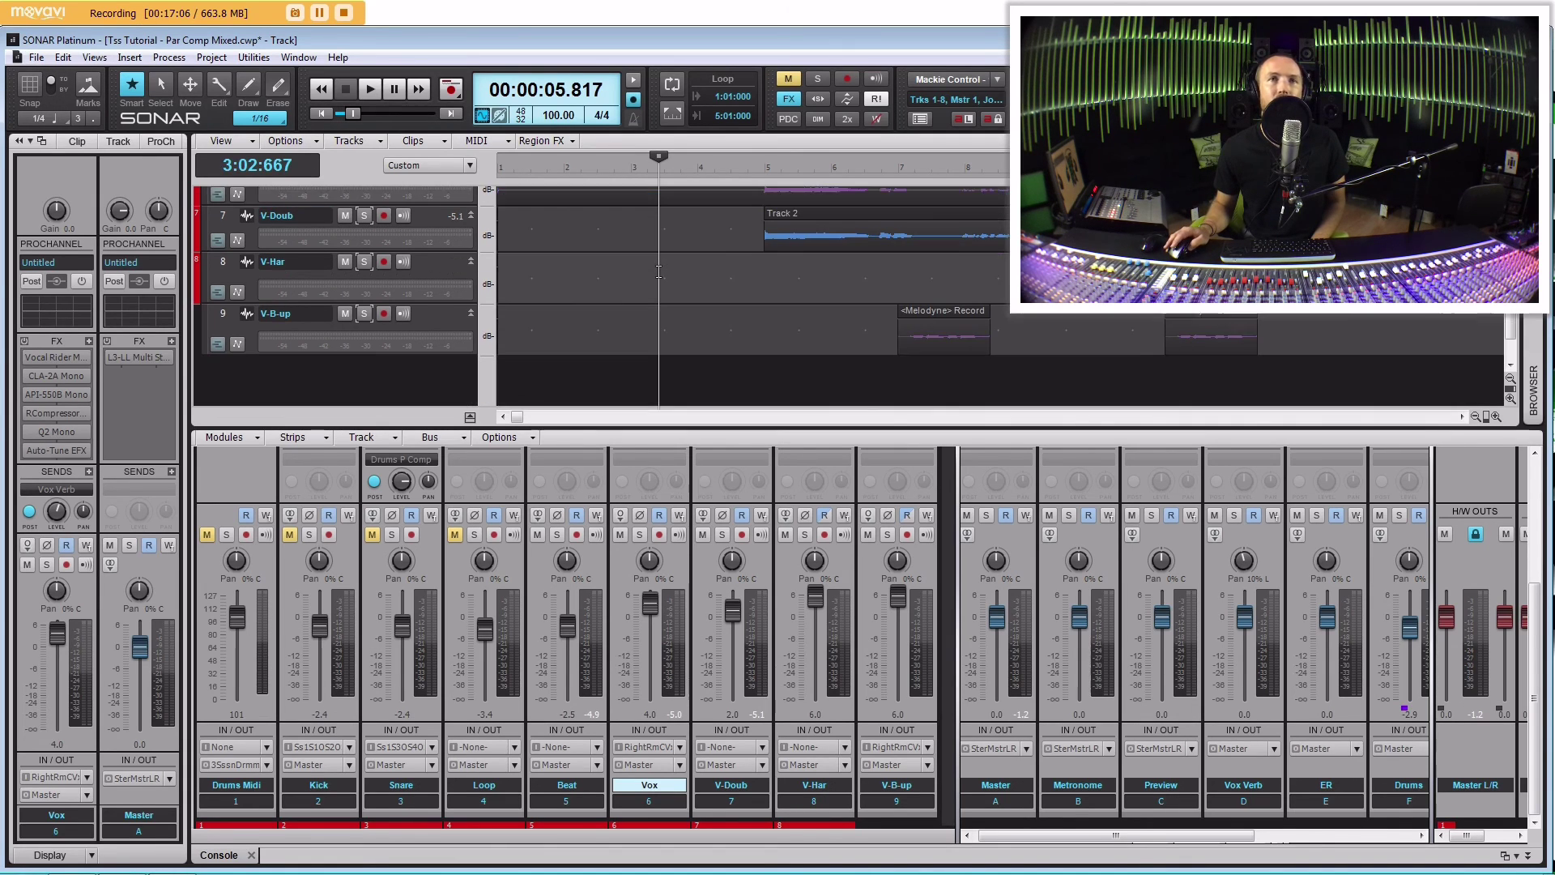